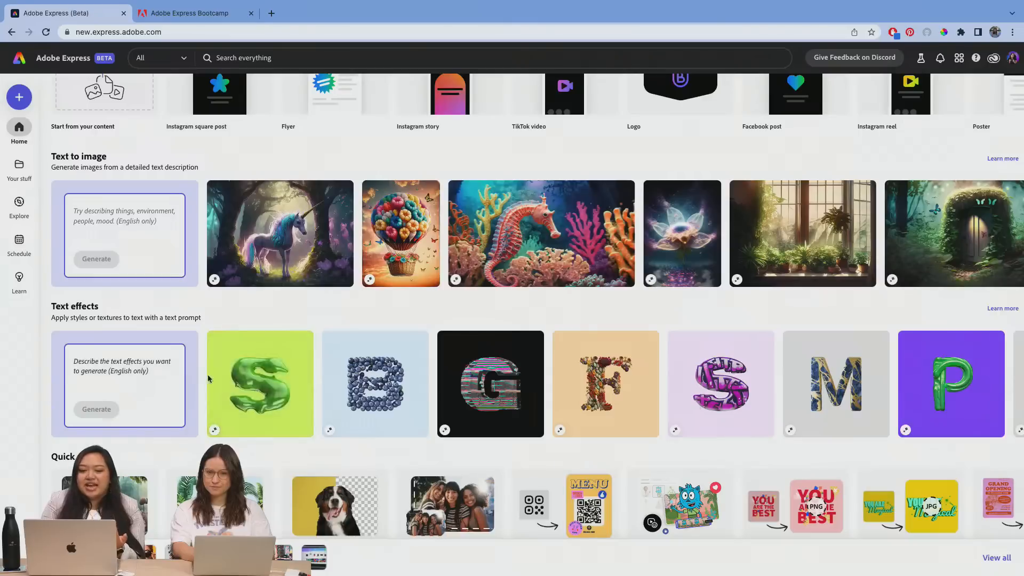
click(153, 220)
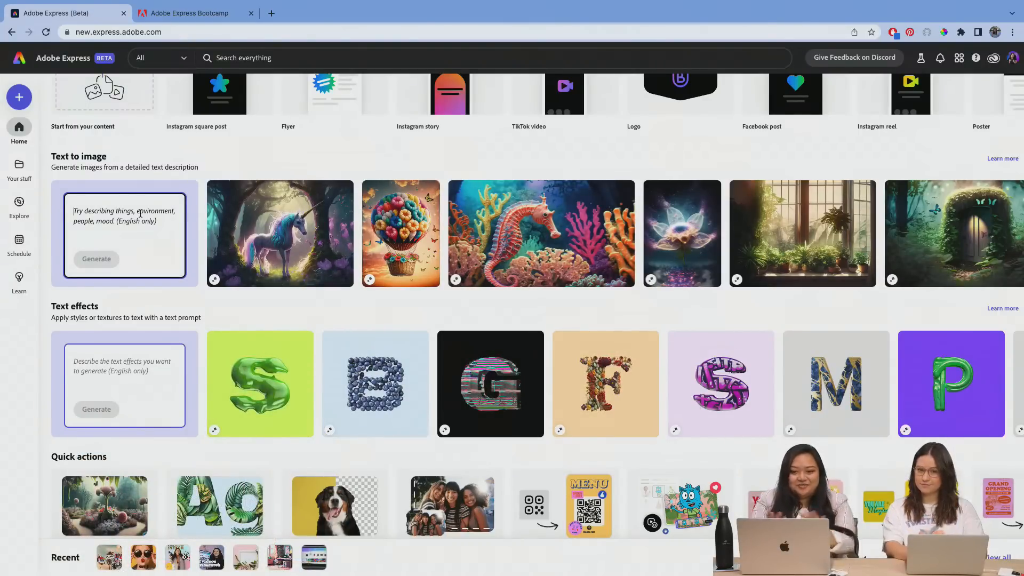
text(t)
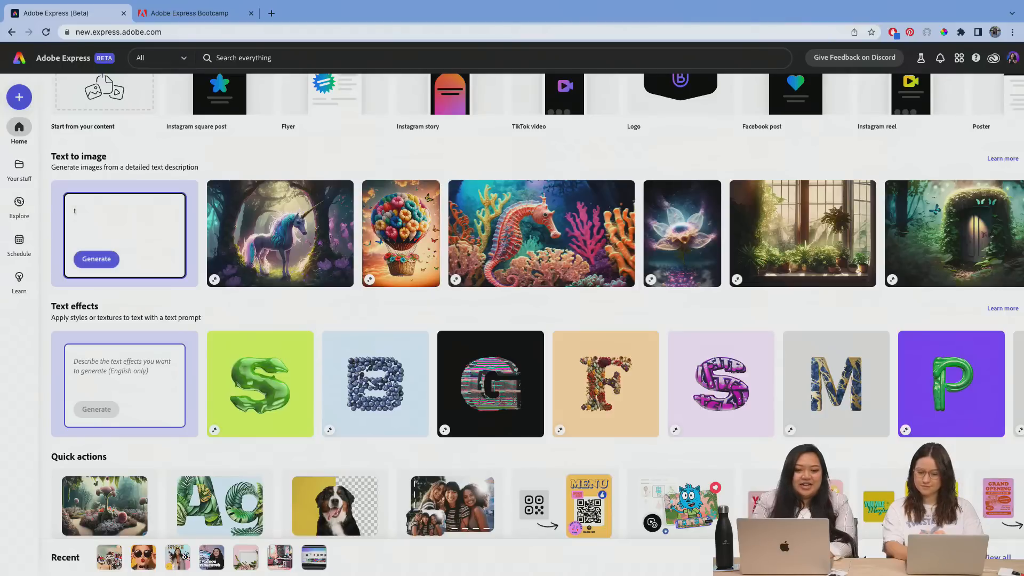
text(ype)
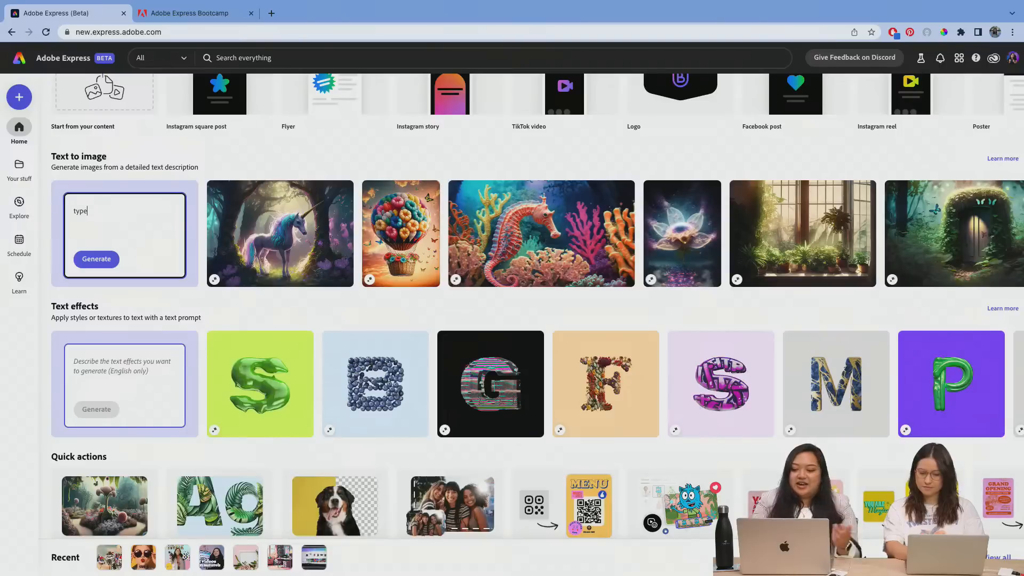
key(BackSpace)
key(BackSpace)
key(BackSpace)
key(BackSpace)
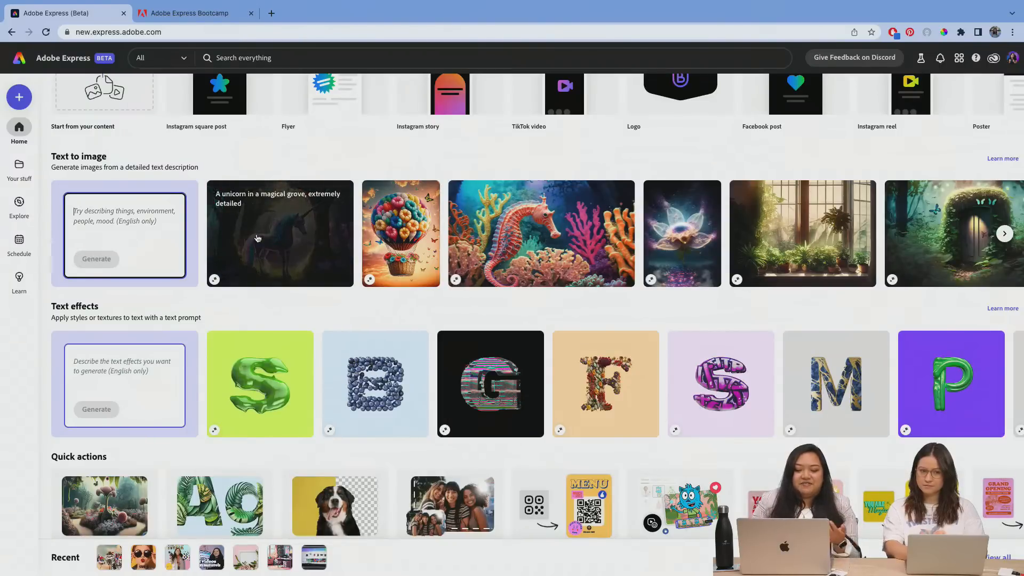
scroll(258, 304, down, 1)
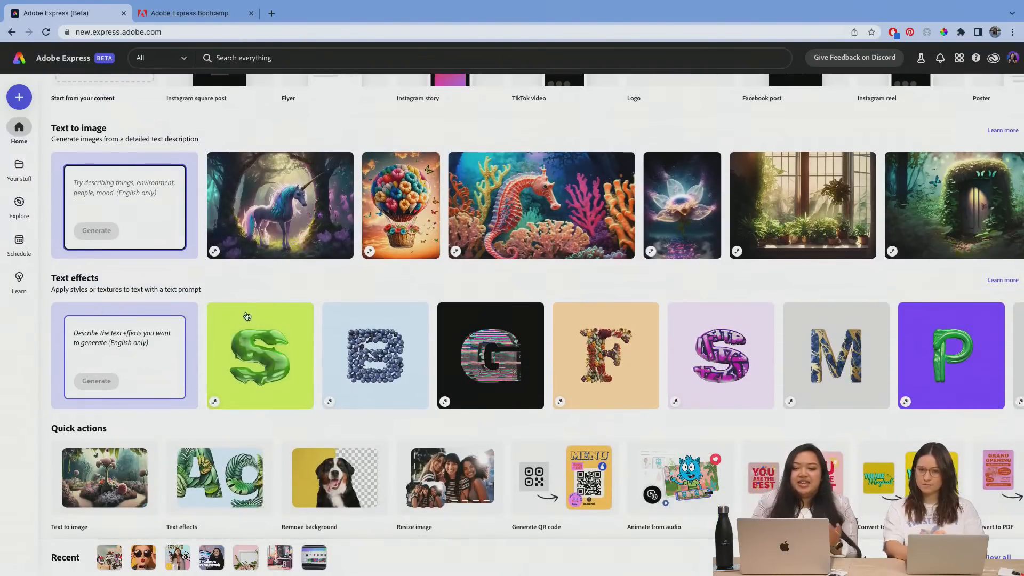
mouse_move(261, 327)
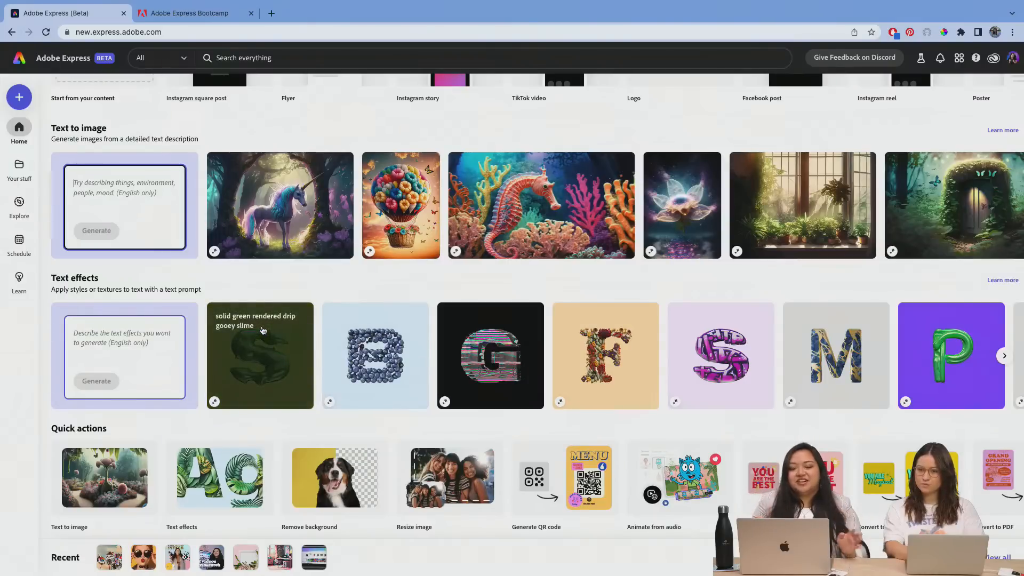
scroll(298, 281, up, 5)
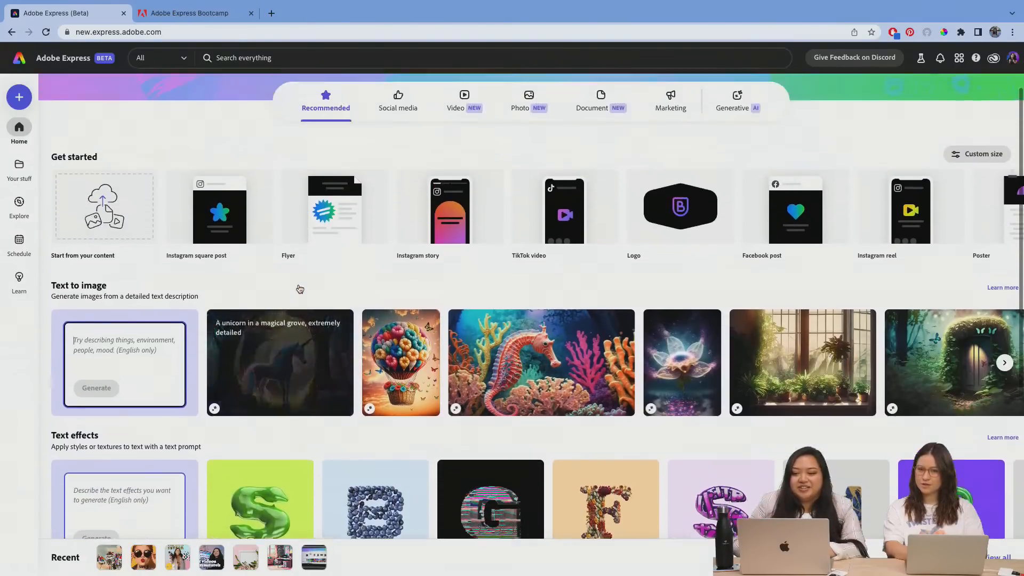
scroll(300, 289, up, 3)
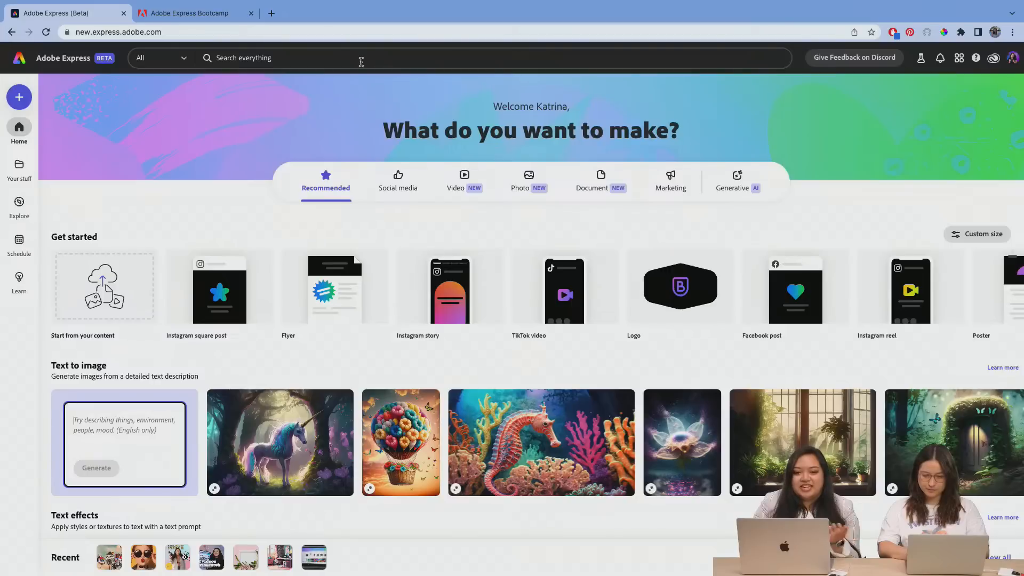
Step: Search all content for "product" and show the full set of matching templates
click(361, 62)
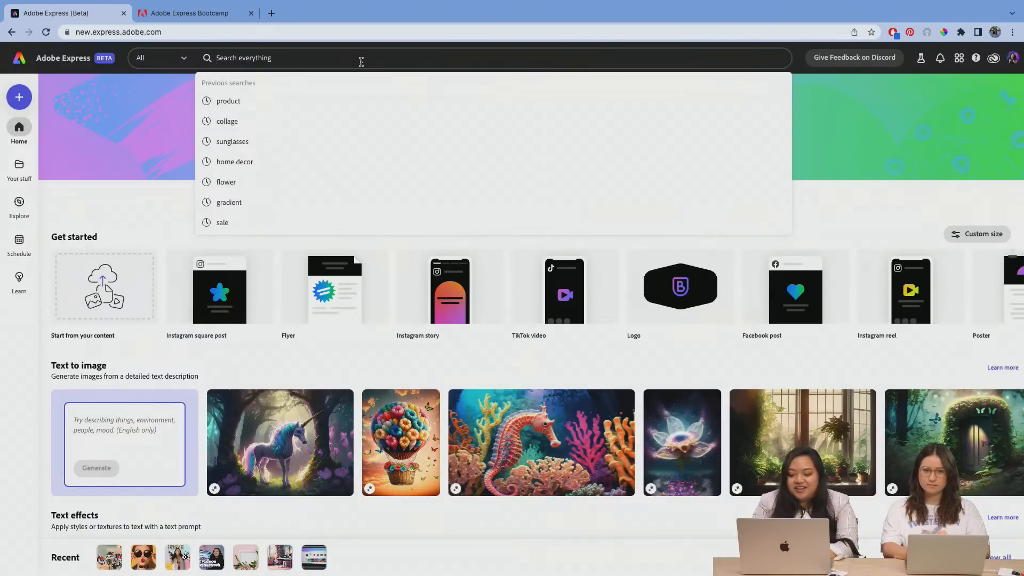
text(product)
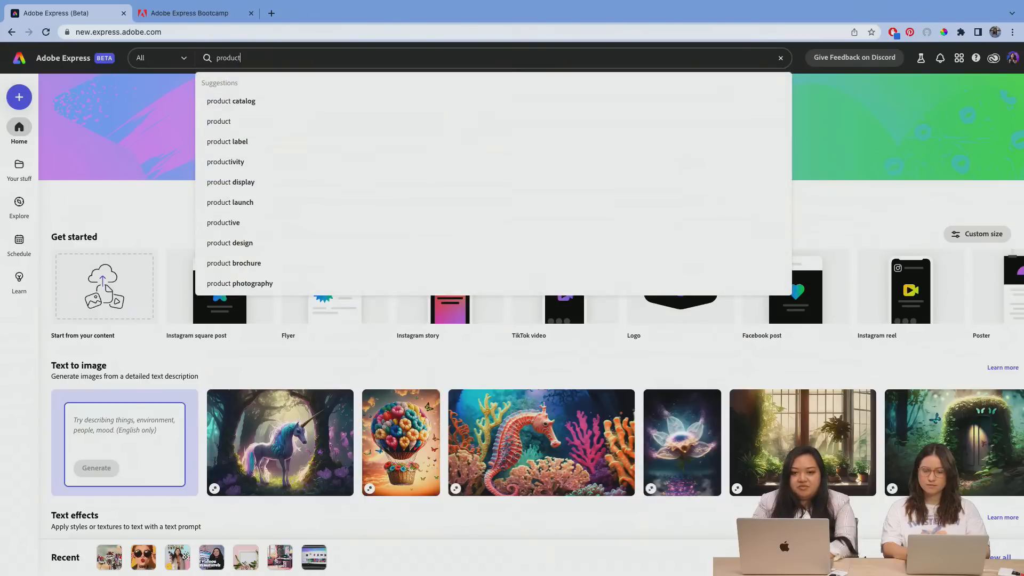
key(Return)
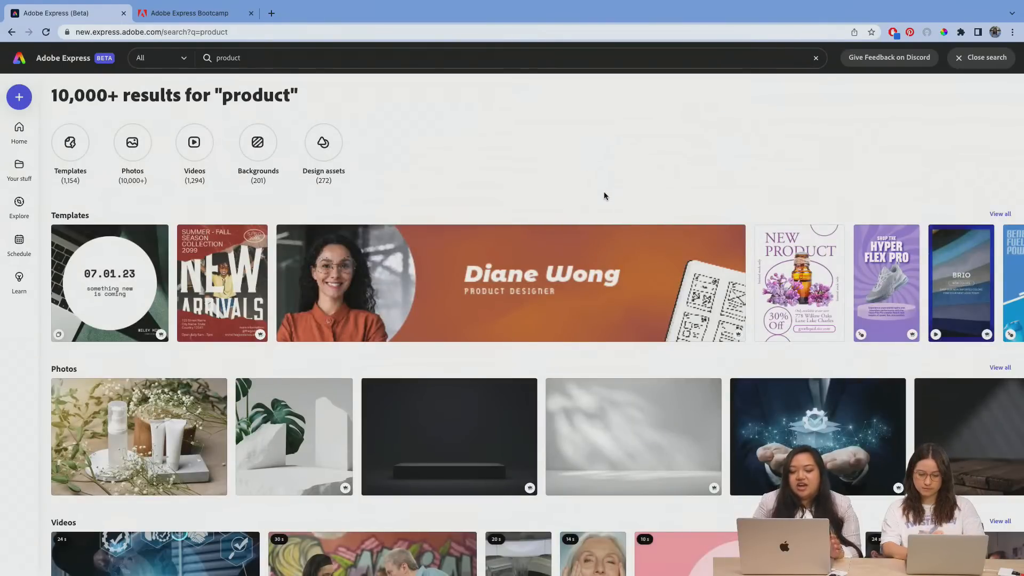
scroll(545, 203, down, 1)
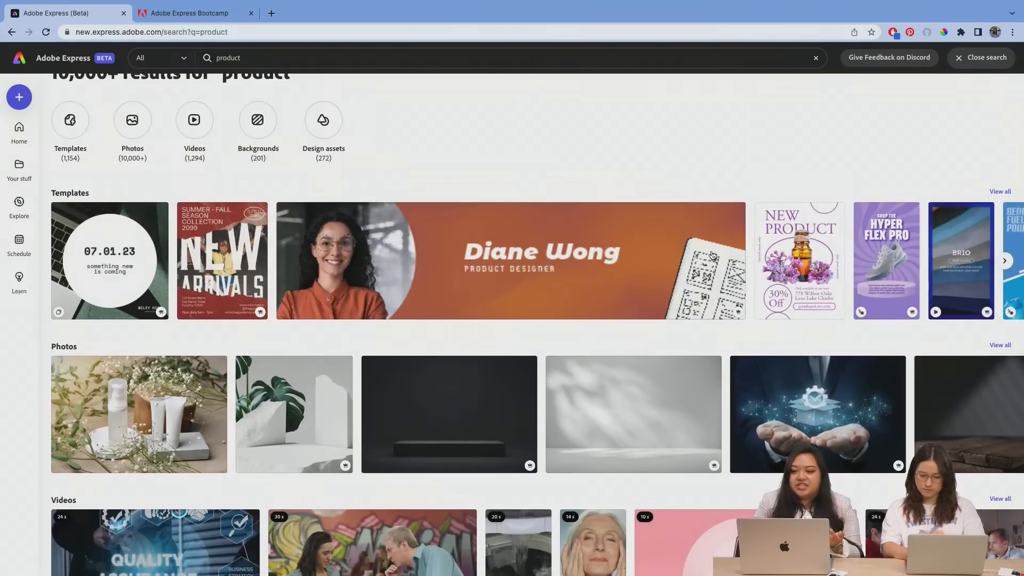
click(1000, 192)
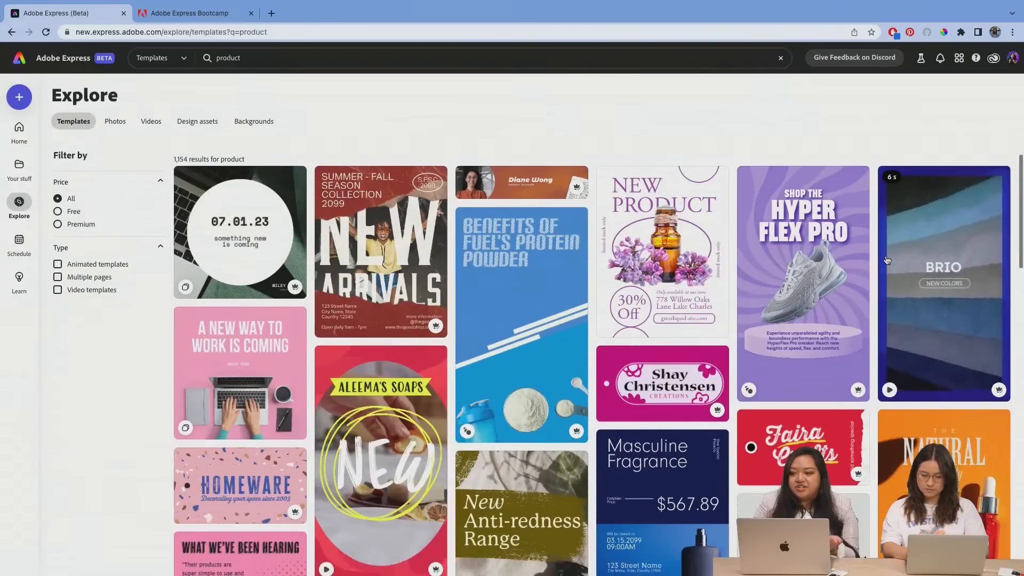
Step: Find the blue and purple "You Are Invited" energy drink template with the silver can and open it for editing
scroll(884, 260, down, 5)
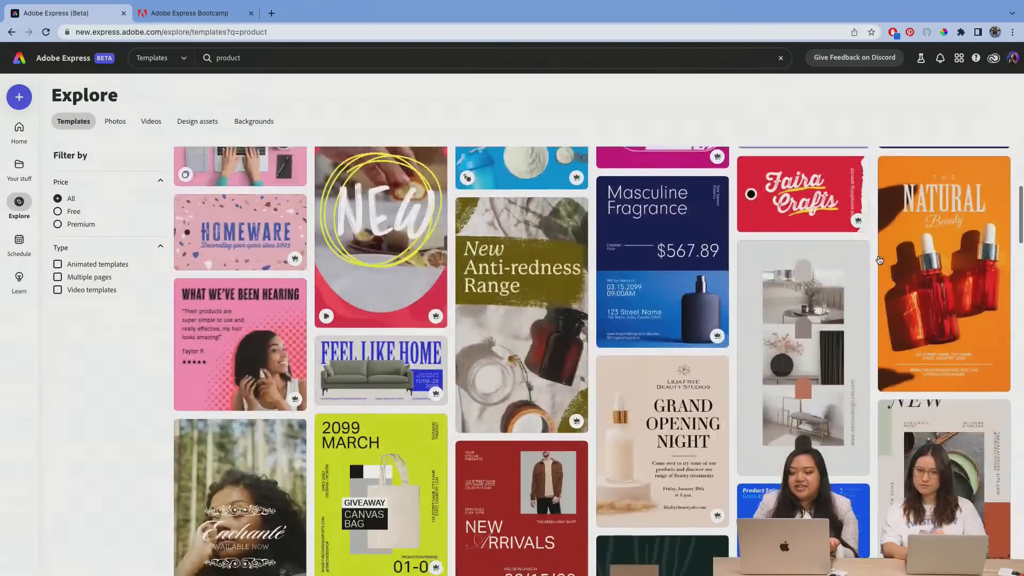
scroll(880, 260, down, 8)
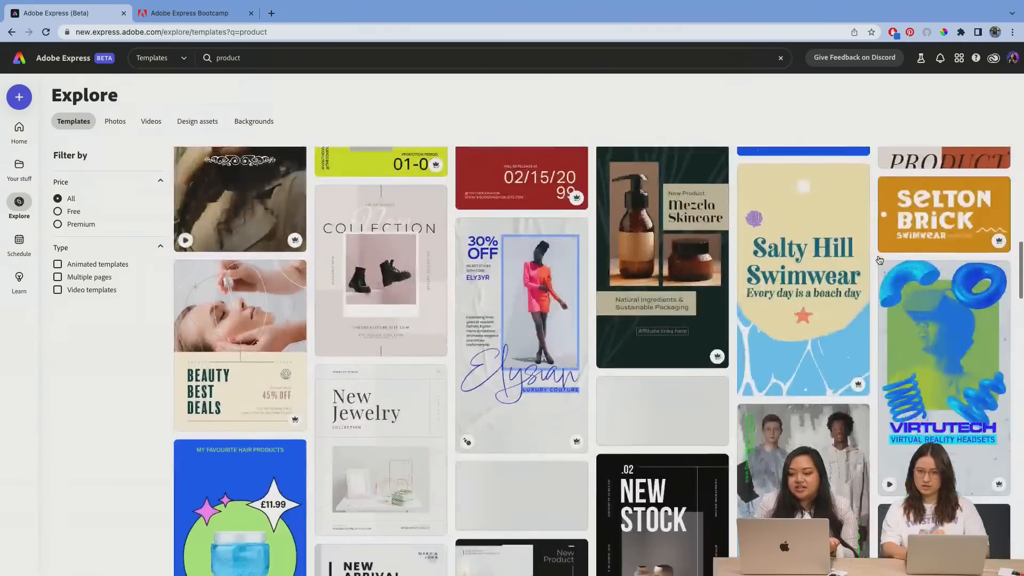
scroll(880, 260, down, 15)
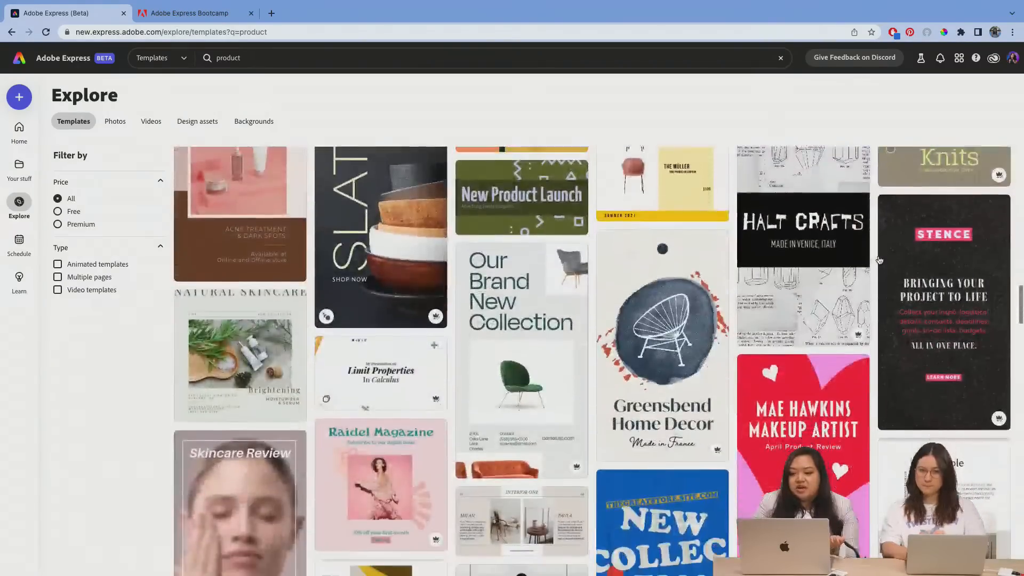
scroll(879, 259, down, 2)
scroll(880, 259, down, 12)
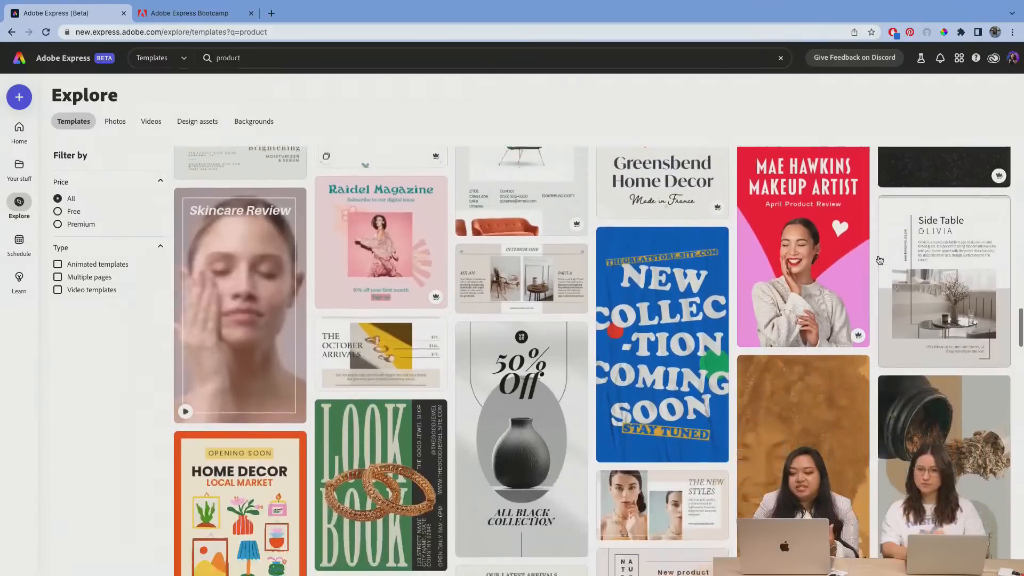
scroll(880, 260, down, 8)
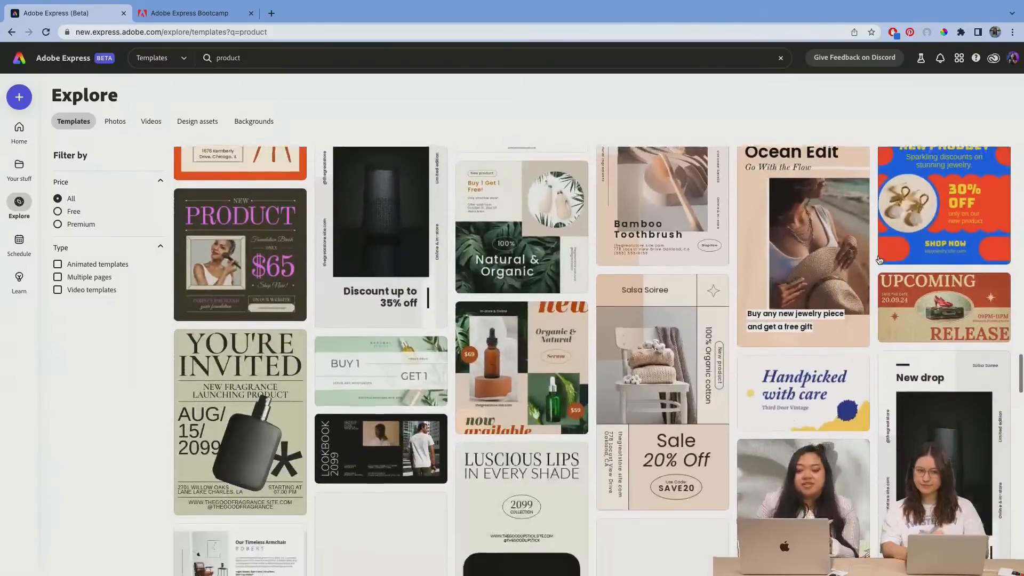
scroll(880, 260, down, 4)
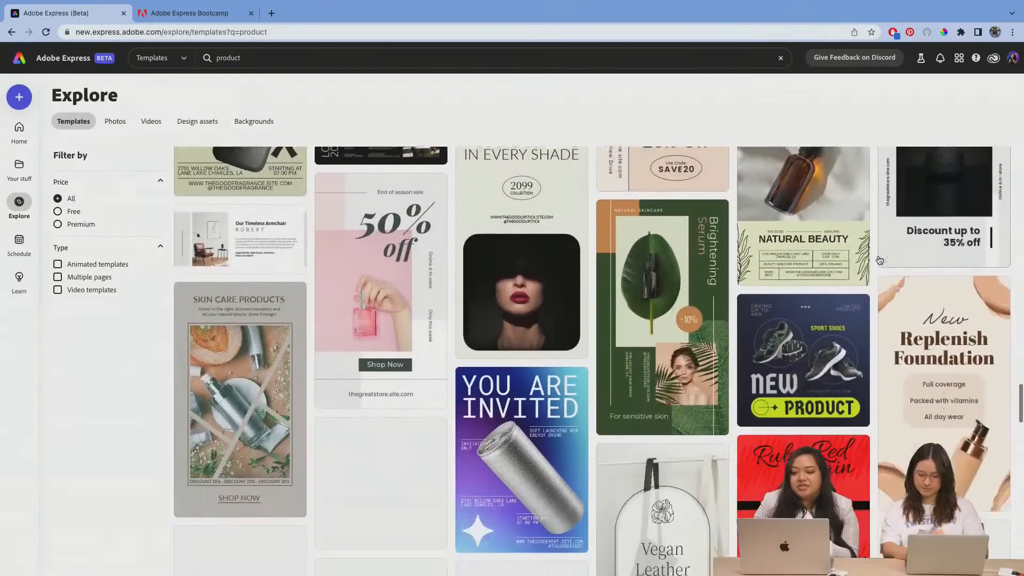
scroll(880, 260, down, 2)
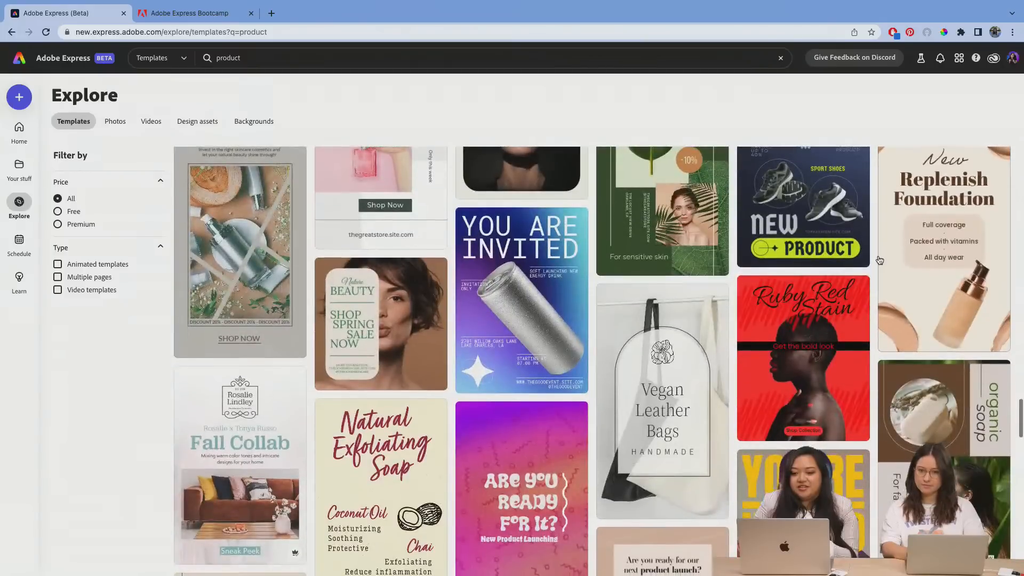
scroll(880, 259, up, 1)
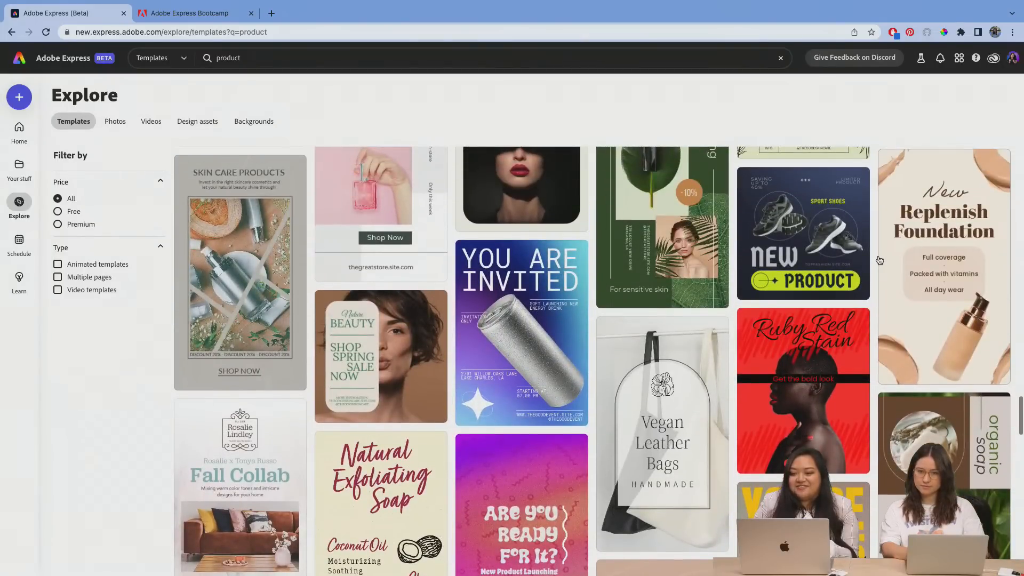
click(504, 320)
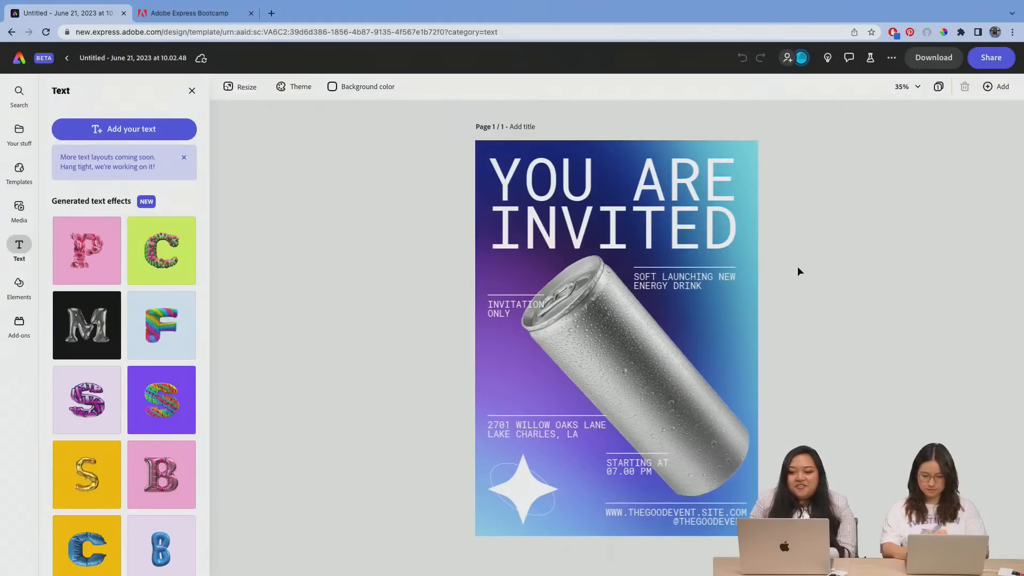
Step: Shift the silver can slightly to the left and delete the blue and purple gradient background image from the page
click(757, 303)
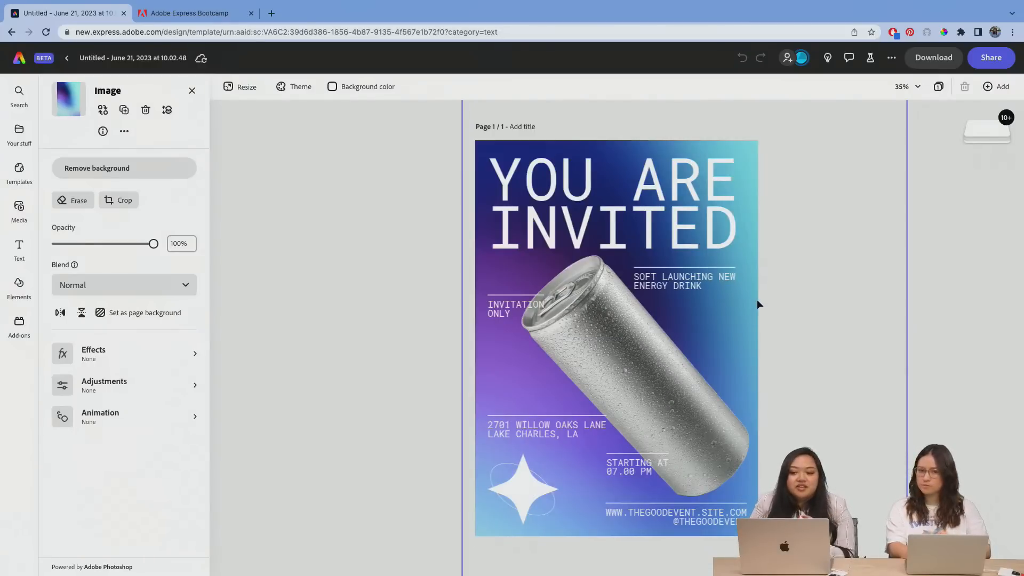
drag(746, 323, 731, 331)
click(754, 330)
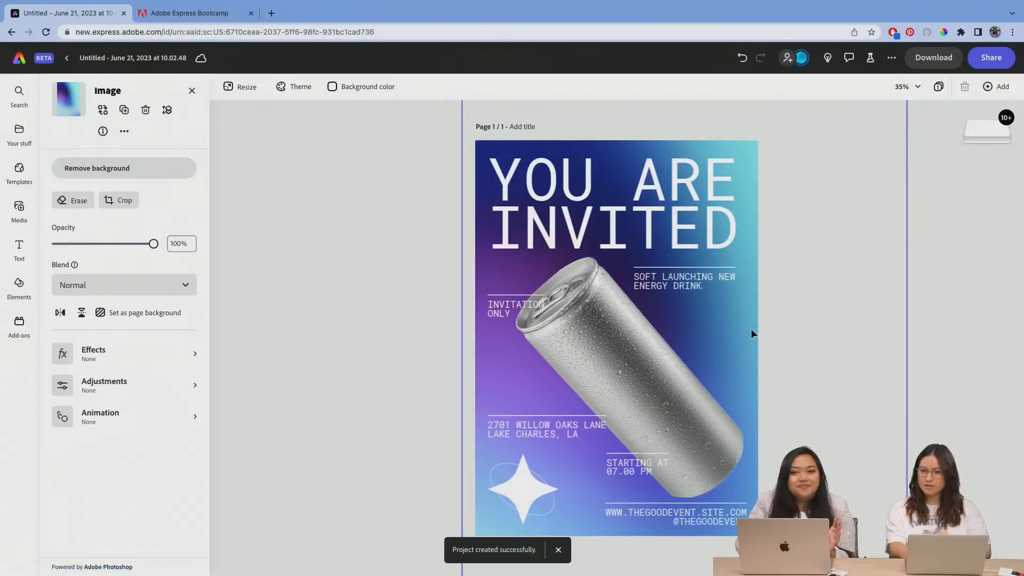
key(Delete)
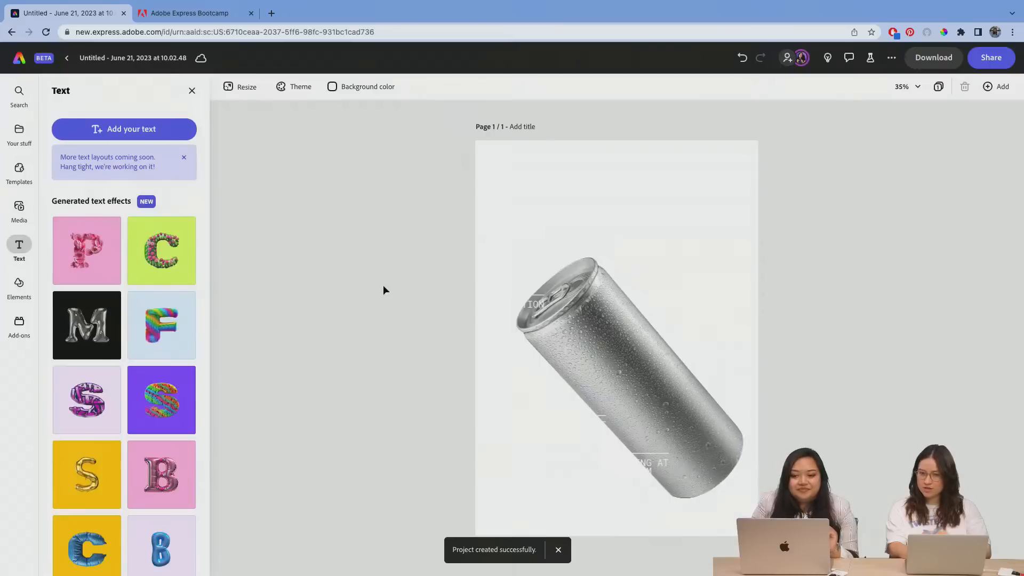
Step: Add a Portrait (3:4) text-to-image placeholder to the page and enlarge it from its upper-right corner
click(20, 208)
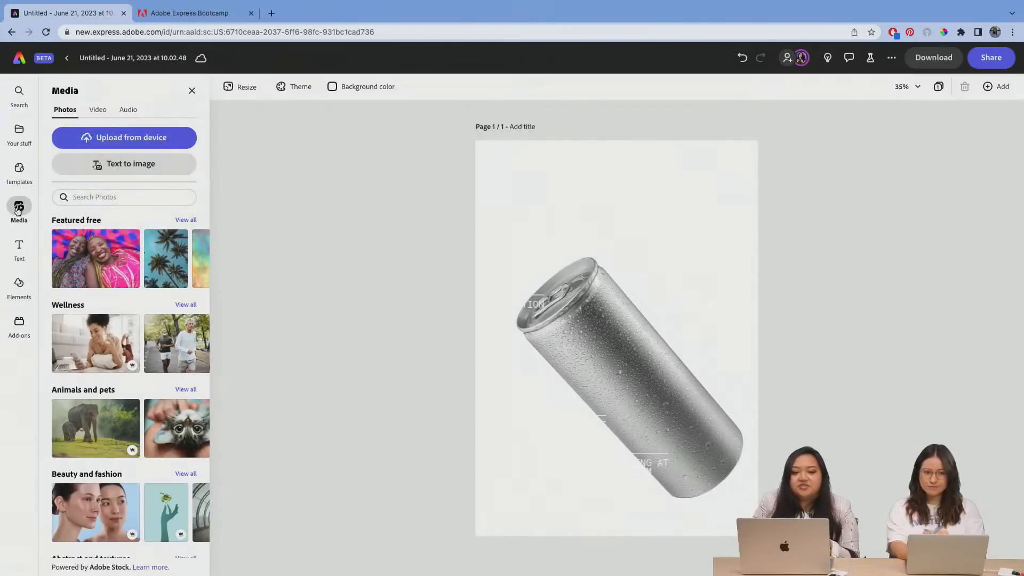
click(110, 165)
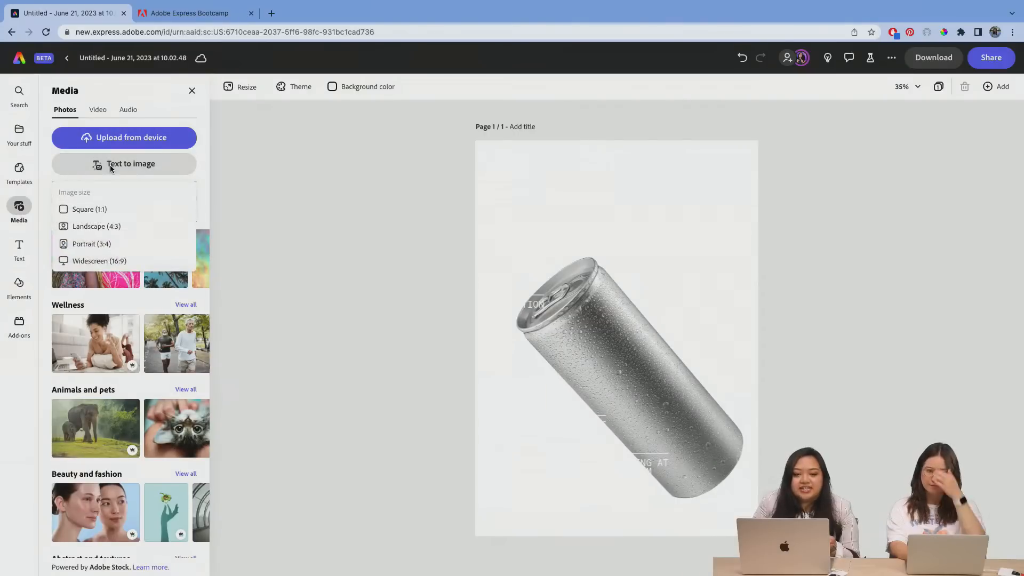
click(99, 245)
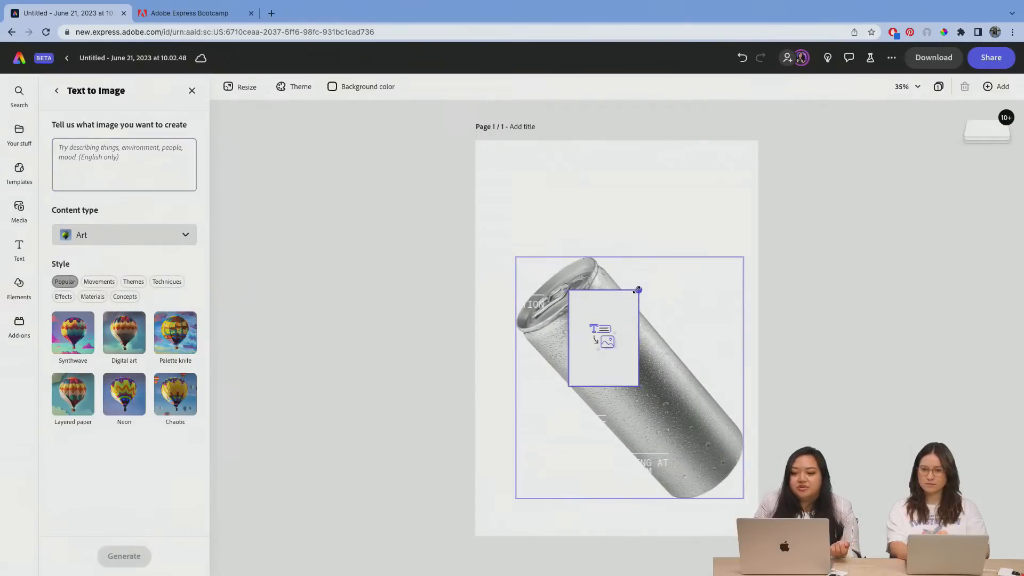
drag(639, 289, 744, 177)
Step: Generate an image for the placeholder from the prompt "yellow, orange, pink gradient background"
click(143, 163)
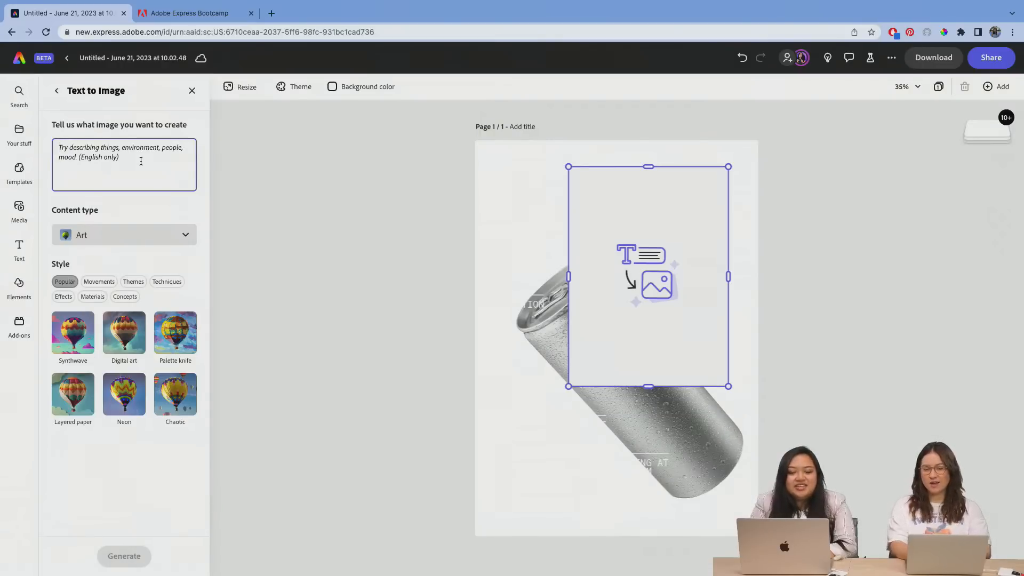
text(yell)
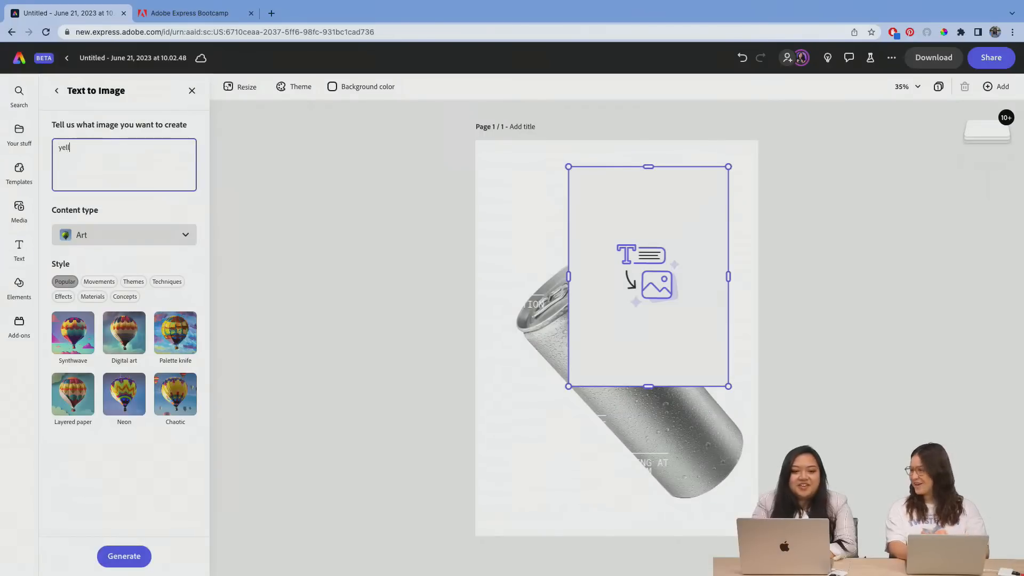
text(ow )
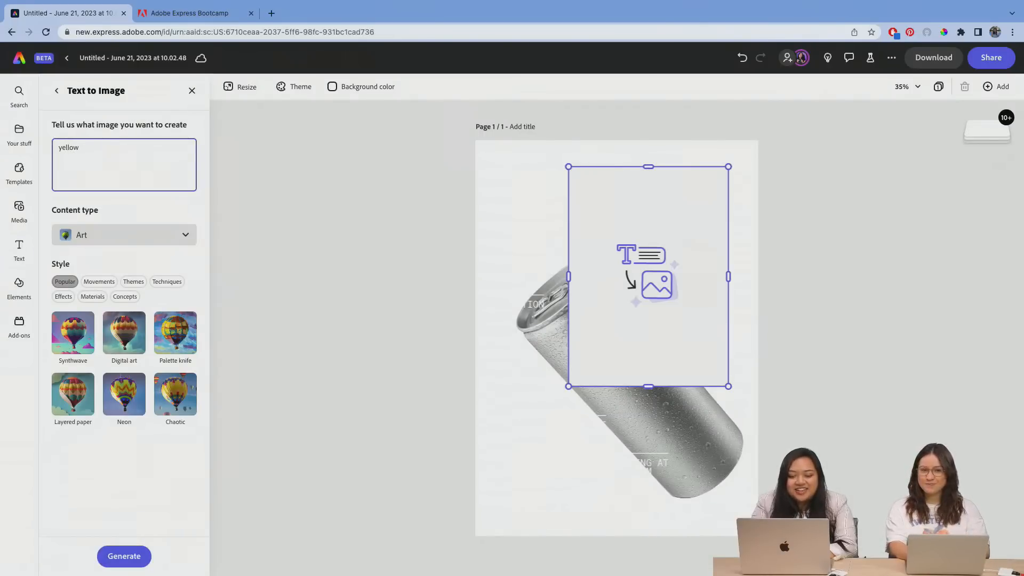
text(, orange)
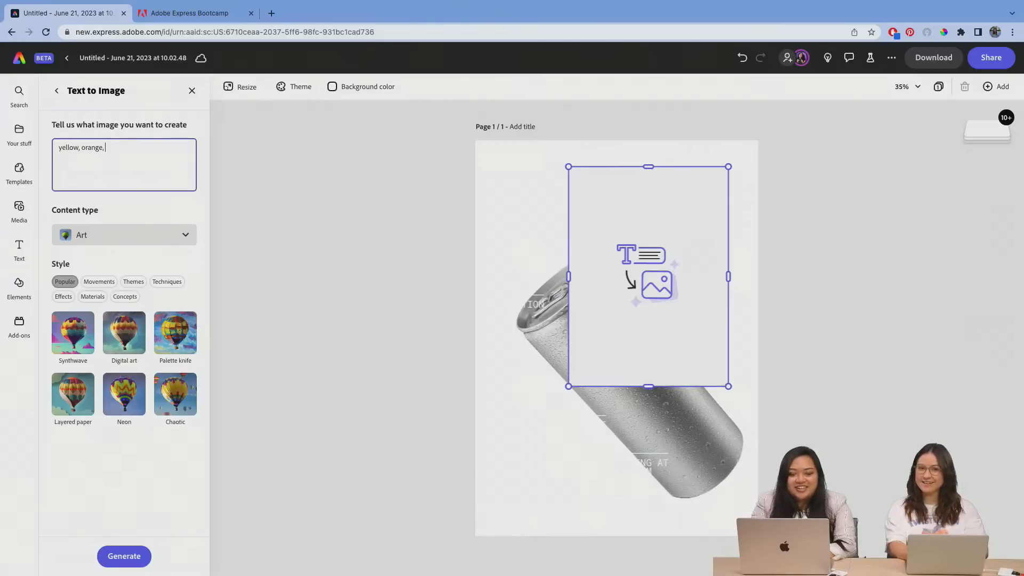
text(, )
text(p)
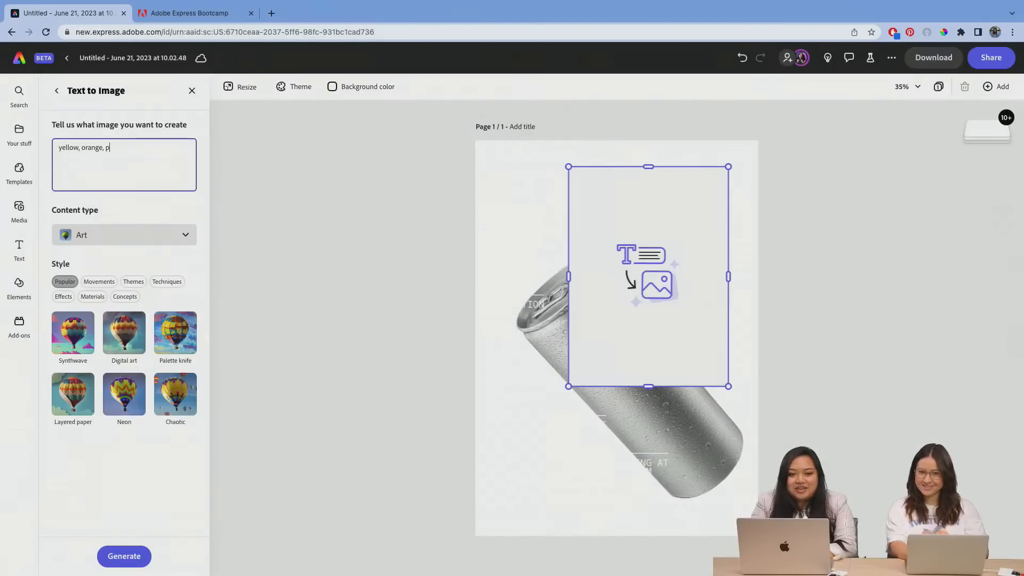
text(ink gradient)
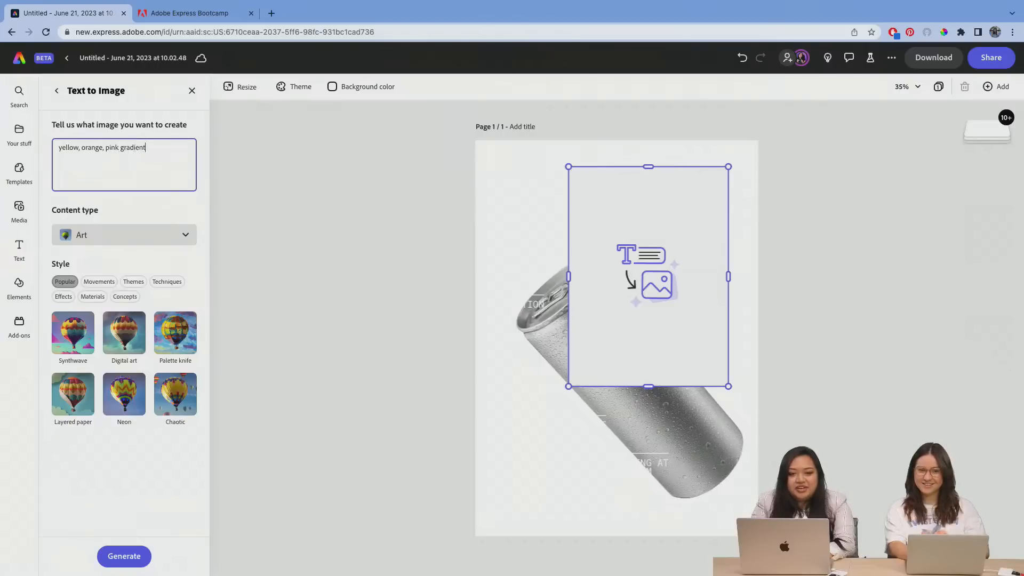
text( background)
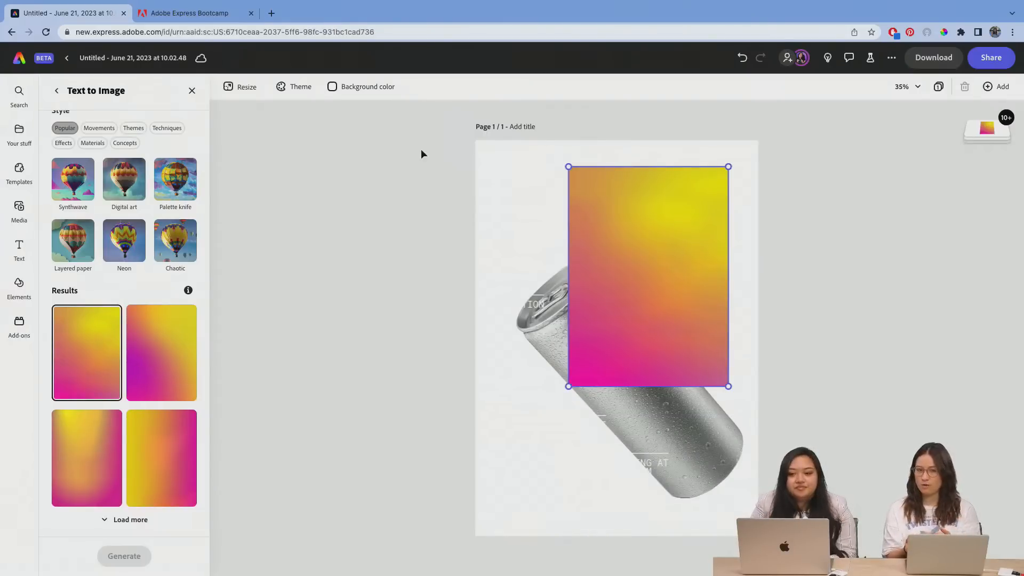
Step: Move the gradient image to the page's upper-left corner and, after comparing the variations, switch it to the second generated result
drag(612, 269, 518, 244)
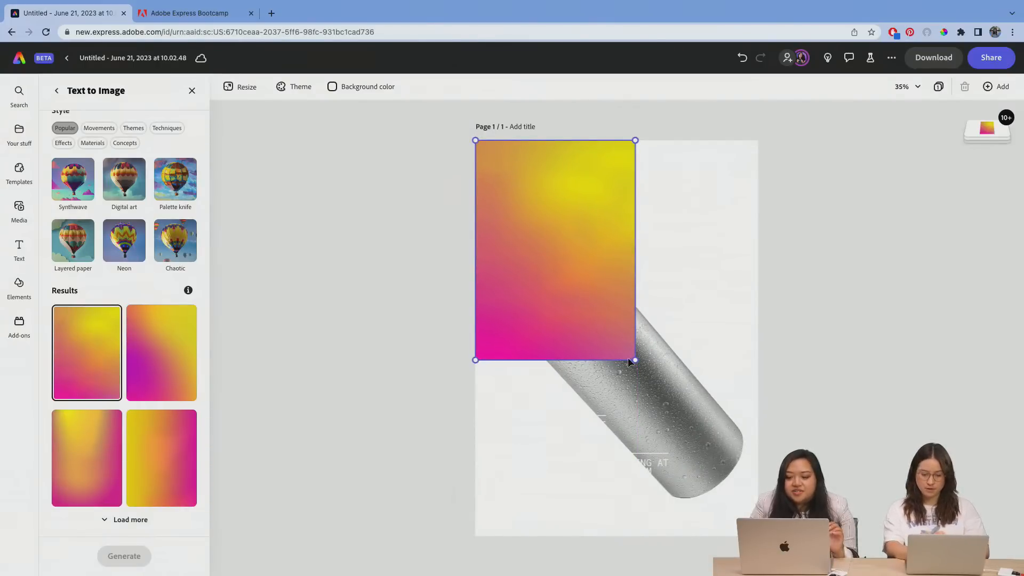
click(169, 334)
click(162, 446)
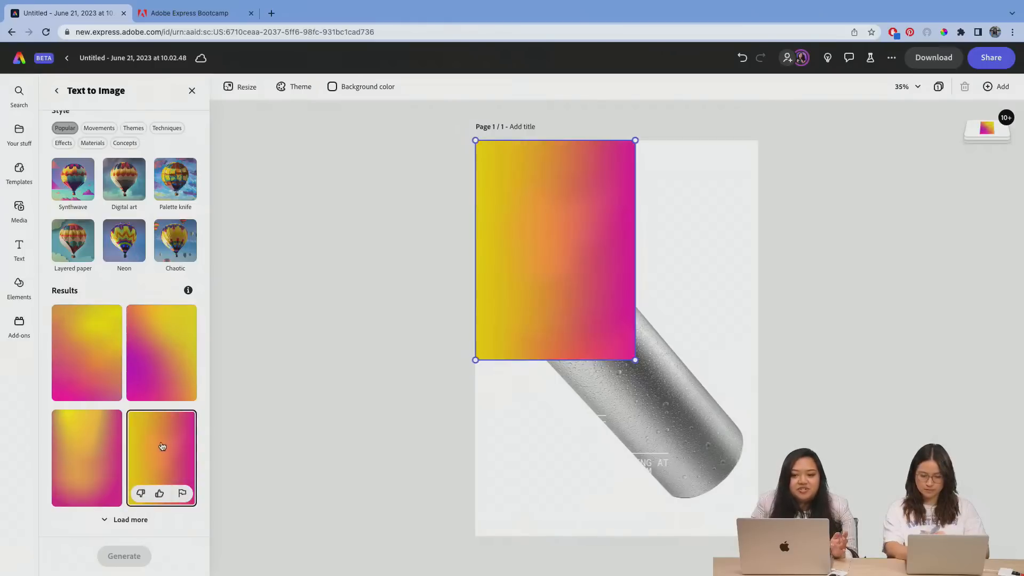
click(104, 442)
click(182, 322)
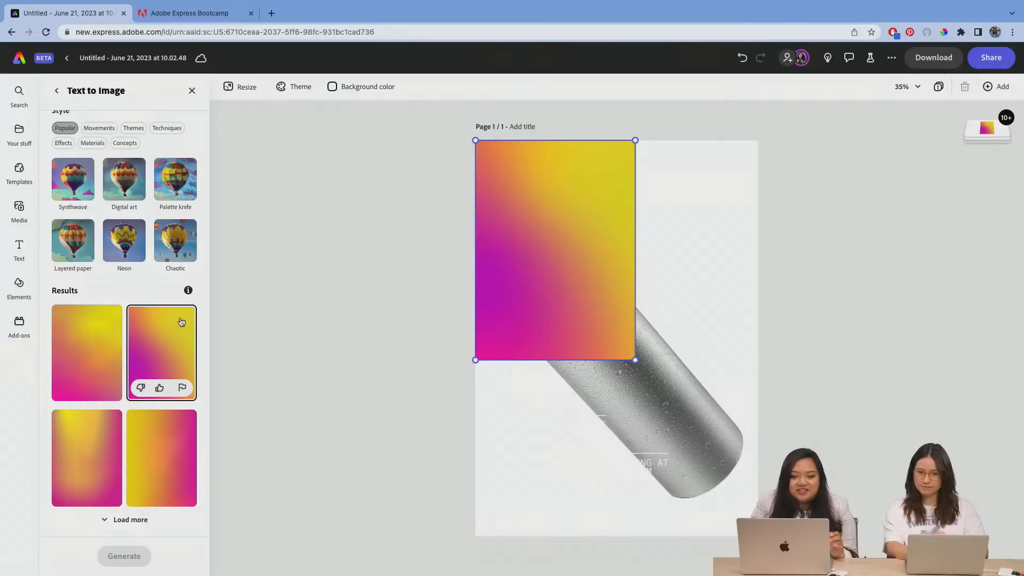
Step: Load more gradient results and enlarge and position the current gradient image so that it covers the whole page
click(126, 520)
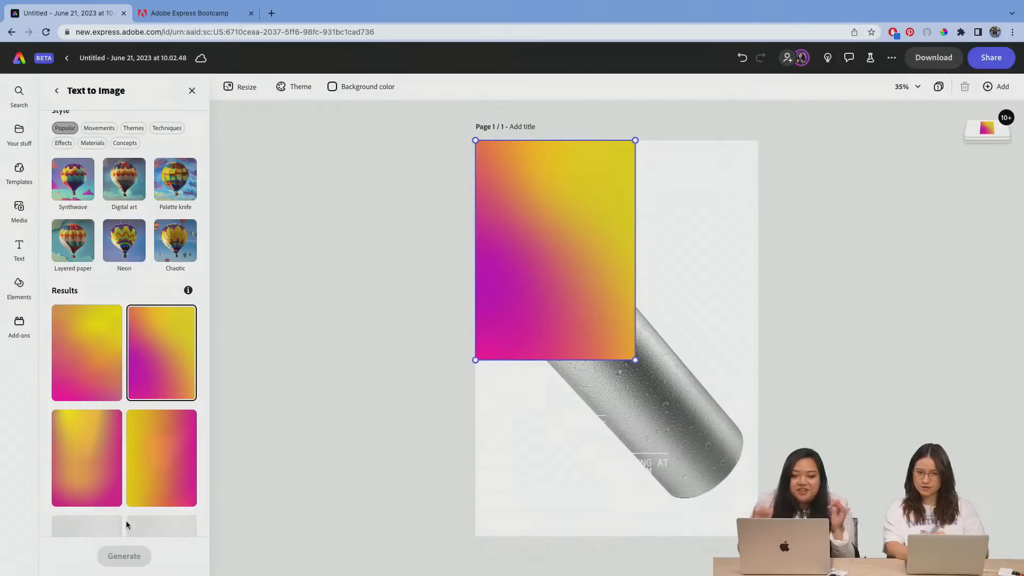
scroll(124, 425, down, 4)
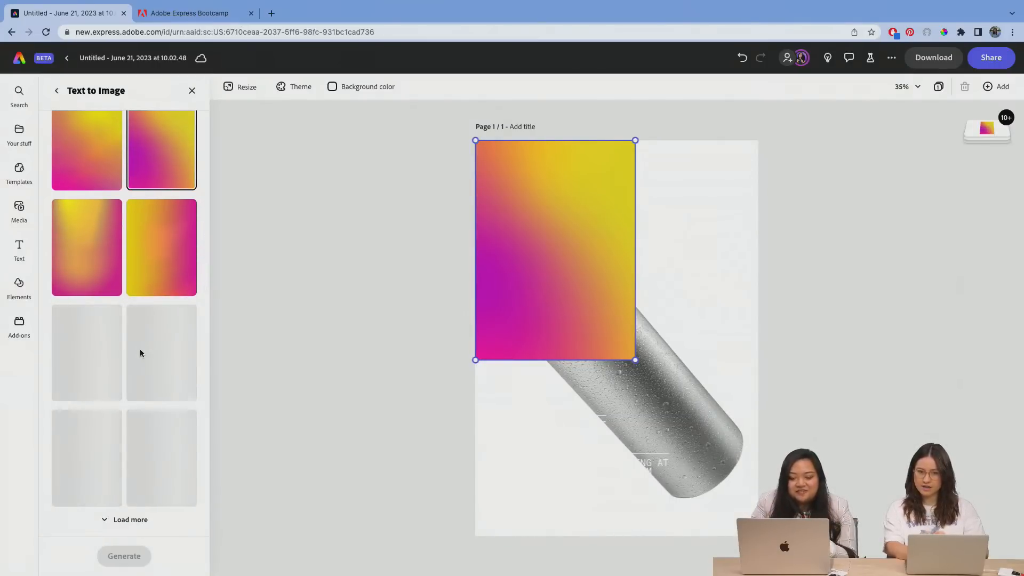
scroll(140, 348, up, 2)
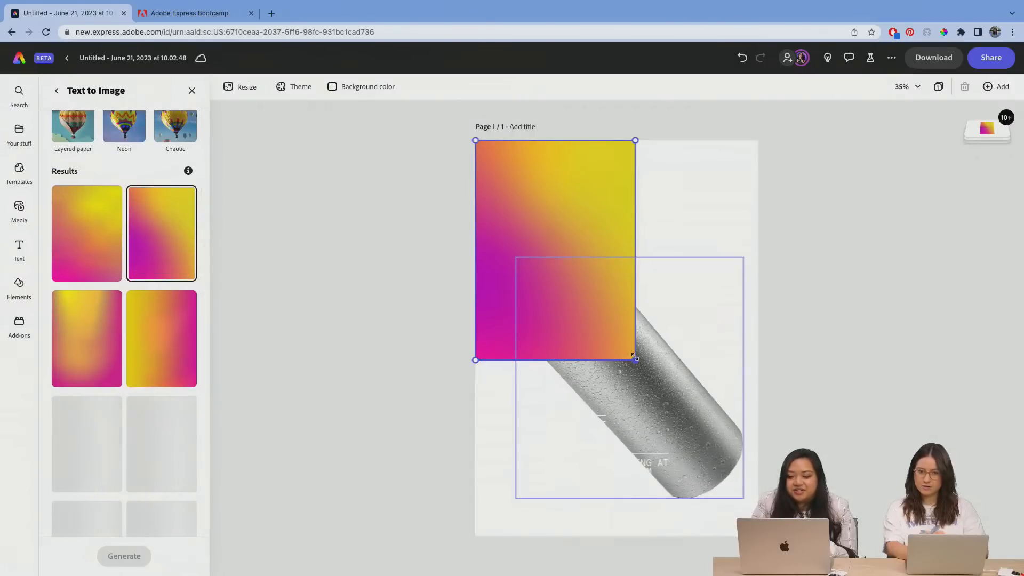
drag(635, 357, 775, 550)
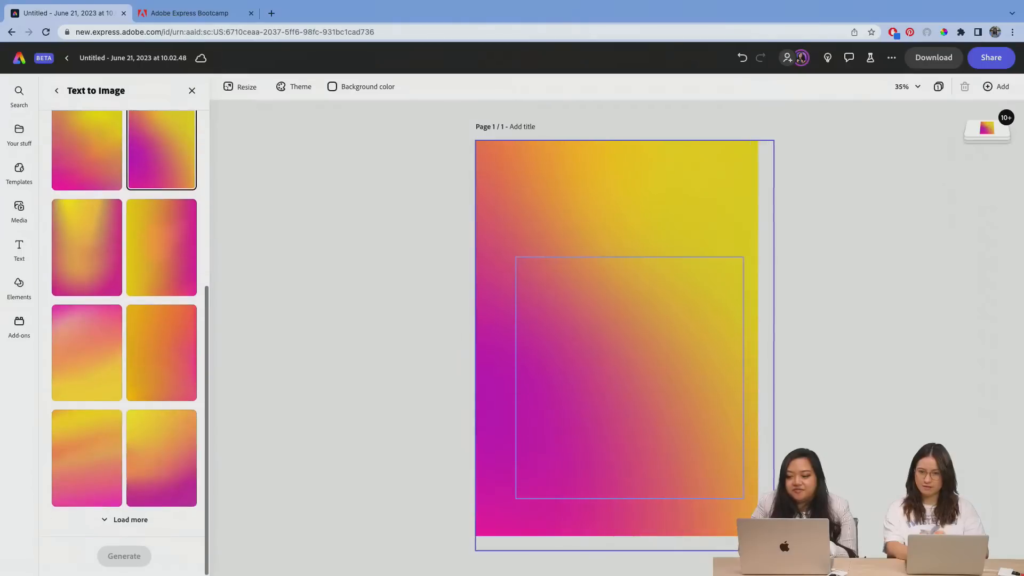
drag(663, 222, 655, 196)
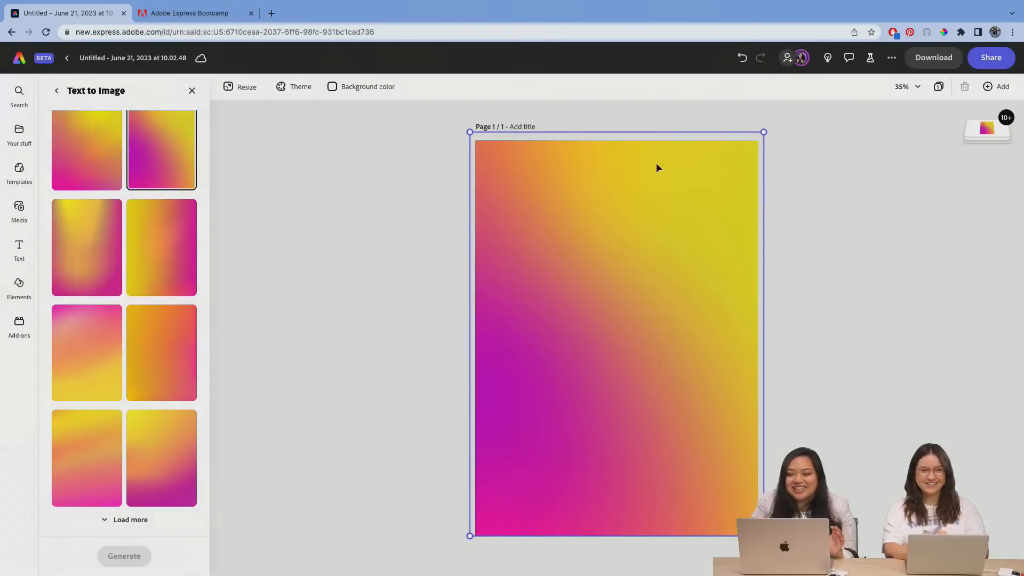
Step: Send the gradient image to the bottom of the layer stack, behind the can and all the text, and deselect it
click(987, 127)
drag(989, 207, 988, 405)
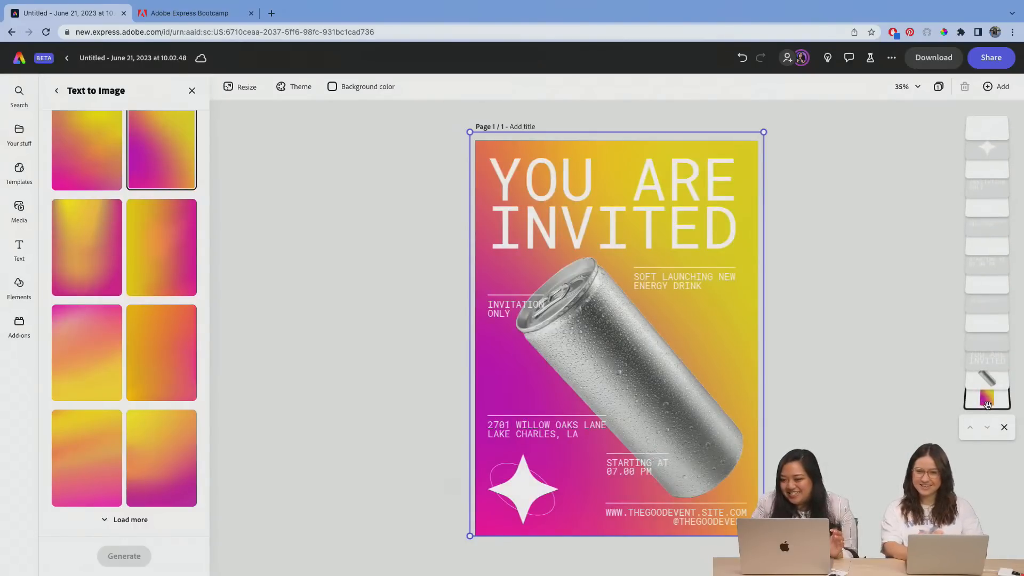
click(738, 342)
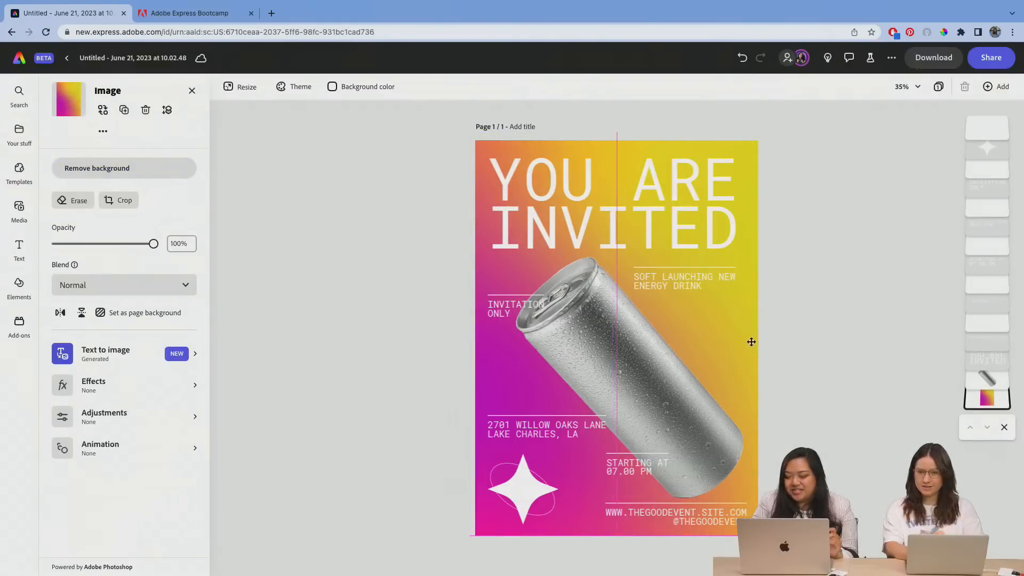
click(795, 302)
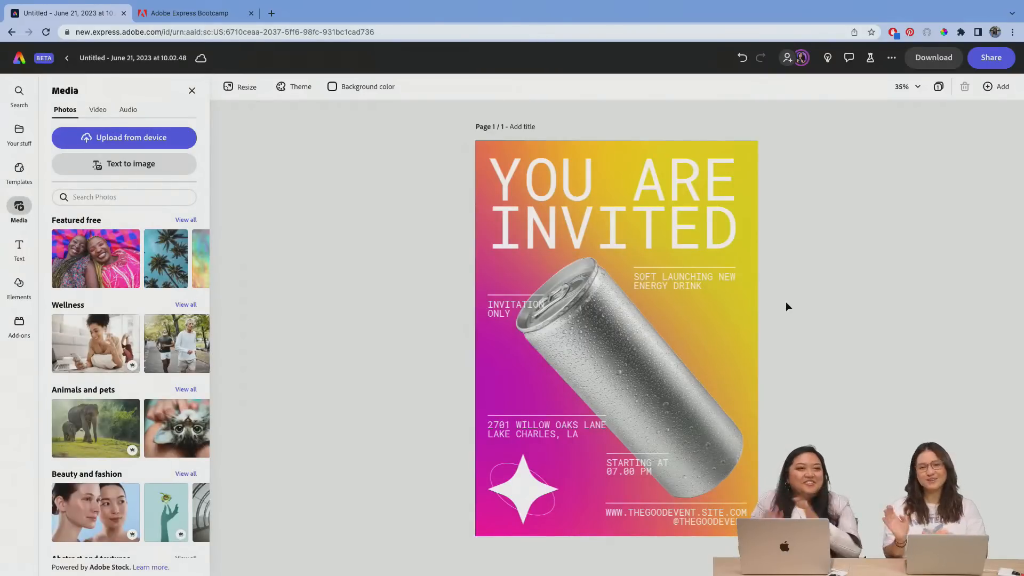
Step: Nudge the "YOU ARE INVITED" title slightly up and to the right and enter "Holographic metal" as its text effect prompt
click(652, 206)
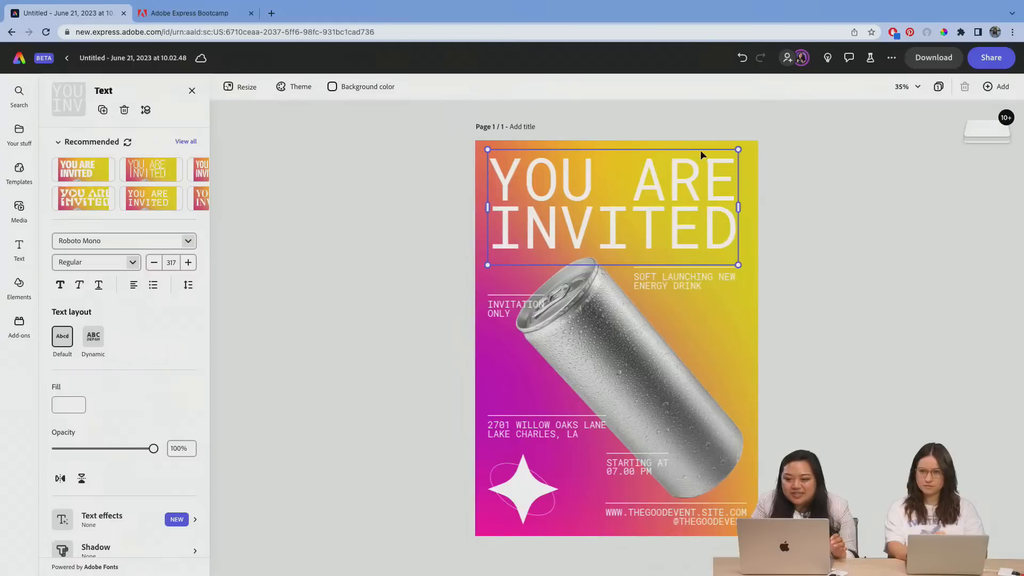
drag(711, 167, 715, 167)
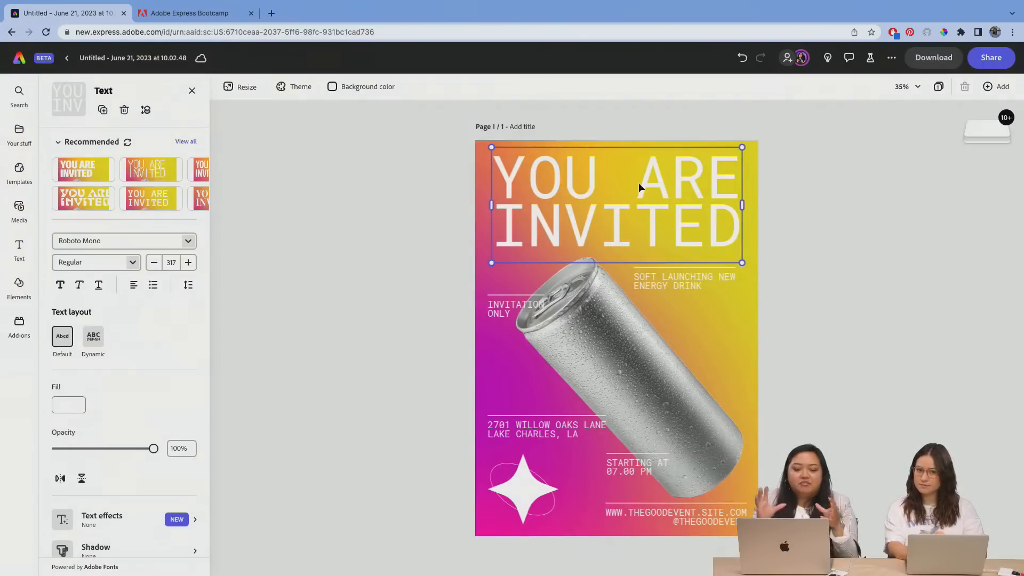
scroll(120, 340, down, 3)
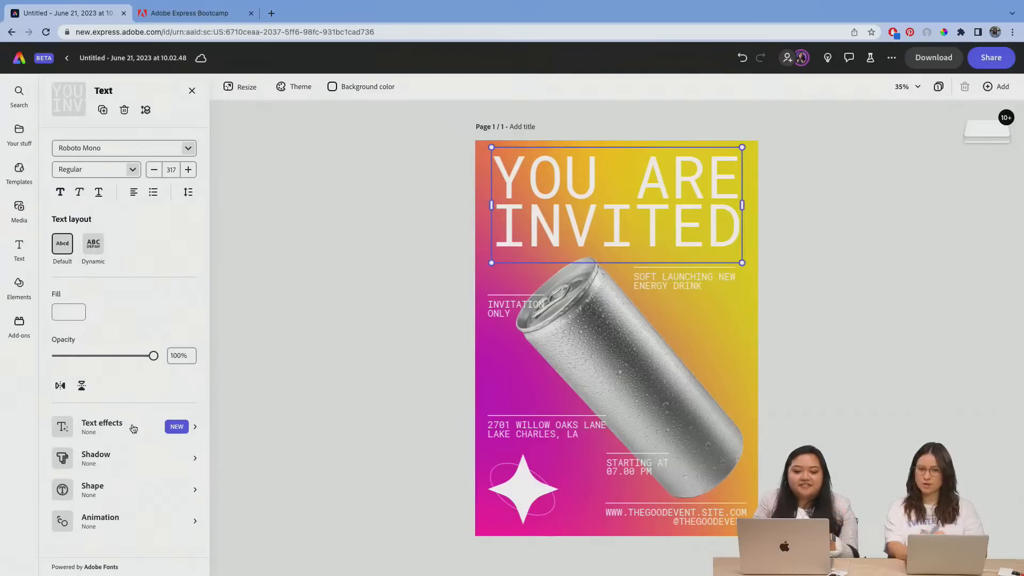
click(116, 430)
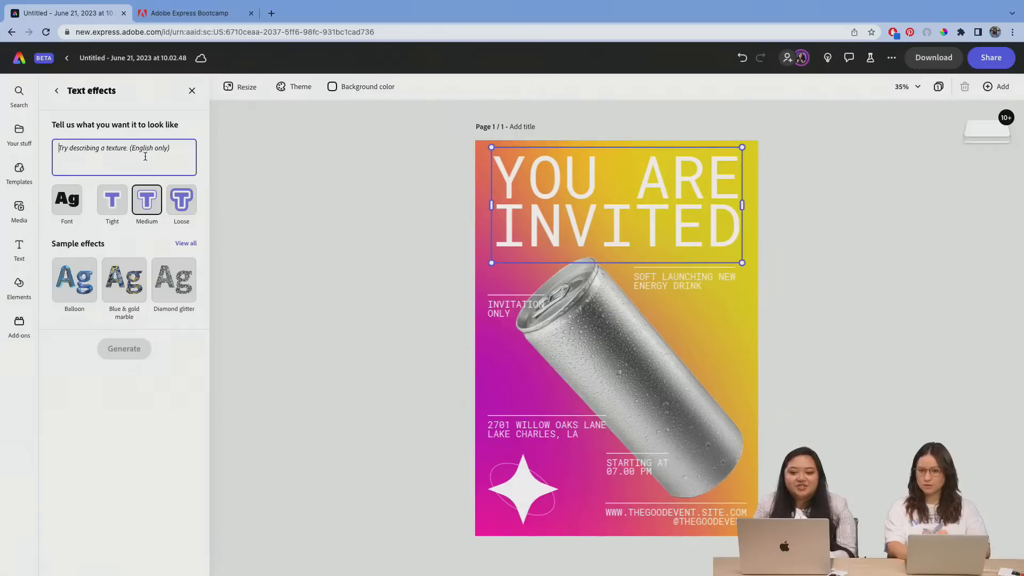
text(H)
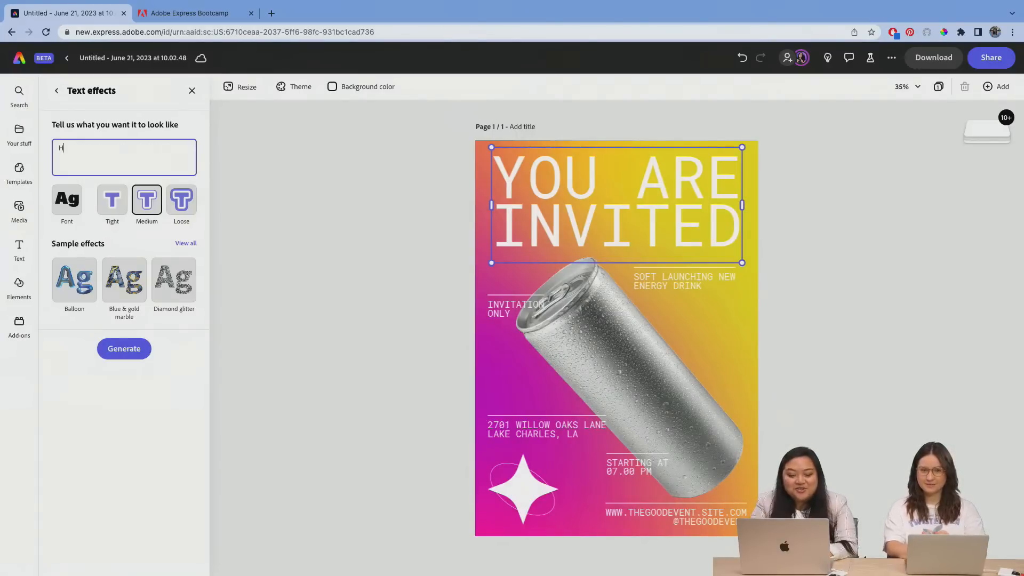
text(olograp)
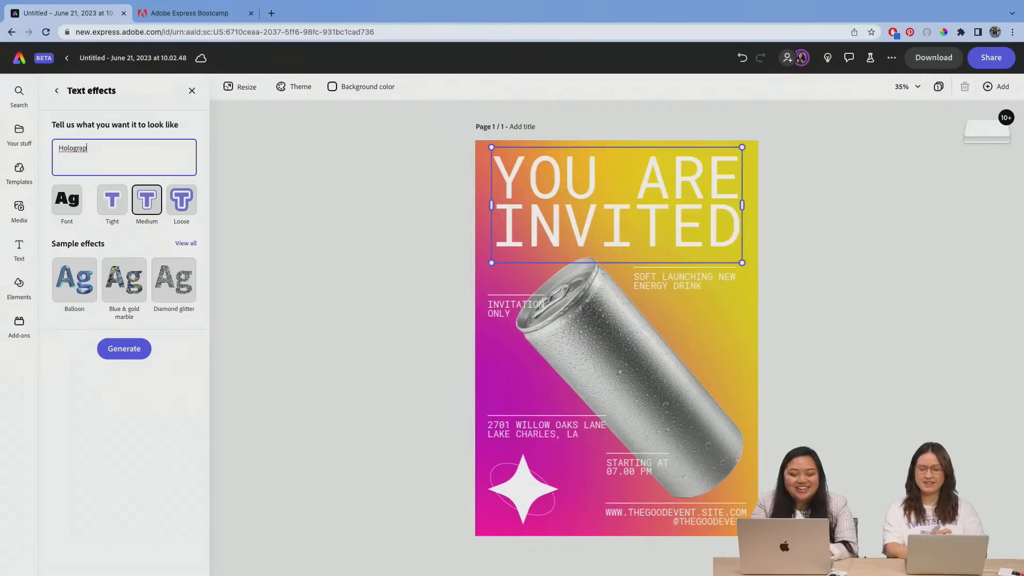
text(hic metal)
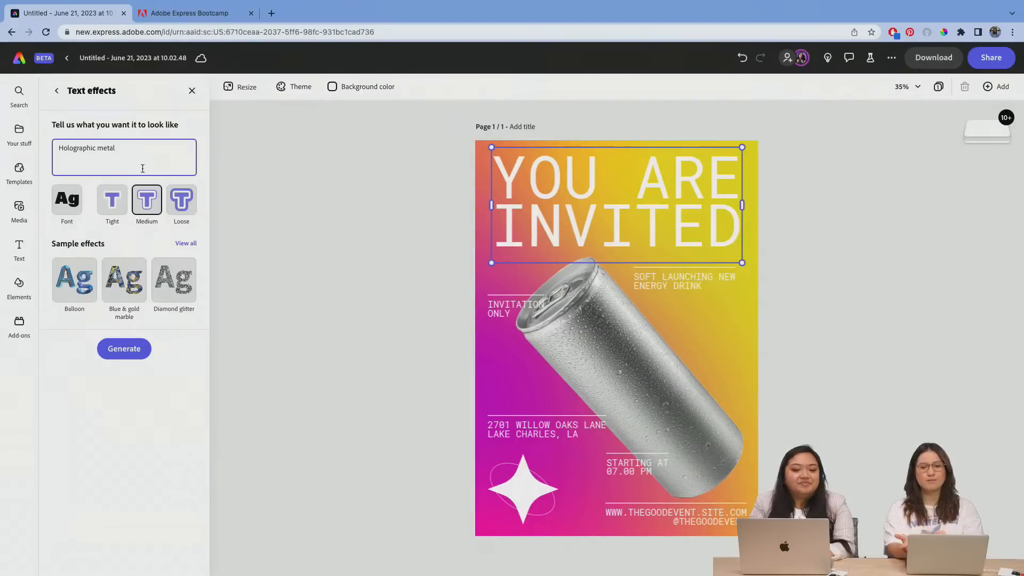
Step: Browse all the sample text effects and generate the "Holographic metal" effect on the "YOU ARE INVITED" title
click(186, 243)
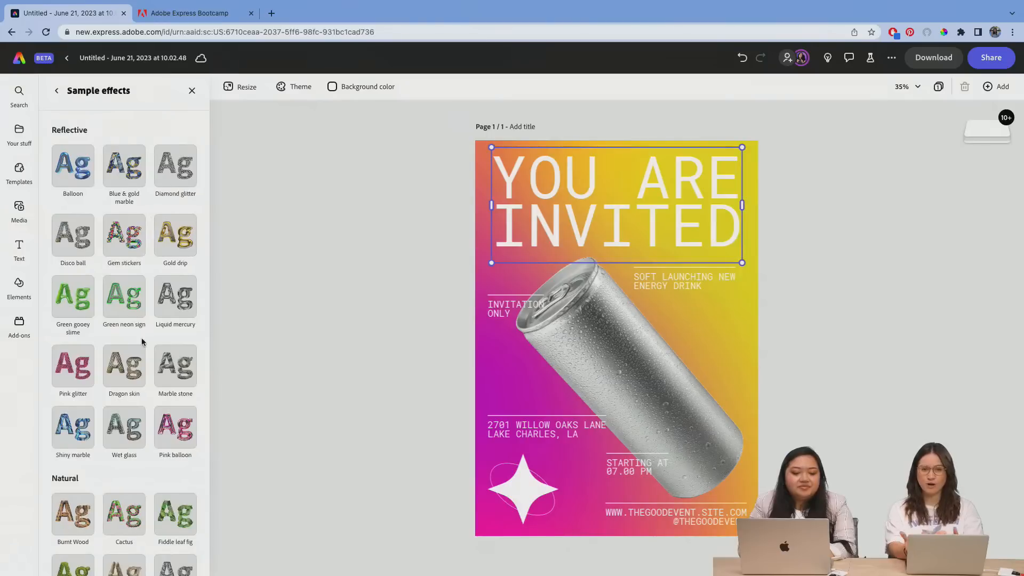
scroll(142, 342, down, 15)
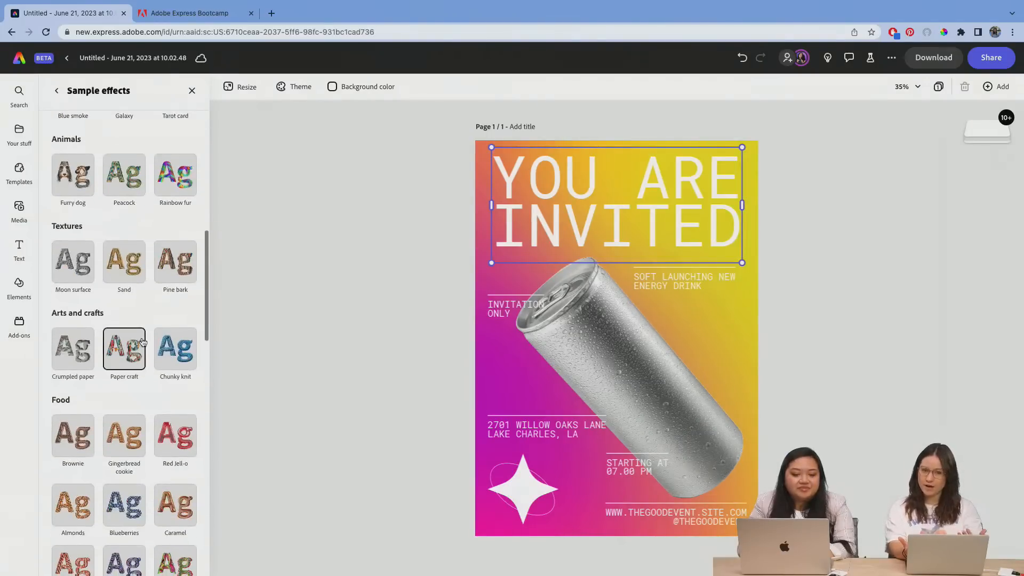
scroll(142, 342, down, 8)
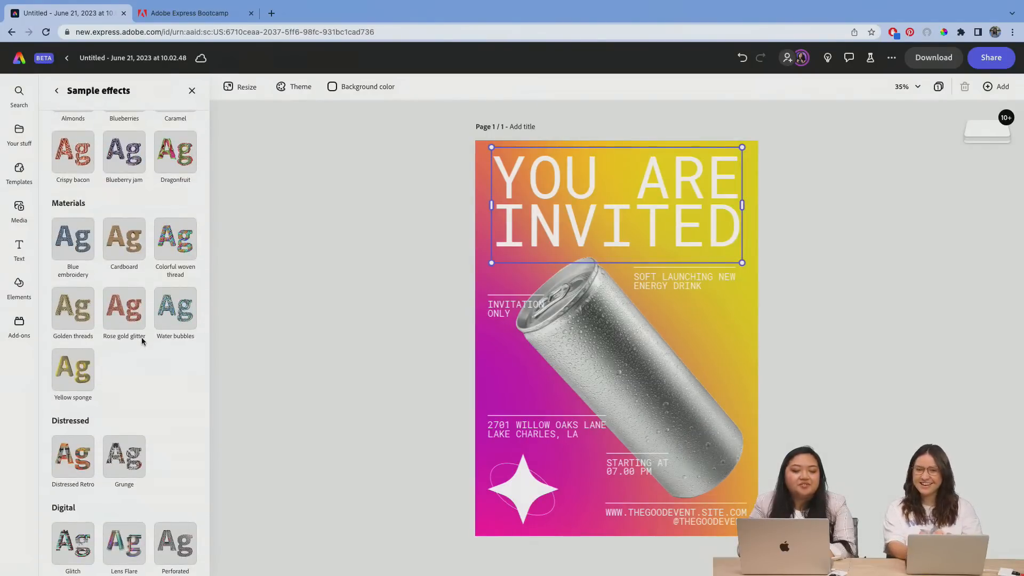
scroll(142, 342, up, 20)
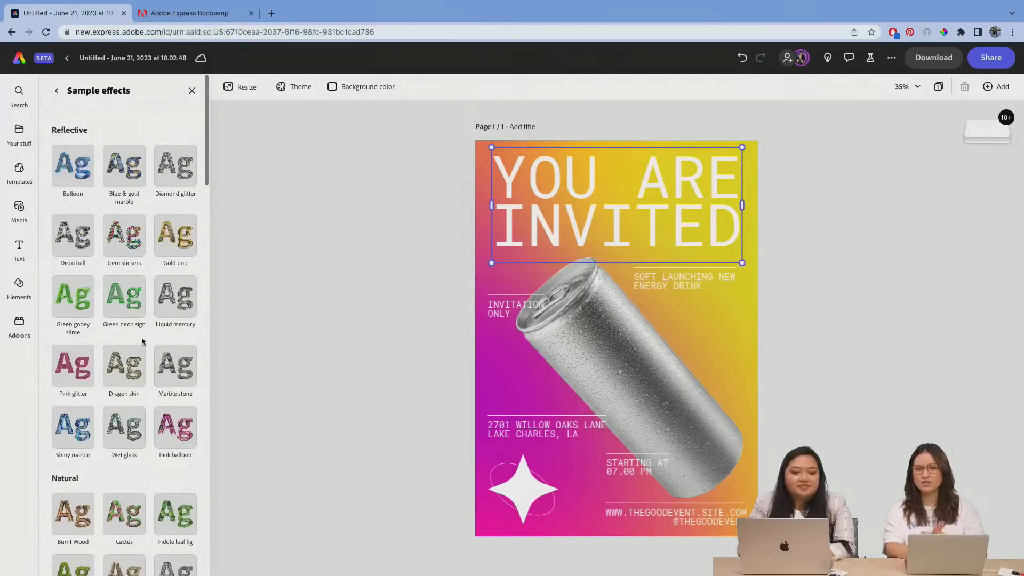
click(57, 90)
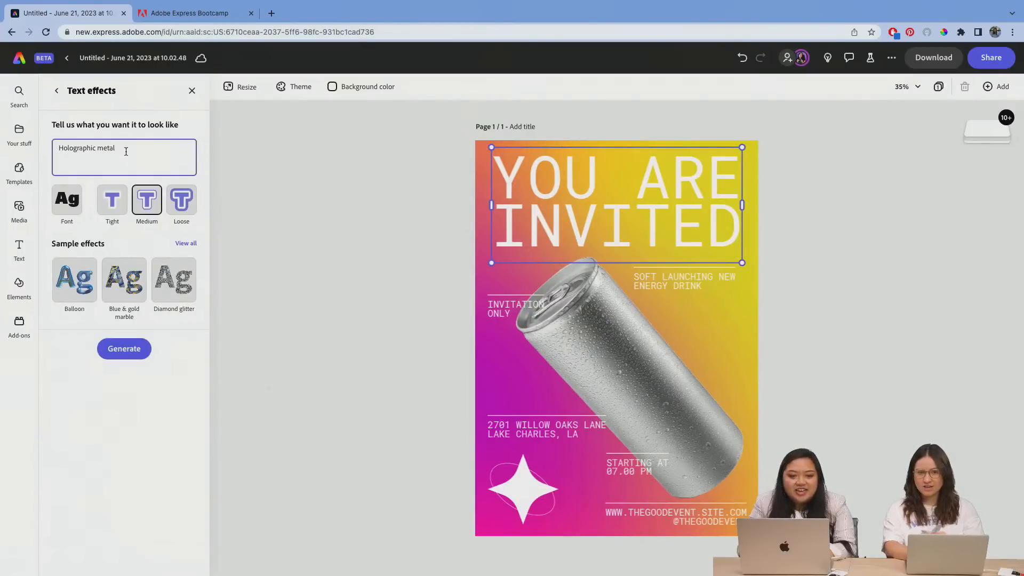
key(Return)
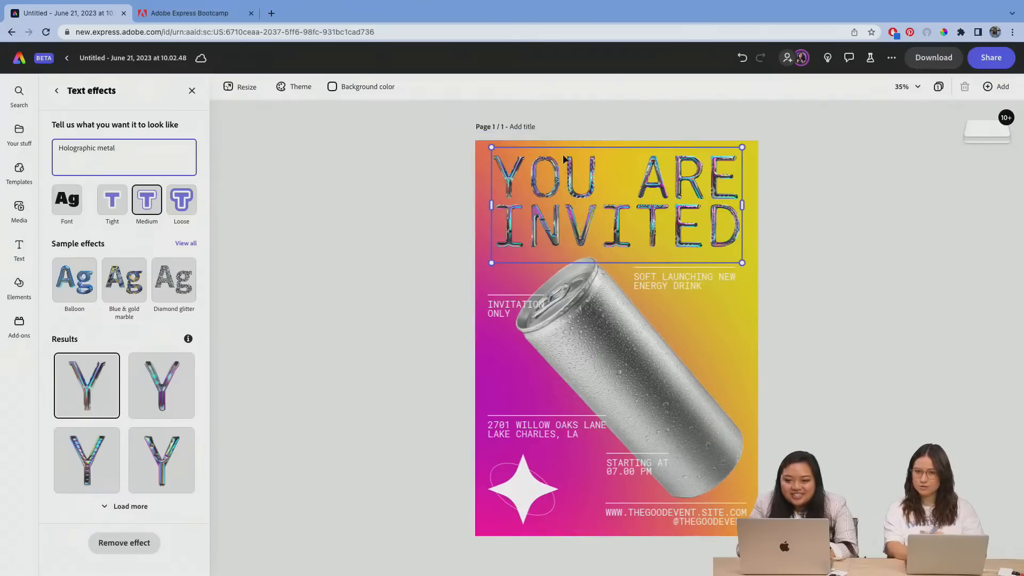
Step: Compare the fonts offered for text effects with the full font list available for the "SOFT LAUNCHING NEW ENERGY DRINK" text
click(62, 206)
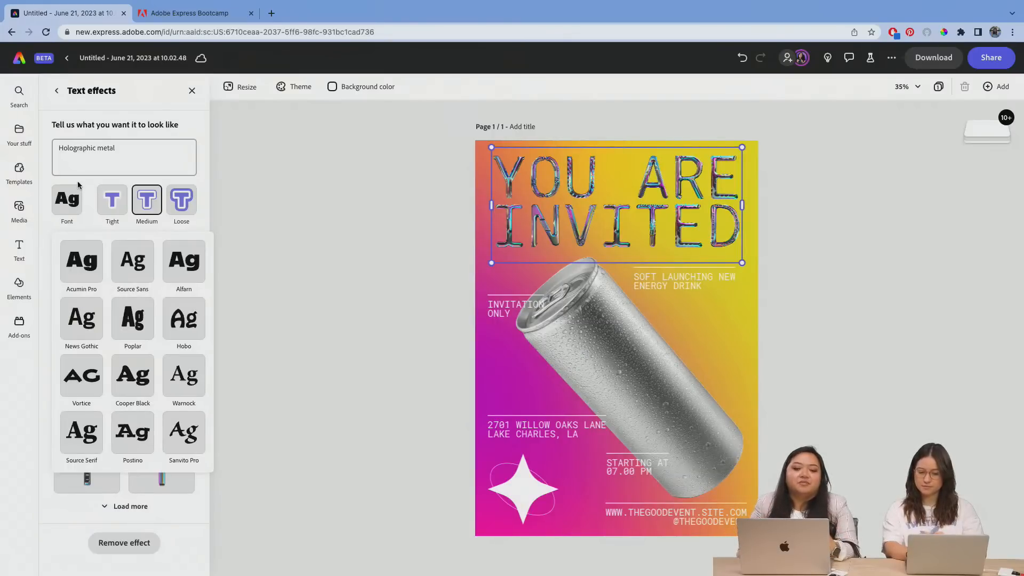
click(386, 284)
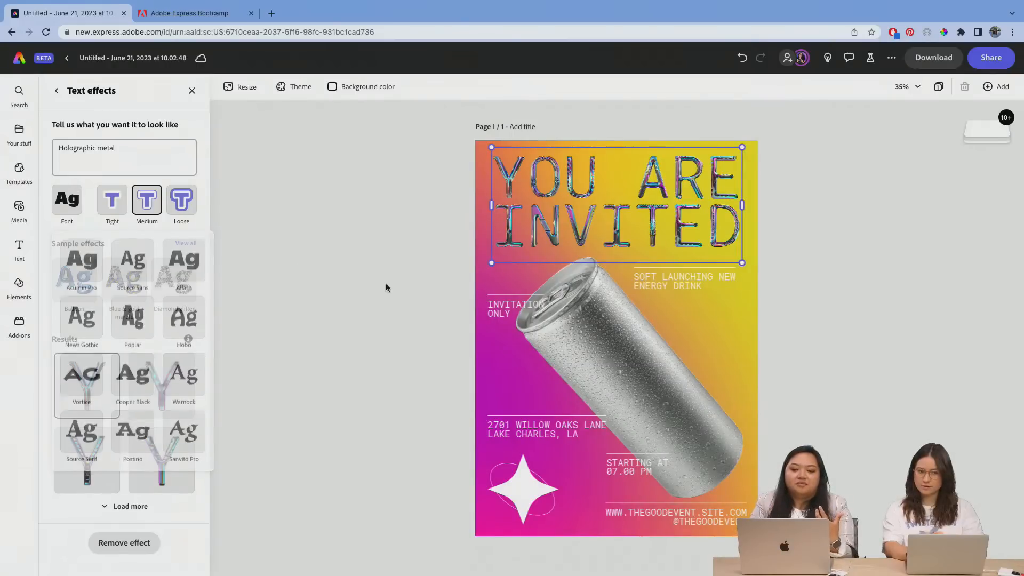
click(679, 281)
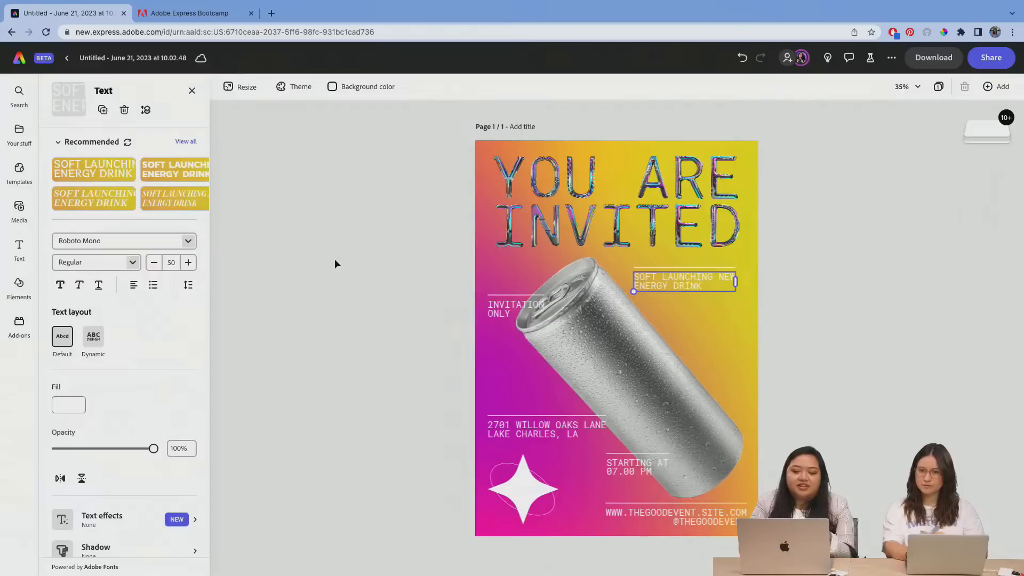
click(184, 241)
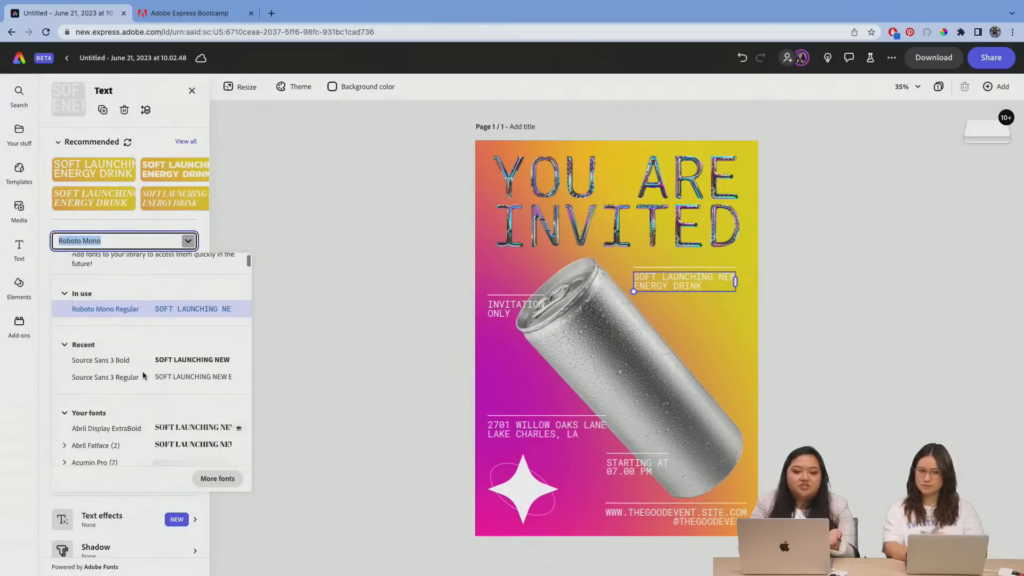
scroll(142, 376, down, 10)
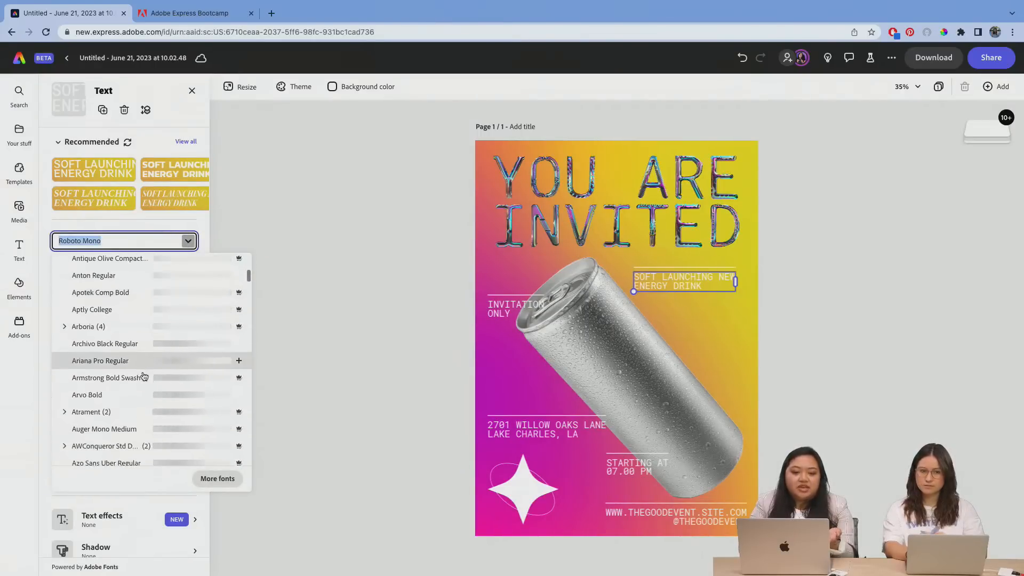
scroll(143, 374, up, 10)
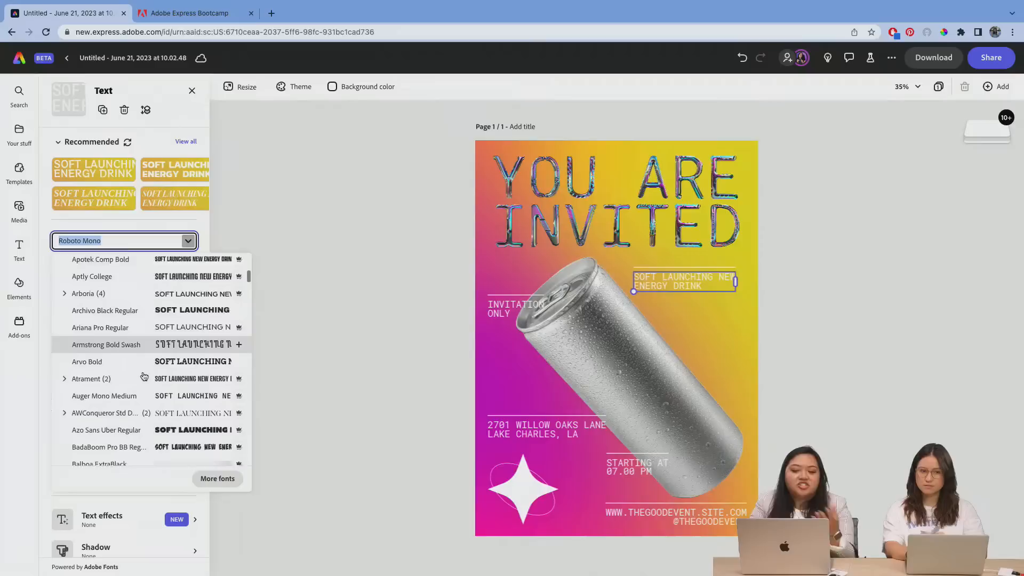
Step: Change the text effect font of the "YOU ARE INVITED" title to Acumin Pro
click(566, 212)
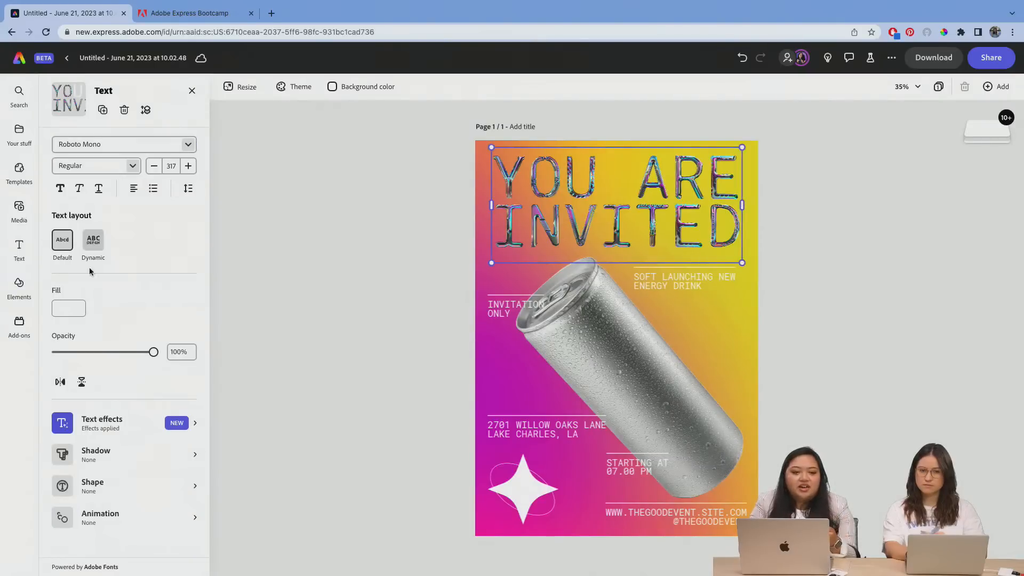
click(133, 433)
click(71, 202)
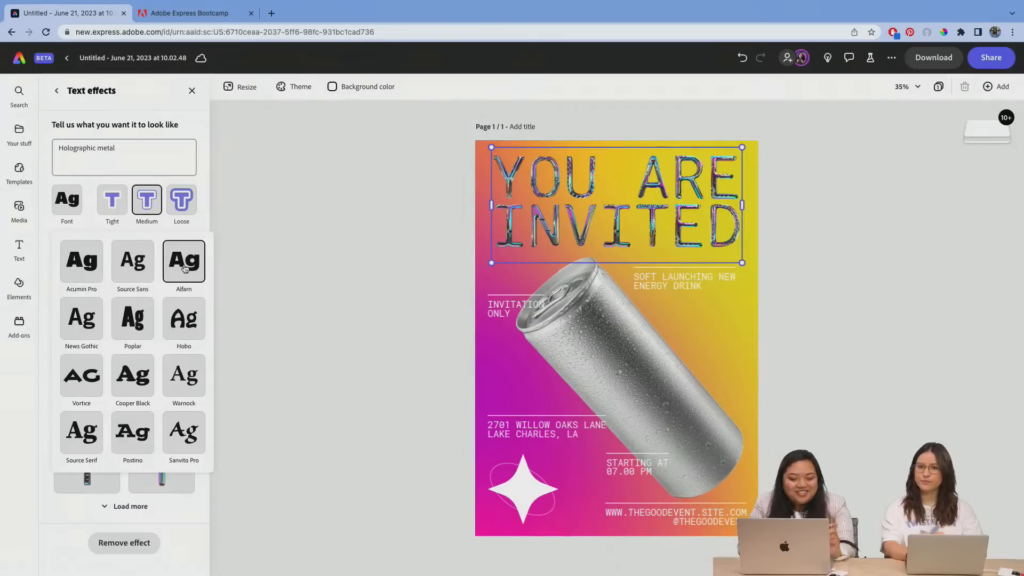
click(77, 272)
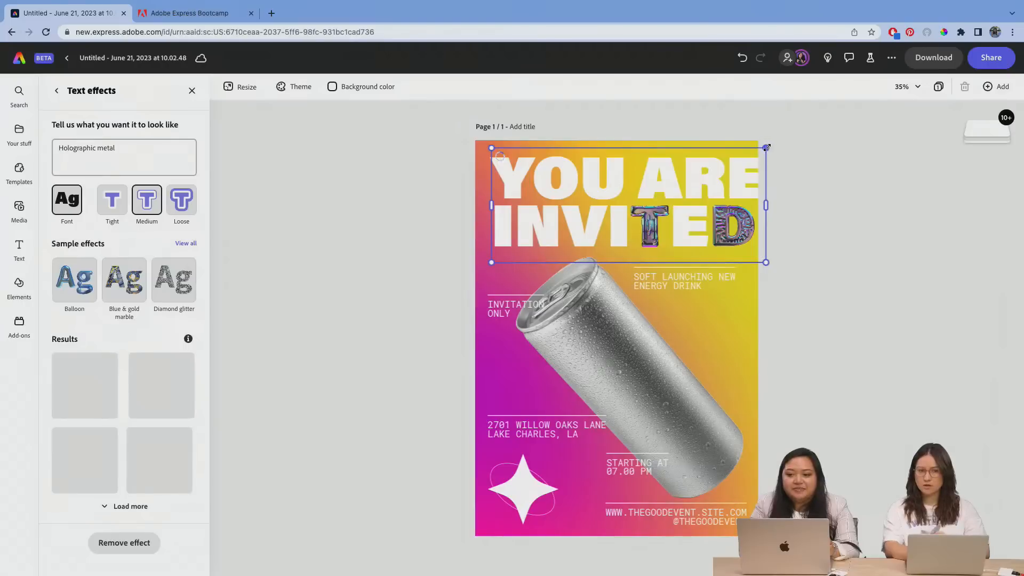
Step: Shrink the title from its upper-right corner to fit within the page and apply the second generated holographic metal result
drag(767, 148, 745, 147)
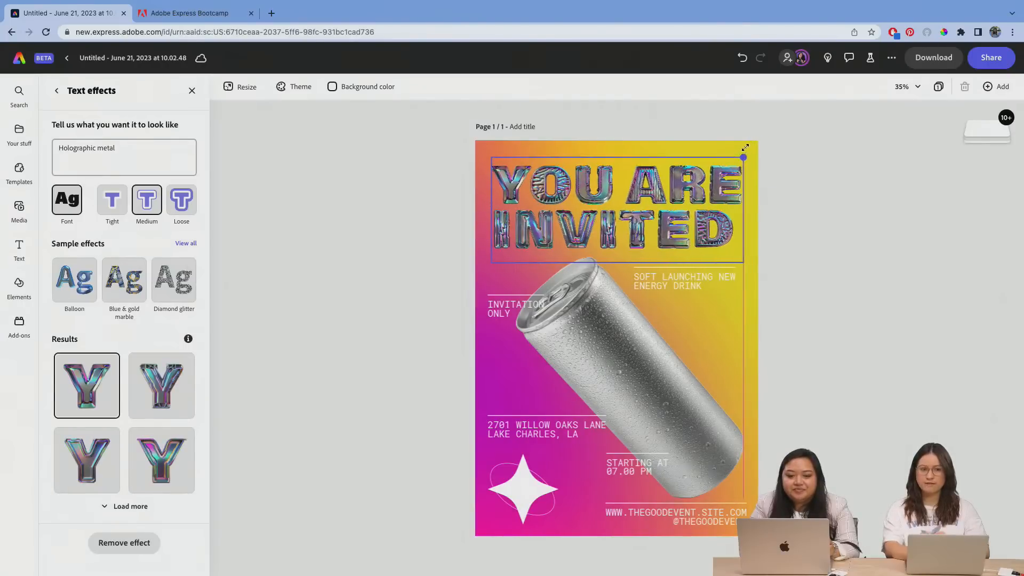
click(151, 393)
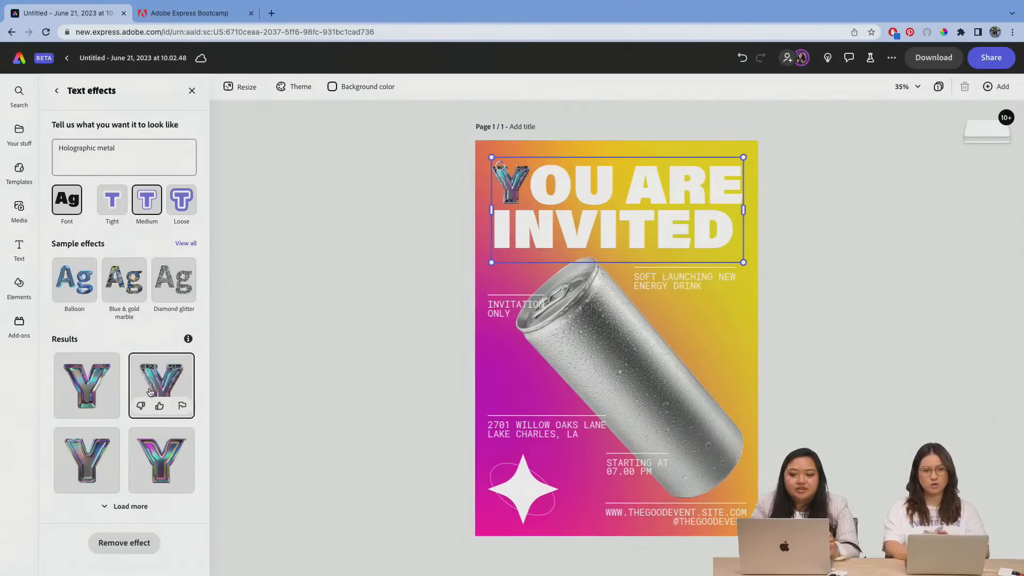
Step: Apply the fourth generated holographic metal result to the title, then enlarge it slightly and reposition it near the top of the page
click(154, 445)
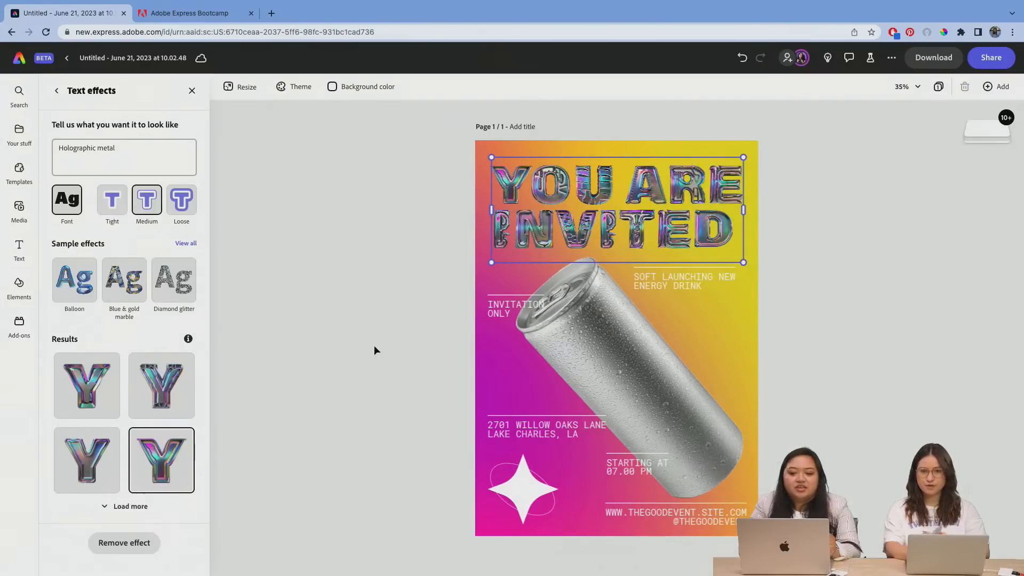
mouse_move(176, 445)
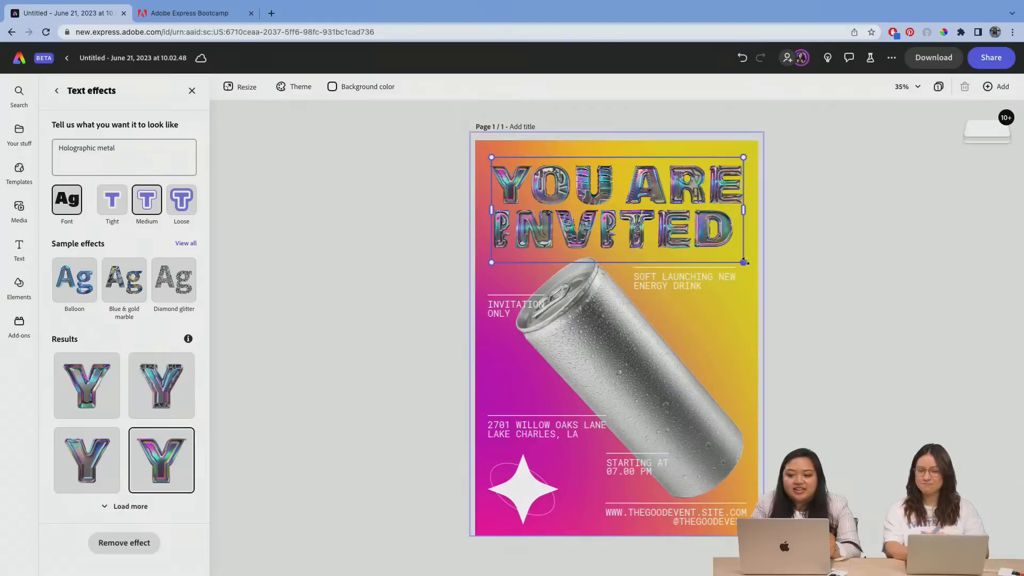
drag(744, 261, 750, 265)
drag(721, 193, 715, 188)
click(796, 157)
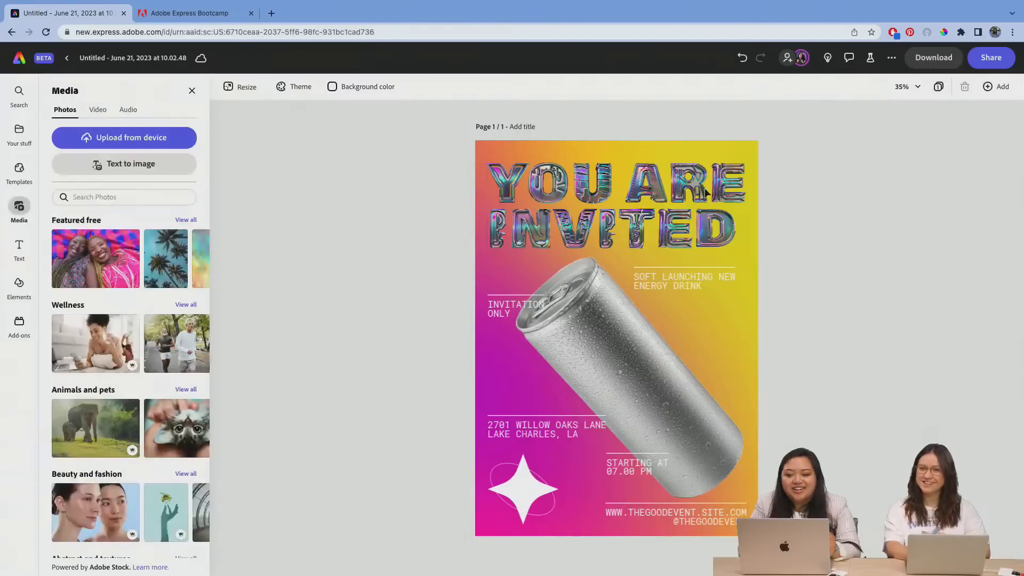
Step: Center-align the "YOU ARE INVITED" title text and keep its box aligned with the page margins
click(705, 192)
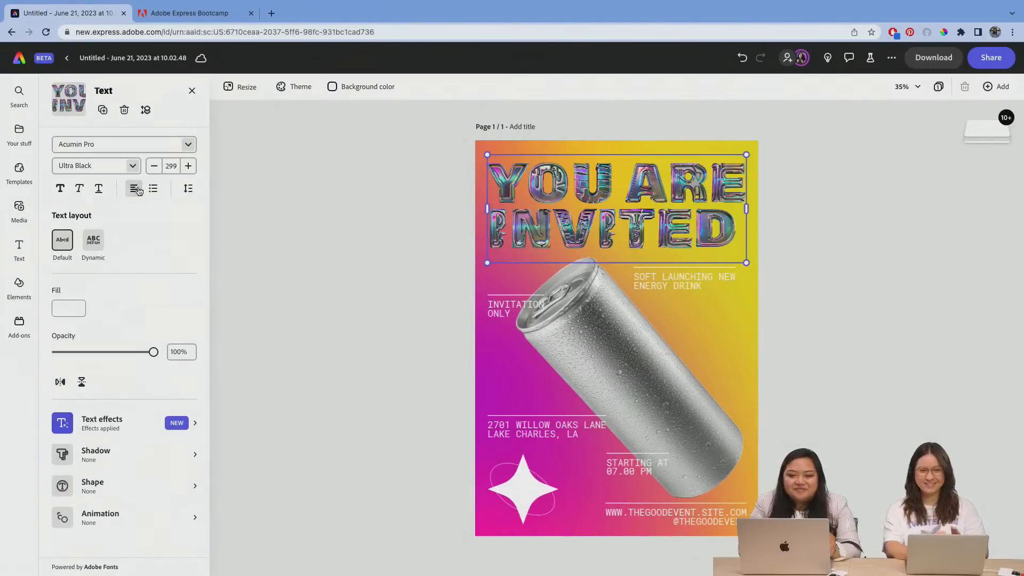
click(135, 189)
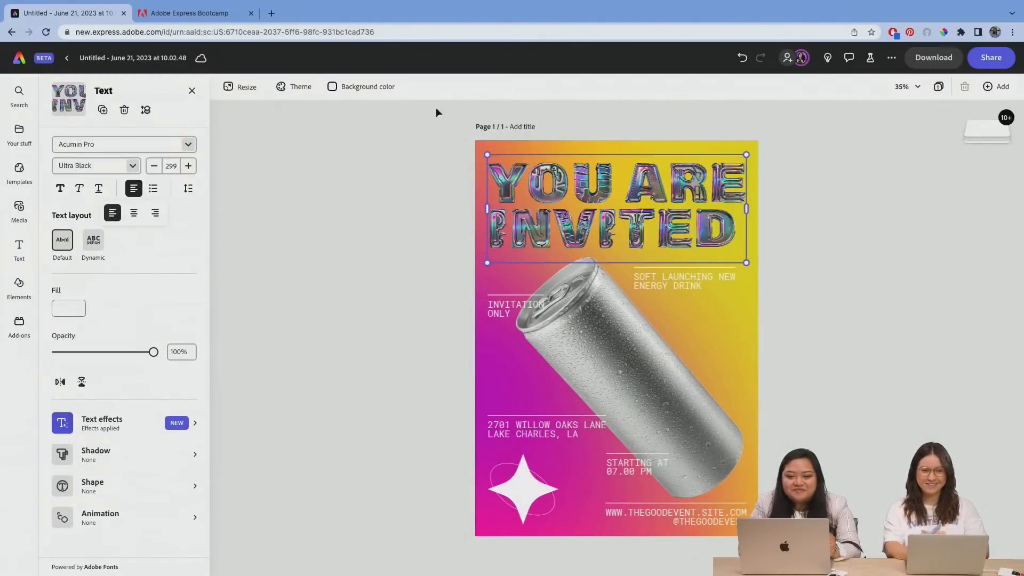
double_click(592, 200)
click(134, 213)
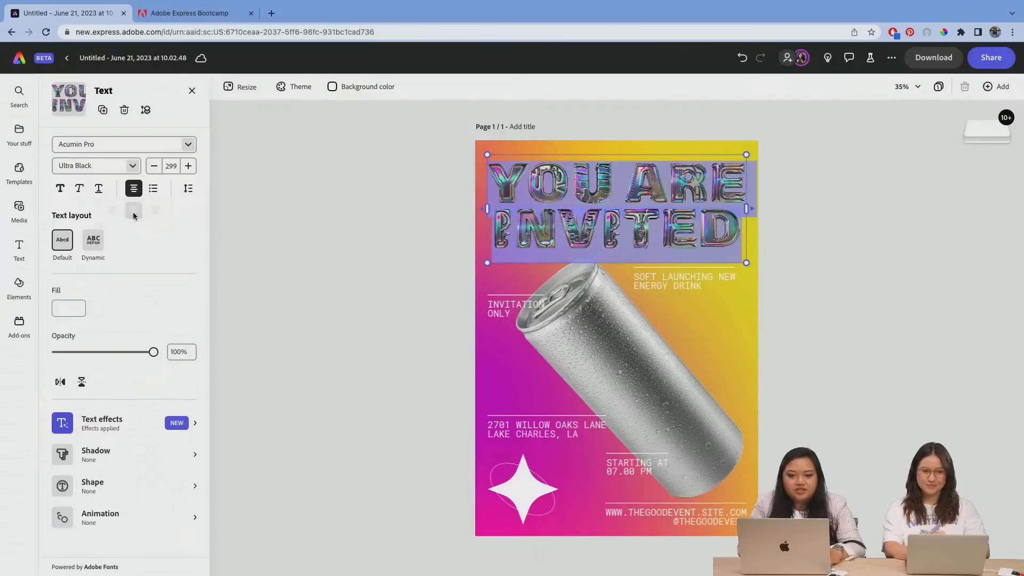
click(284, 264)
click(304, 259)
click(557, 188)
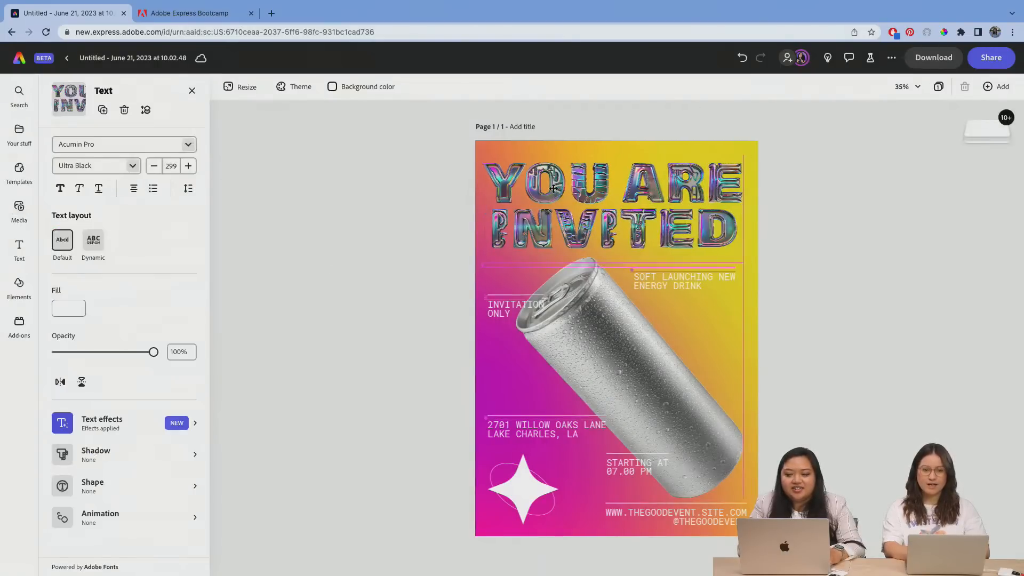
drag(556, 188, 557, 191)
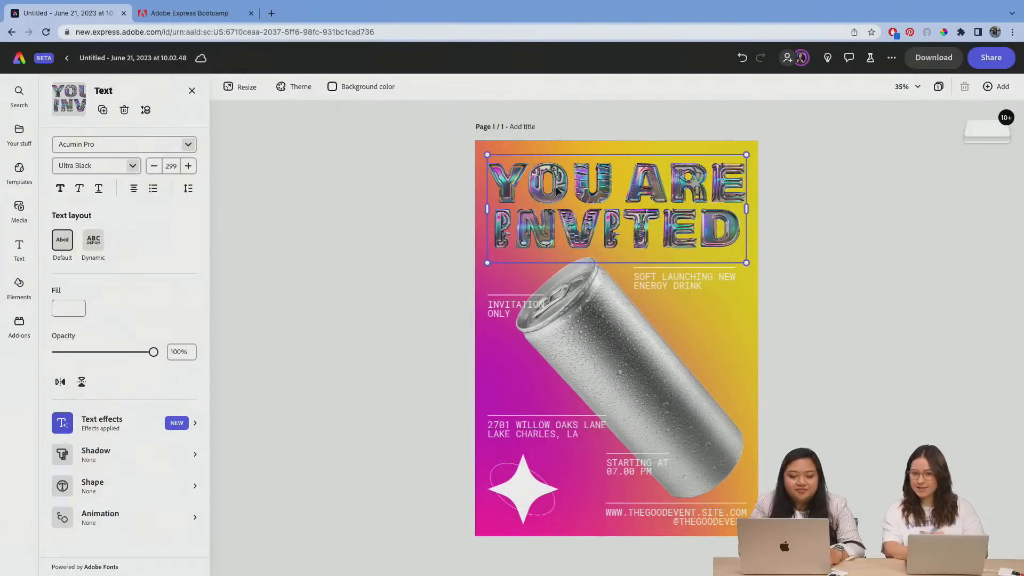
click(820, 156)
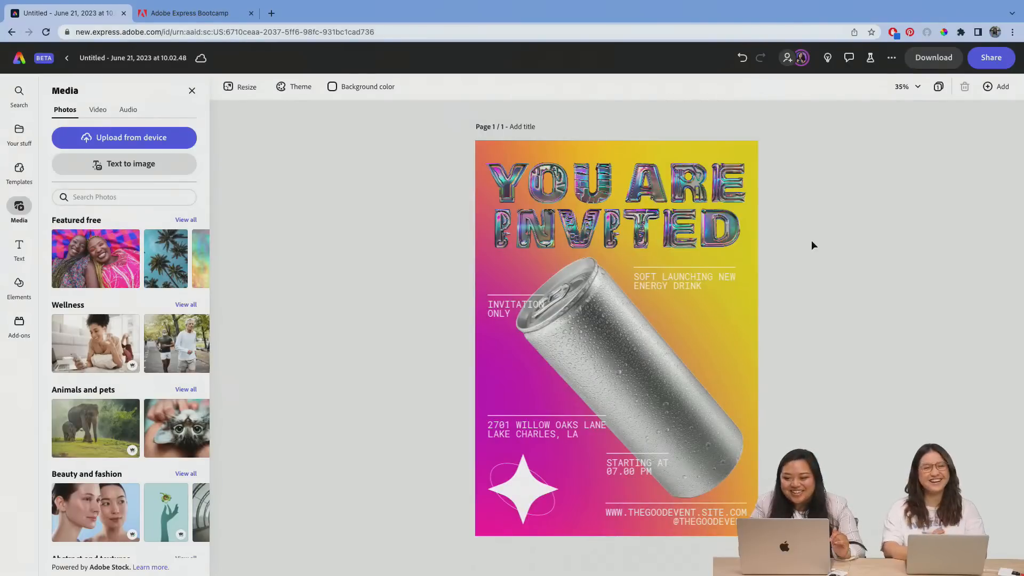
Step: Delete the silver can image from the poster
click(642, 355)
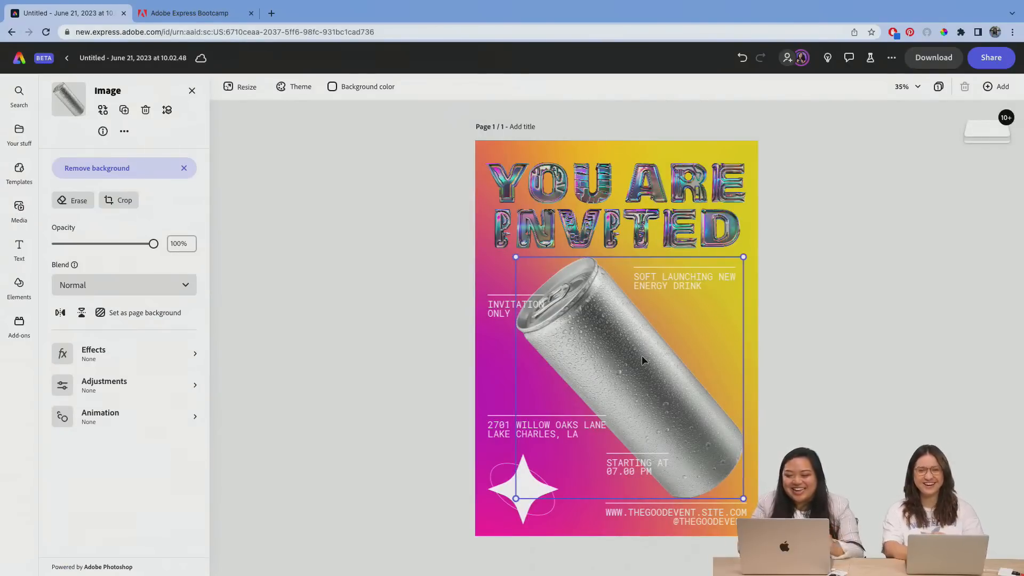
mouse_move(609, 341)
mouse_down()
mouse_move(621, 340)
mouse_move(597, 337)
mouse_up()
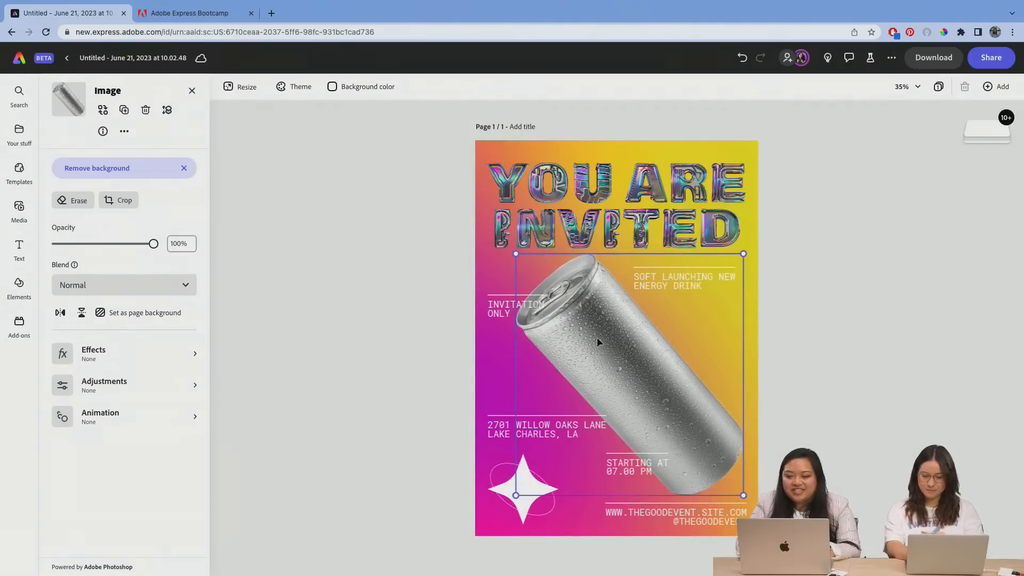
key(Delete)
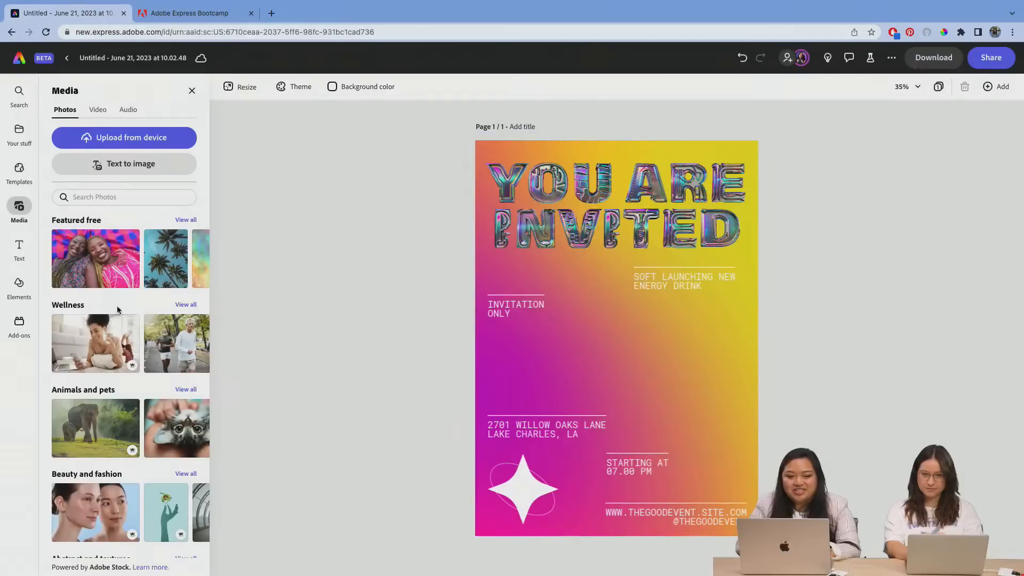
Step: Add a Square (1:1) text-to-image placeholder, enlarge it and place it below the title in the middle of the page
click(105, 169)
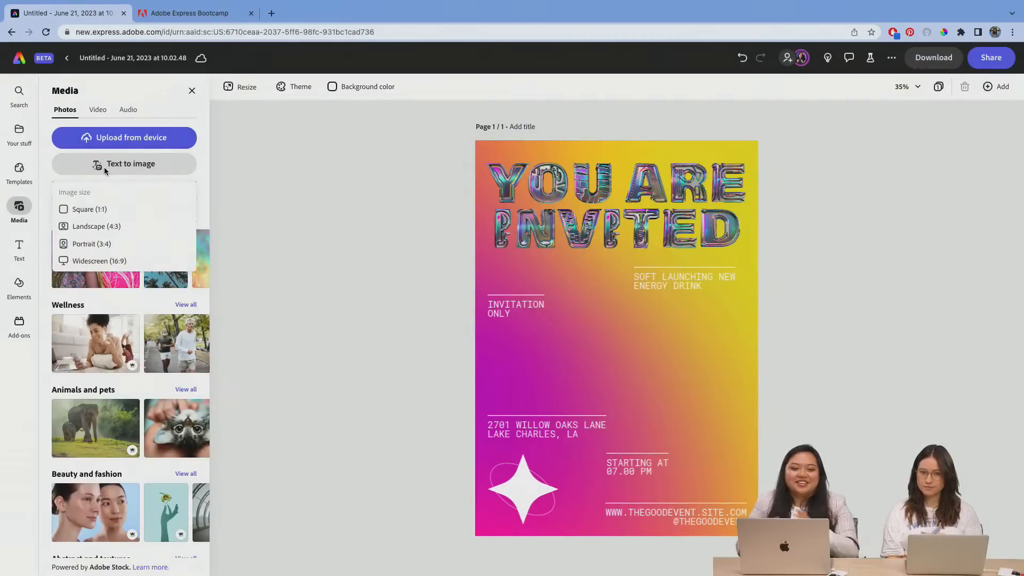
click(101, 209)
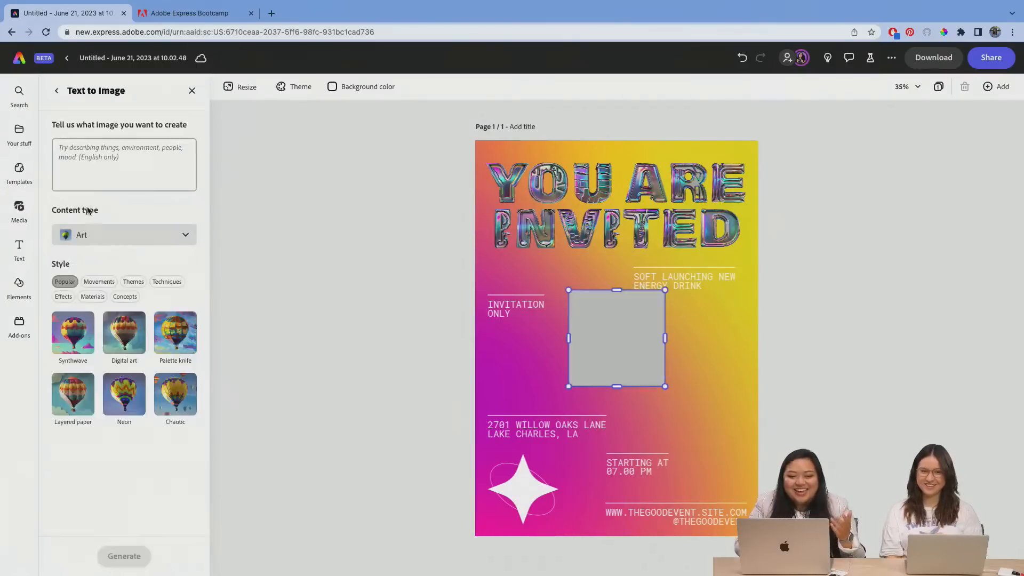
drag(665, 389, 679, 444)
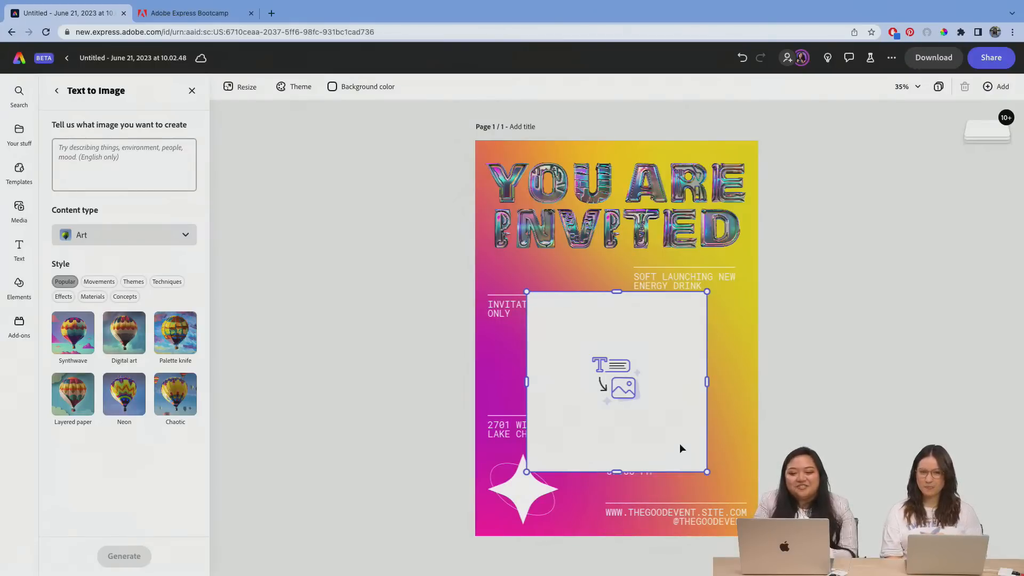
drag(679, 441, 680, 440)
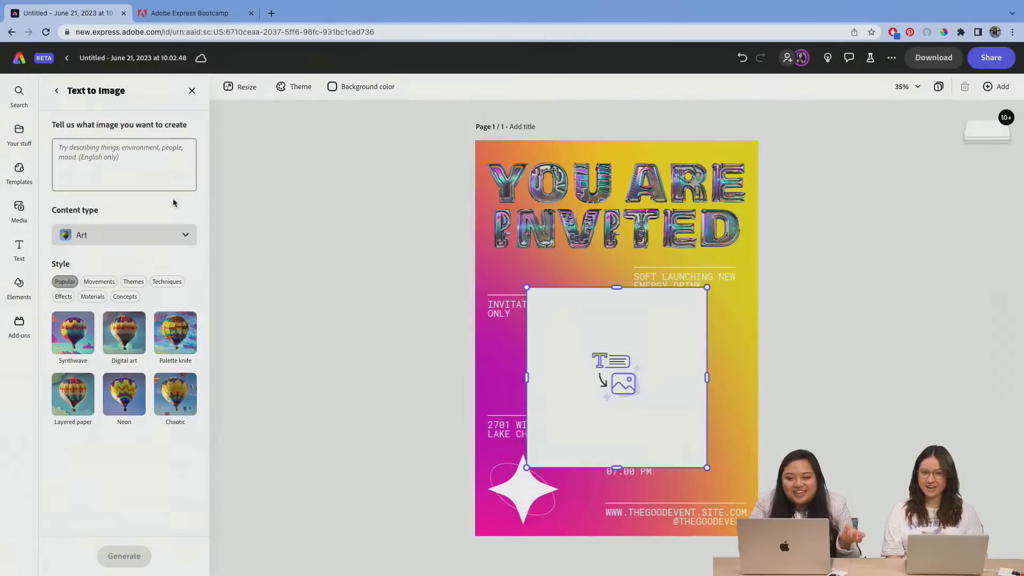
Step: Generate an image from the prompt "shiny telescope, with tall tripod" with the content type Photo
click(135, 176)
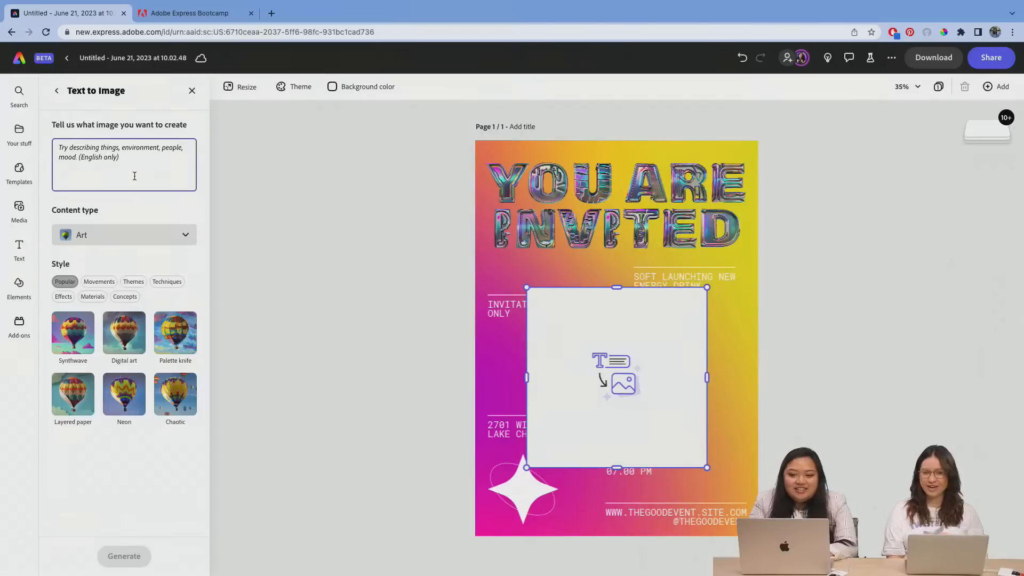
text(sh)
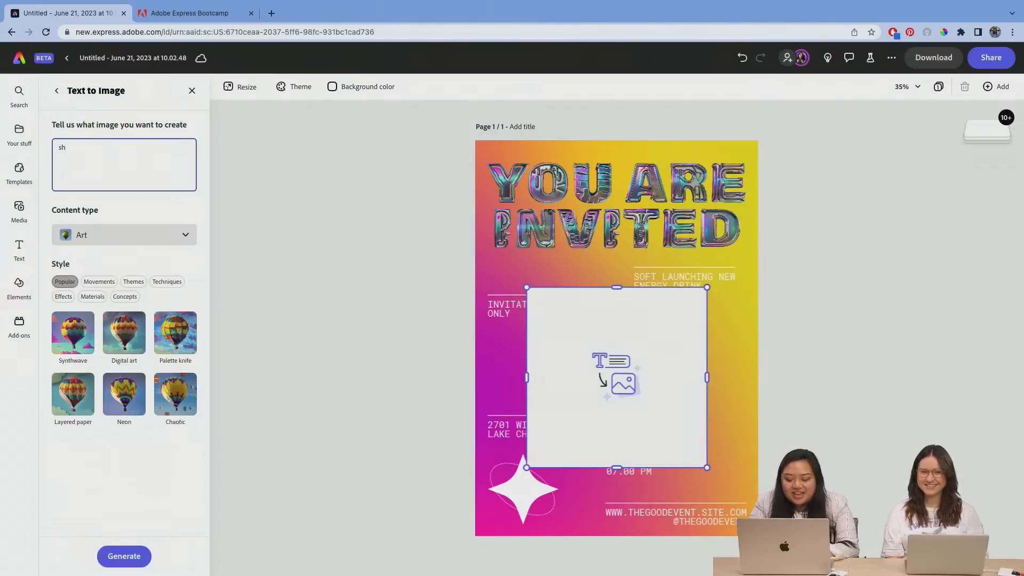
key(BackSpace)
key(BackSpace)
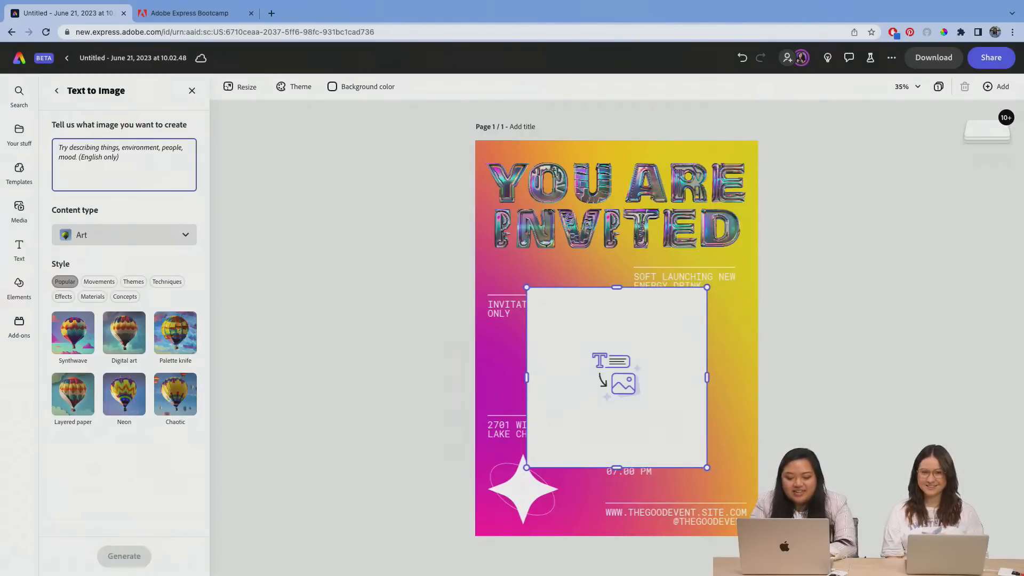
text(telesc)
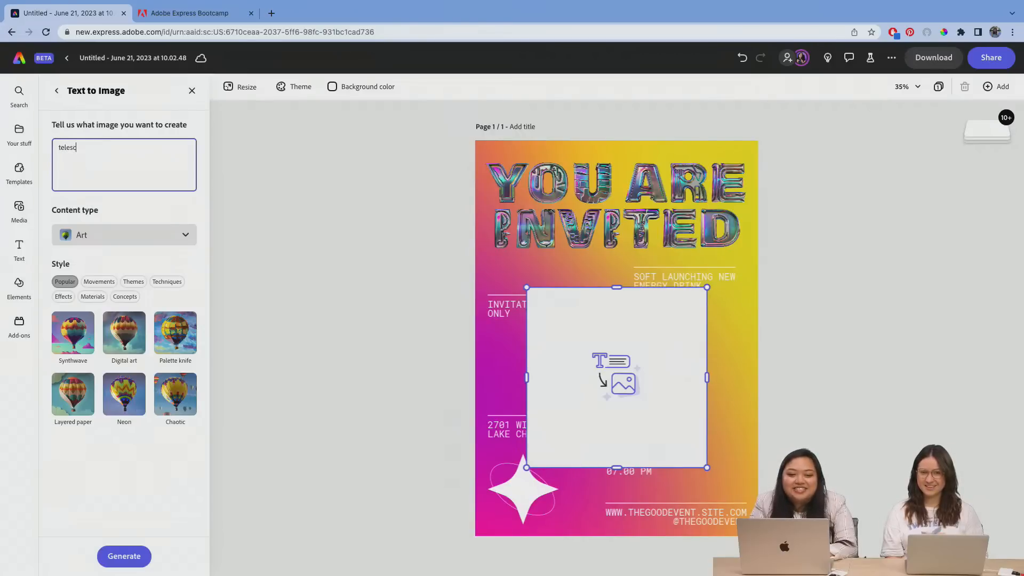
text(ope)
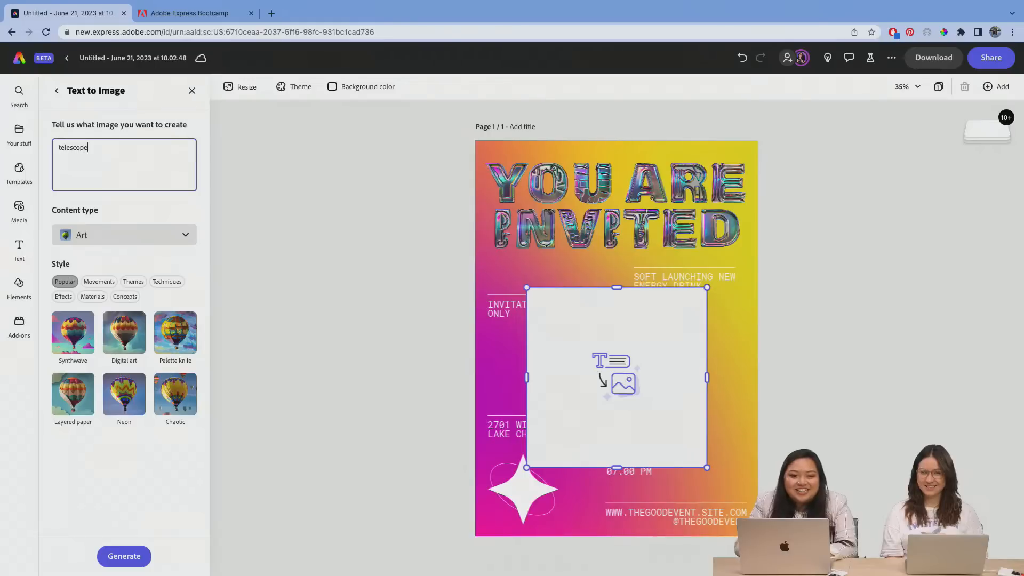
text(shiny)
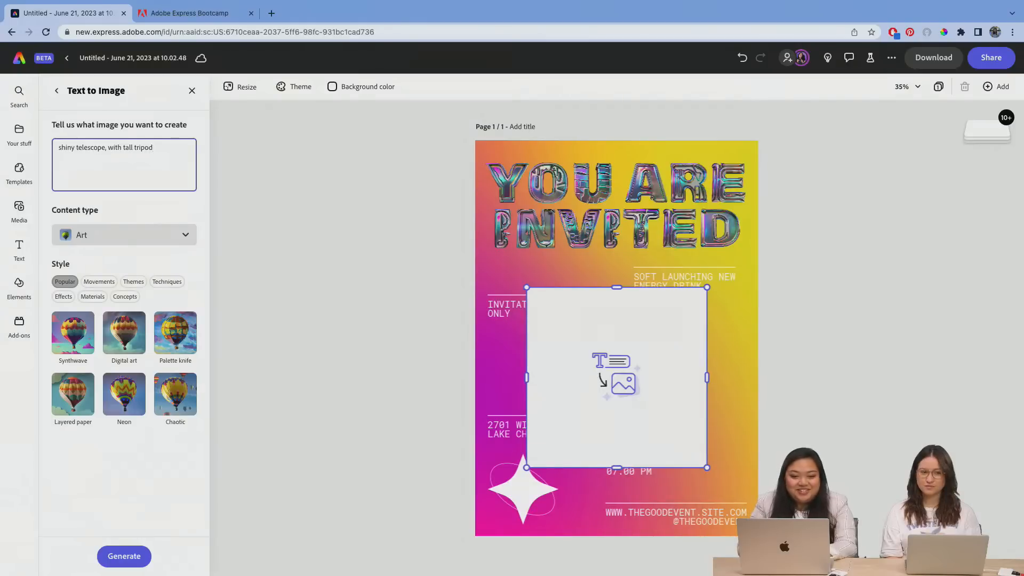
click(147, 235)
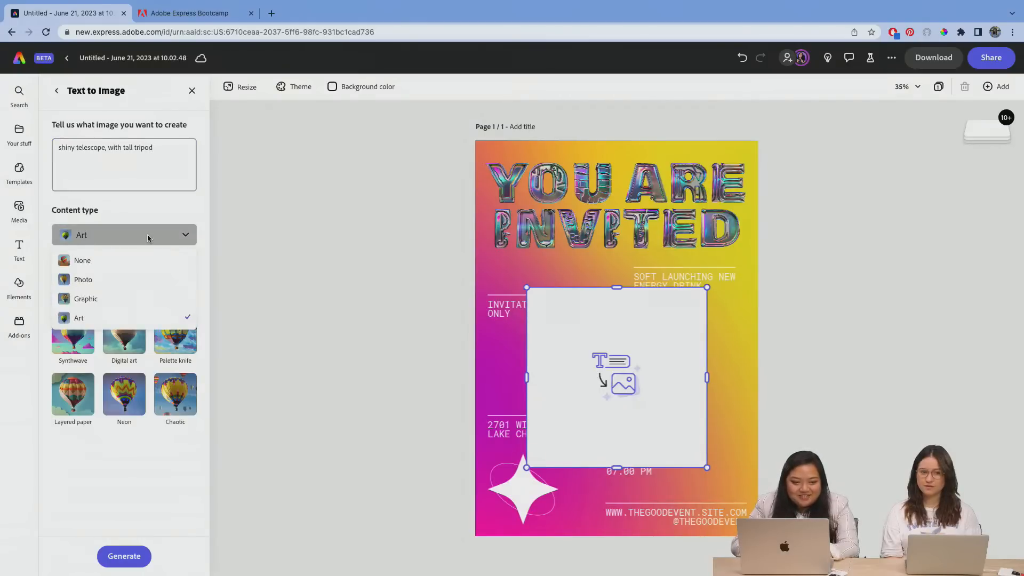
click(131, 281)
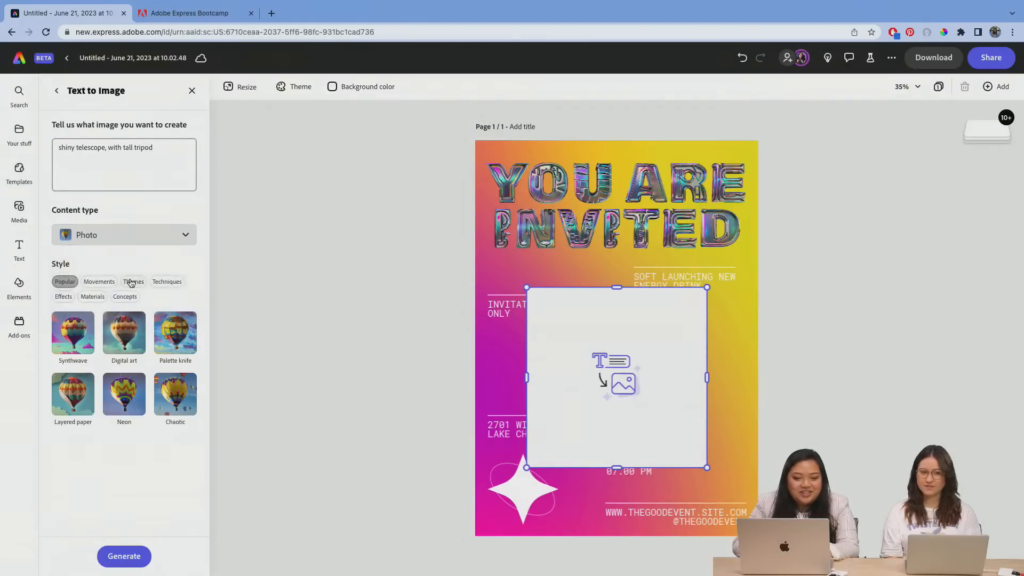
click(125, 557)
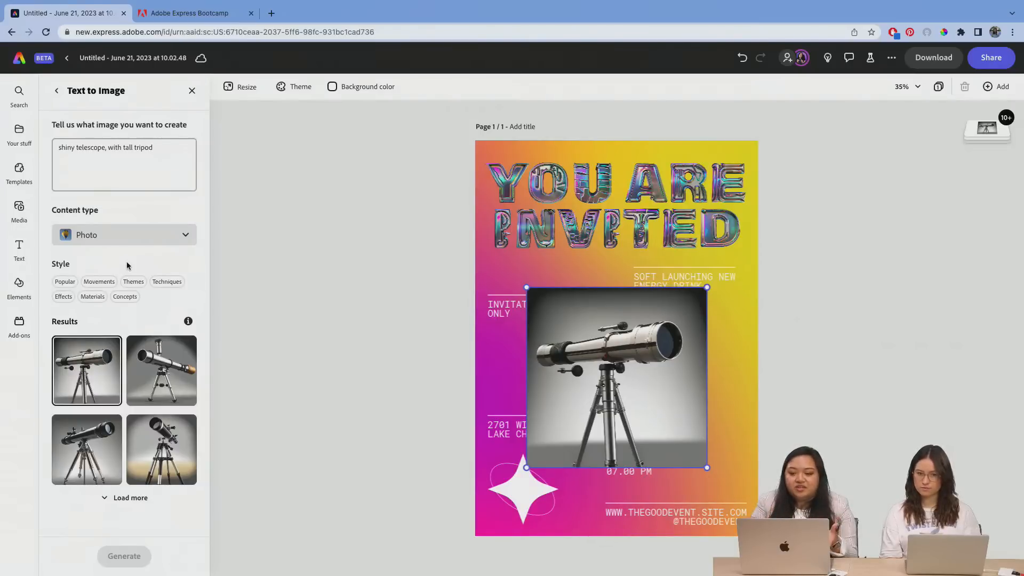
Step: Examine the content types and the style categories offered for the generated image, from Movements and Themes to Materials and Effects
click(138, 231)
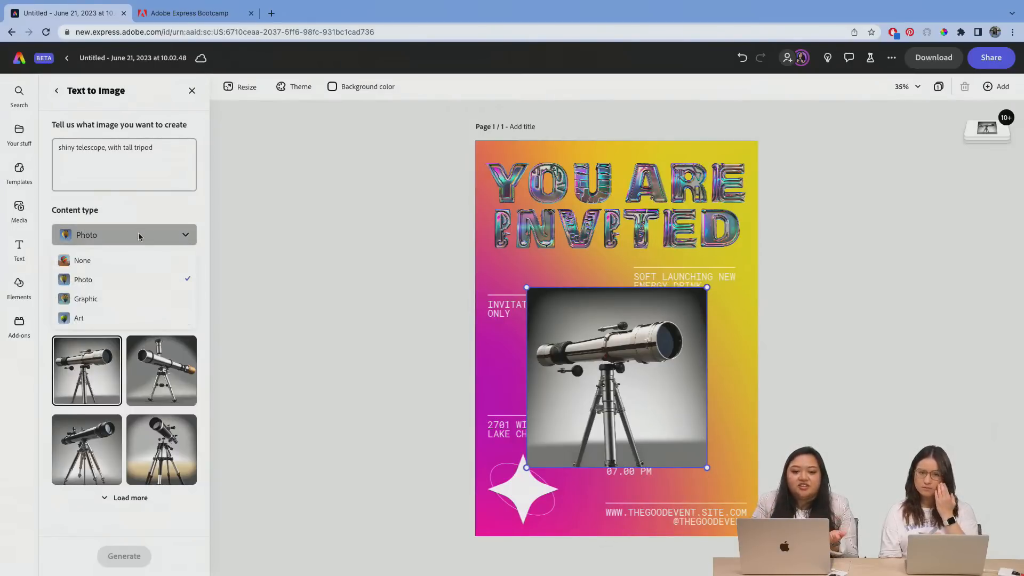
click(46, 343)
click(99, 286)
click(135, 286)
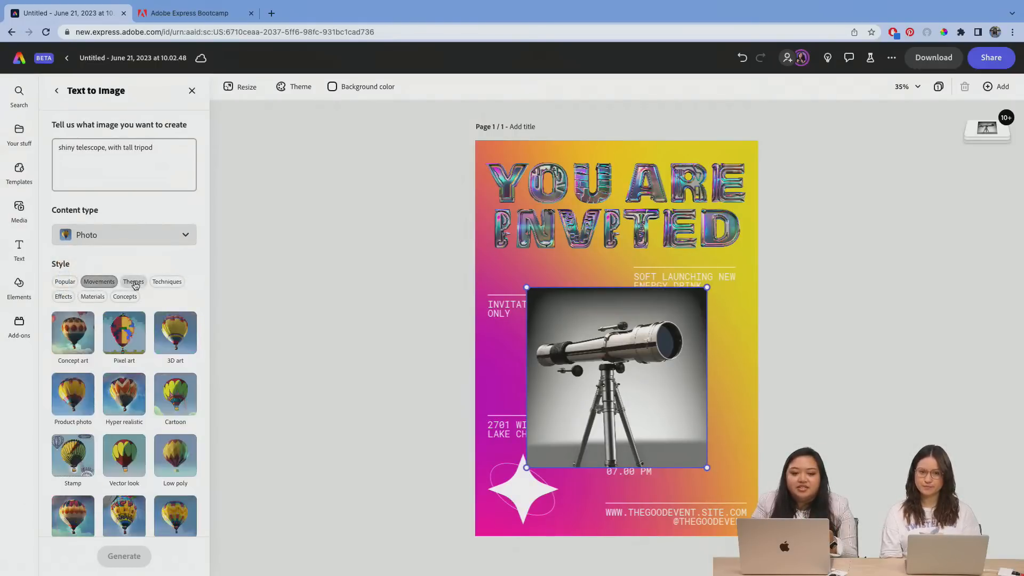
click(158, 286)
click(125, 297)
click(92, 297)
click(63, 297)
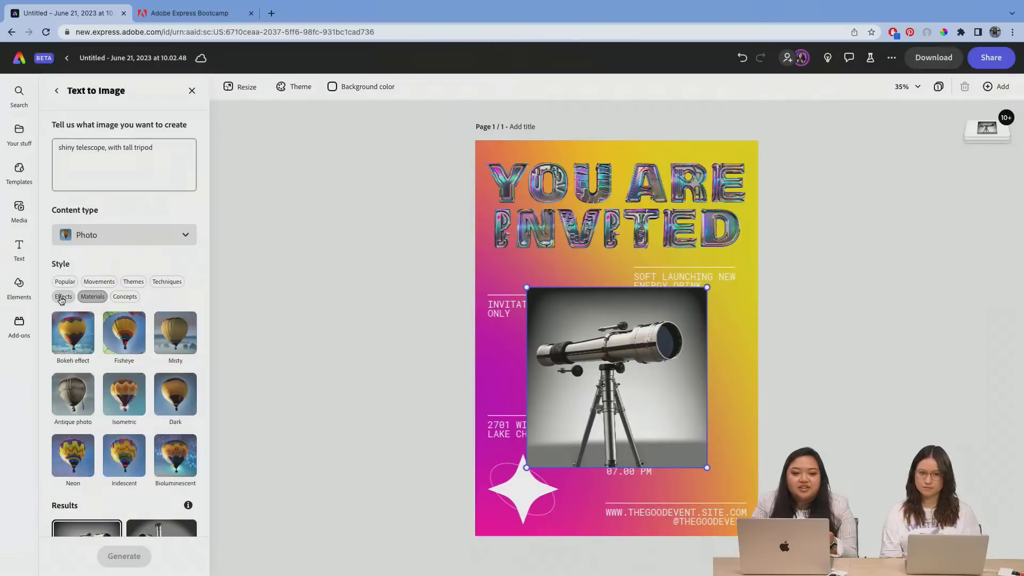
click(65, 282)
scroll(146, 273, down, 3)
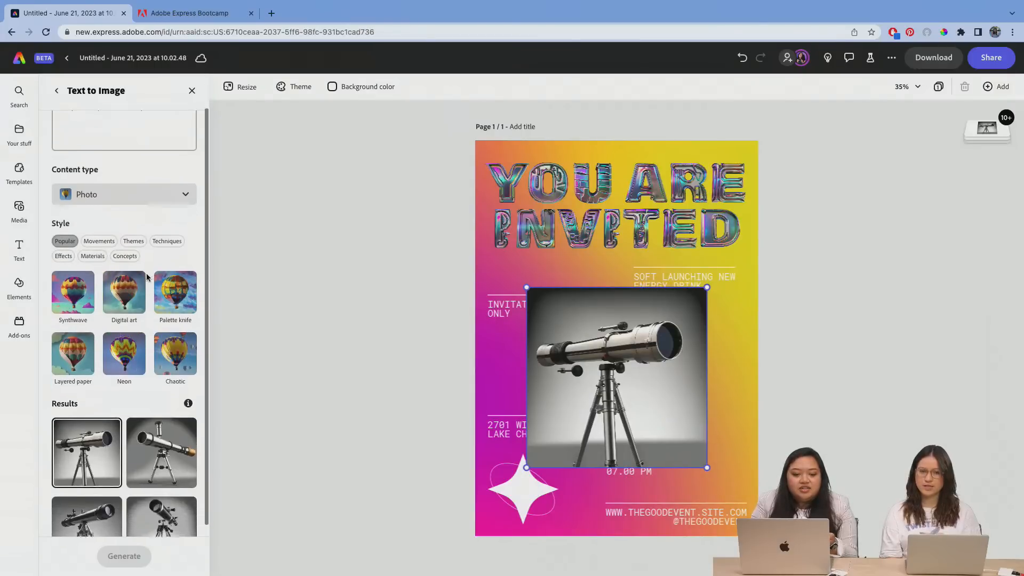
scroll(146, 273, up, 3)
Step: Extend the prompt to "shiny telescope, with tall tripod, white background" and regenerate the image
click(173, 163)
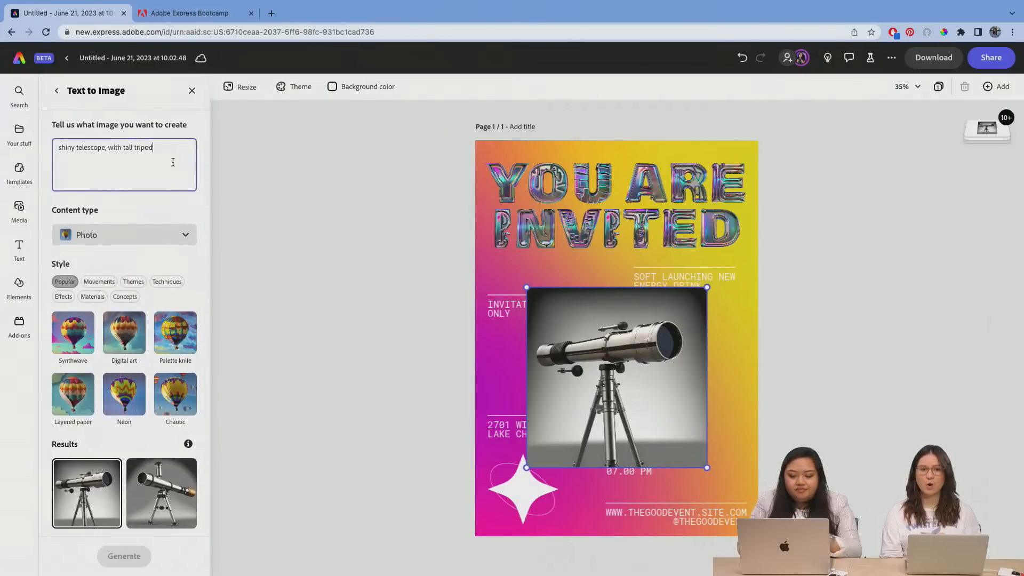
text(, white bac)
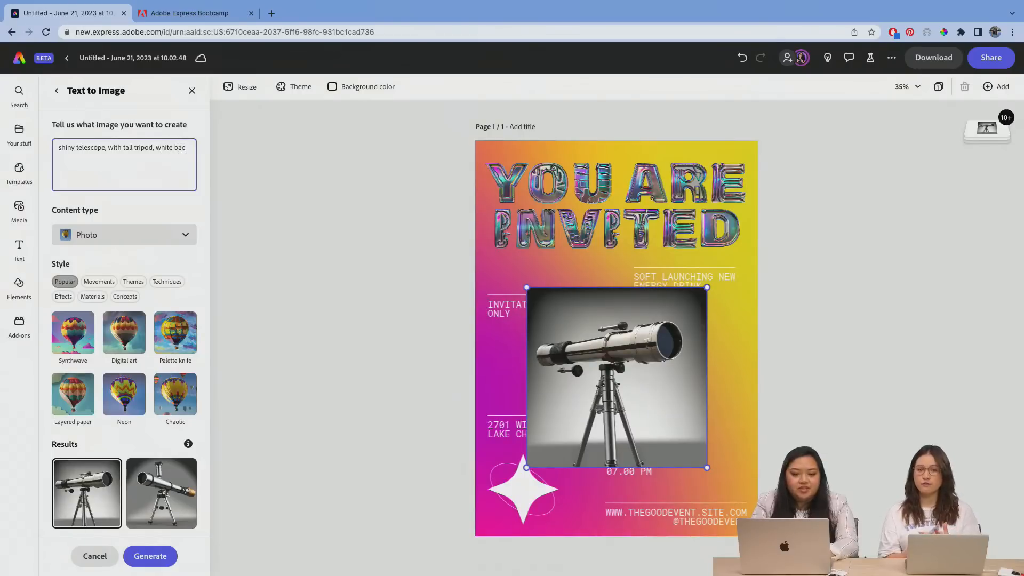
text(kground)
key(Return)
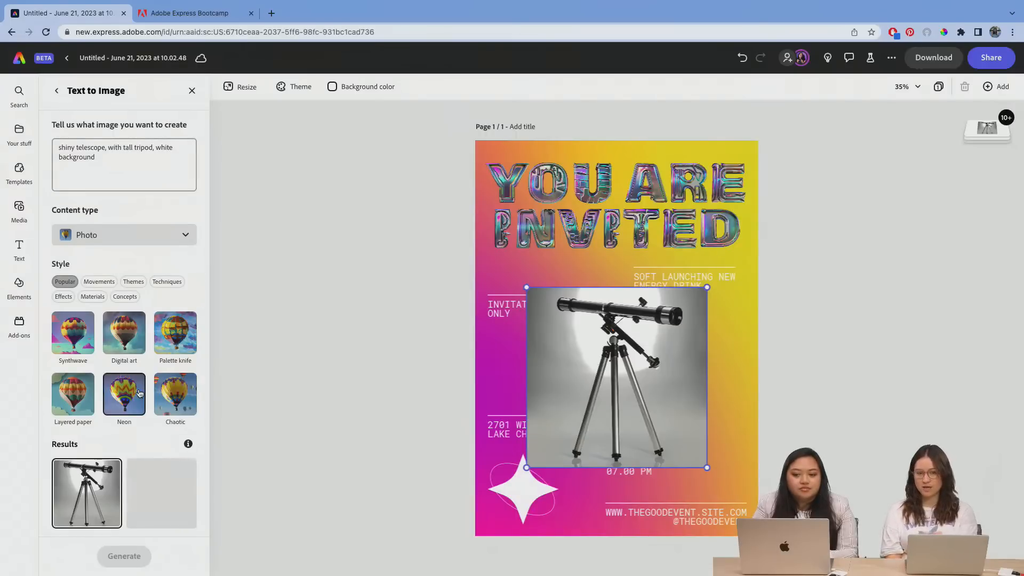
Step: Try the second generated telescope image on the poster and switch to the third one
scroll(128, 363, down, 3)
click(158, 403)
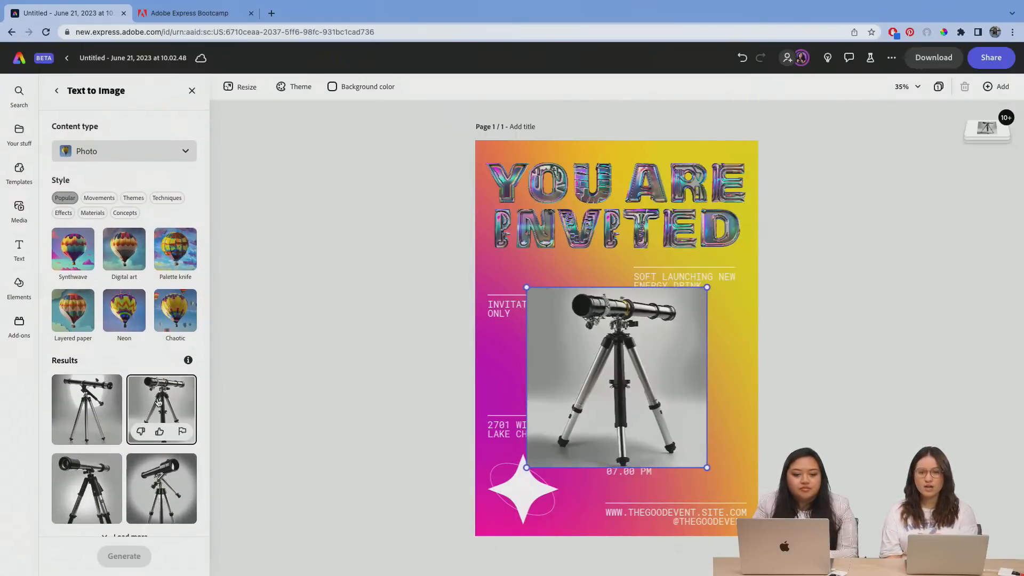
click(104, 479)
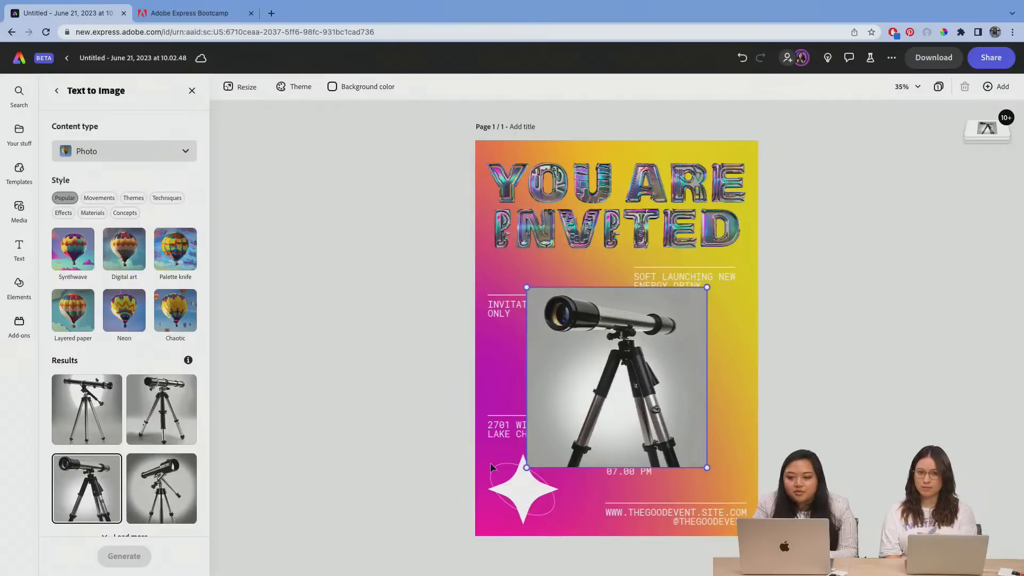
scroll(144, 418, down, 1)
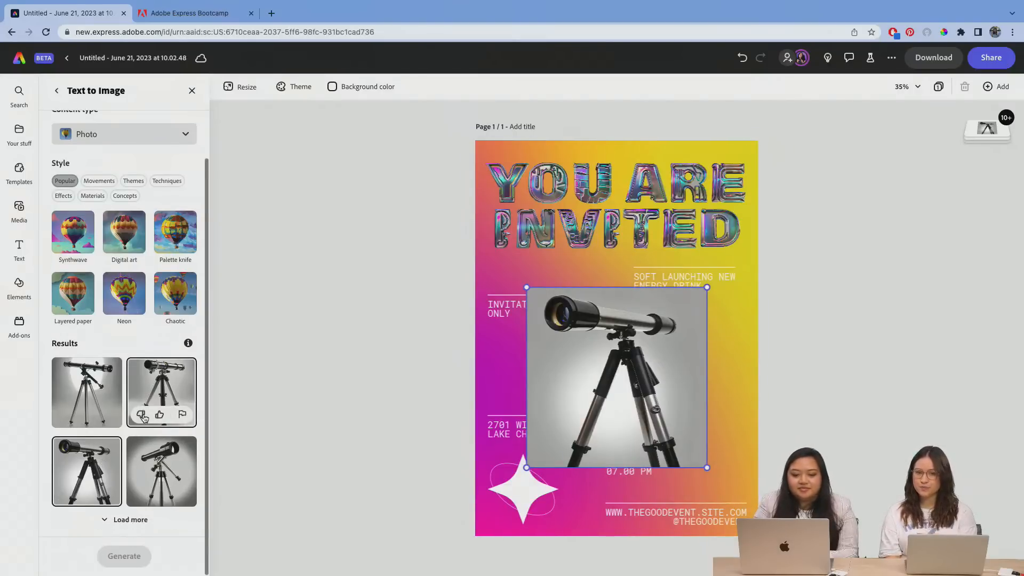
Step: Enlarge the third telescope image and position it over the middle of the poster below the title
drag(615, 356, 592, 353)
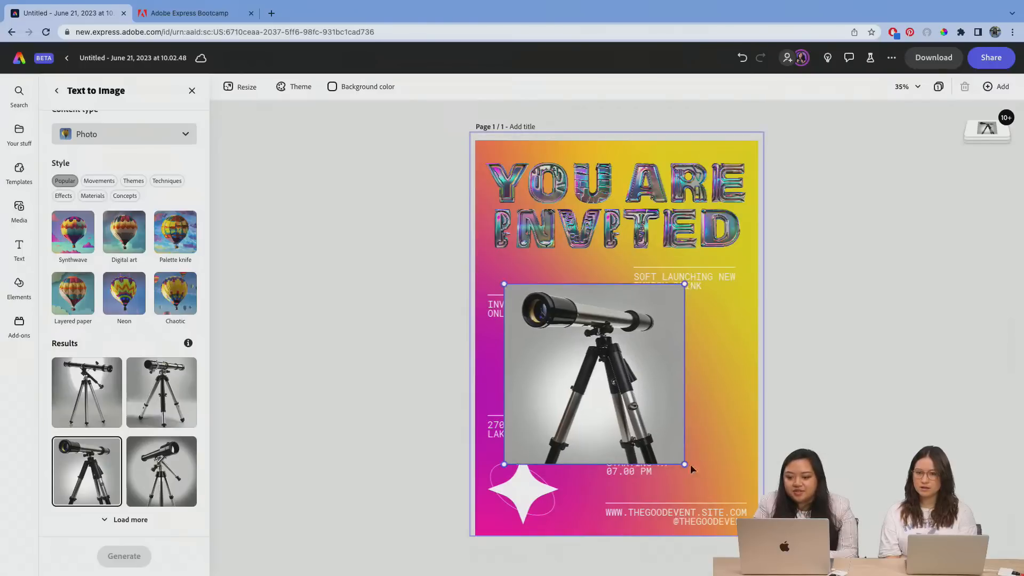
drag(685, 464, 724, 503)
drag(602, 381, 612, 379)
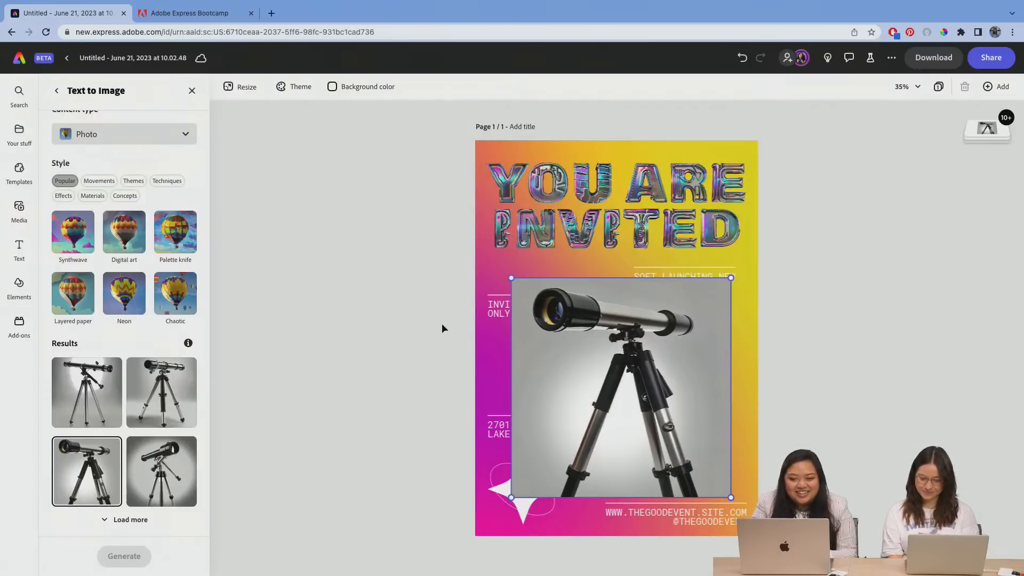
Step: Remove the background from the generated telescope image
scroll(151, 288, up, 3)
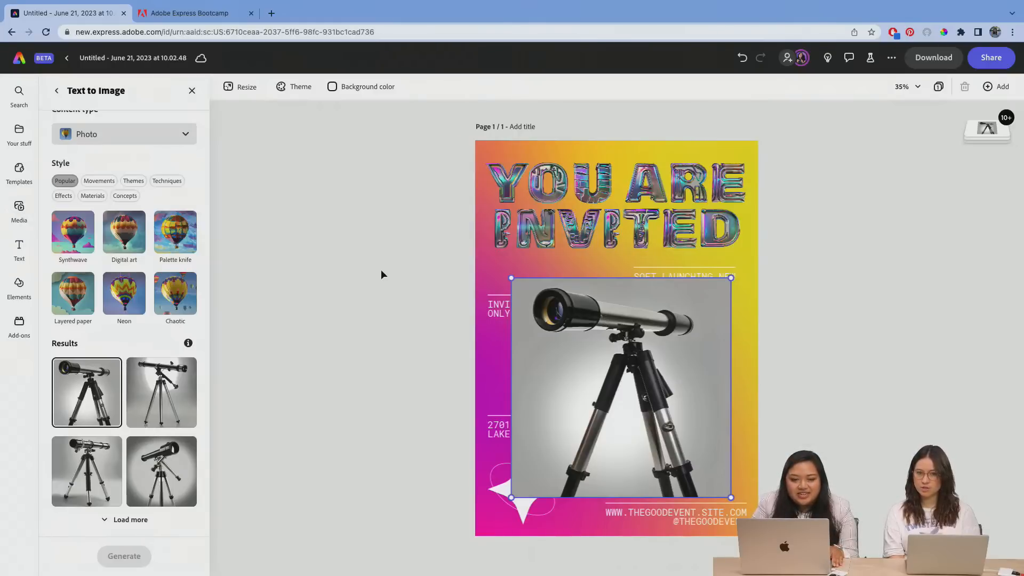
scroll(110, 222, up, 3)
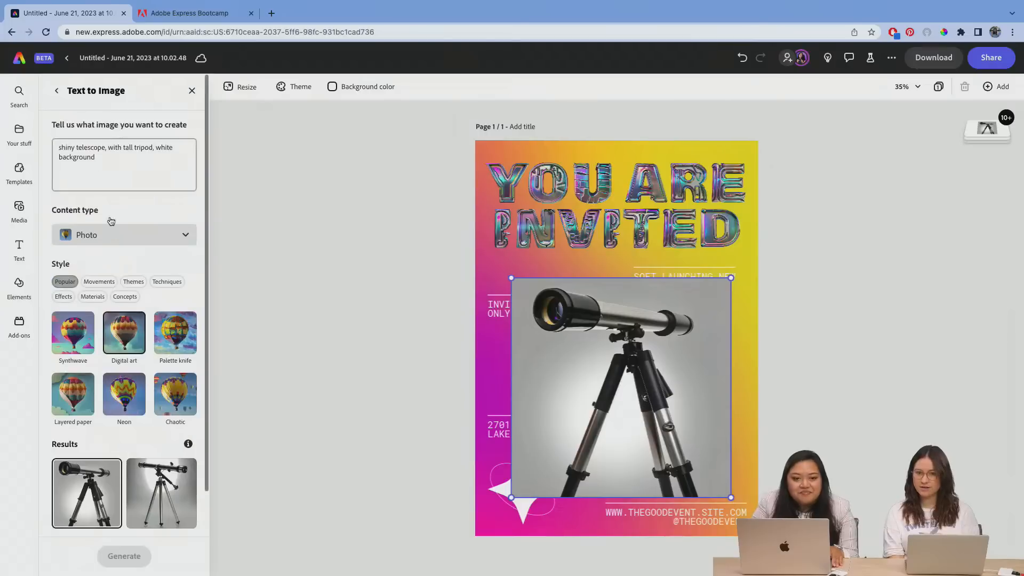
click(57, 92)
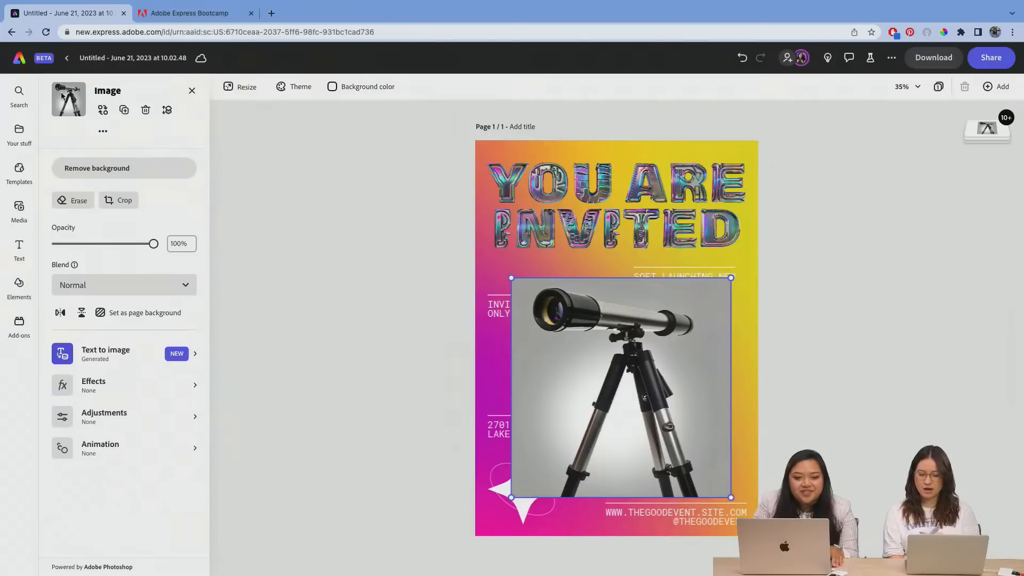
click(131, 175)
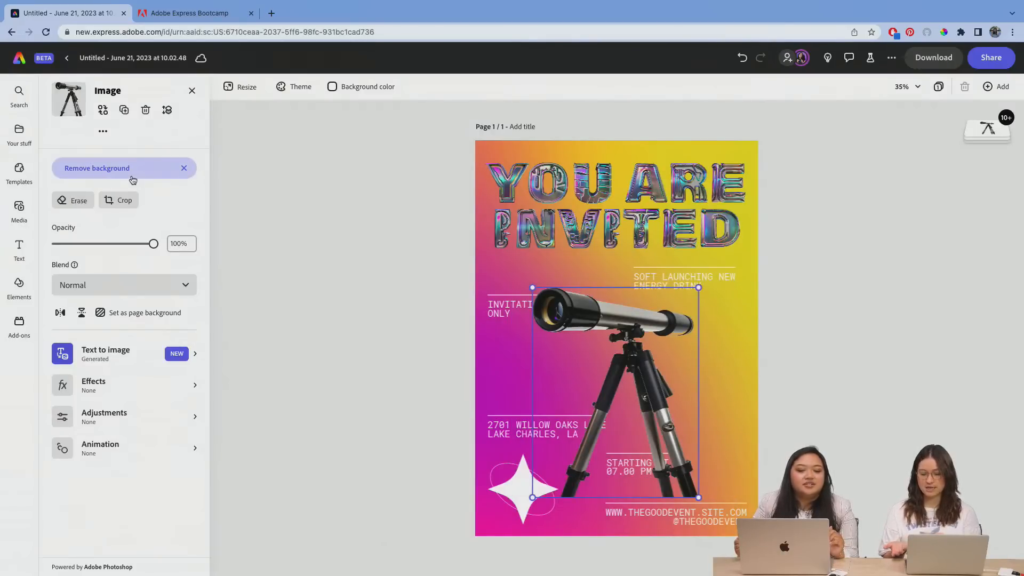
Step: Enlarge the telescope cutout to nearly the poster's width, with its top just below the title and the tripod feet at the lower edge
drag(608, 318, 567, 351)
drag(659, 333, 722, 251)
drag(641, 304, 651, 318)
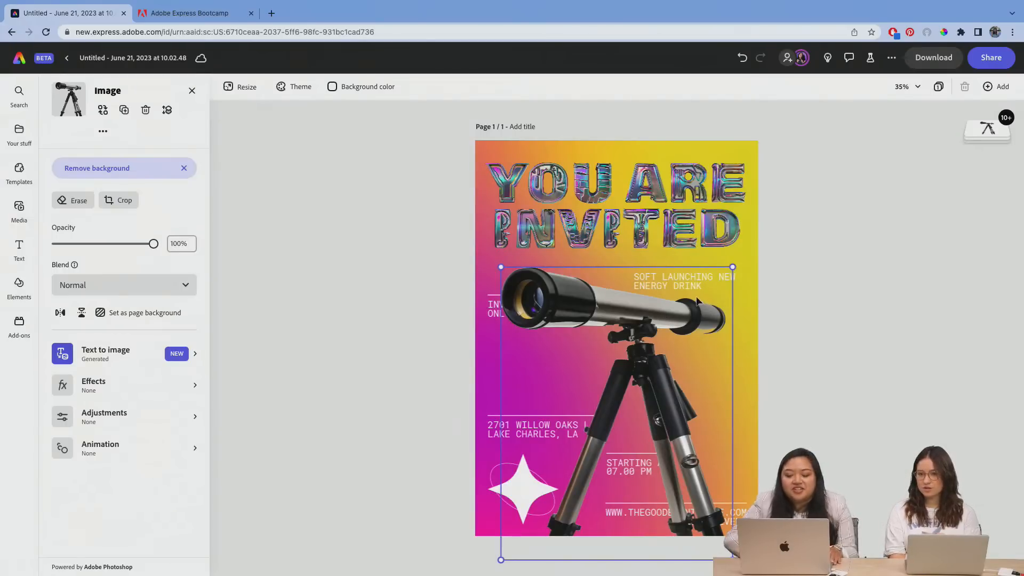
drag(687, 314, 676, 312)
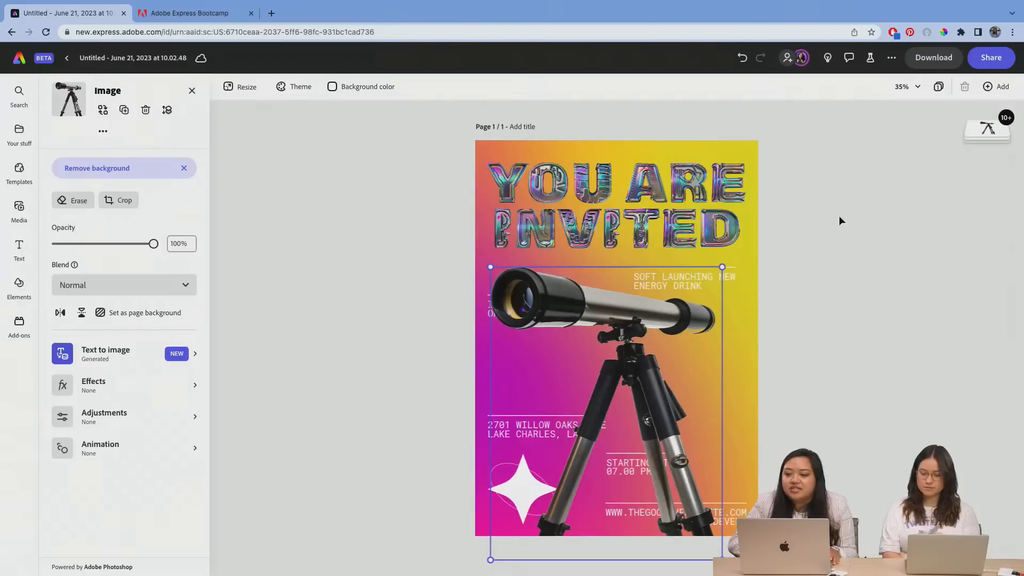
Step: Move the telescope layer directly above the gradient background so it sits behind the title and event texts
click(981, 129)
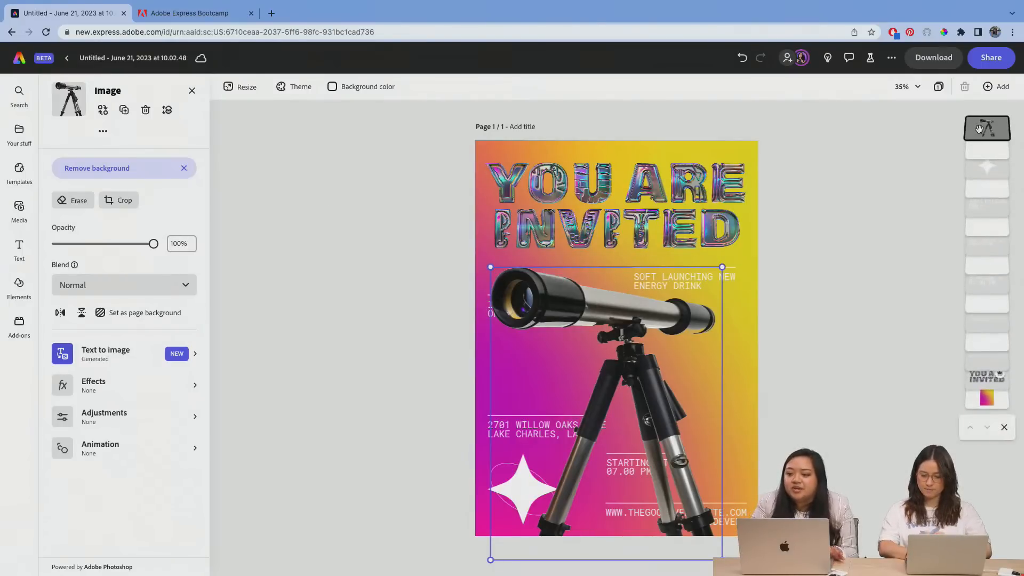
drag(980, 129, 981, 395)
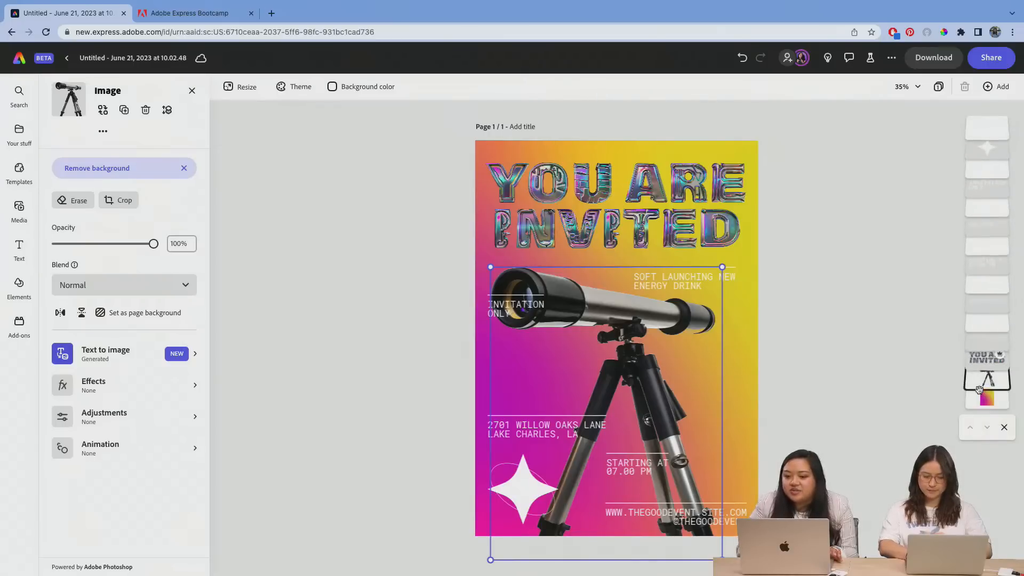
click(840, 277)
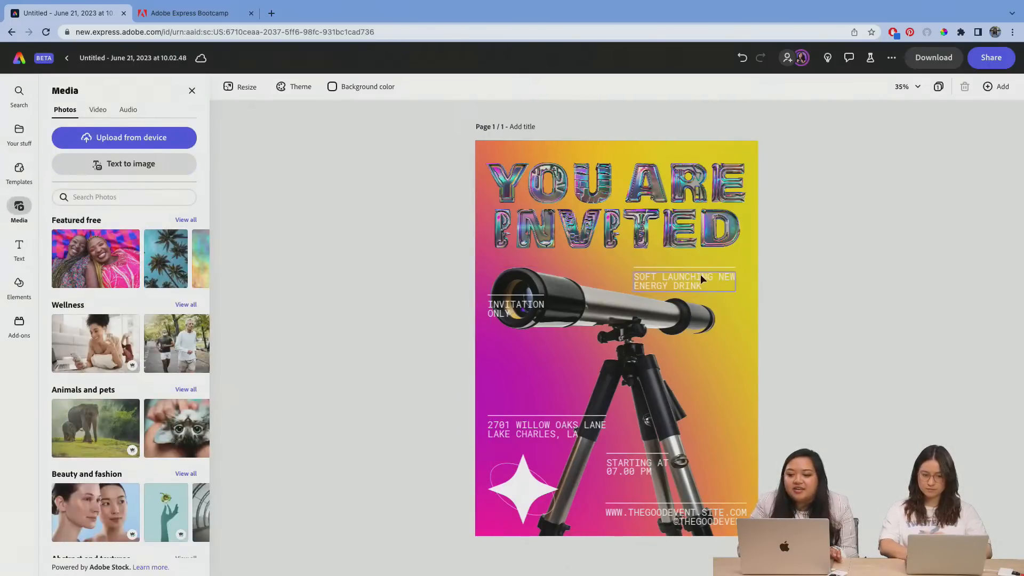
drag(700, 274, 699, 274)
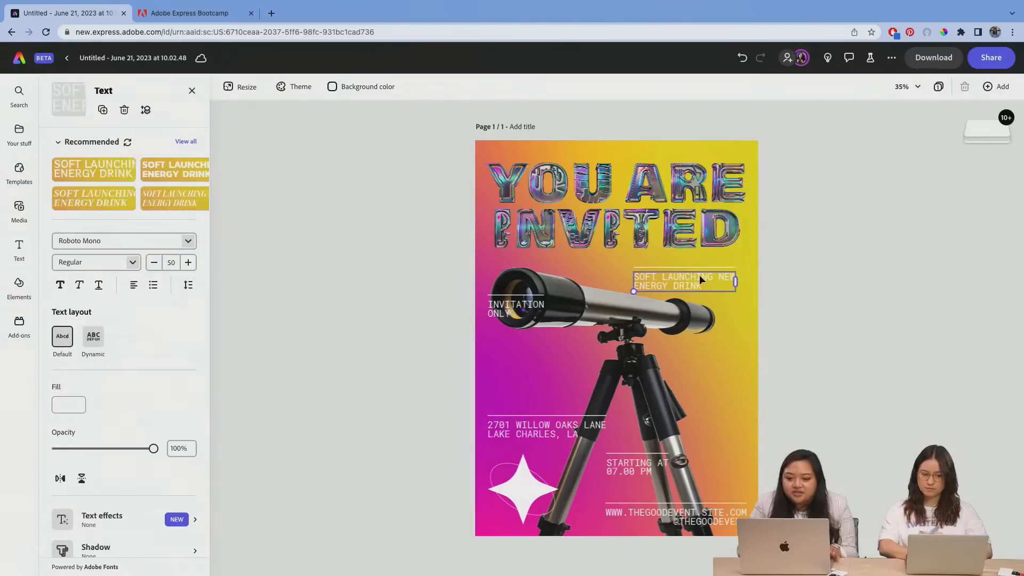
key(super+z)
click(791, 280)
drag(768, 280, 731, 269)
click(124, 150)
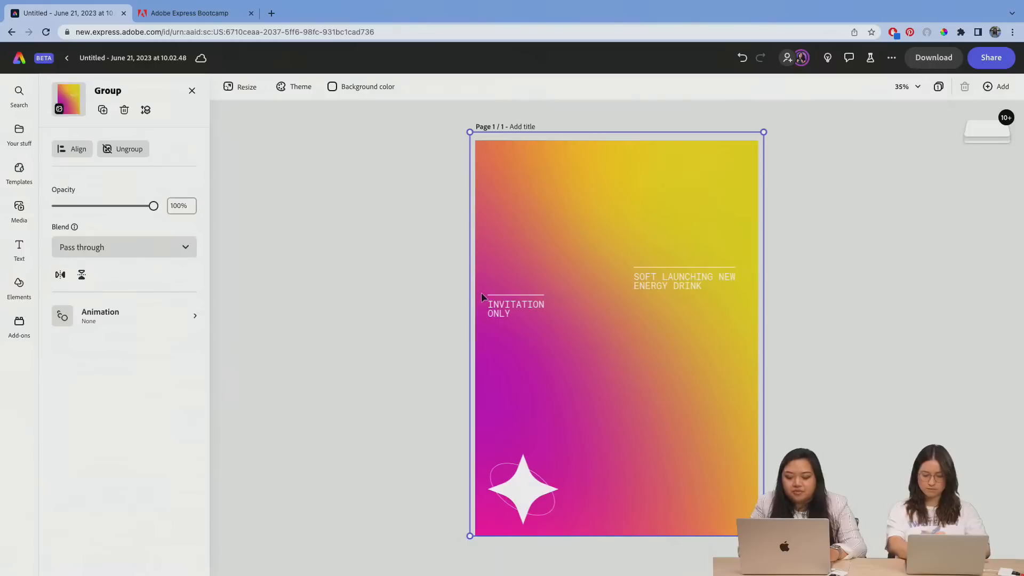
key(super+z)
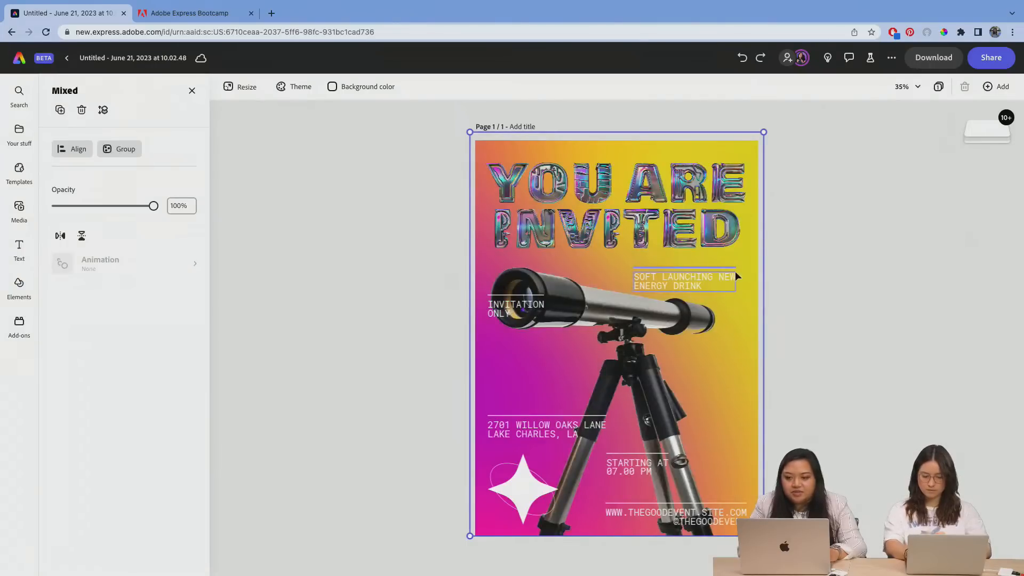
click(807, 271)
Step: Group the "SOFT LAUNCHING NEW ENERGY DRINK" text with the line above it
click(722, 276)
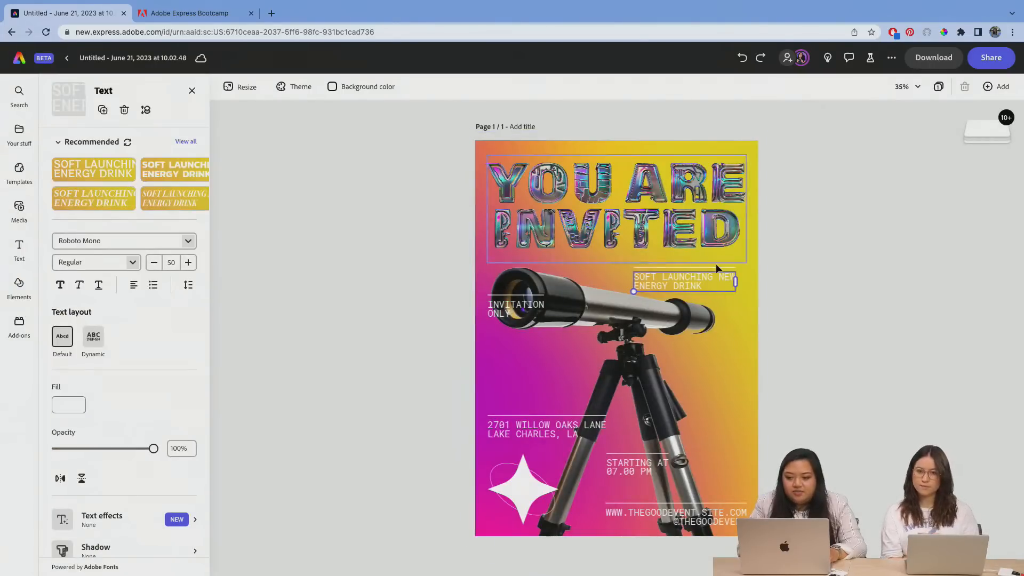
shift+click(715, 265)
click(713, 281)
shift+click(706, 283)
click(704, 280)
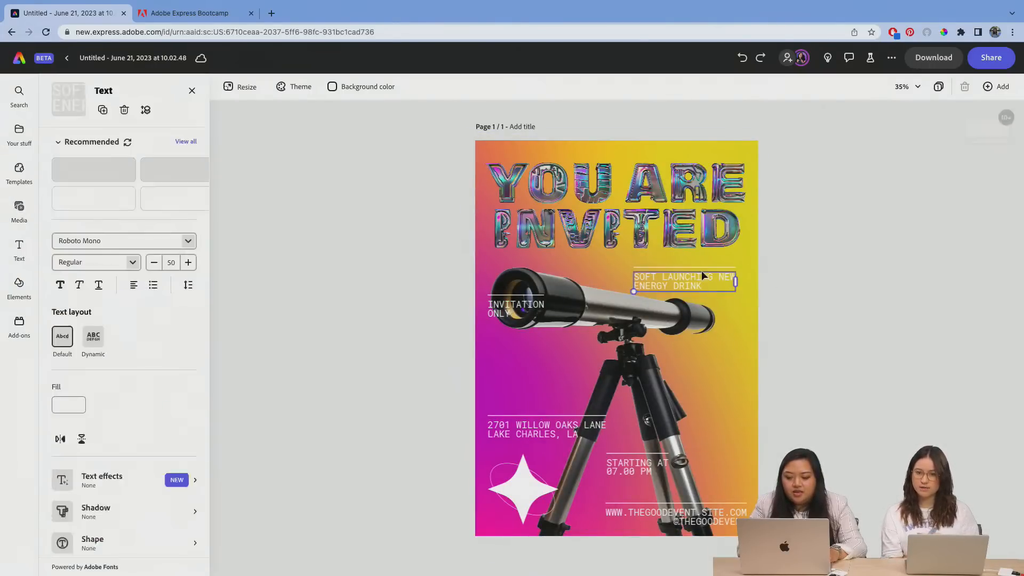
shift+click(703, 267)
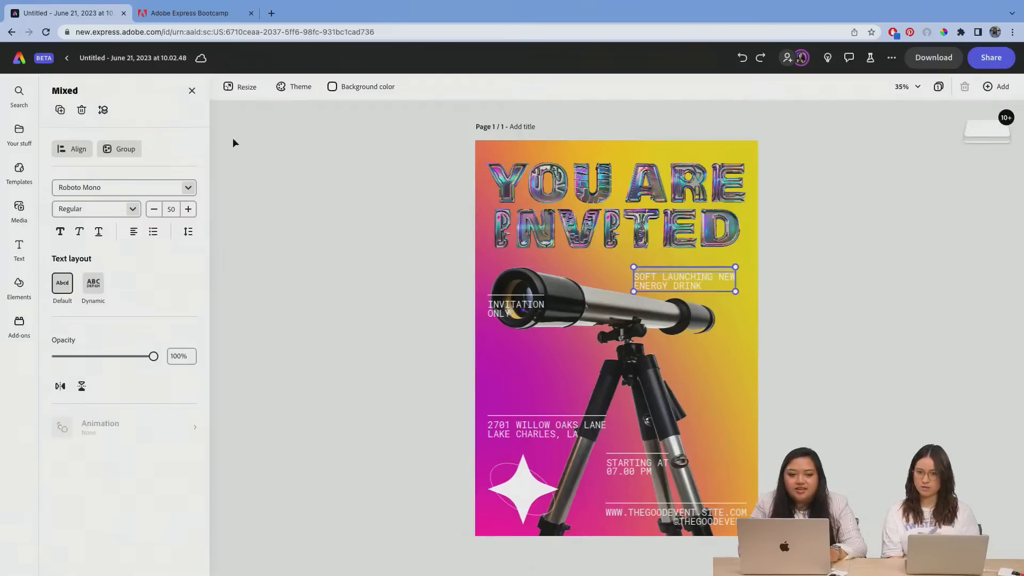
click(122, 148)
Step: Group the "INVITATION ONLY" text with its line, and the venue address with its own line
click(505, 301)
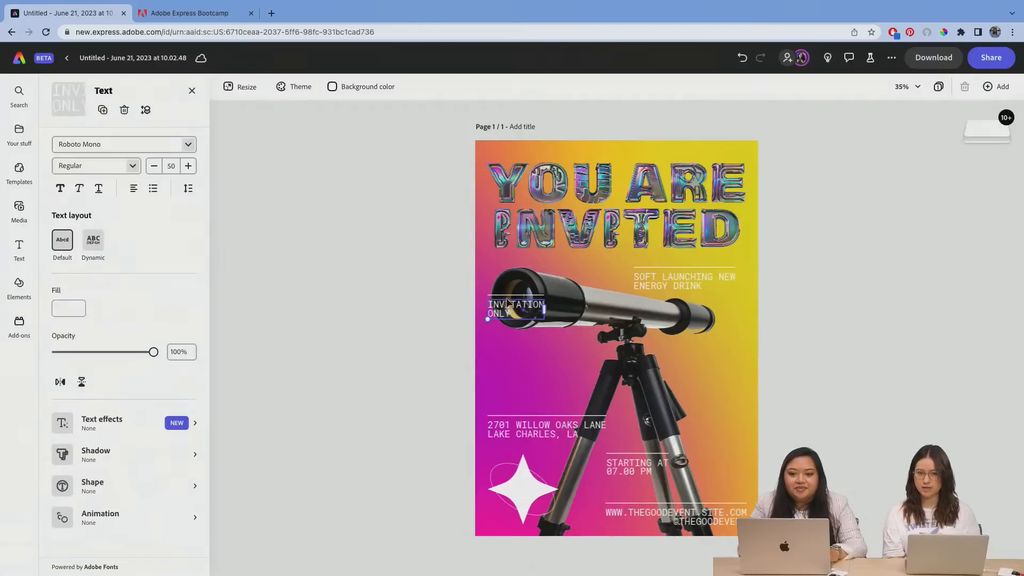
shift+click(505, 295)
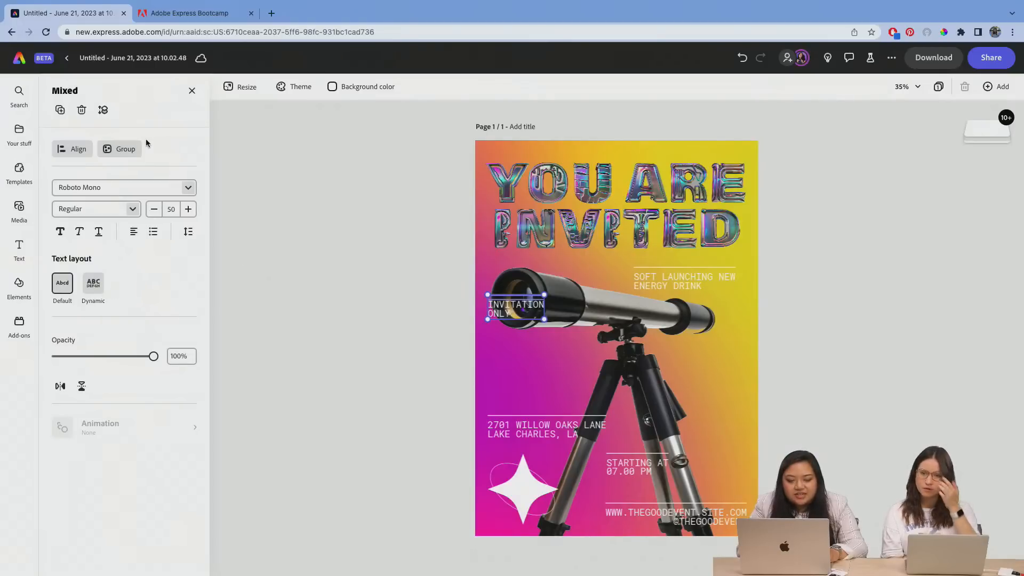
click(124, 149)
click(555, 432)
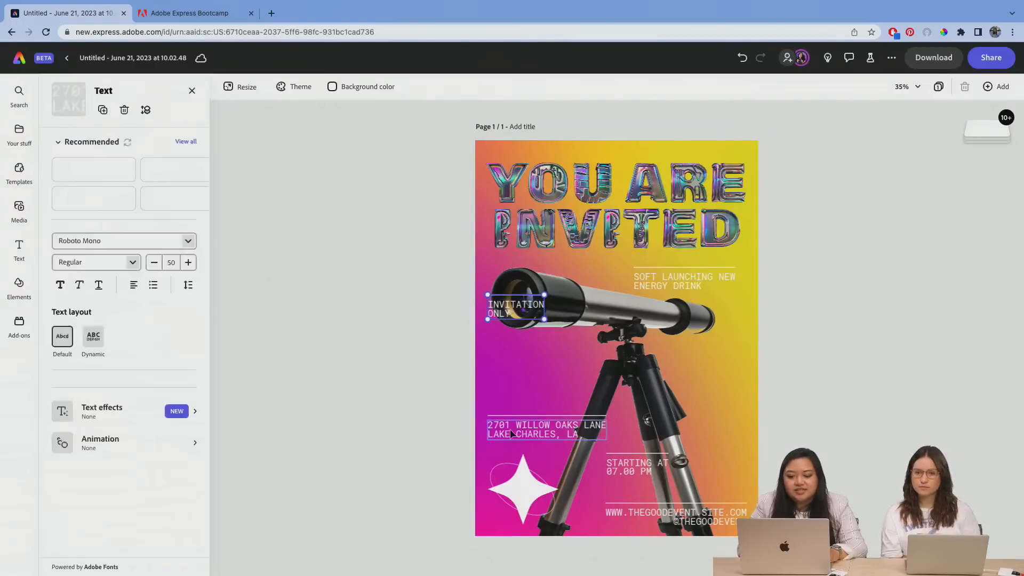
shift+click(553, 415)
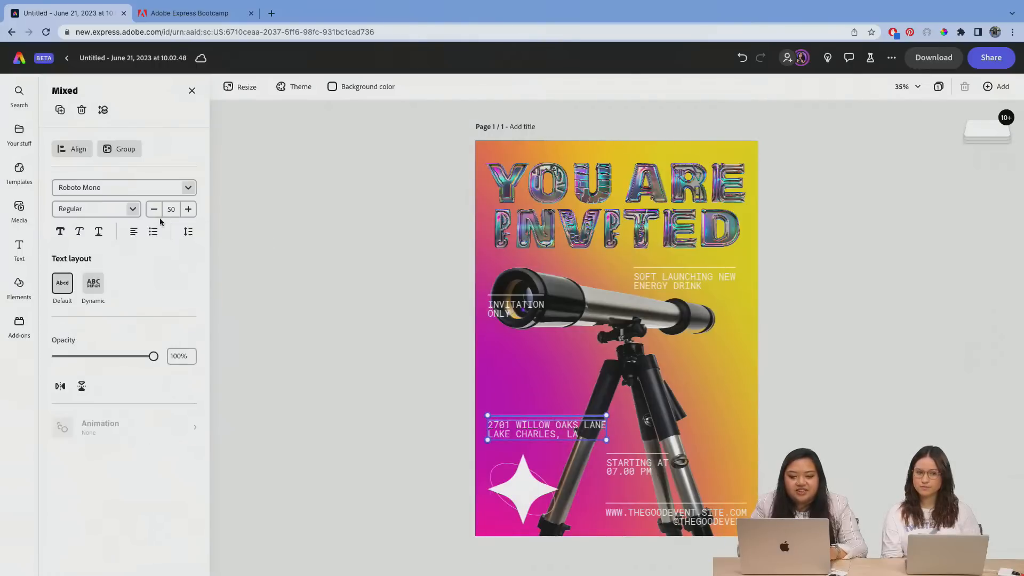
click(130, 151)
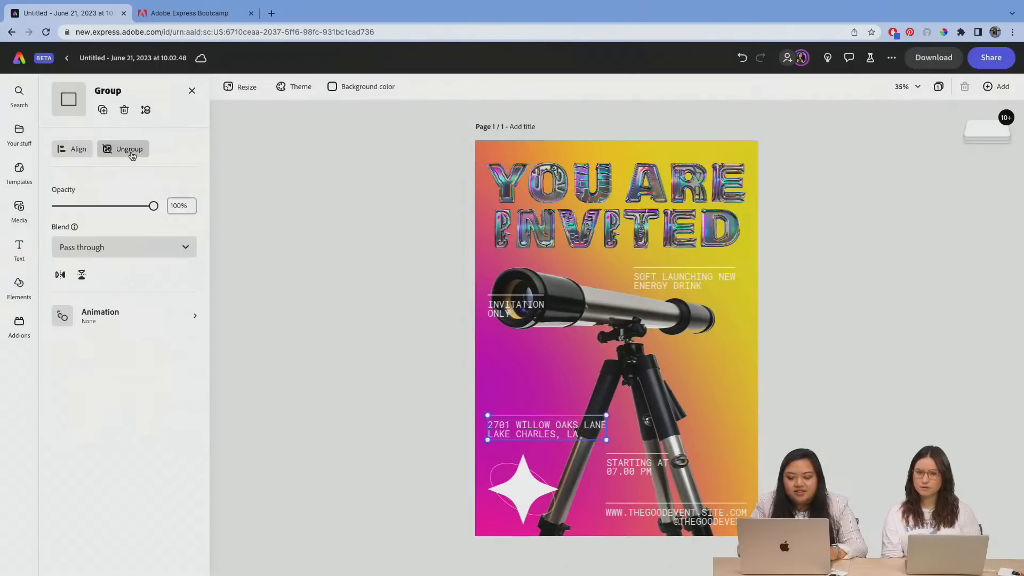
Step: Group the "STARTING AT 07.00 PM" text with its line, and the website and handle text with its own line
click(641, 471)
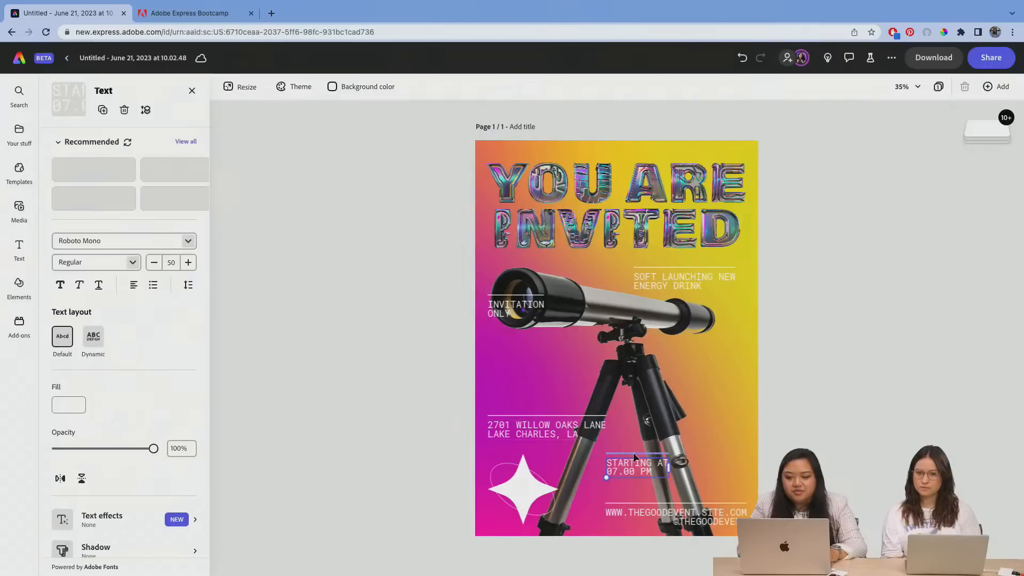
shift+click(608, 454)
click(118, 153)
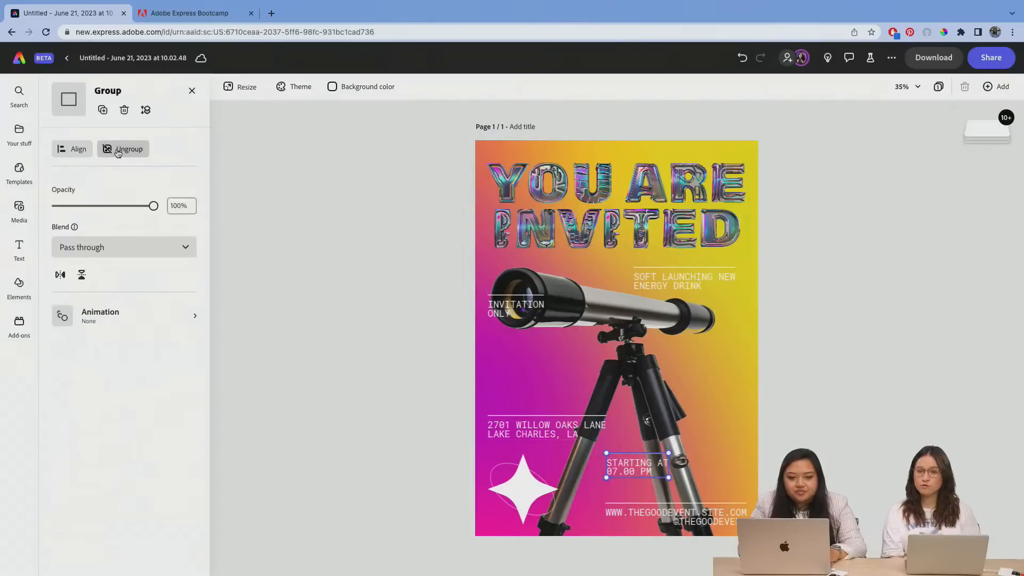
click(643, 514)
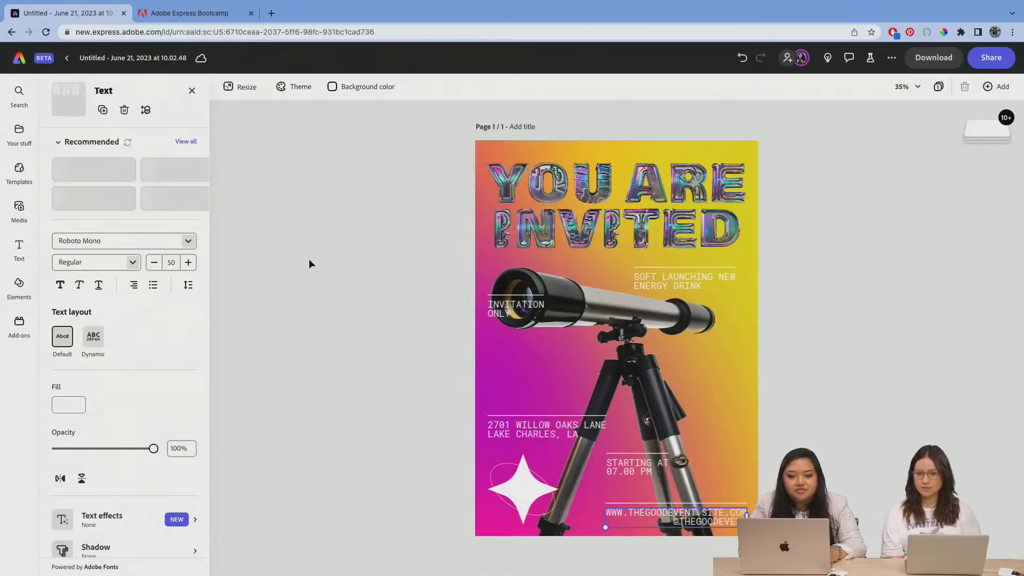
shift+click(648, 503)
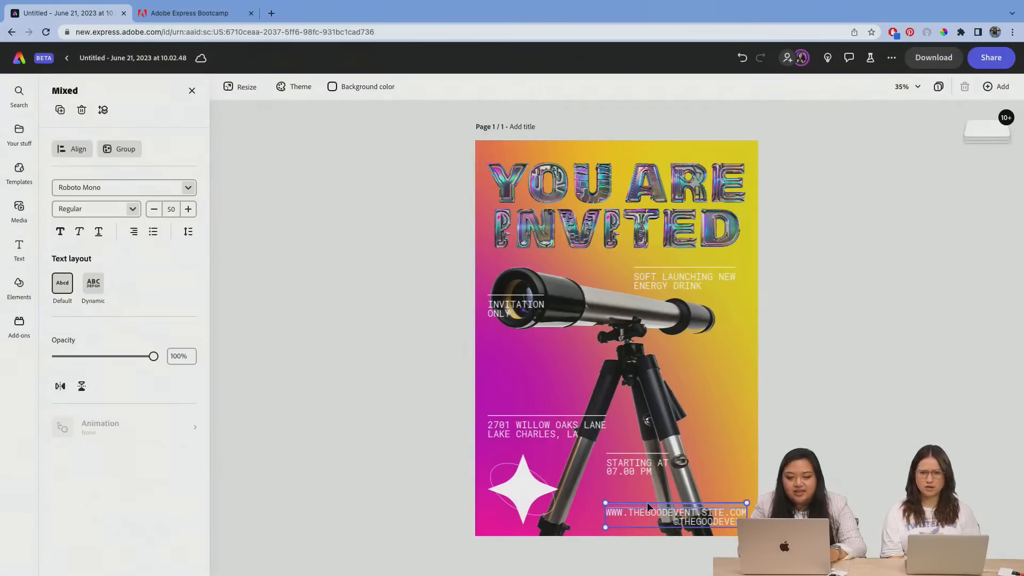
click(119, 149)
Step: Group the white star with the thin ellipse around it and clear the selection
click(522, 479)
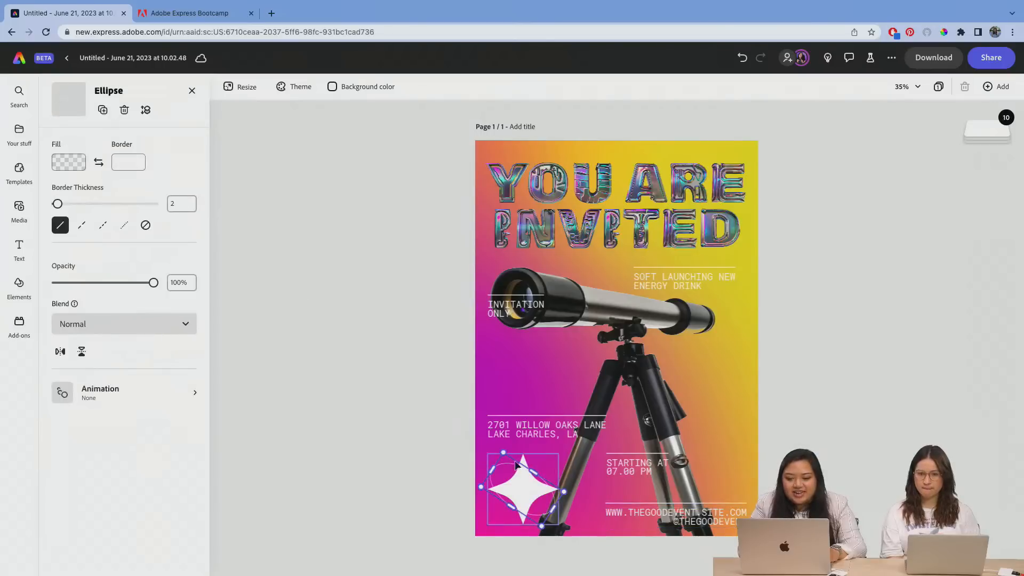
shift+click(518, 461)
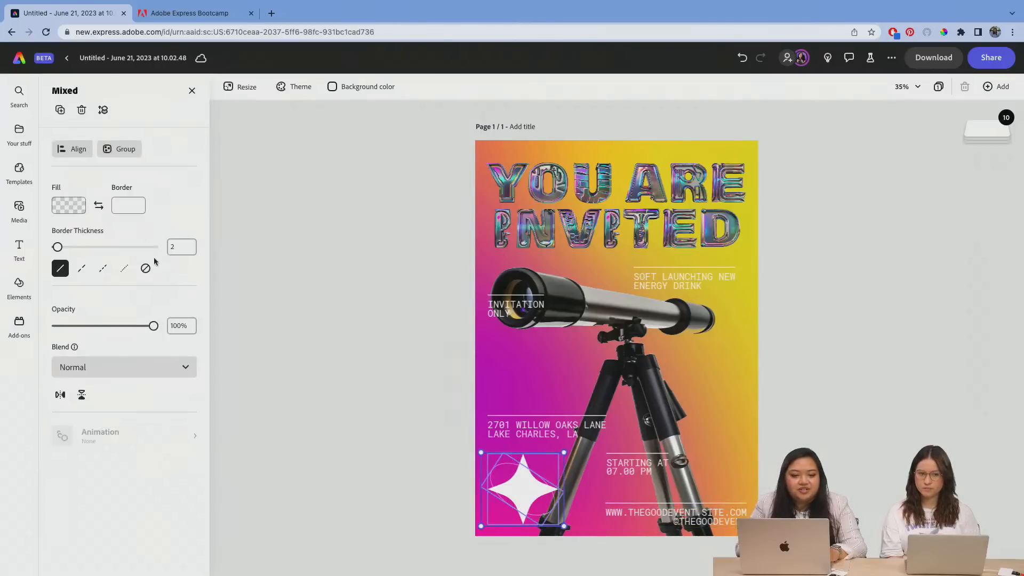
click(123, 149)
click(809, 373)
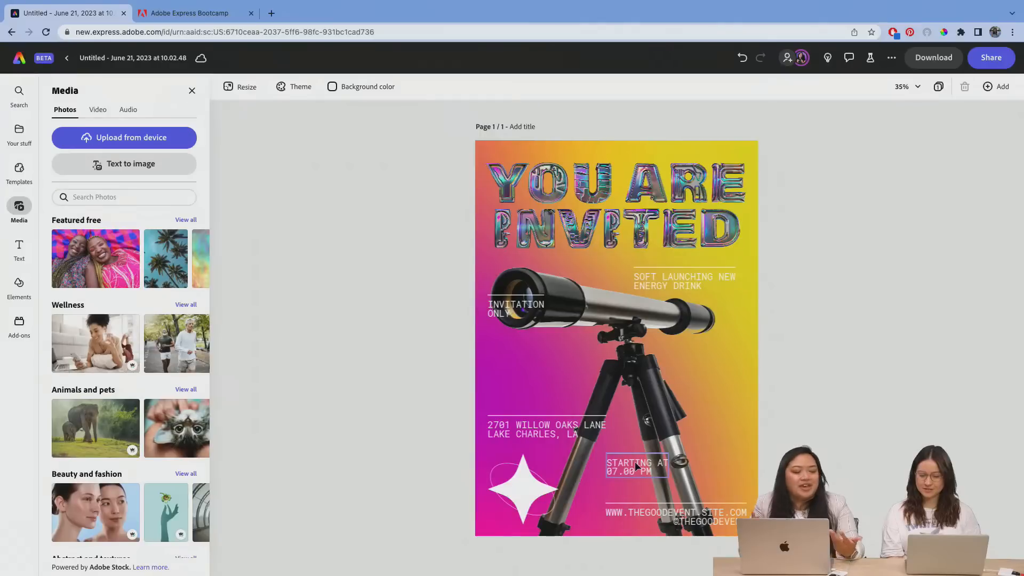
Step: Move the starting time group right of the tripod, level with the venue address, and scale the telescope down slightly
drag(636, 466, 721, 428)
drag(516, 422, 516, 420)
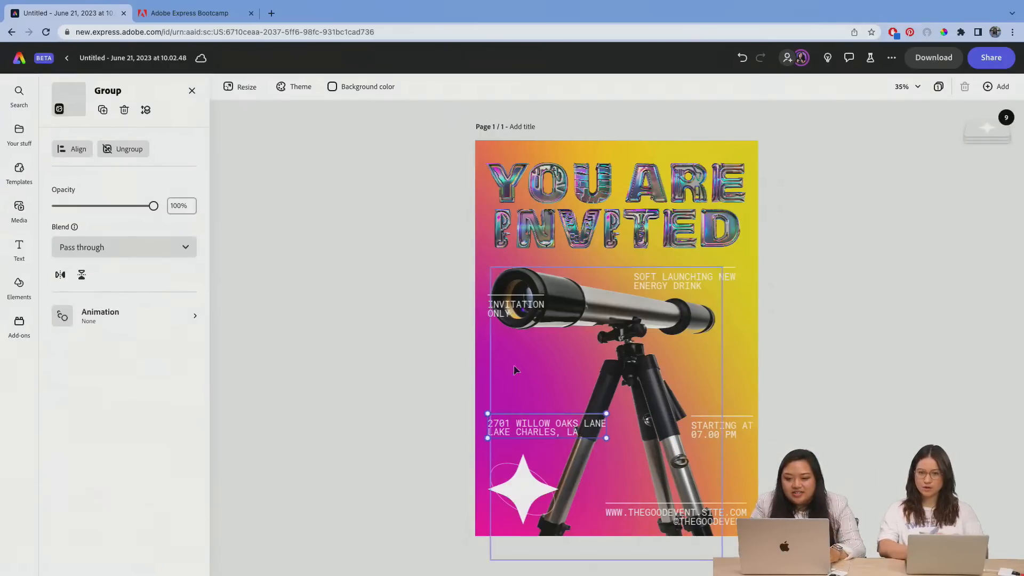
click(585, 310)
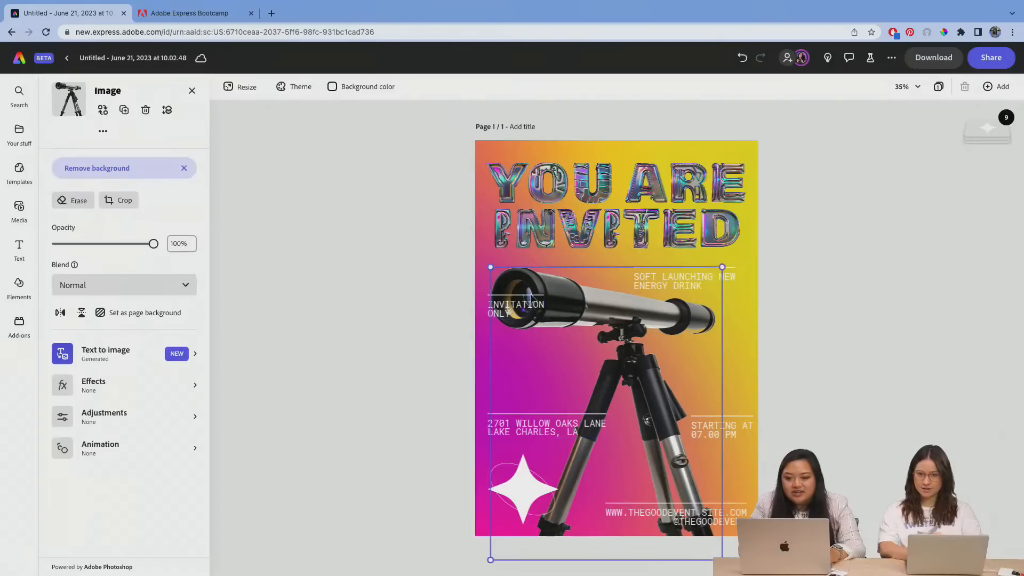
mouse_move(491, 268)
mouse_down()
mouse_move(509, 289)
mouse_move(502, 273)
mouse_up()
Step: Line up the "INVITATION ONLY" and "SOFT LAUNCHING NEW ENERGY DRINK" groups in a row between the title and the telescope
click(496, 303)
click(697, 278)
drag(697, 278, 691, 284)
click(825, 268)
click(730, 411)
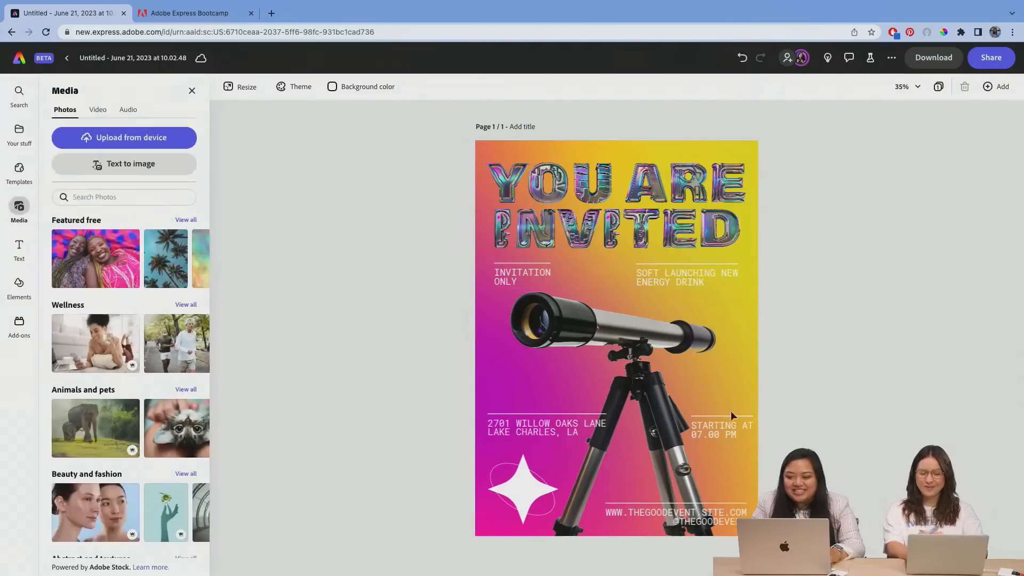
Step: Raise the starting time and venue address groups to either side of the upper tripod, and move the website group up slightly
drag(715, 430, 715, 394)
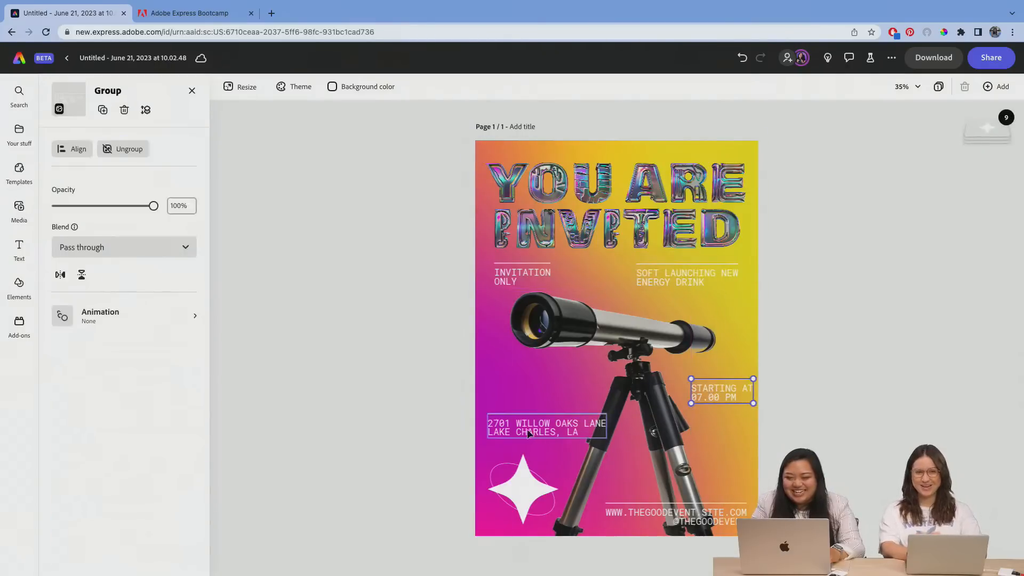
drag(525, 432, 525, 394)
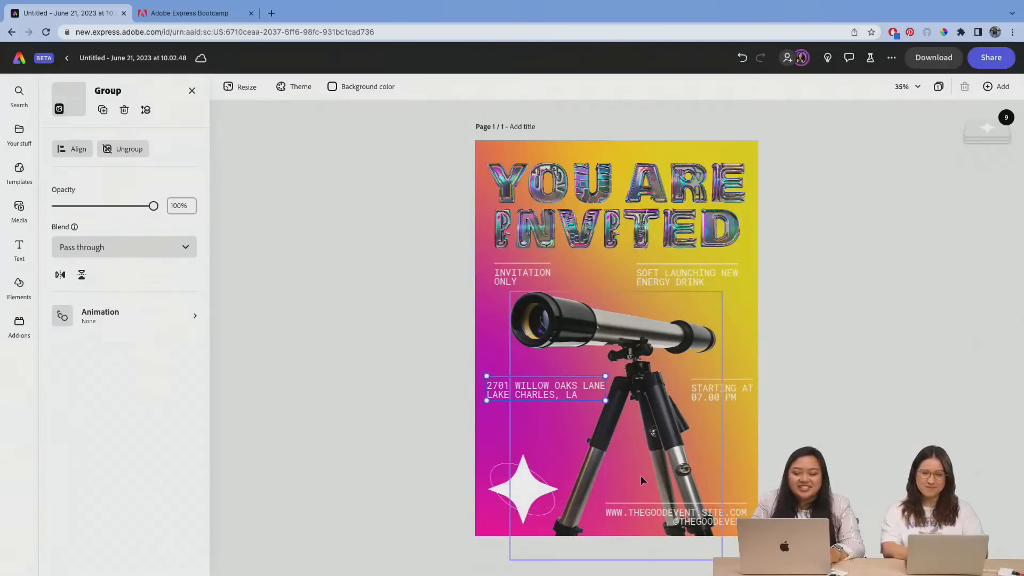
mouse_move(708, 516)
mouse_down()
mouse_move(709, 491)
mouse_move(711, 502)
mouse_up()
click(798, 408)
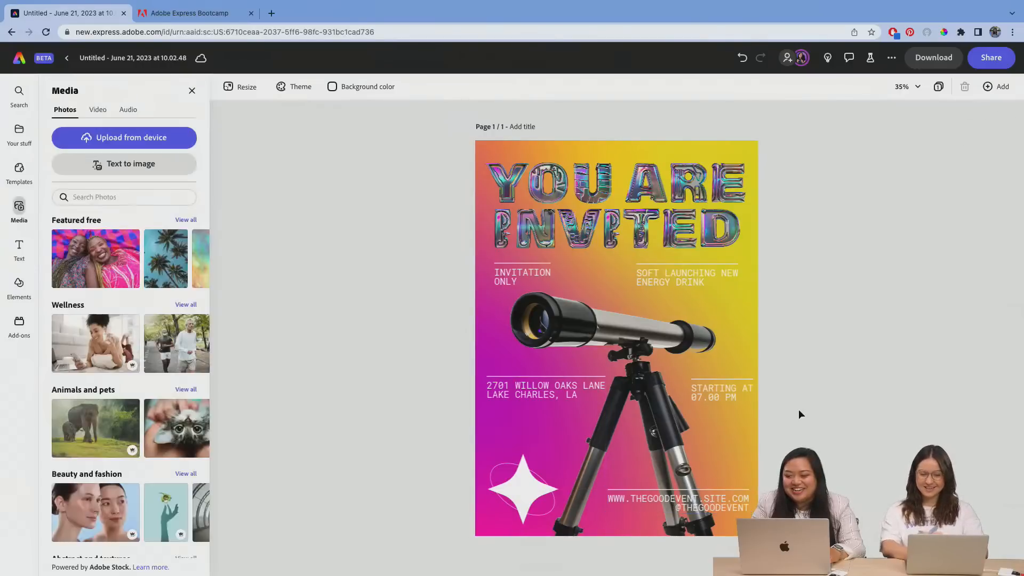
Step: Nudge the starting time group slightly left and up, closer to the tripod, and clear the selection
drag(735, 386, 731, 385)
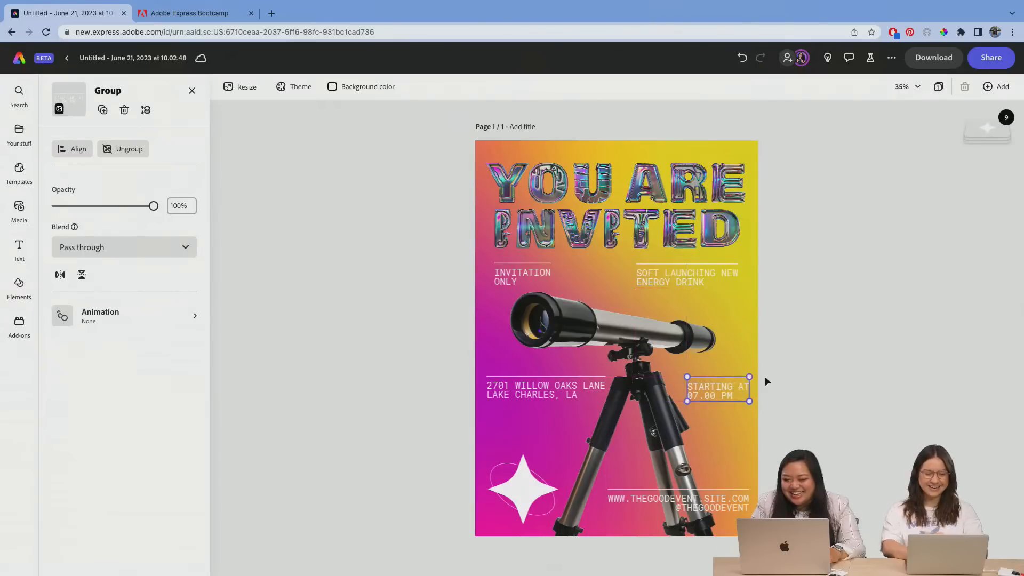
click(766, 380)
Step: Replace "ENERGY DRINK" with "TELESCOPE" in the soft launching text so it reads "SOFT LAUNCHING NEW TELESCOPE"
click(682, 279)
click(710, 284)
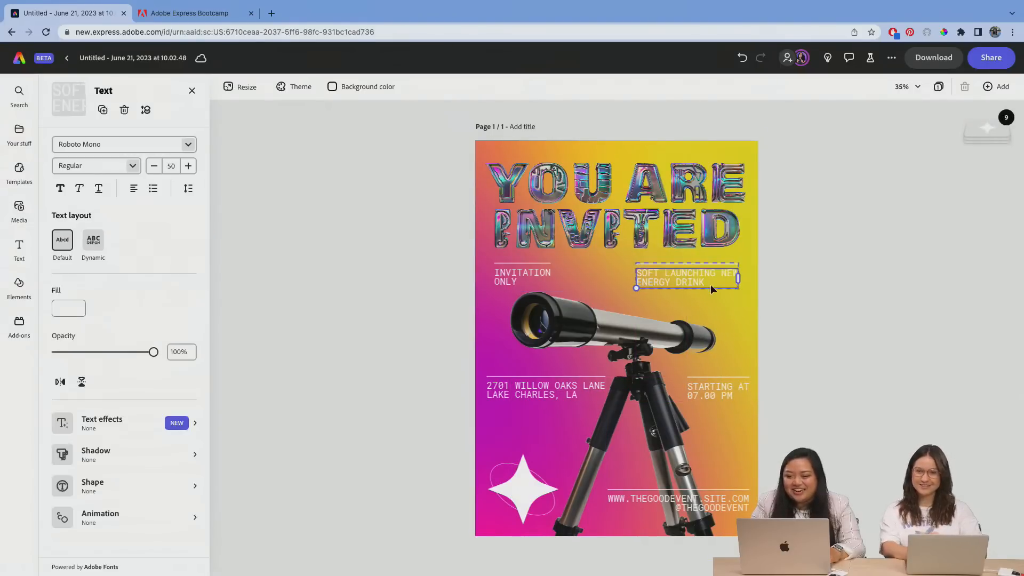
double_click(704, 278)
key(BackSpace)
key(BackSpace)
key(BackSpace)
key(BackSpace)
key(BackSpace)
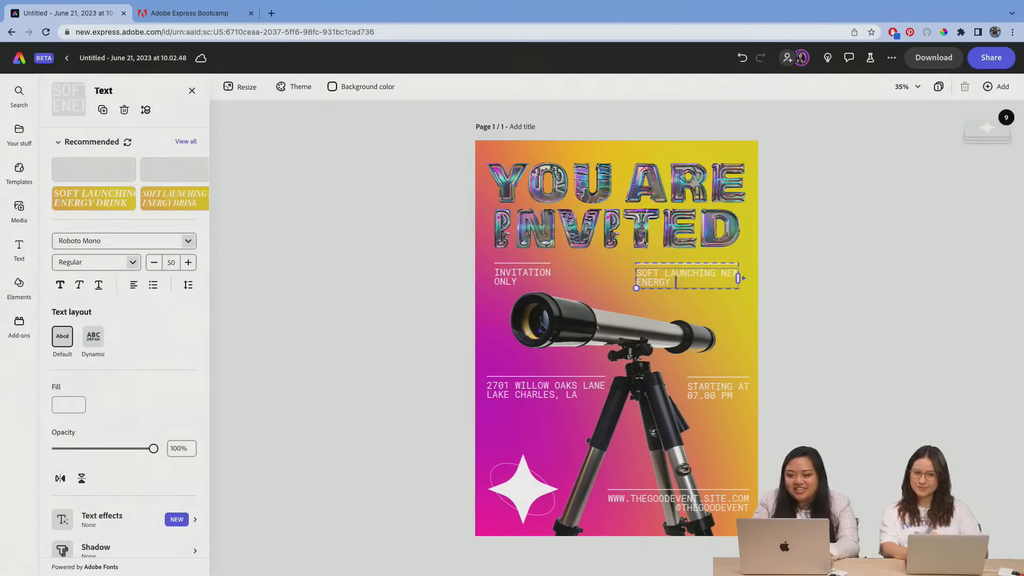
key(BackSpace)
key(BackSpace)
key(BackSpace)
key(BackSpace)
key(BackSpace)
key(BackSpace)
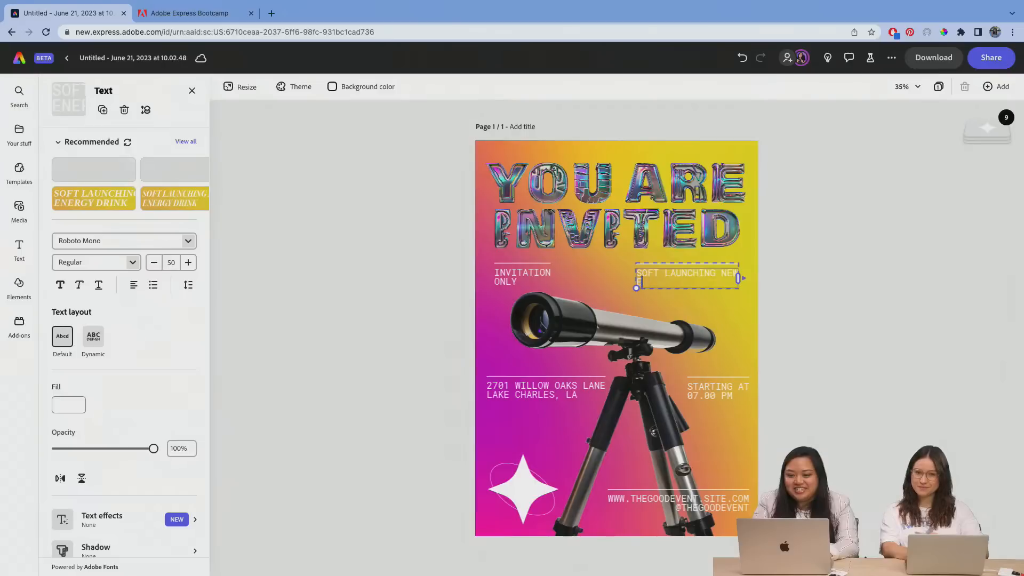
text(TELESC)
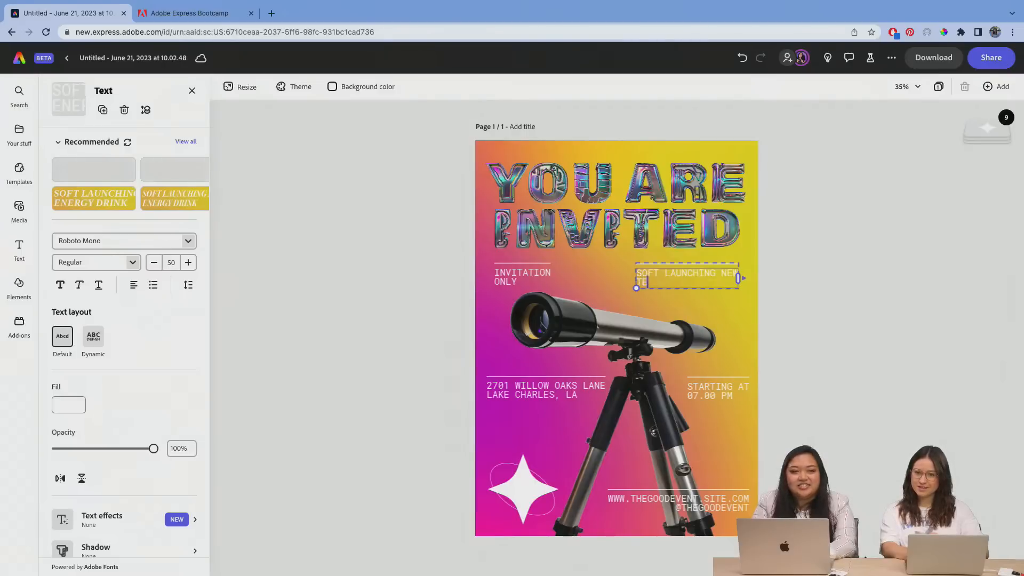
text(OPE)
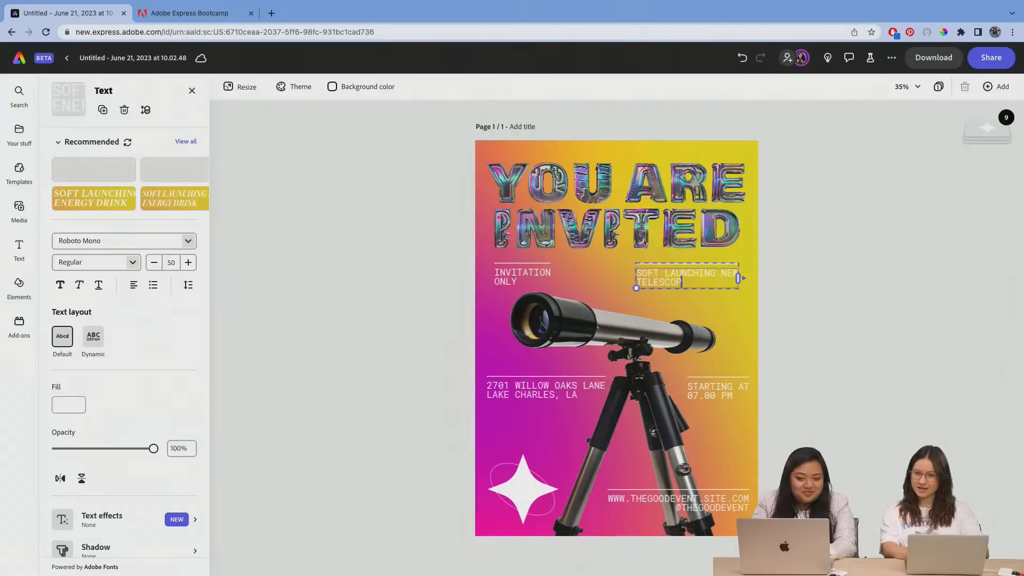
click(817, 276)
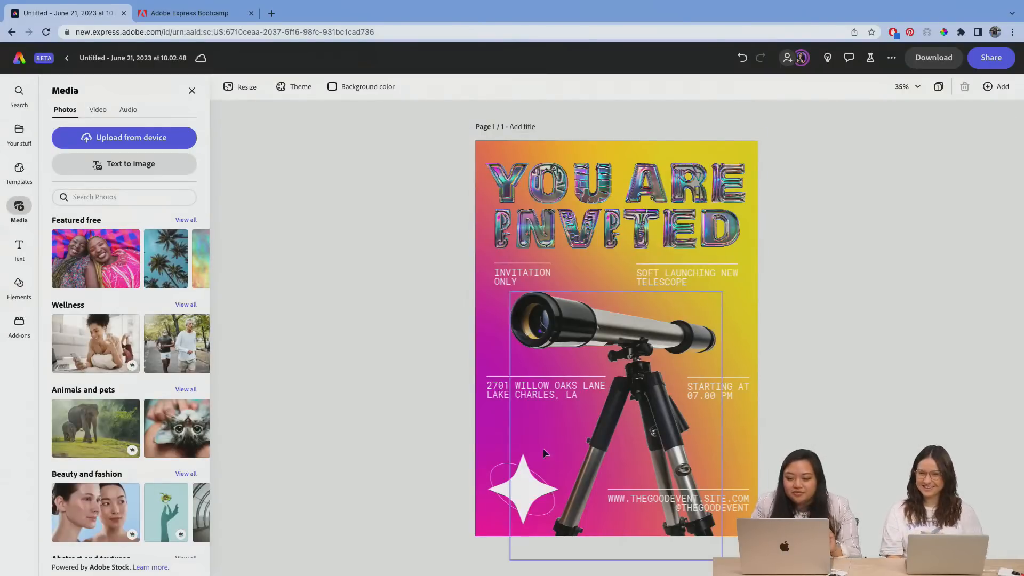
Step: Move the white star and ellipse group up slightly and clear the selection
click(513, 485)
click(808, 289)
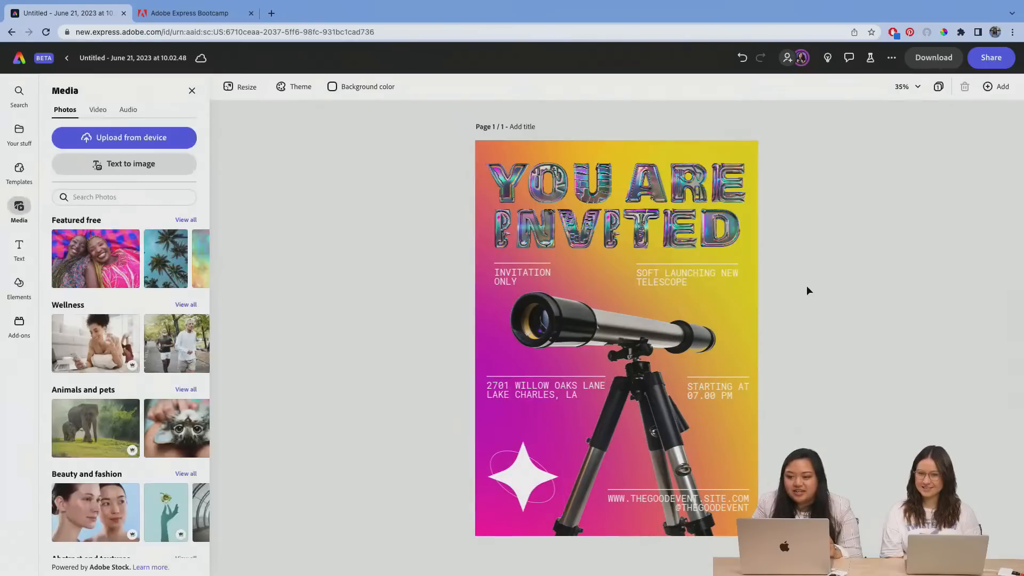
Step: Regenerate the background image with the text-to-image prompt "yellow, orange, pink gradient background, constellations"
click(747, 300)
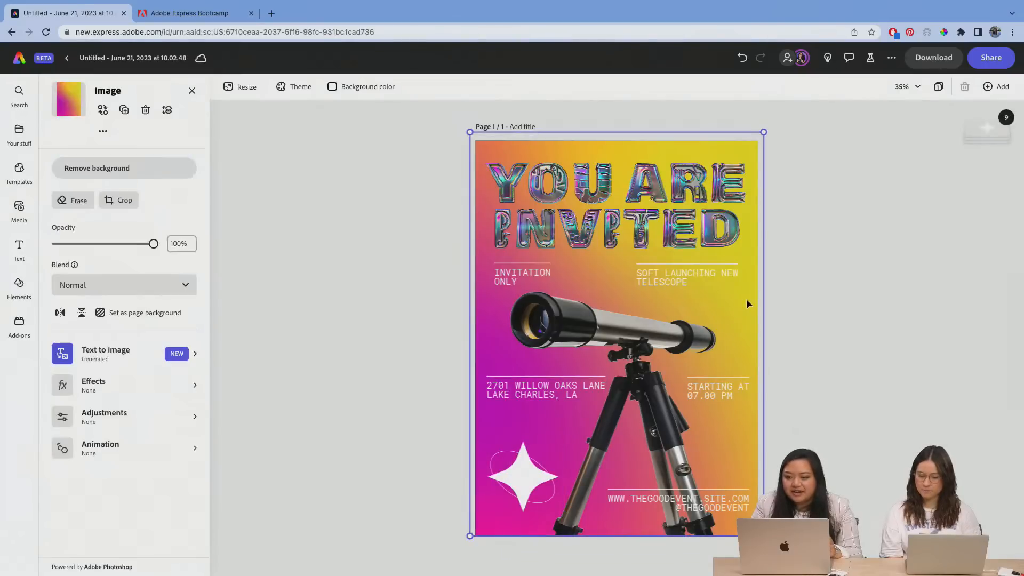
click(126, 350)
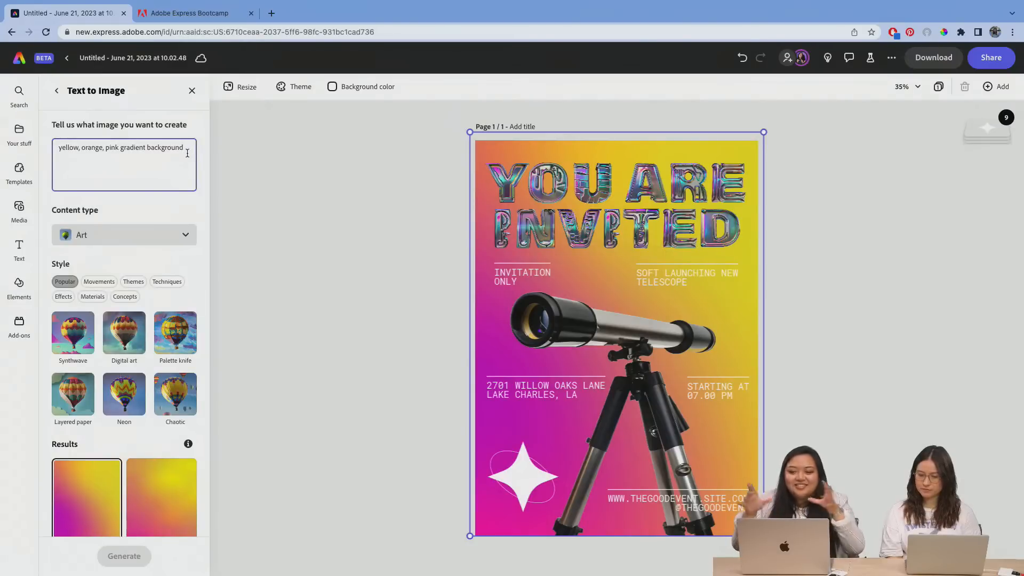
text(,)
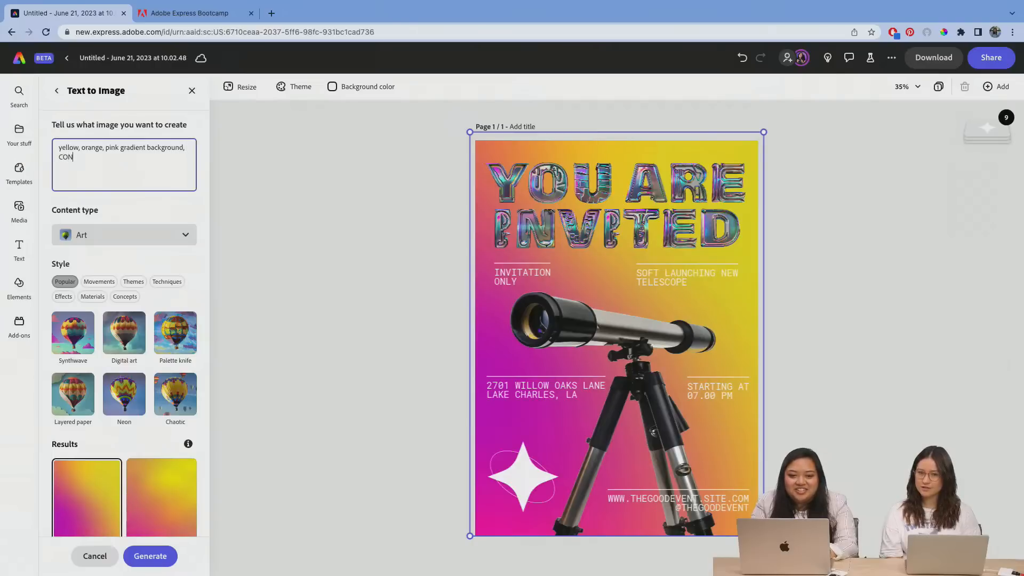
text(cons)
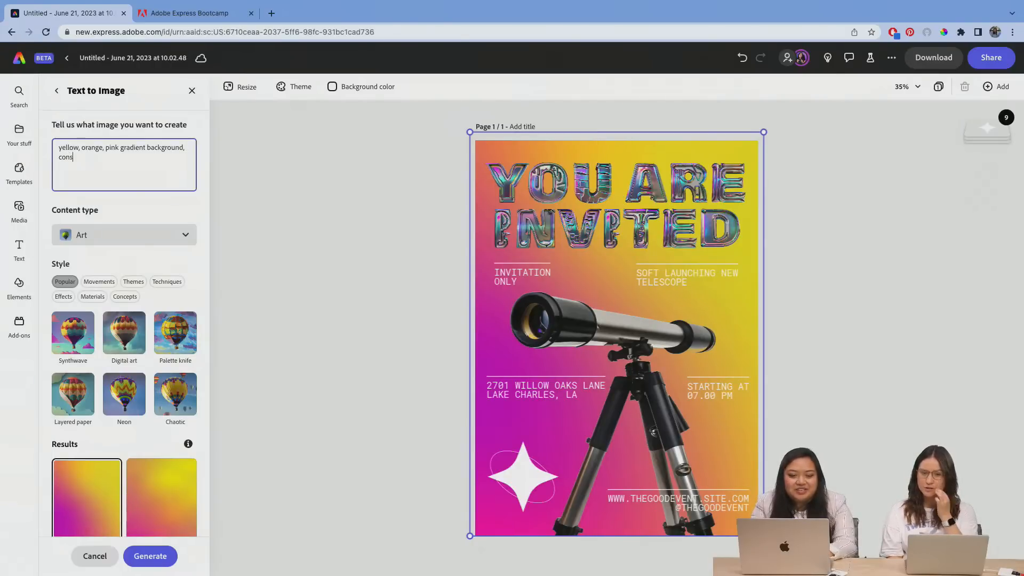
text(tellations)
key(Return)
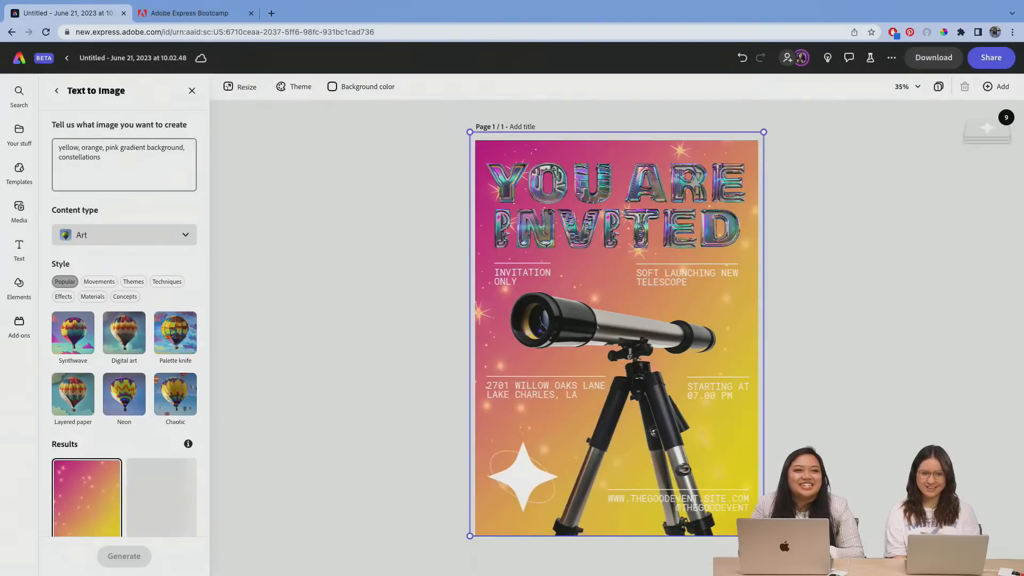
Step: Reopen the background image's text-to-image results and load more variations
click(842, 173)
click(752, 177)
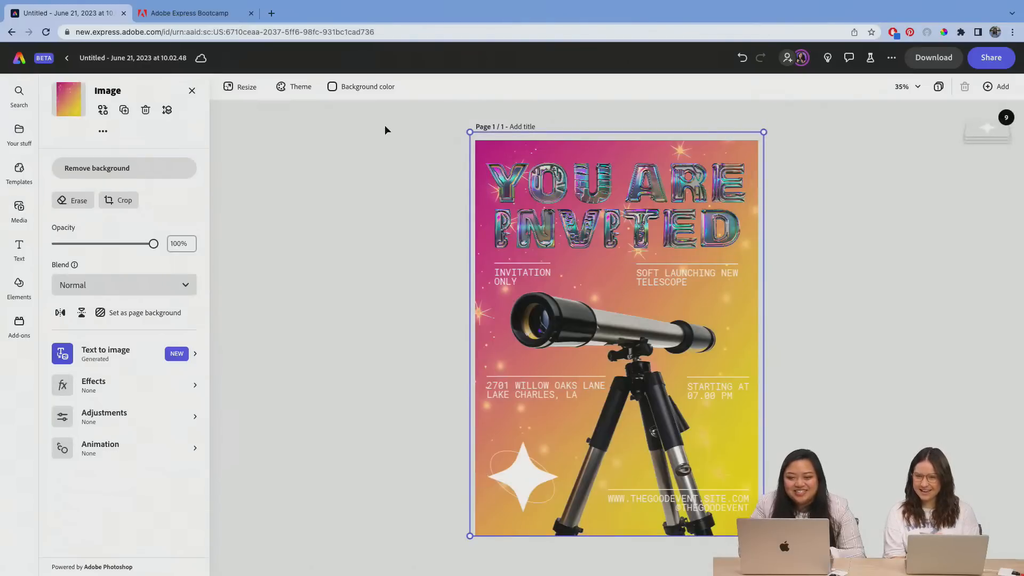
scroll(96, 442, down, 3)
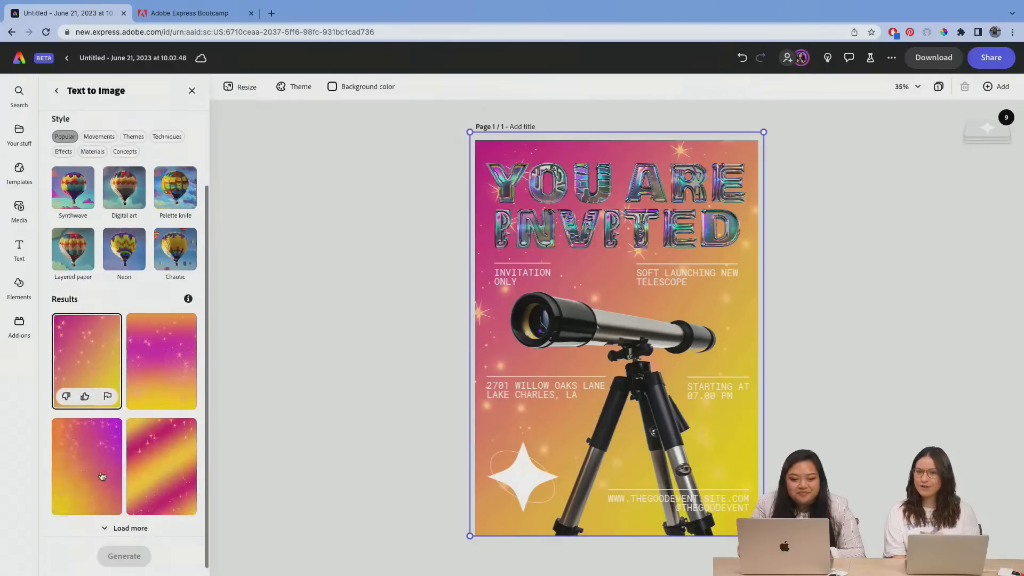
click(128, 524)
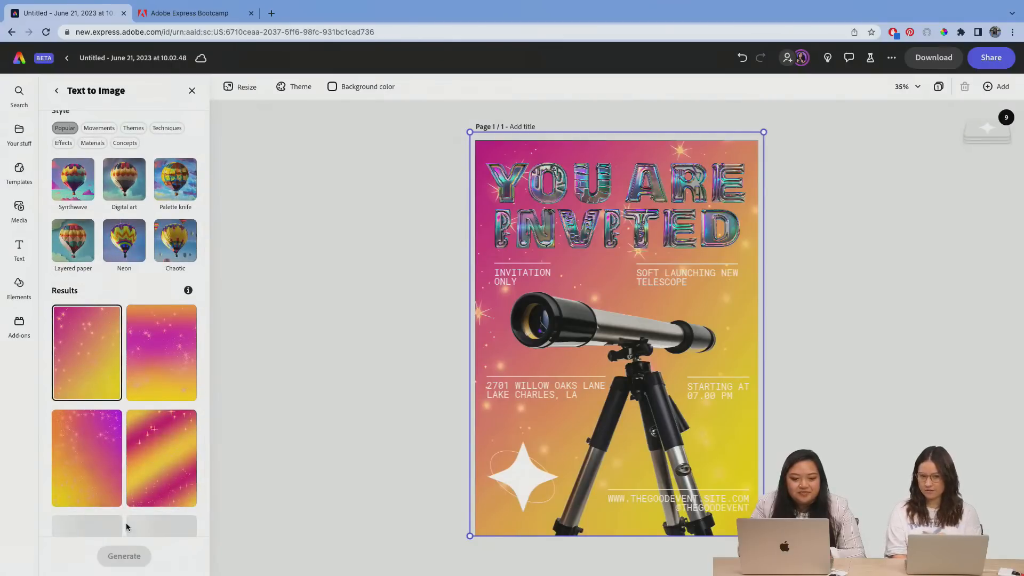
Step: Try several generated starry gradients as the background and apply the one fading from soft pink at the top to orange at the bottom
click(91, 441)
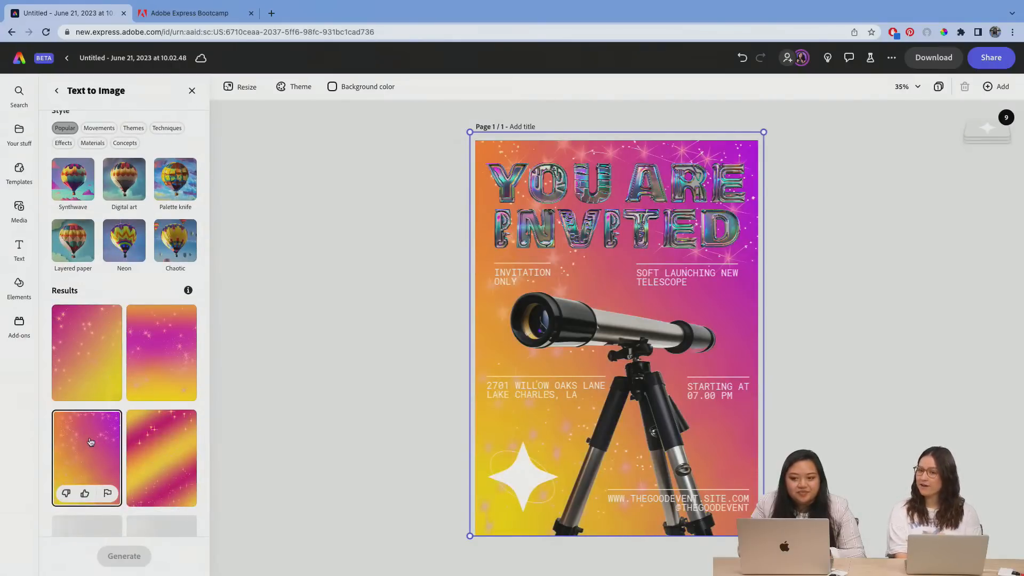
scroll(155, 459, down, 4)
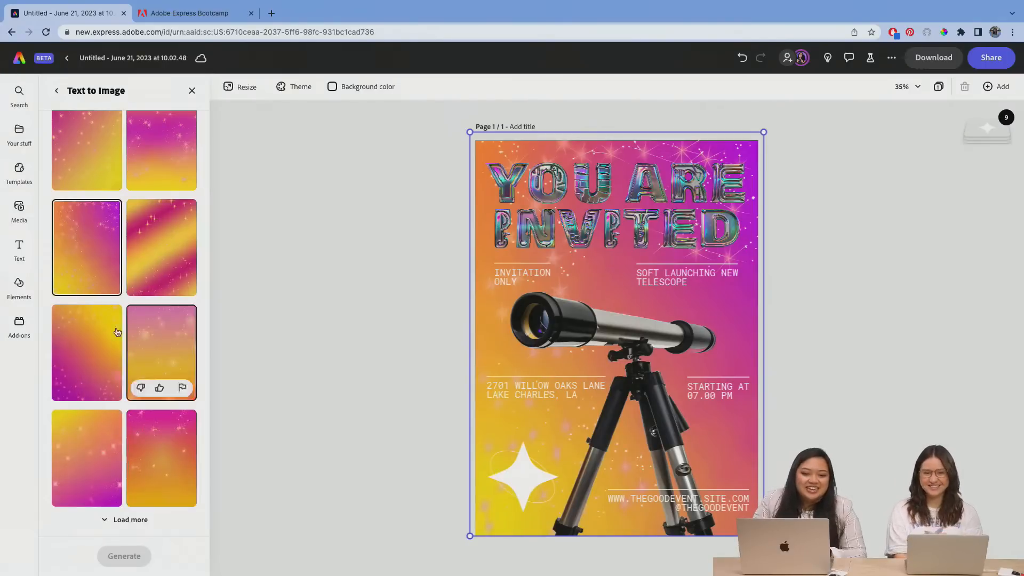
click(96, 331)
click(161, 336)
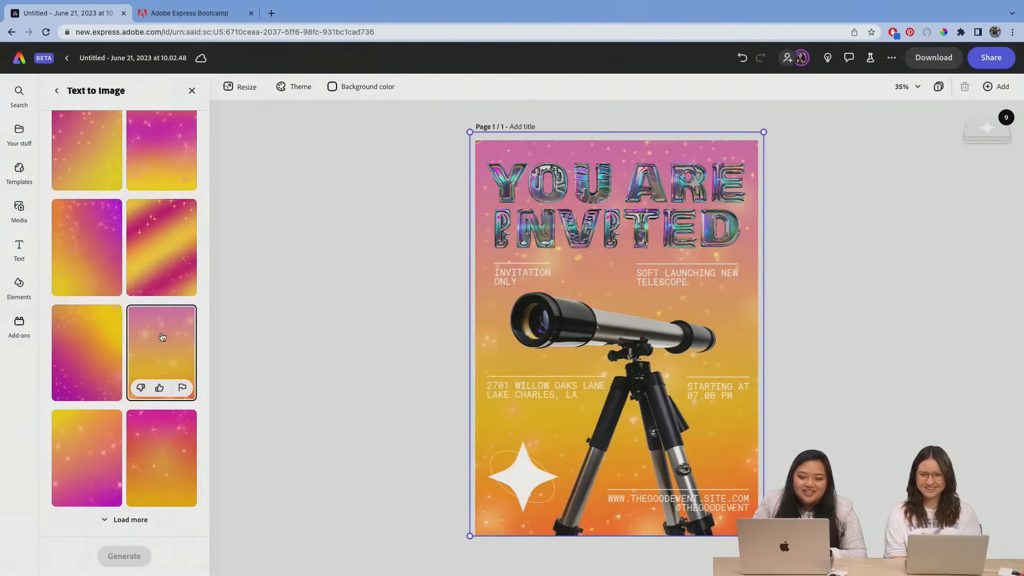
click(163, 439)
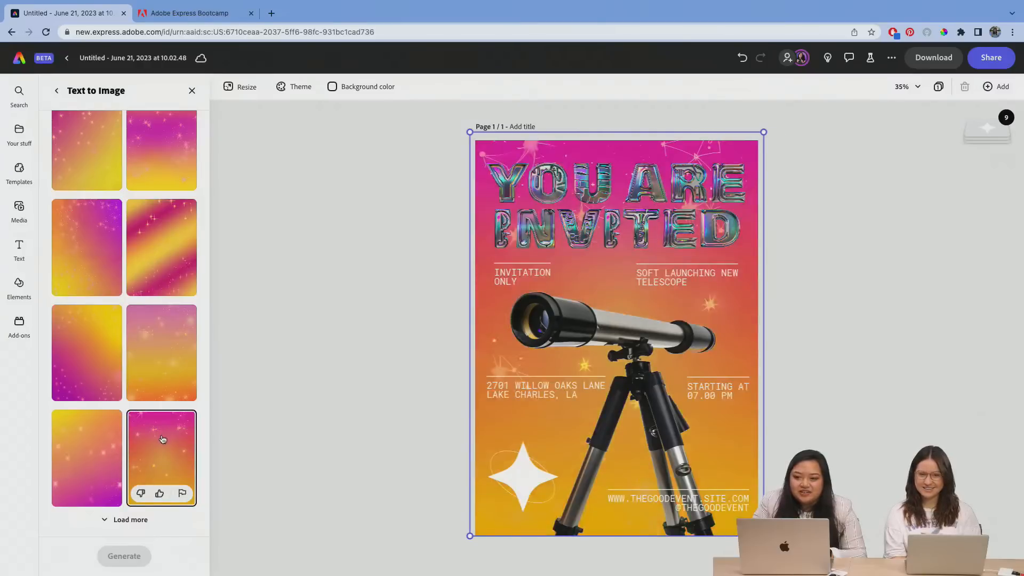
click(97, 446)
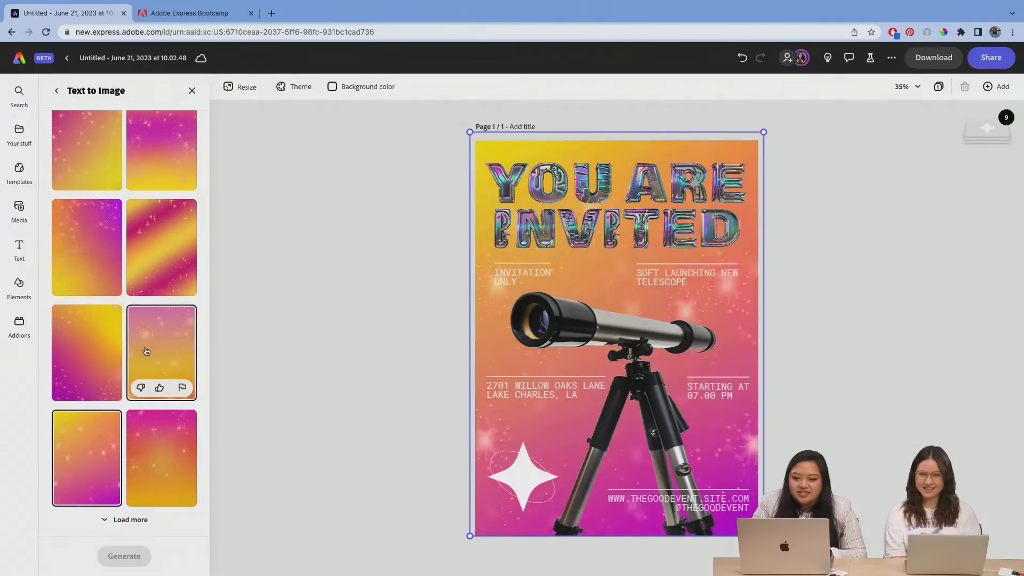
click(159, 350)
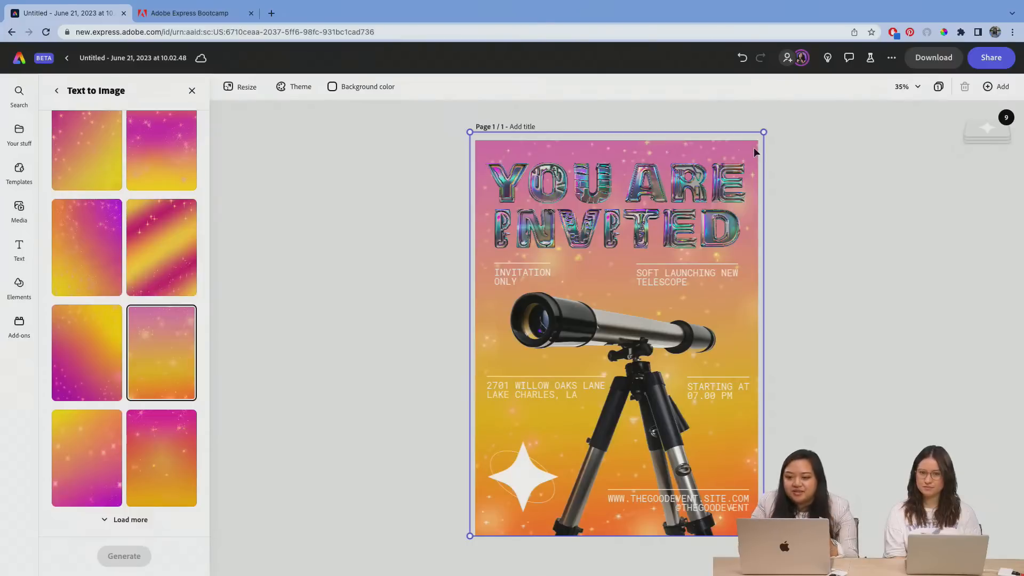
Step: Shift the background image down to expose the top of the page and set the page background color to black
drag(754, 148, 750, 171)
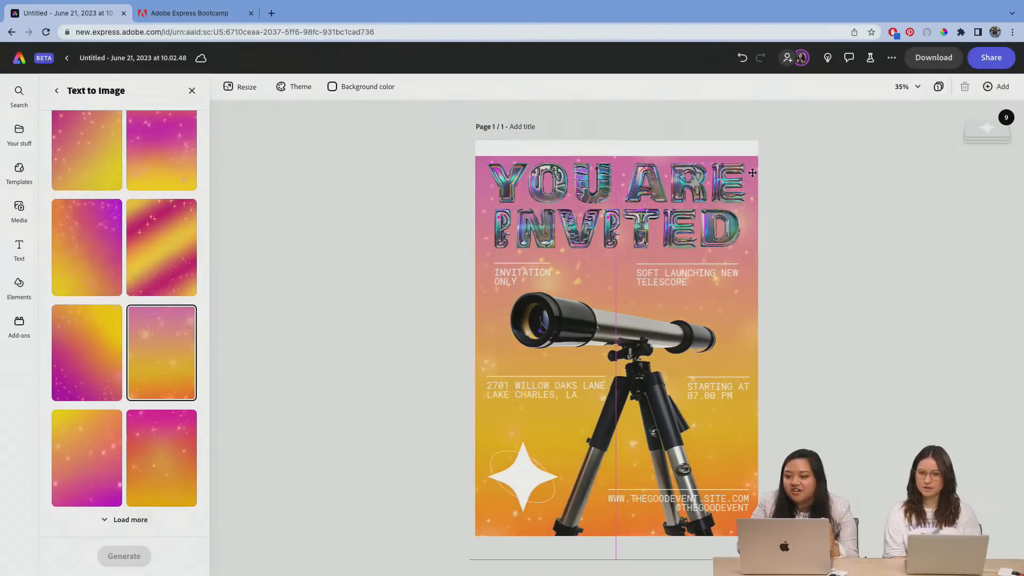
click(740, 150)
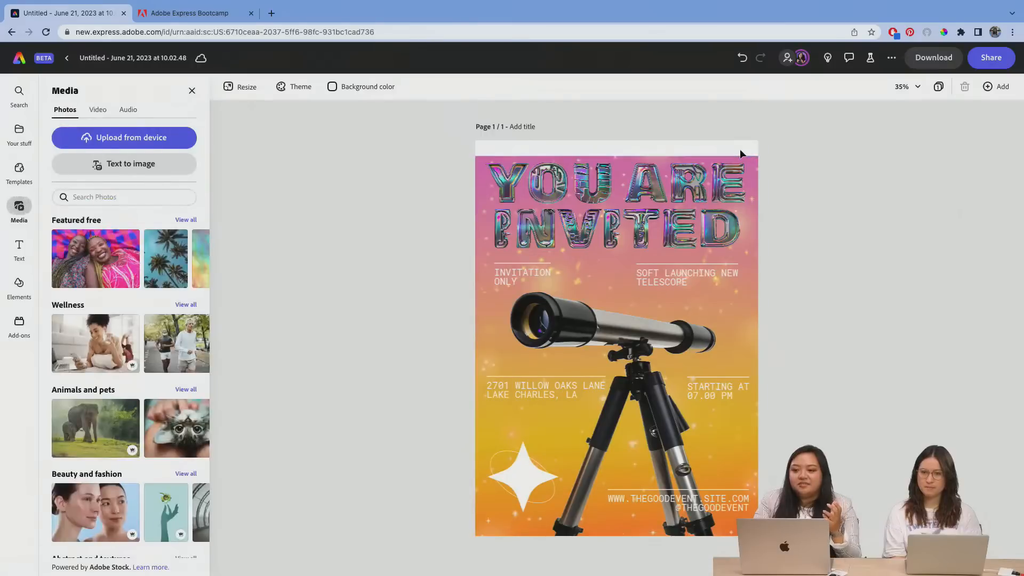
click(752, 170)
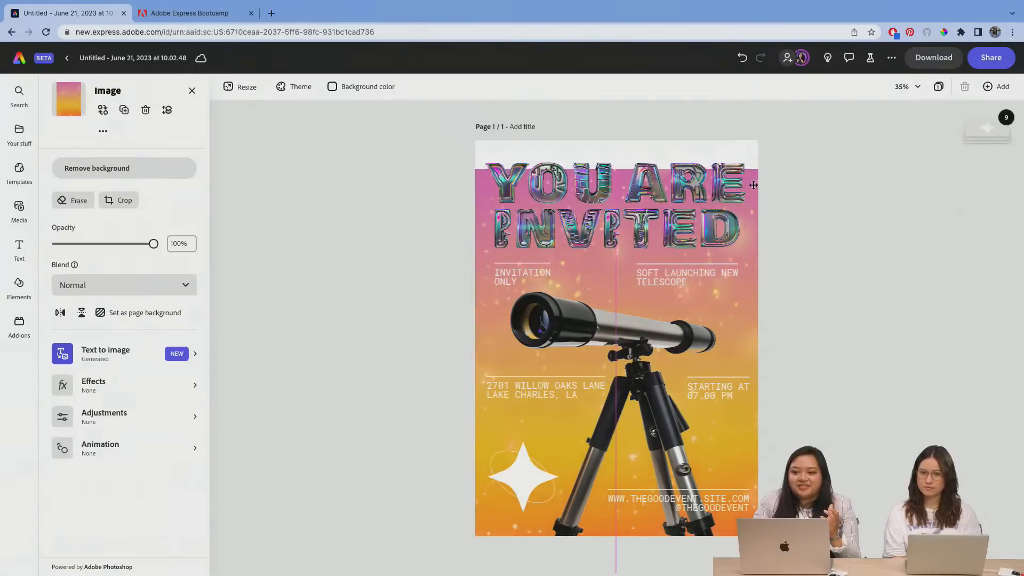
click(755, 152)
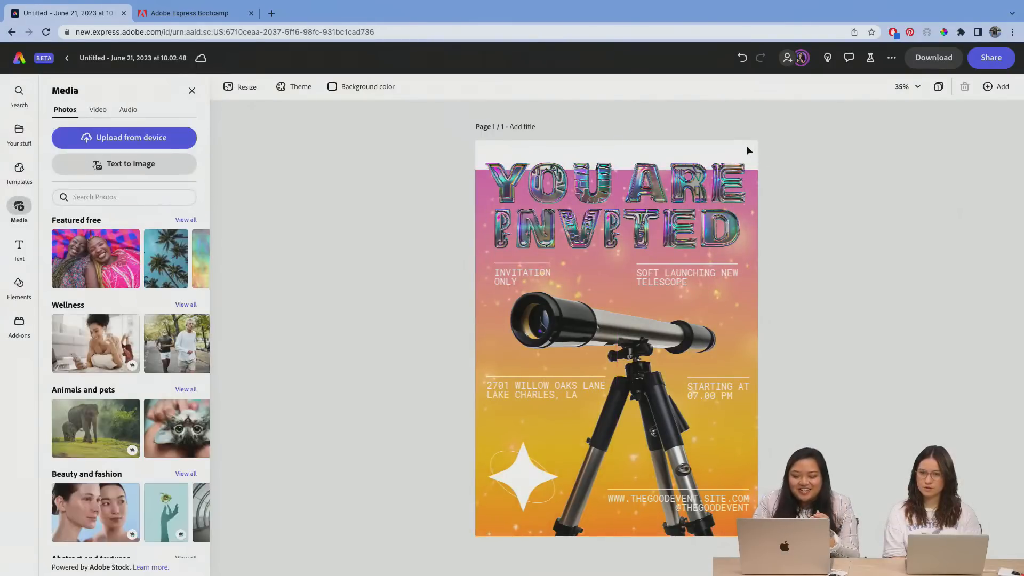
click(361, 86)
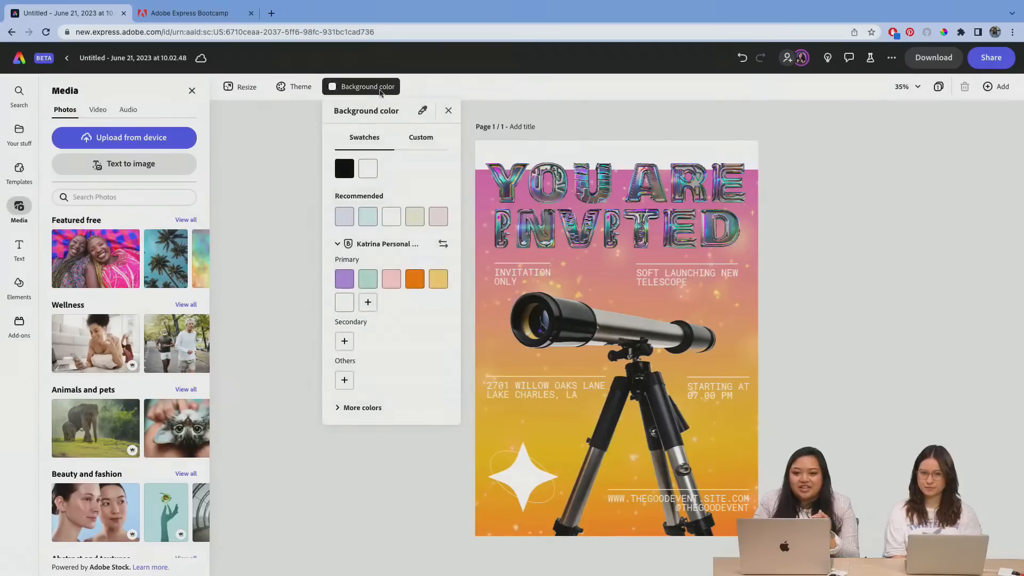
click(345, 168)
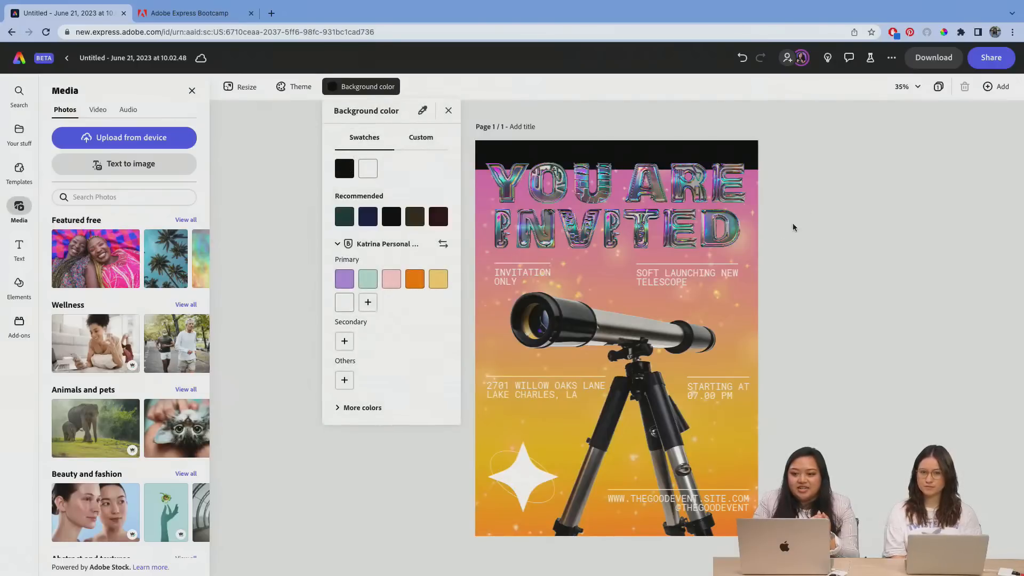
Step: Move the background image back up to cover the whole page and reduce its opacity to 90%
click(748, 284)
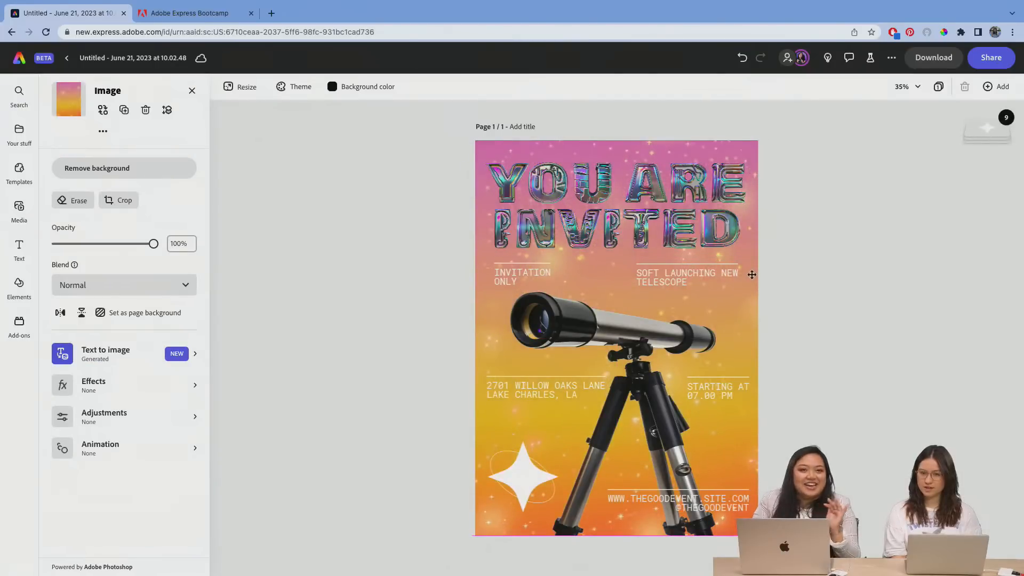
click(752, 275)
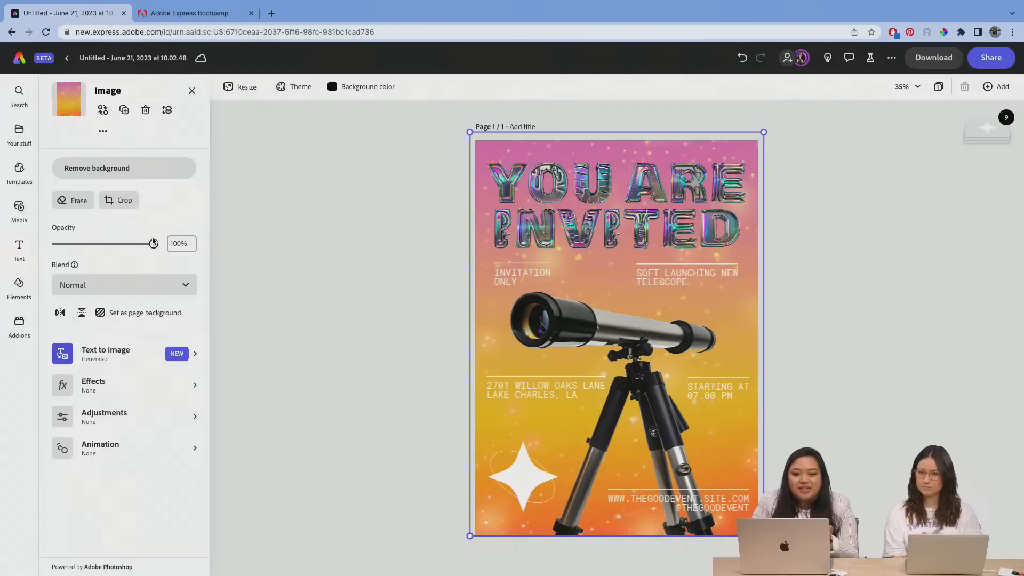
mouse_move(153, 243)
mouse_down()
mouse_move(132, 241)
mouse_move(144, 242)
mouse_up()
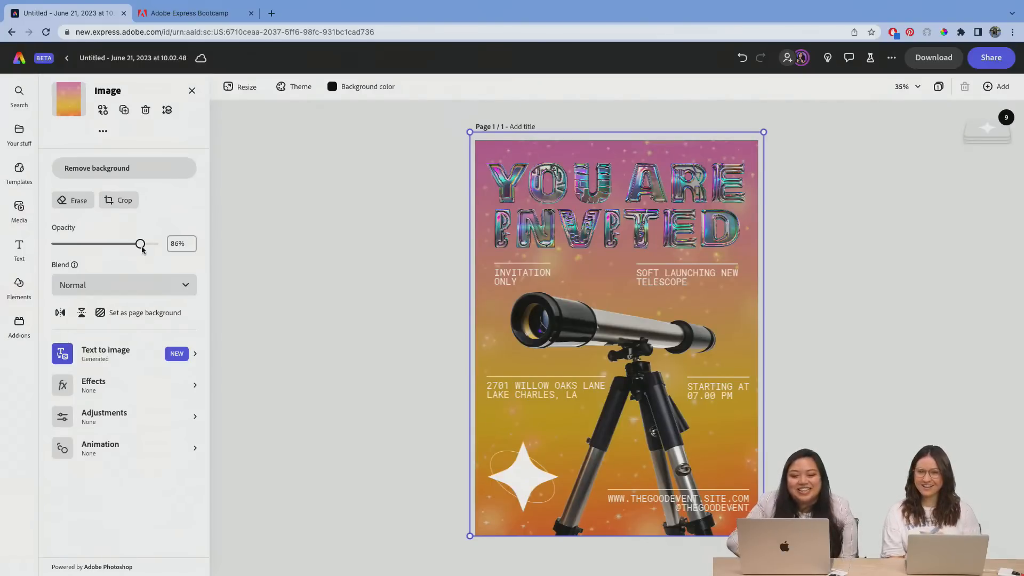
drag(144, 249, 147, 250)
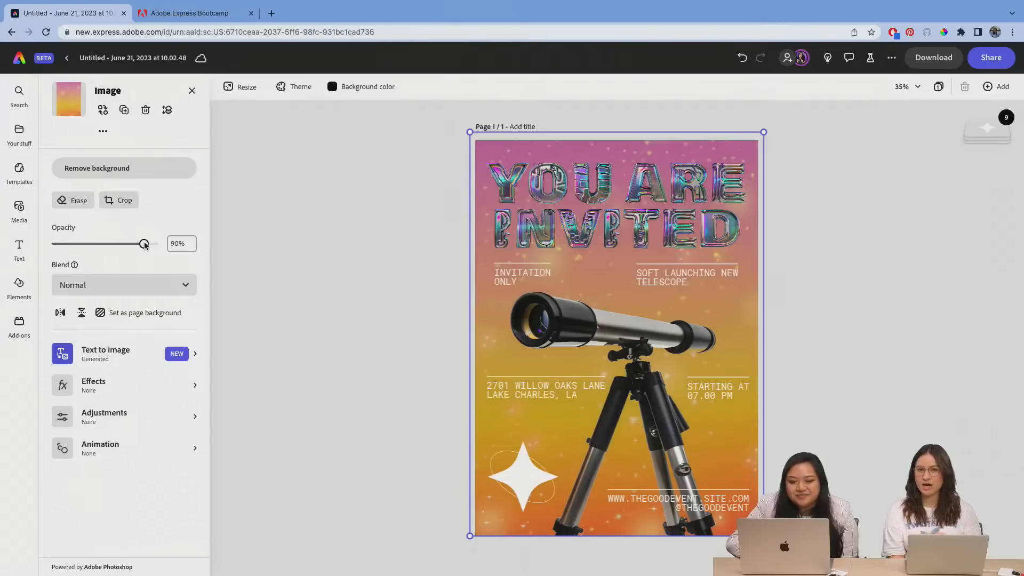
click(363, 314)
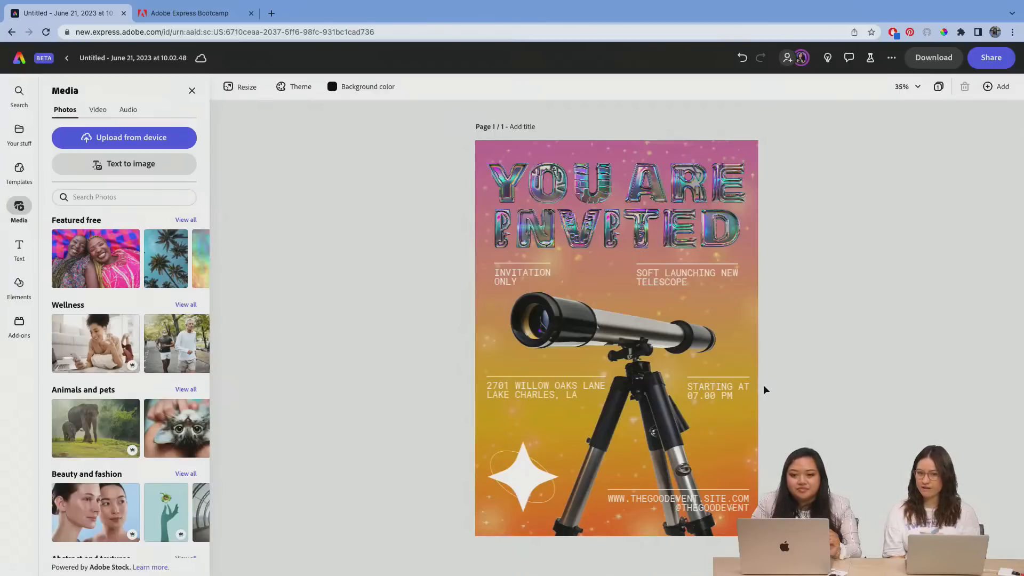
Step: Move the "YOU ARE INVITED" title up slightly and clear the selection
click(723, 228)
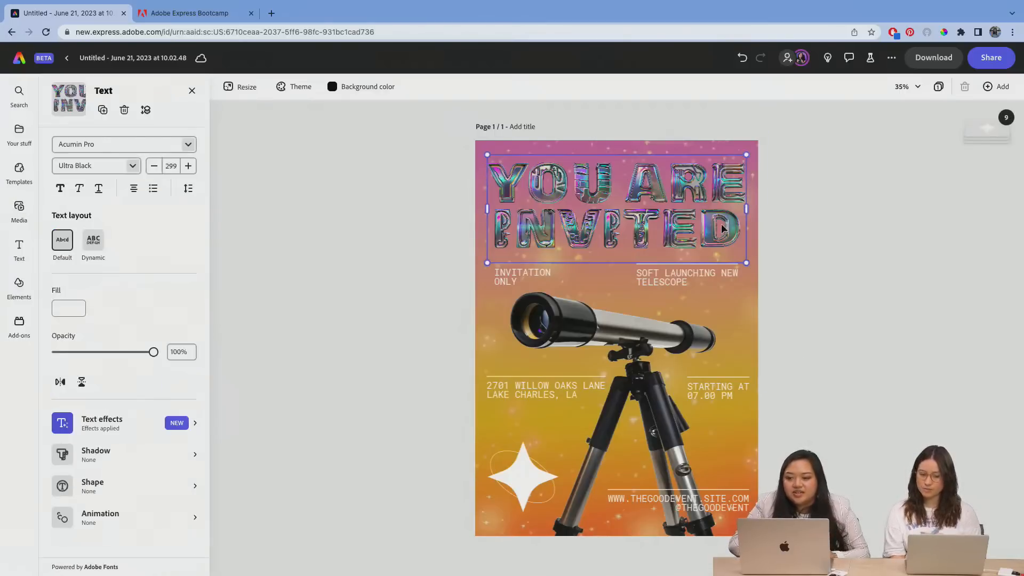
click(884, 209)
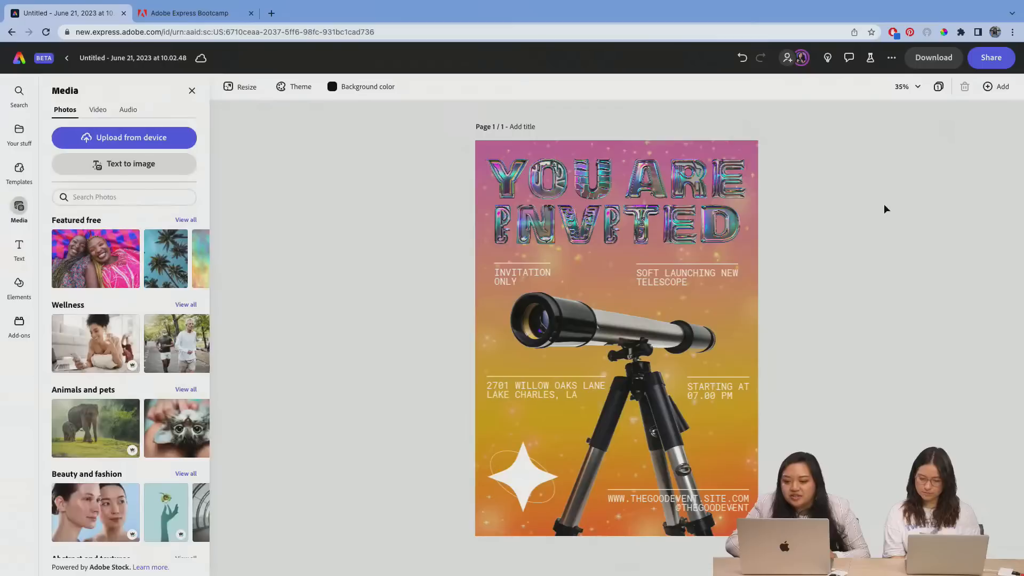
Step: Nudge the telescope up slightly, then shrink the star group below the address text and reposition it slightly
click(671, 333)
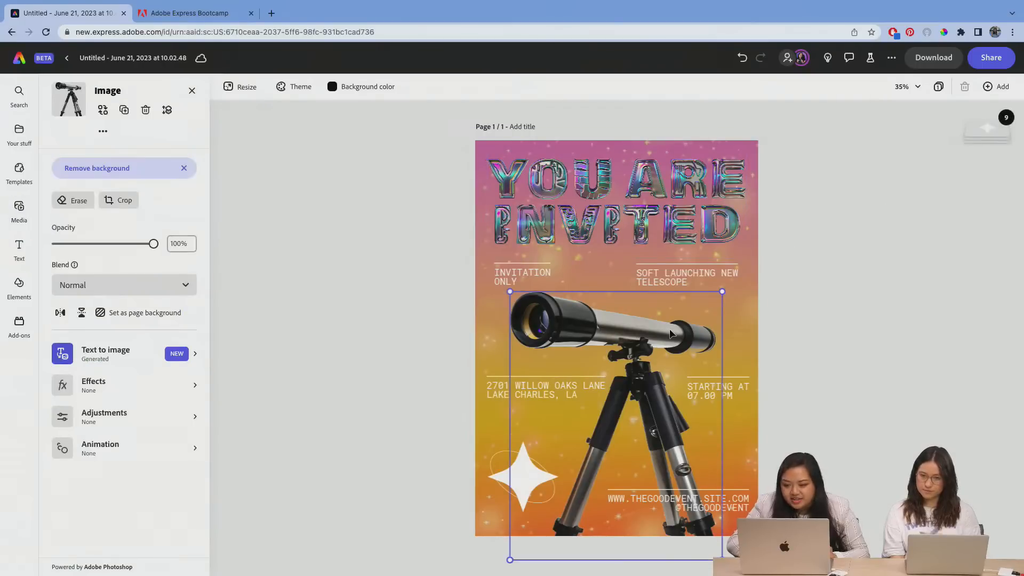
click(505, 468)
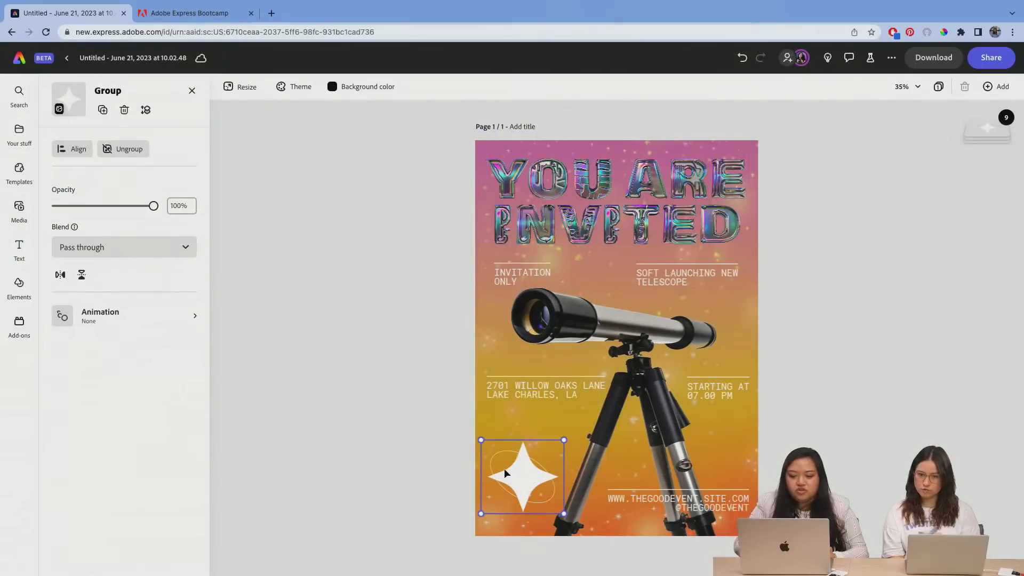
drag(564, 440, 543, 455)
drag(496, 481, 500, 477)
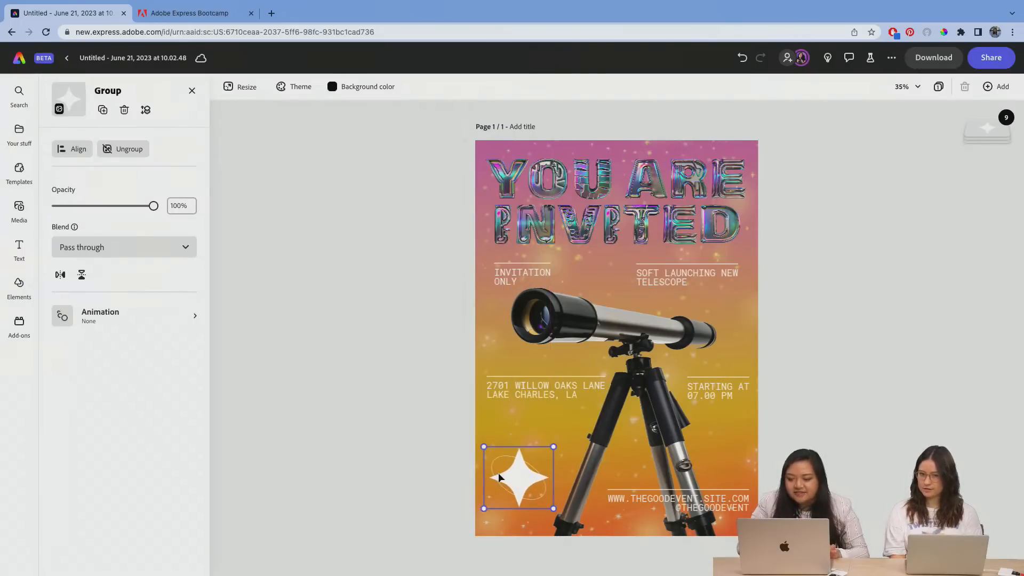
click(821, 317)
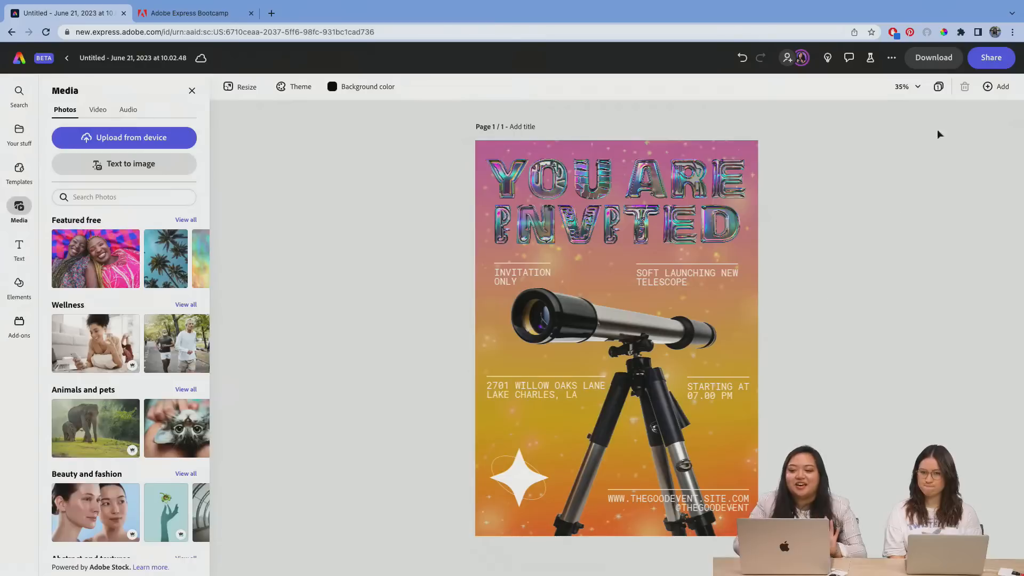
Step: Duplicate the invitation page and open the copy, page 2, from the overview of all pages
click(1002, 88)
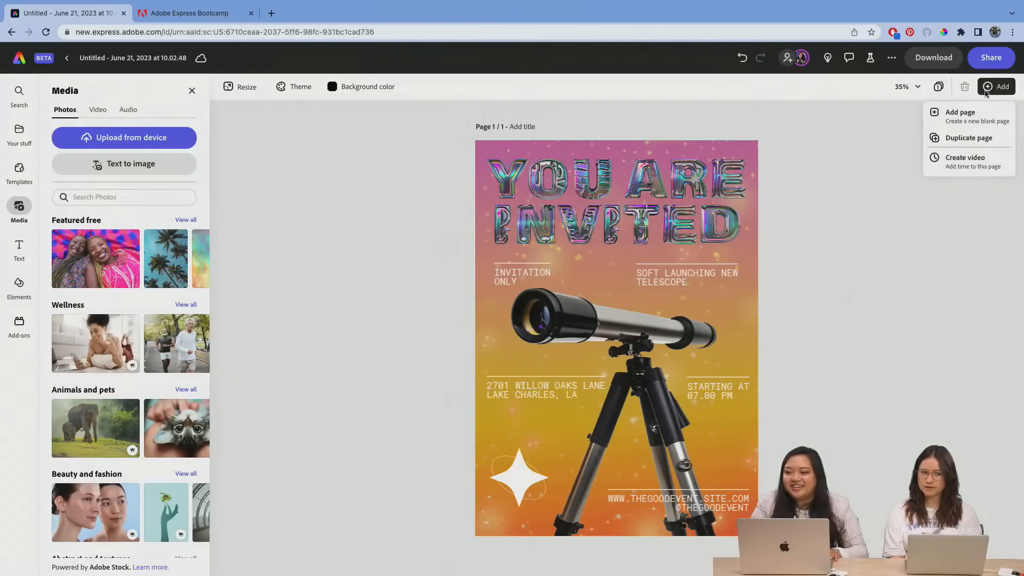
click(948, 138)
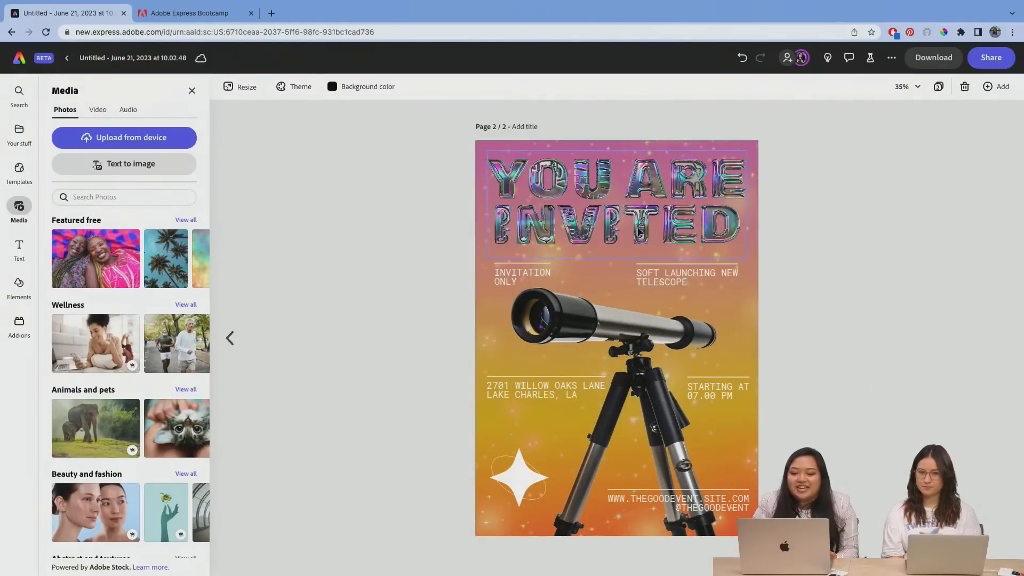
click(964, 85)
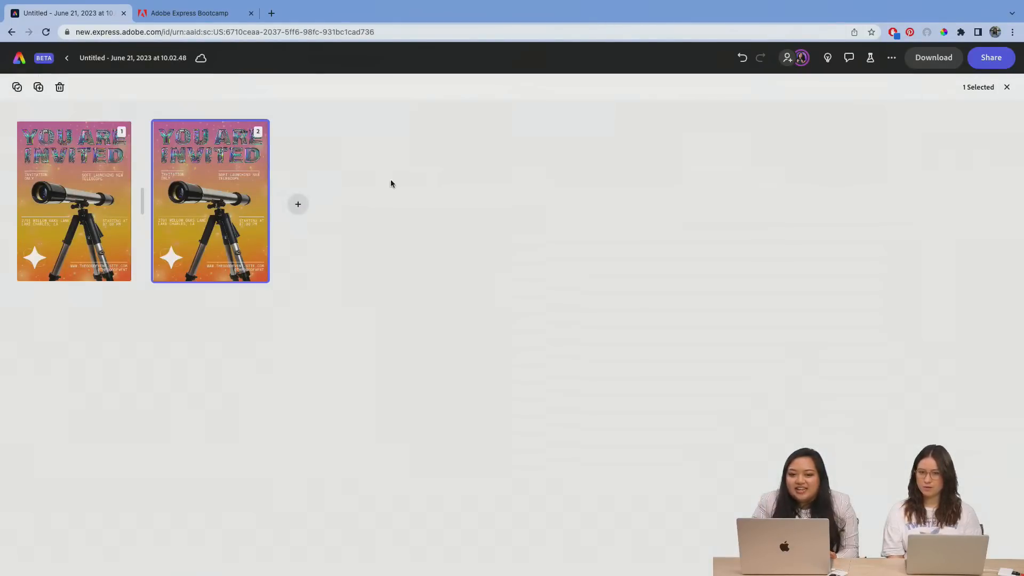
double_click(206, 184)
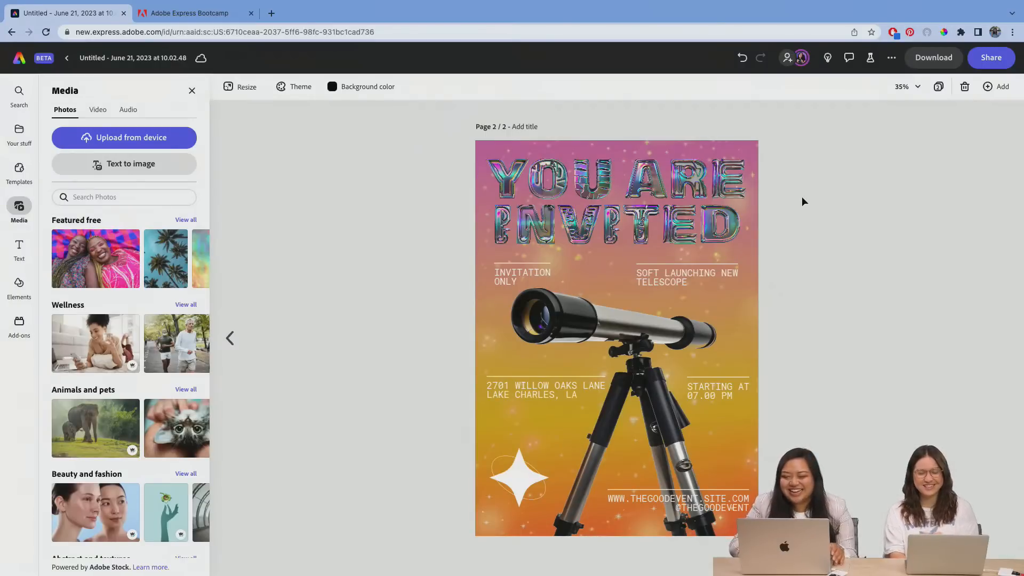
Step: Apply the Bungee in and Bungee out animations to the "YOU ARE INVITED" title on page 2
click(621, 198)
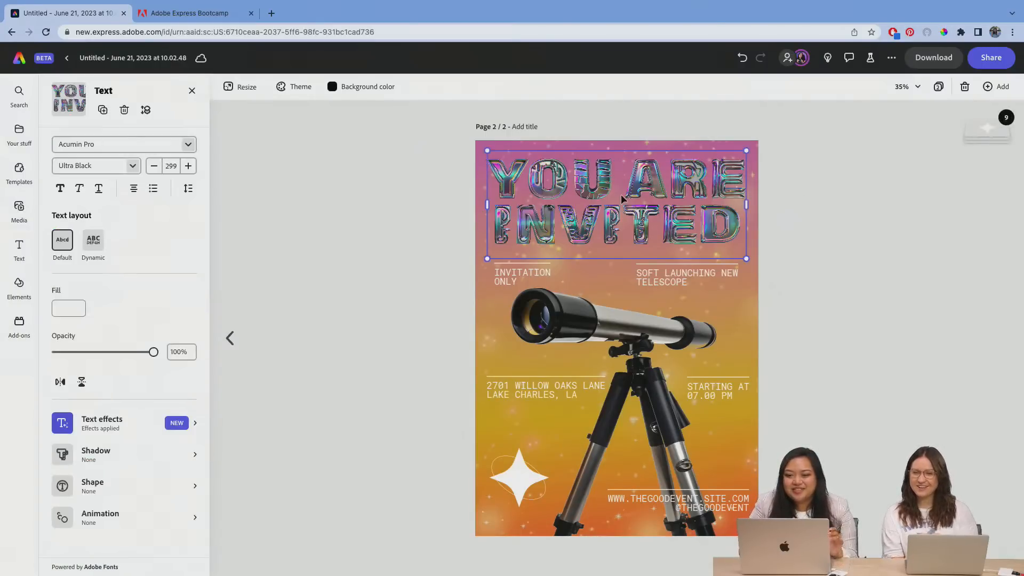
click(835, 187)
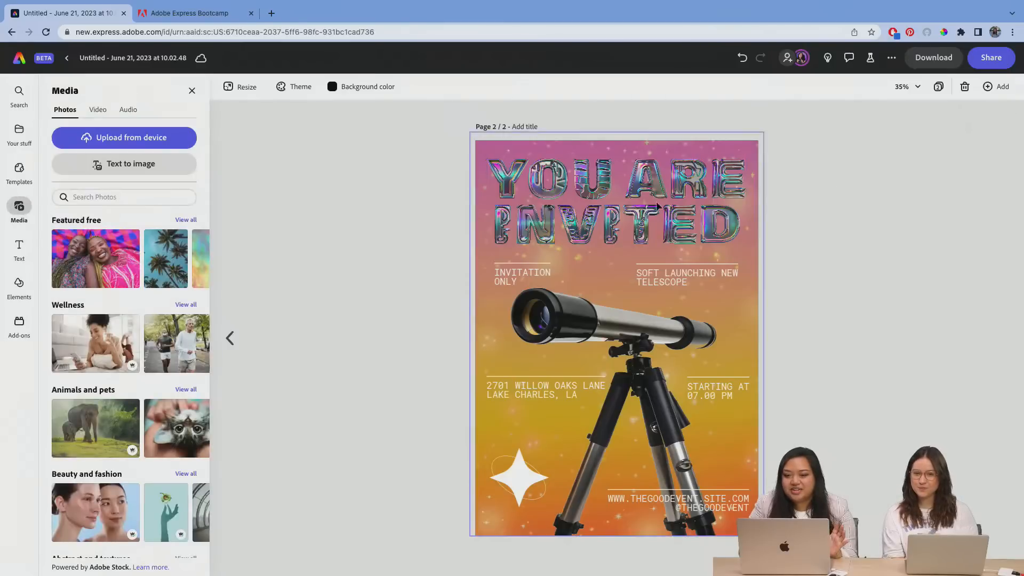
click(639, 207)
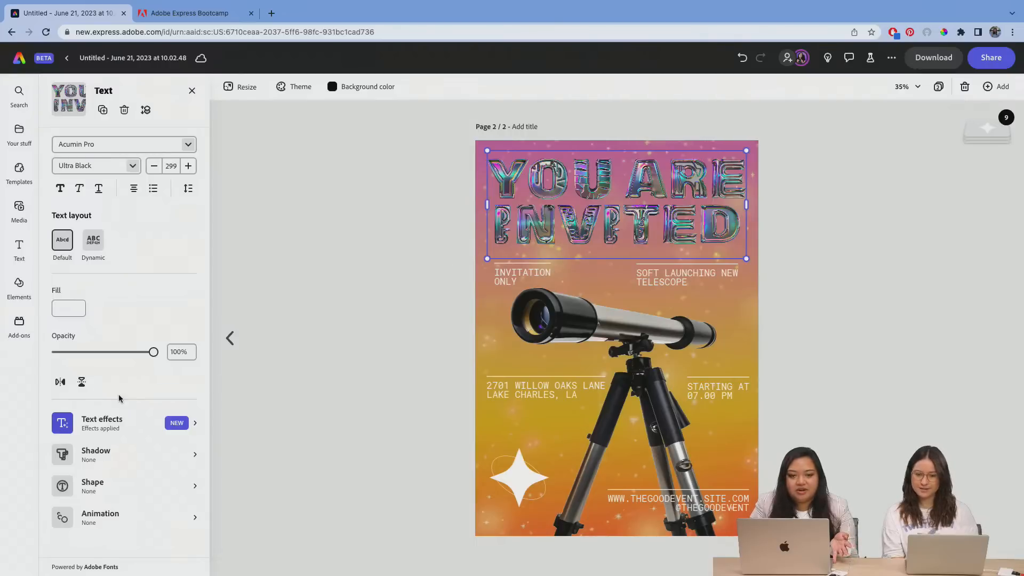
click(109, 521)
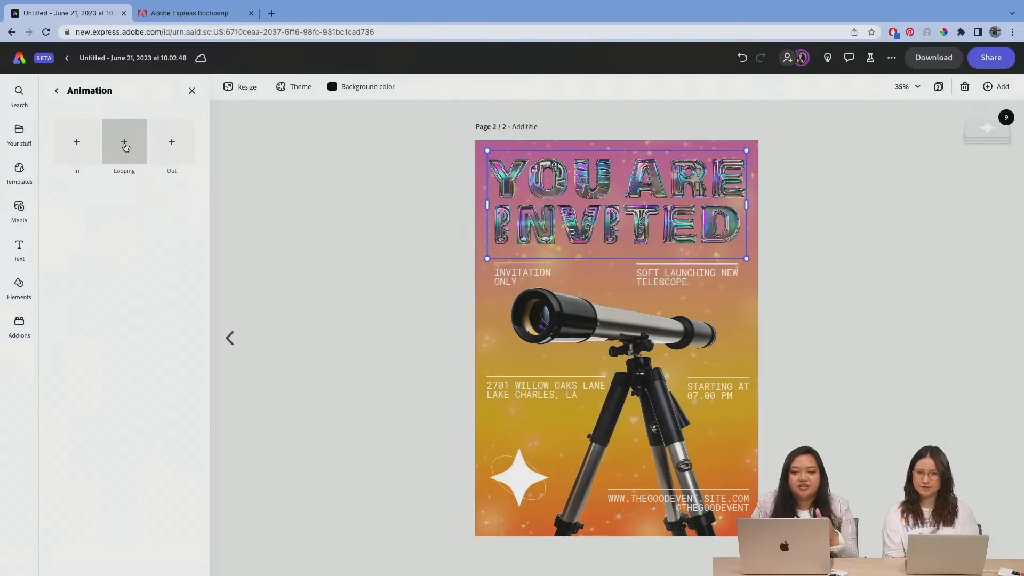
click(78, 146)
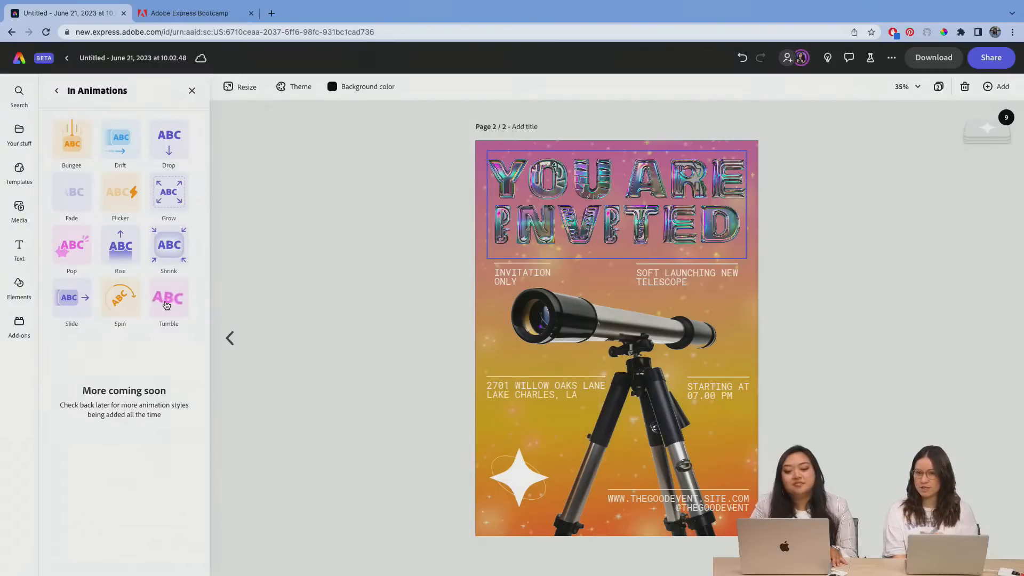
click(76, 153)
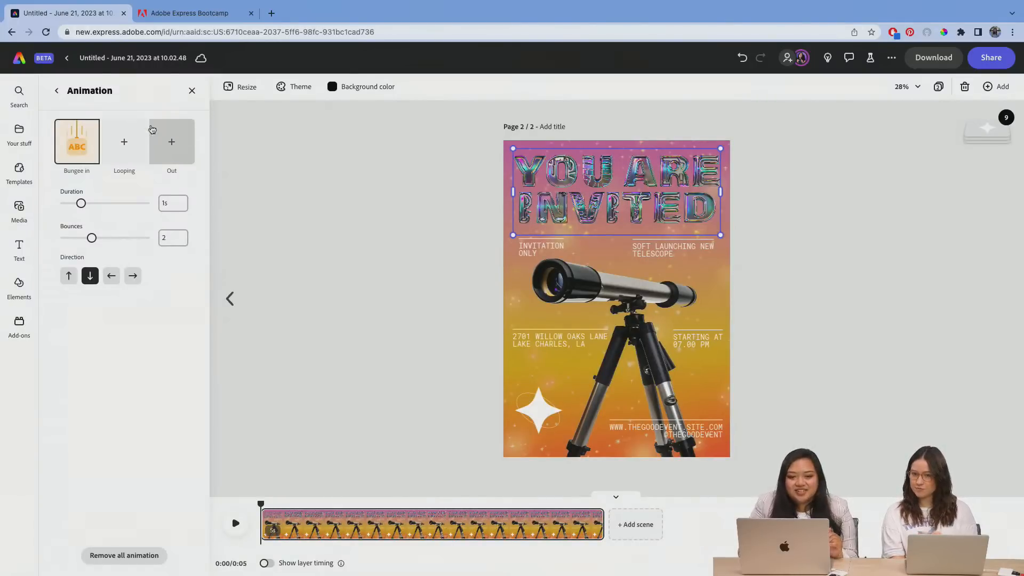
click(160, 140)
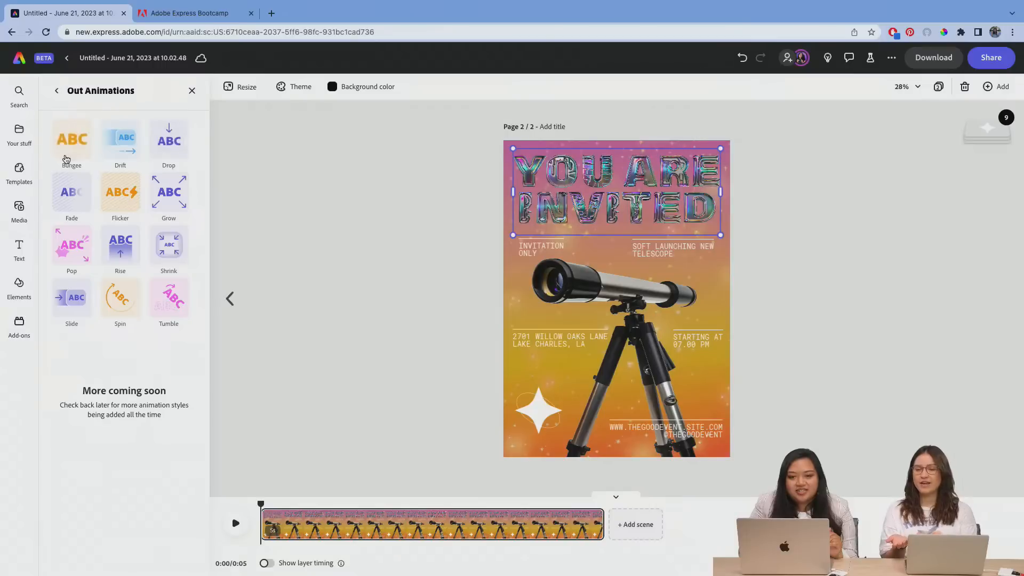
click(67, 156)
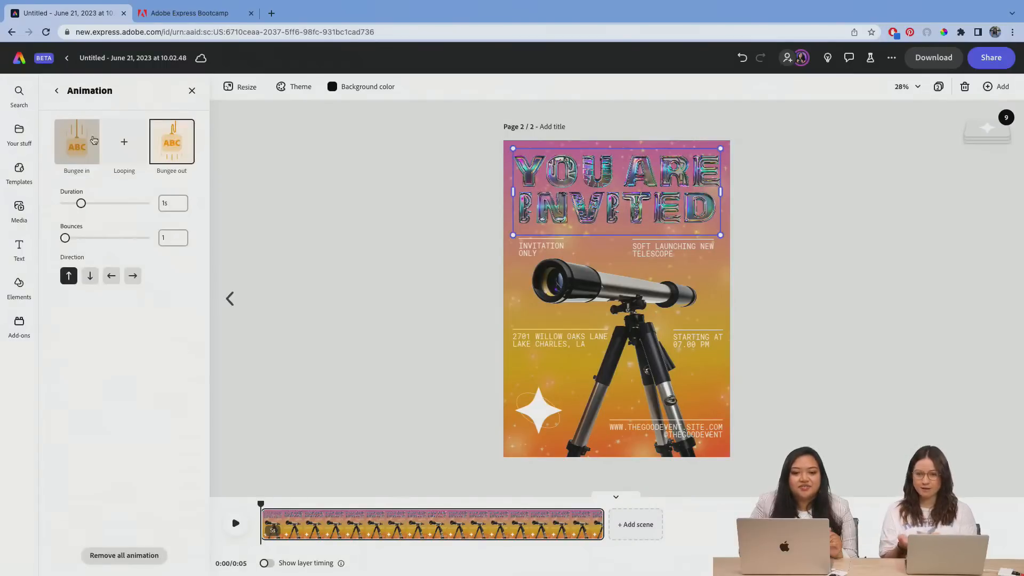
Step: Try the Breathe looping animation on the title with its speed set to 26
click(126, 141)
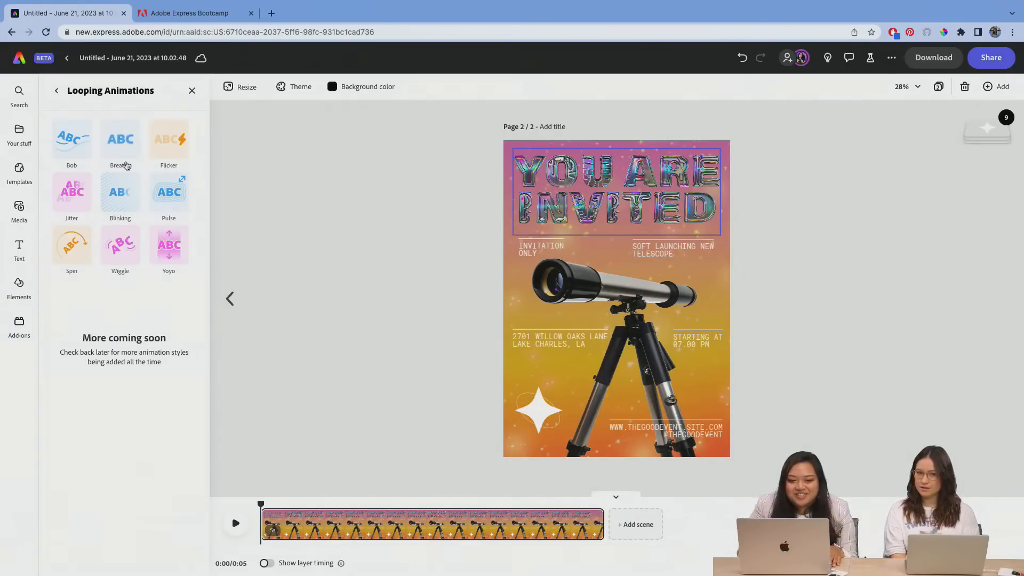
click(128, 144)
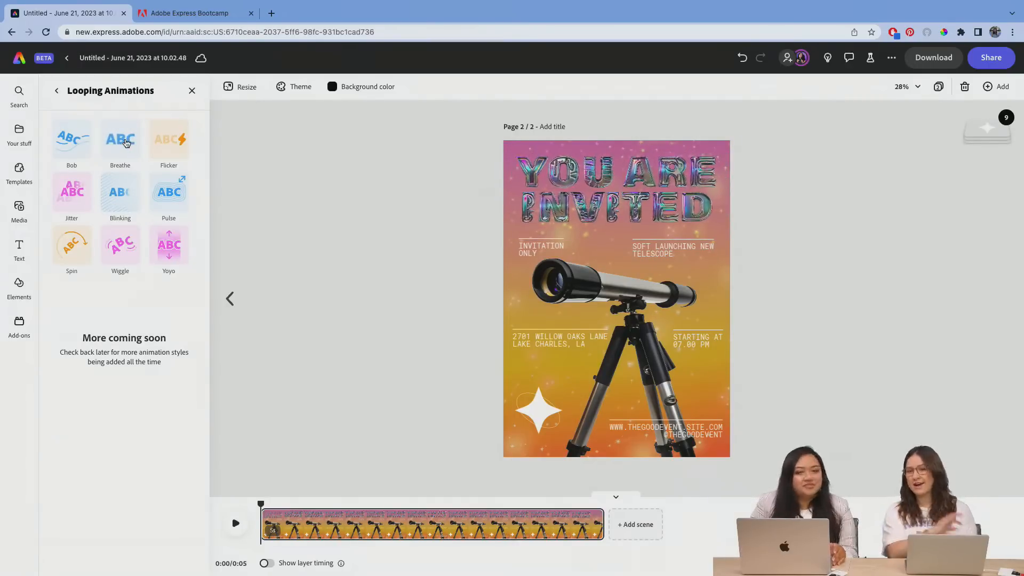
click(128, 143)
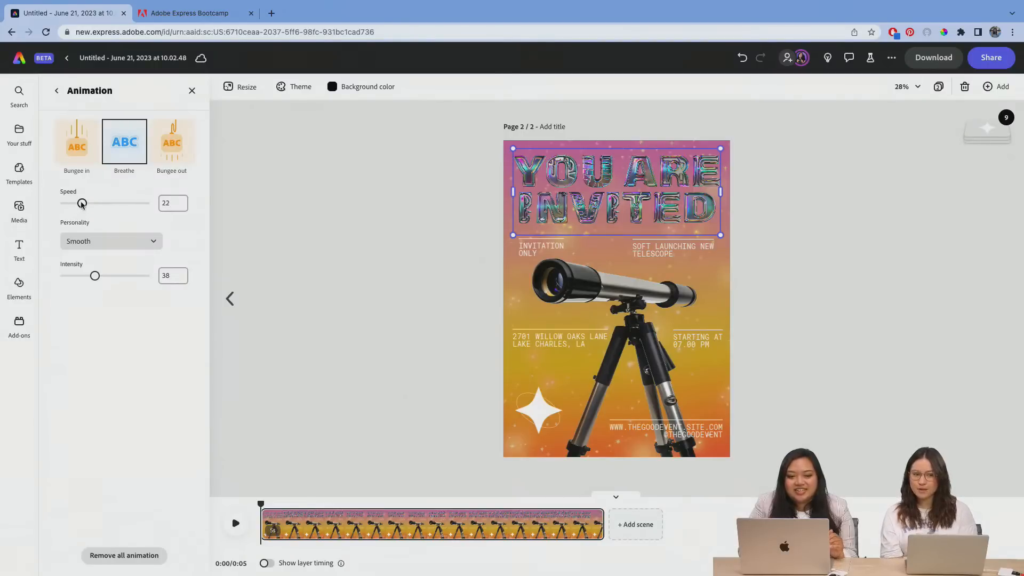
drag(83, 204, 84, 204)
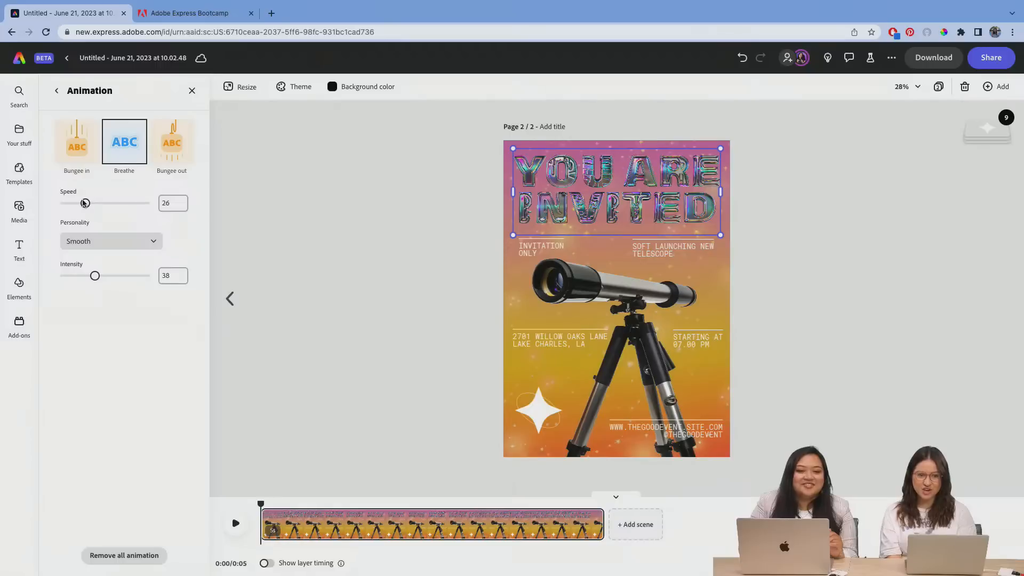
Step: Switch the title's looping animation to Wiggle with intensity 10 and speed 50, and clear the selection
click(123, 143)
click(122, 143)
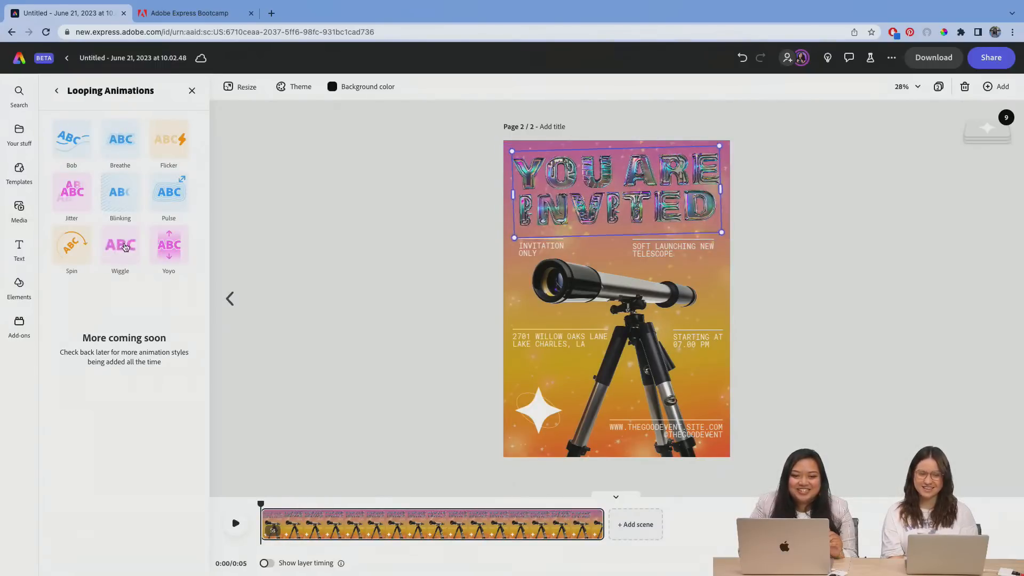
click(124, 245)
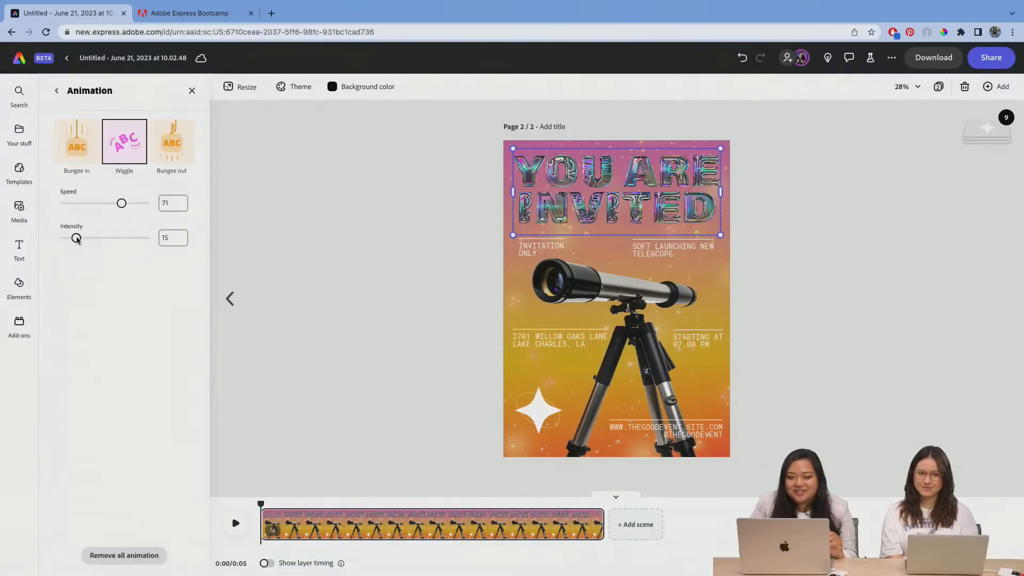
drag(76, 239, 131, 239)
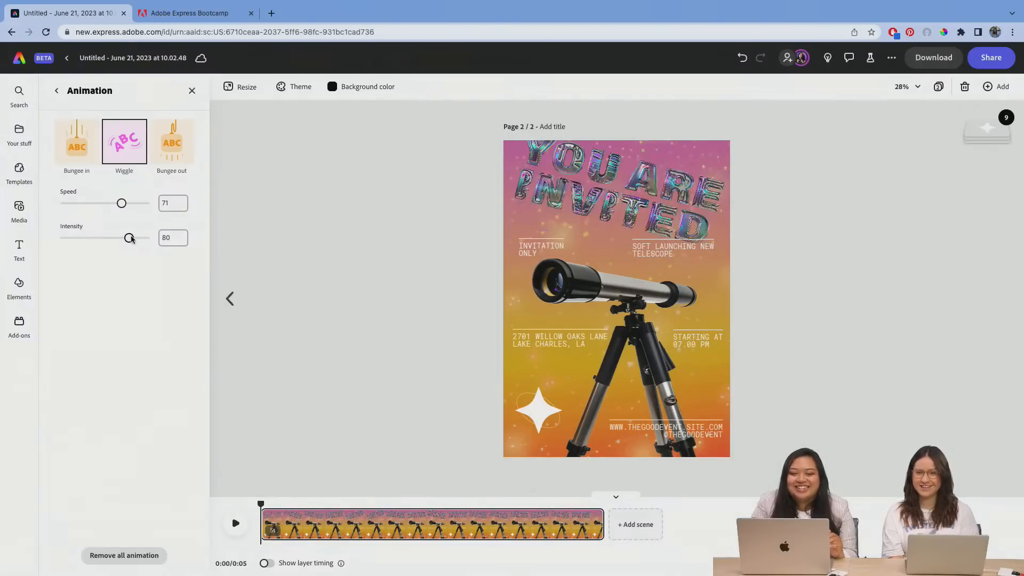
drag(131, 240, 75, 244)
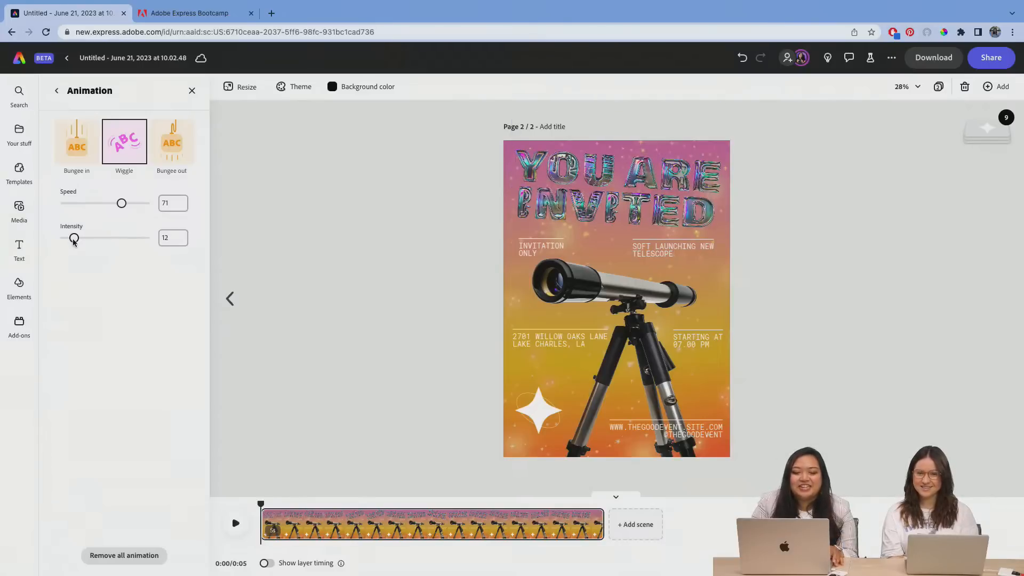
drag(76, 244, 83, 267)
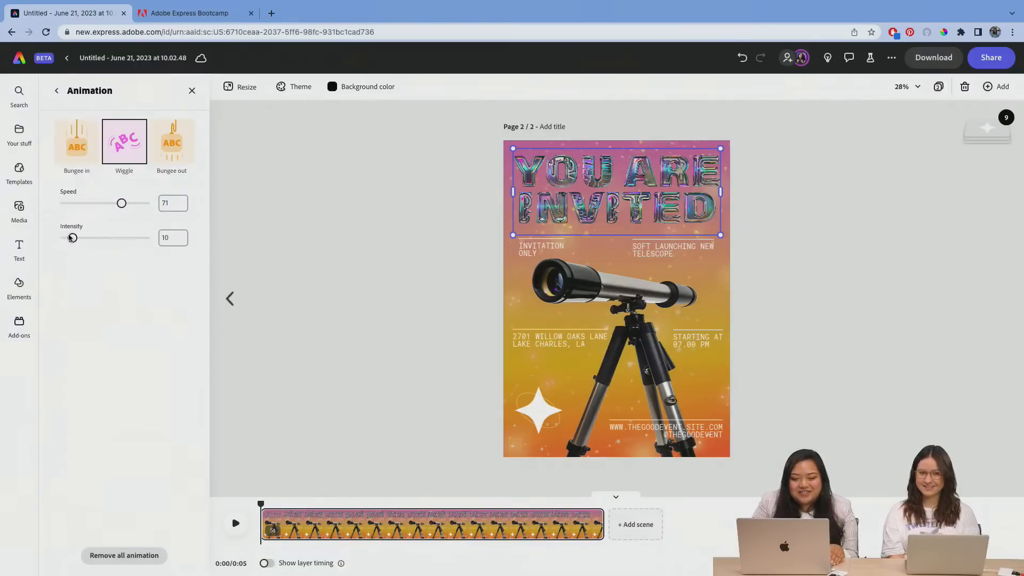
drag(123, 204, 105, 202)
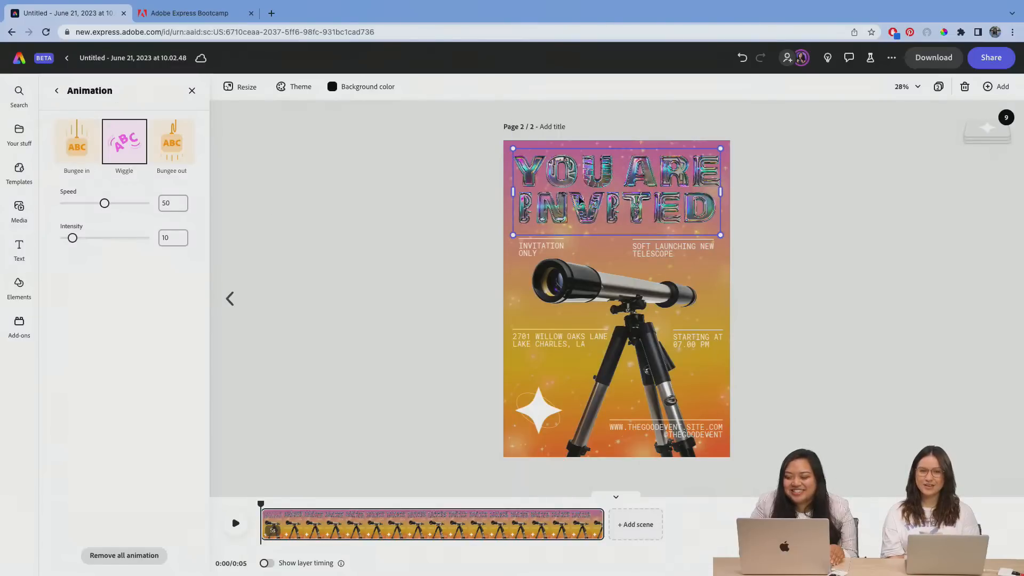
drag(574, 199, 573, 199)
click(859, 211)
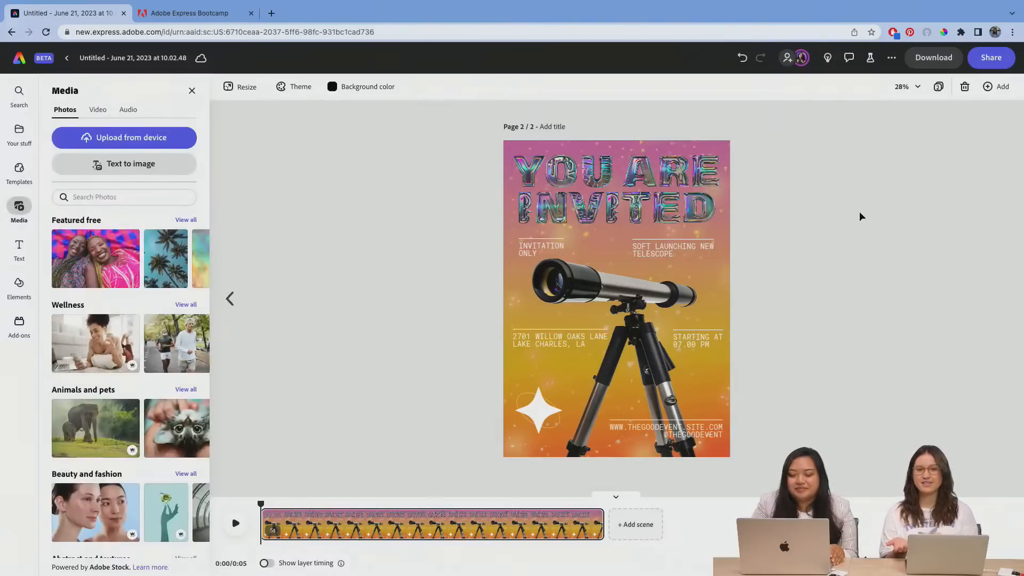
Step: Apply the Slide in animation to the "INVITATION ONLY" text group on page 2
click(550, 250)
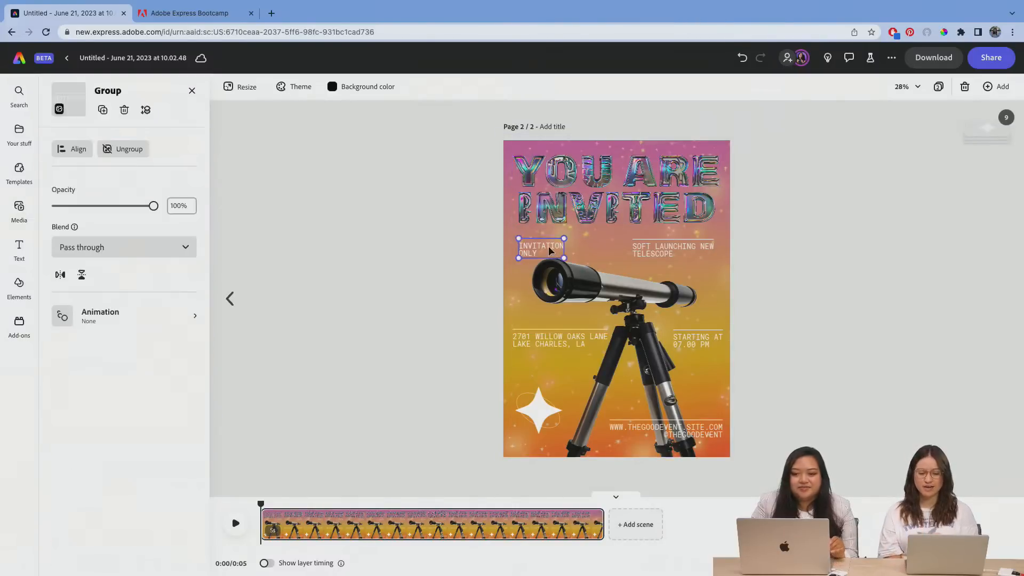
click(101, 320)
click(83, 140)
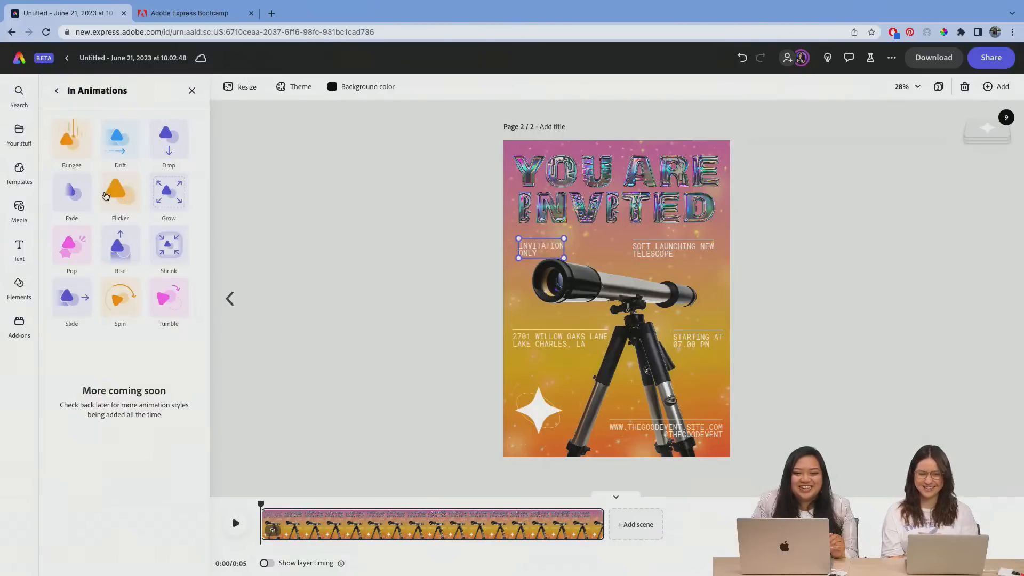
click(77, 307)
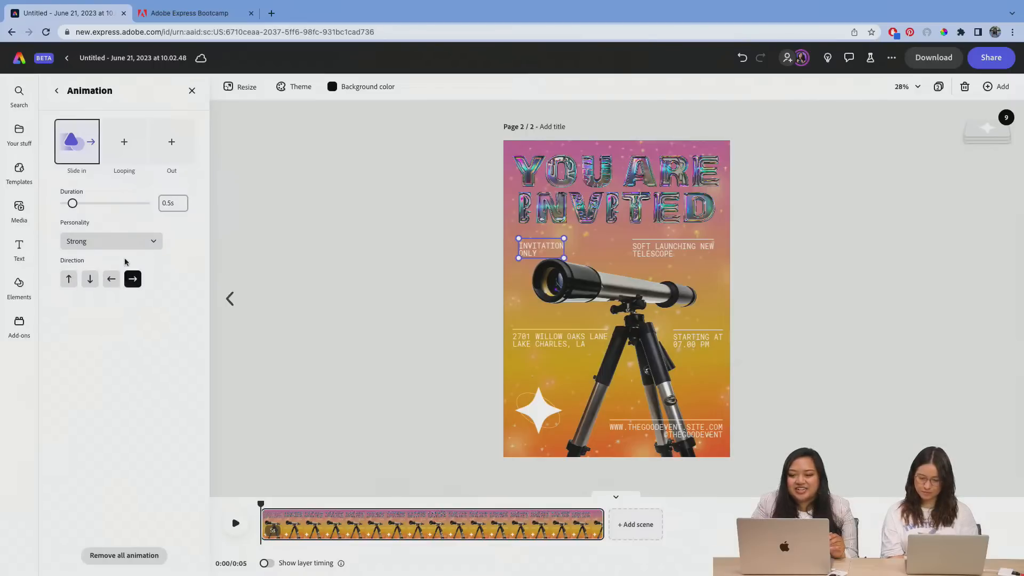
Step: Try the Loud, Energetic and Soft personalities on the "INVITATION ONLY" text's Slide in animation
click(127, 240)
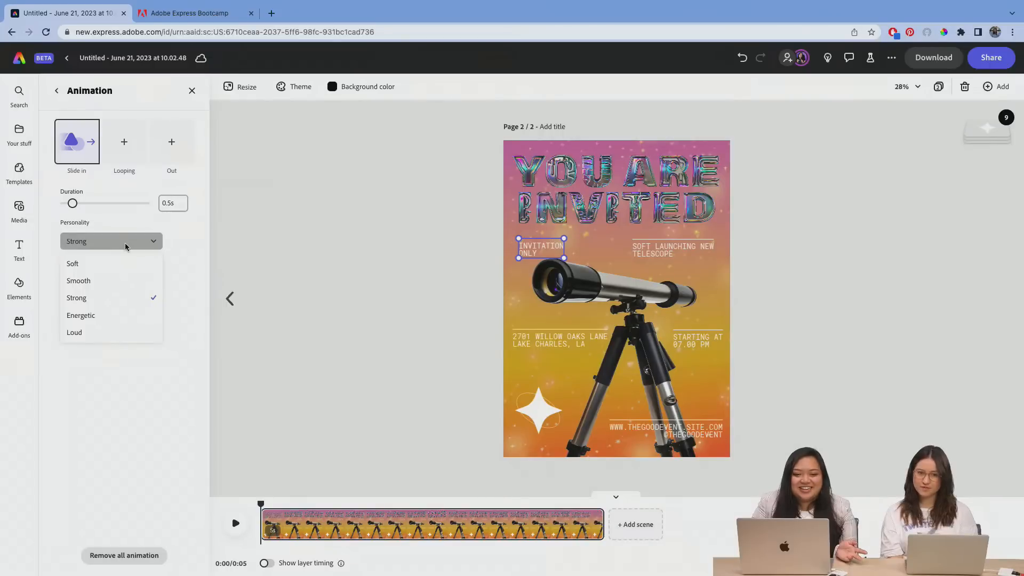
click(100, 332)
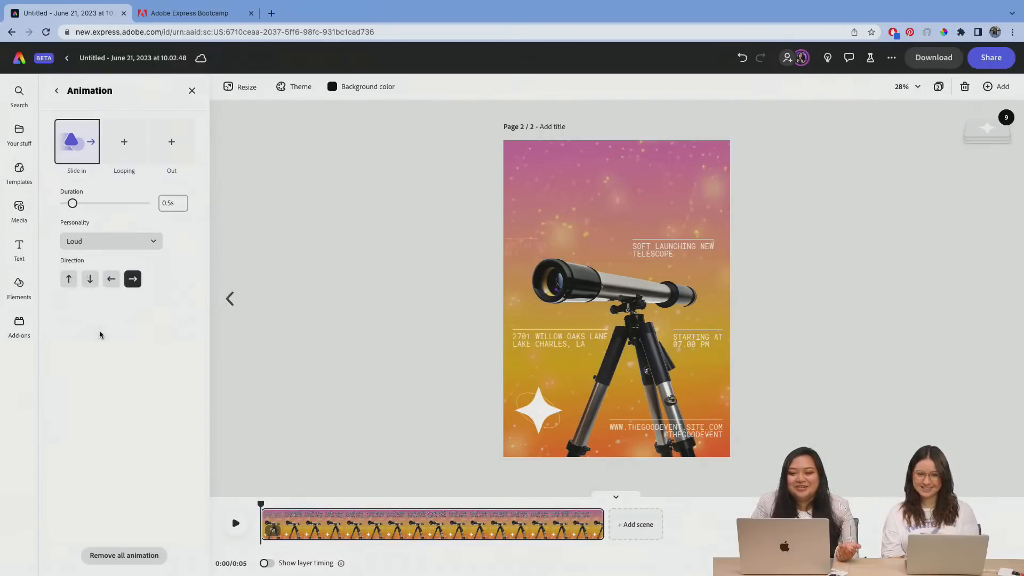
click(101, 238)
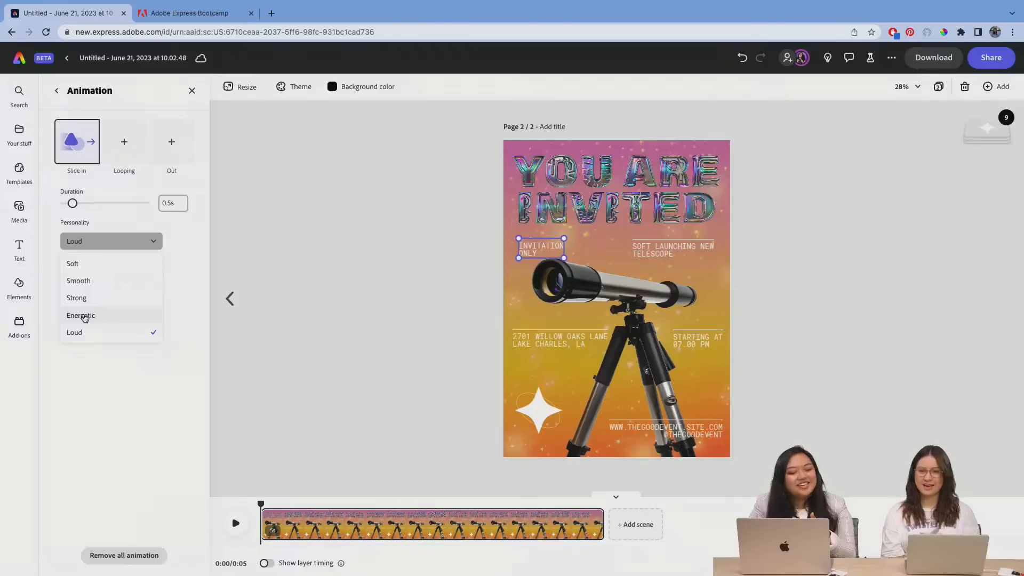
click(89, 334)
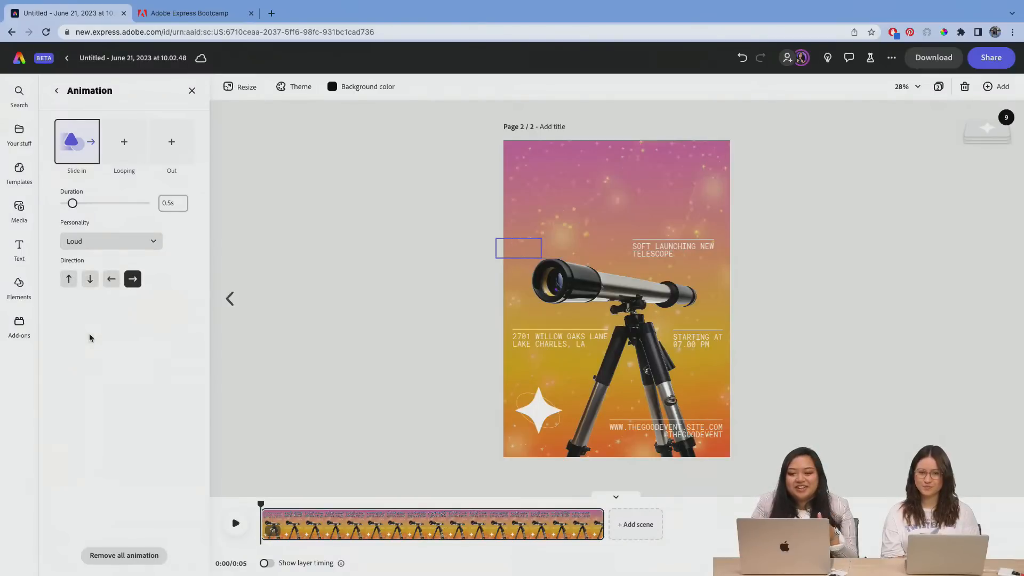
click(126, 244)
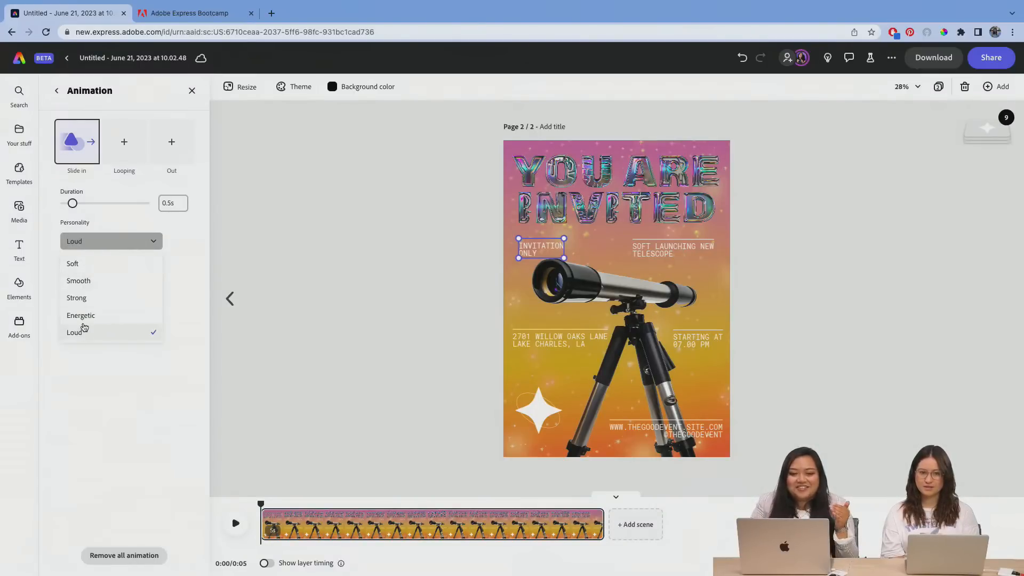
click(83, 322)
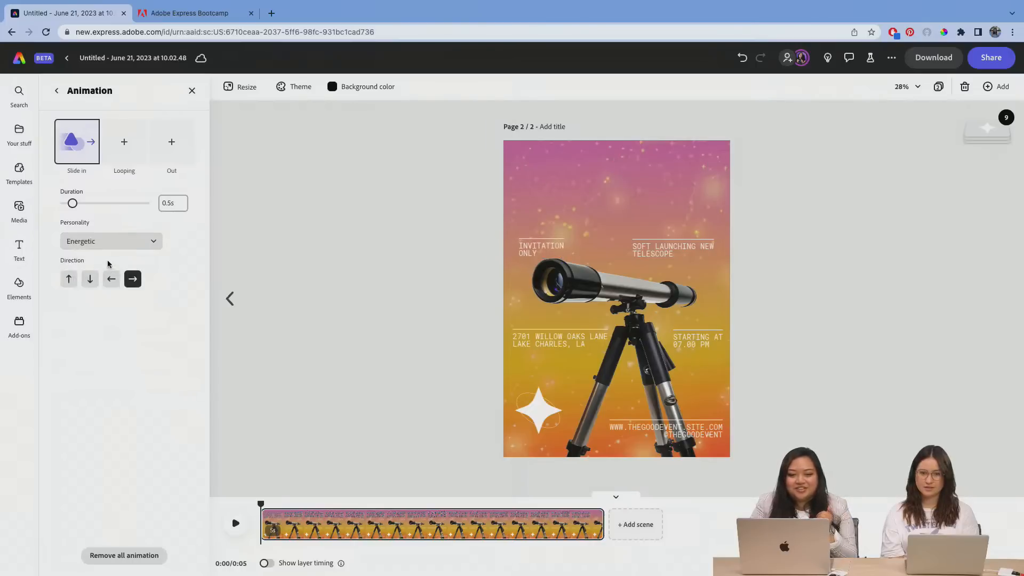
click(105, 244)
click(95, 266)
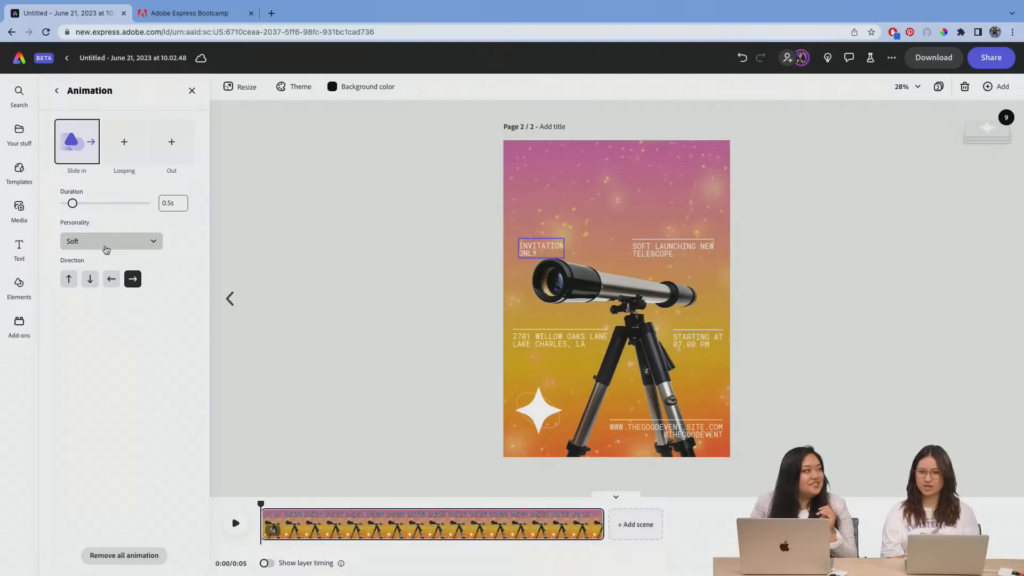
Step: Set the personality of the "INVITATION ONLY" Slide in animation to Smooth and check the available looping animations
click(105, 245)
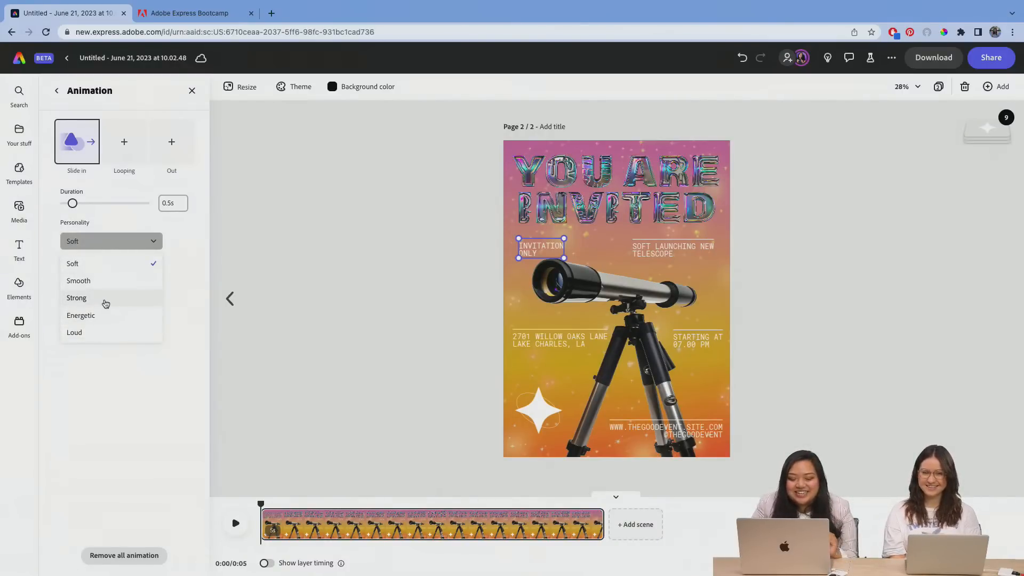
click(105, 283)
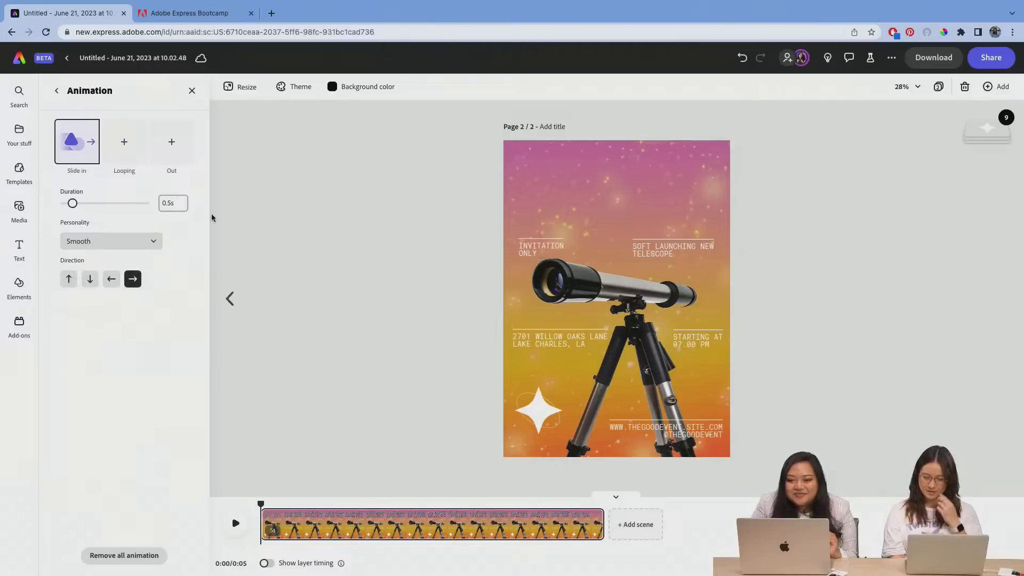
click(134, 154)
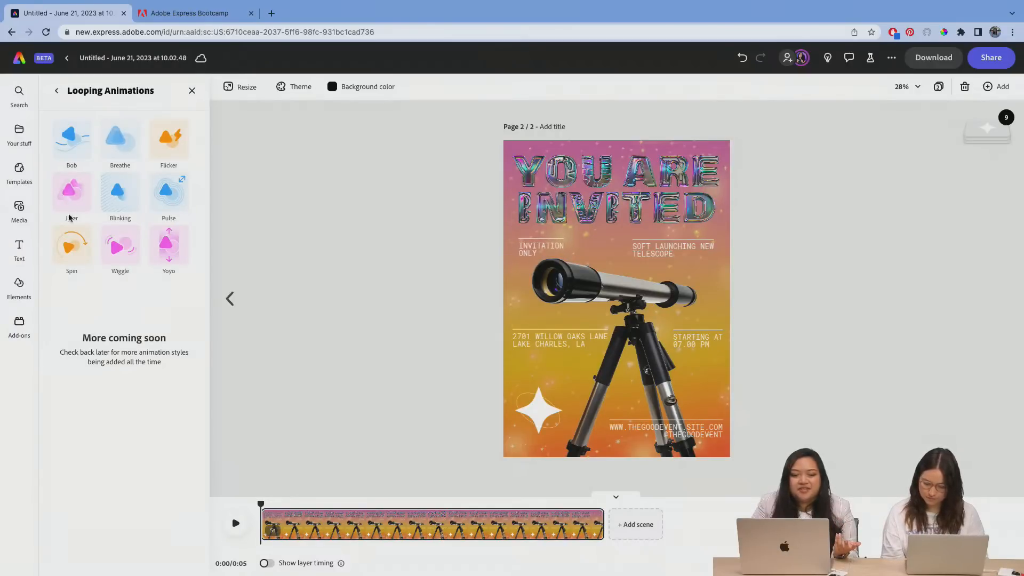
click(55, 101)
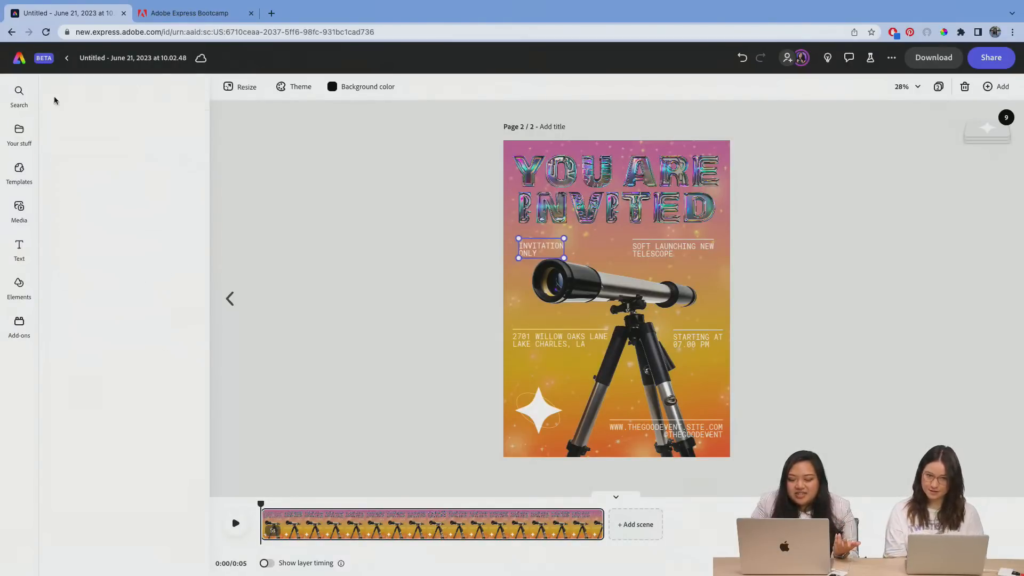
Step: Give the "INVITATION ONLY" text a Slide out animation heading left with the Smooth personality, and clear the selection
click(169, 140)
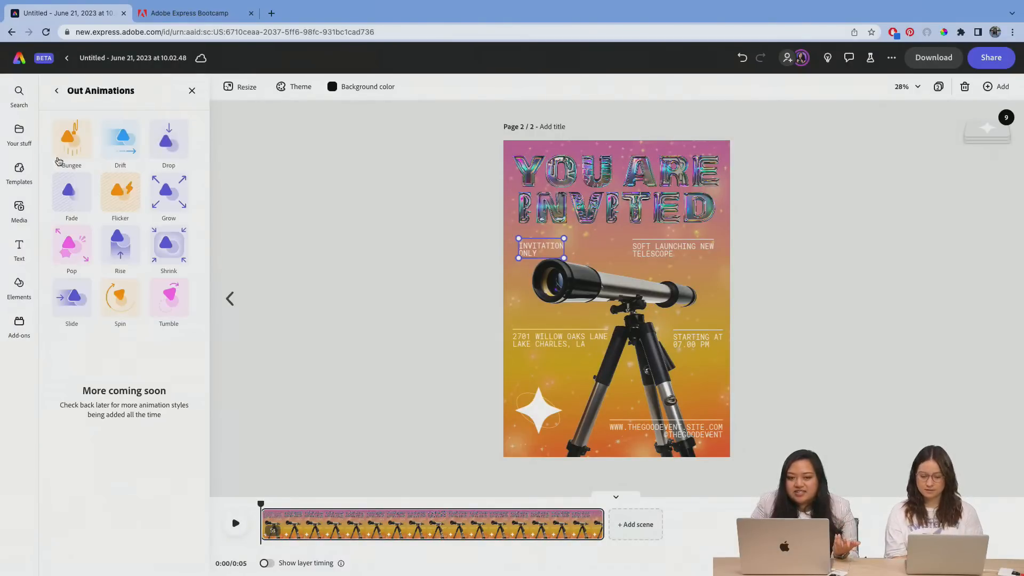
click(65, 302)
click(112, 279)
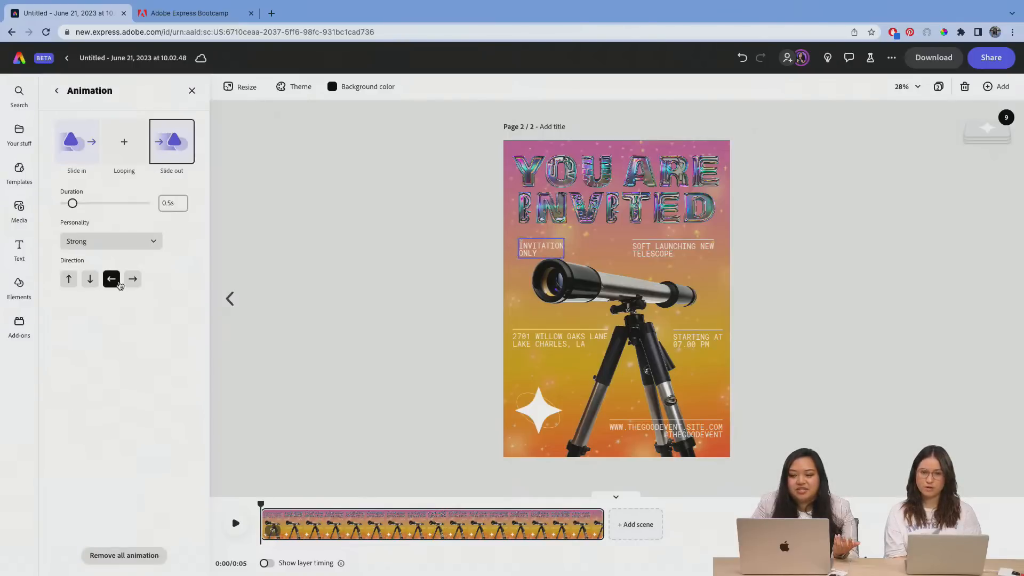
click(117, 240)
click(85, 279)
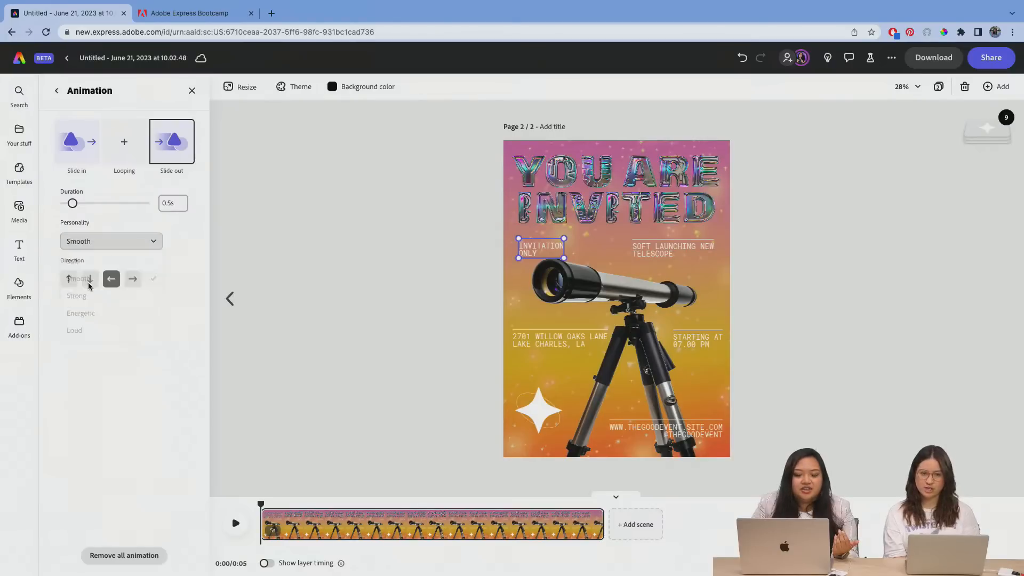
click(648, 240)
click(652, 248)
click(816, 247)
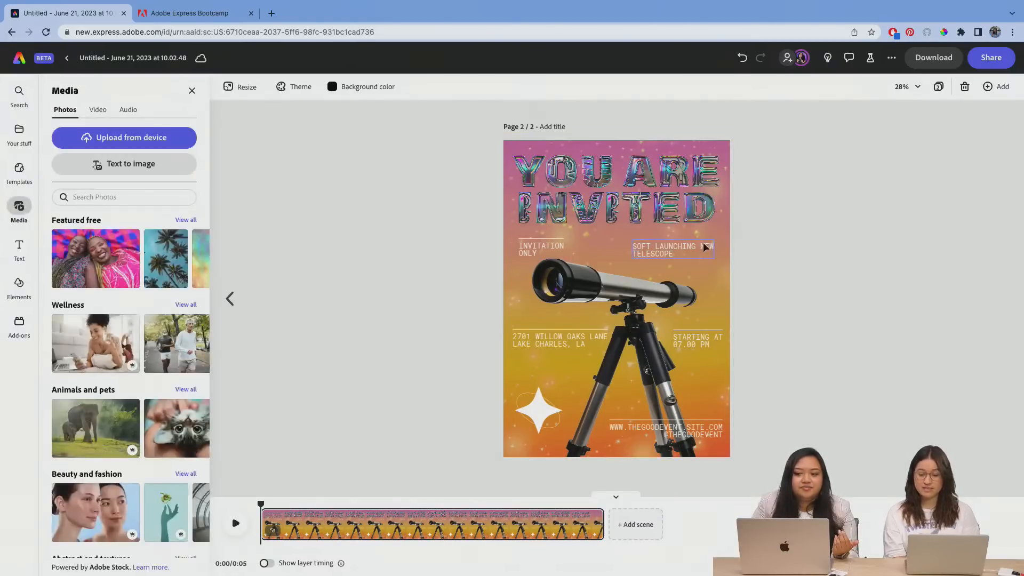
Step: Apply a Slide in animation to the "SOFT LAUNCHING NEW TELESCOPE" text, heading left with the Smooth personality
click(704, 243)
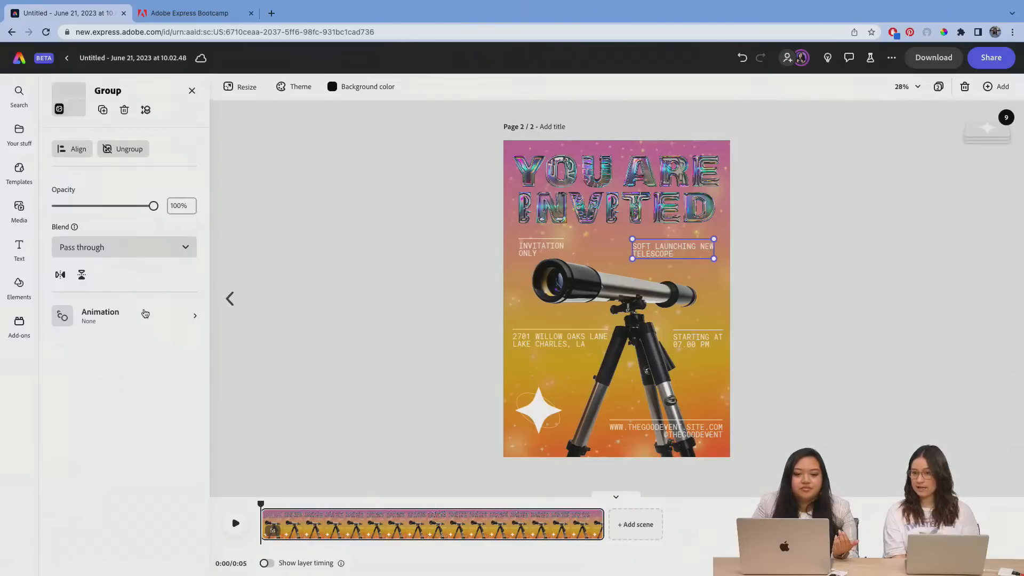
click(145, 313)
click(86, 142)
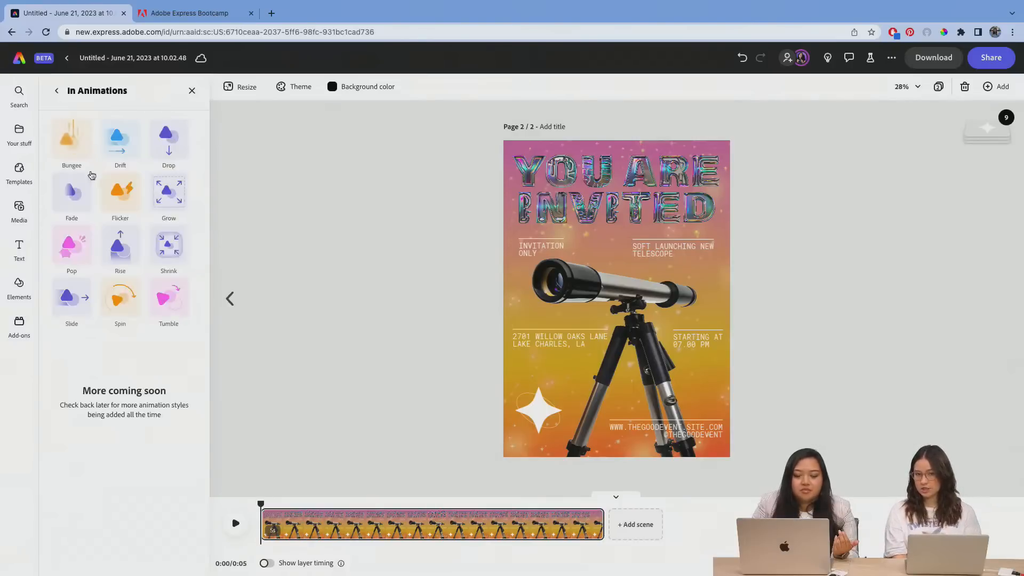
click(71, 297)
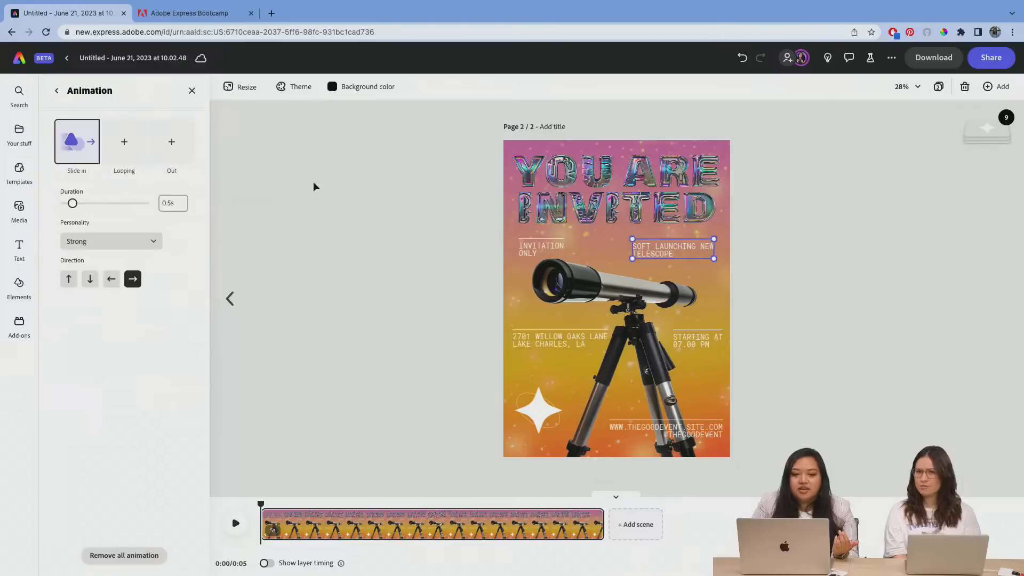
click(111, 279)
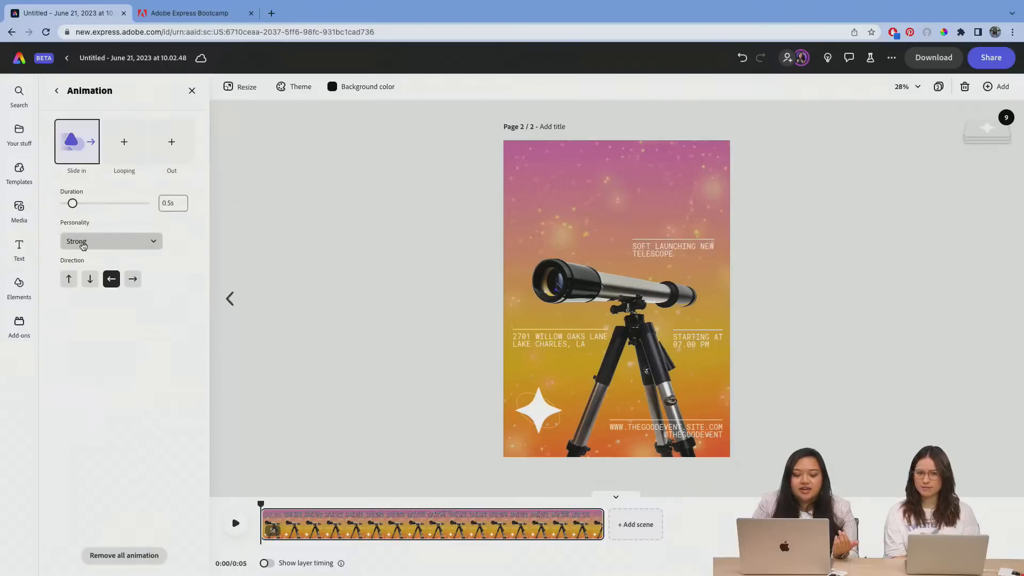
click(83, 243)
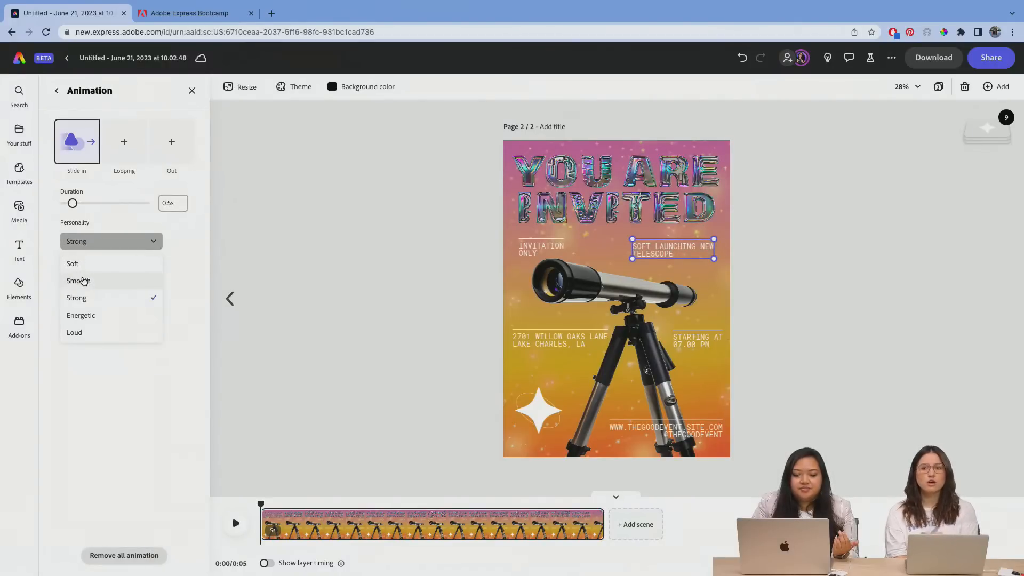
click(83, 282)
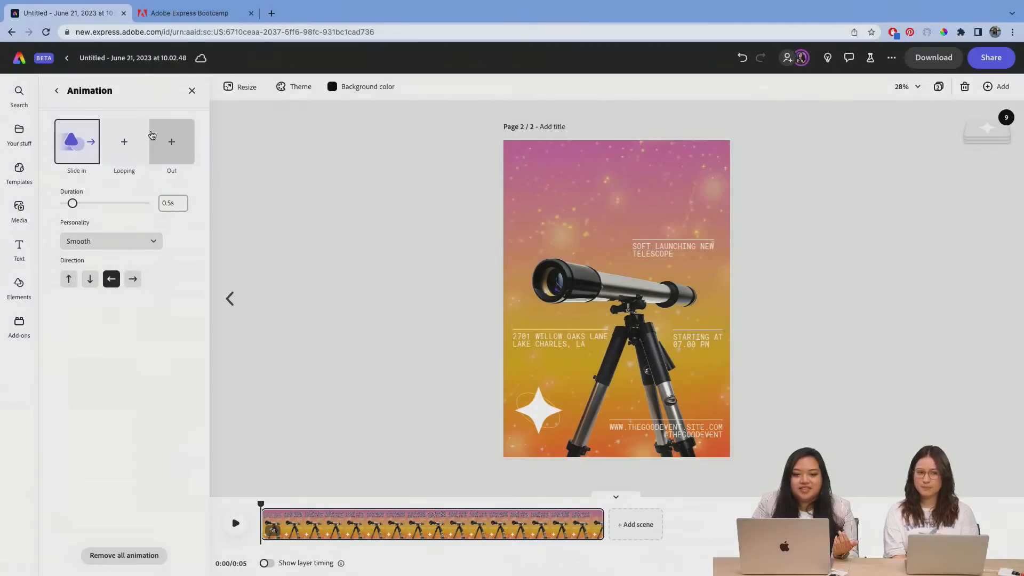
Step: Add a Slide out animation heading right with the Smooth personality to the "SOFT LAUNCHING NEW TELESCOPE" text, and clear the selection
click(156, 139)
click(74, 298)
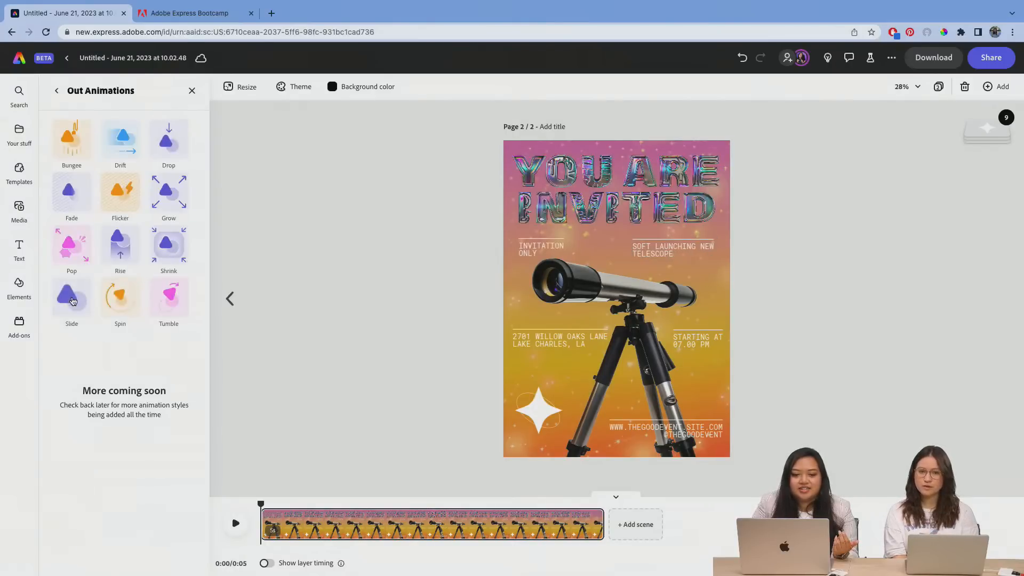
click(109, 241)
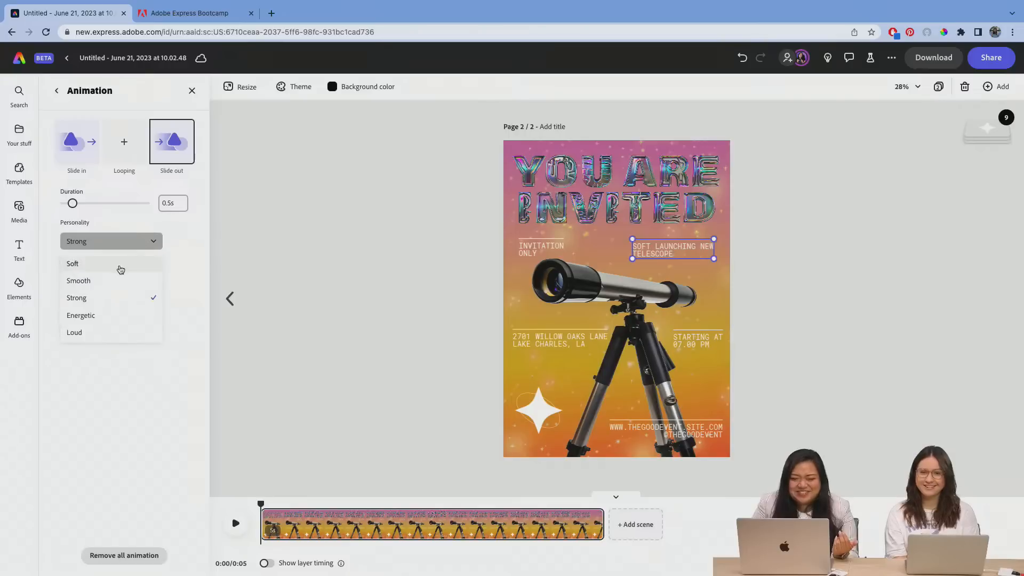
click(113, 280)
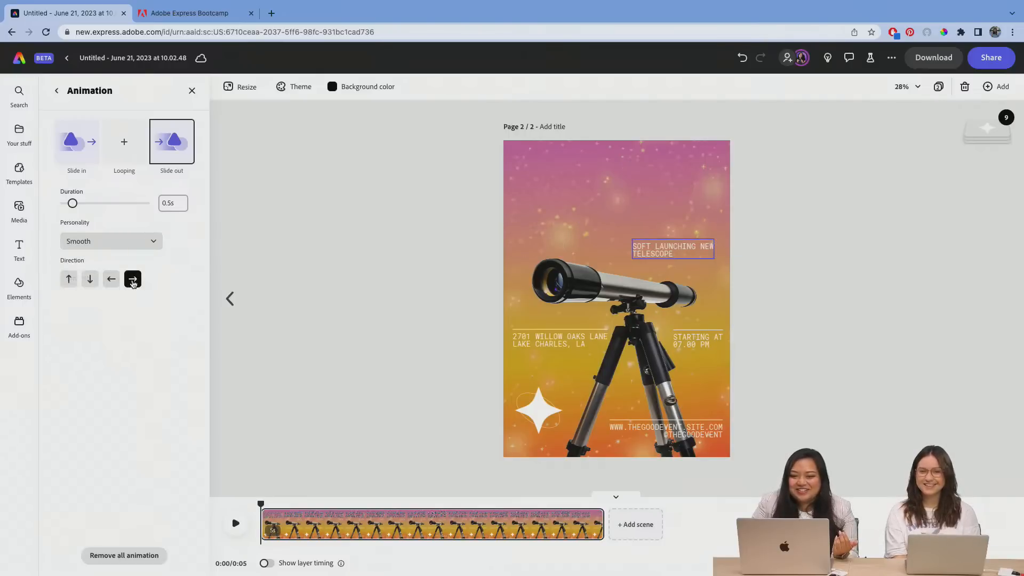
click(276, 209)
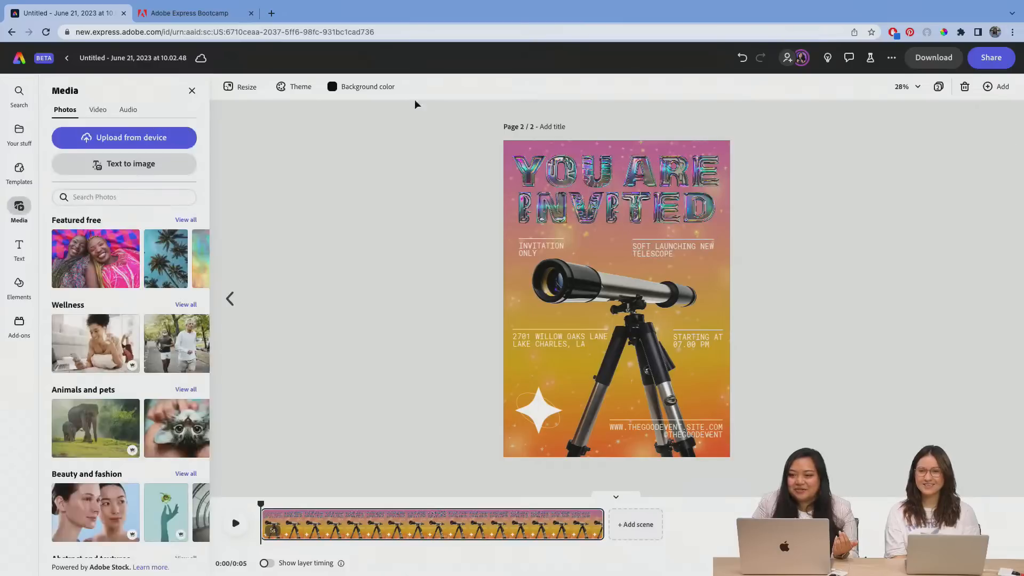
Step: Review the file format and video resolution options for downloading the selected page, and close the download settings
click(932, 65)
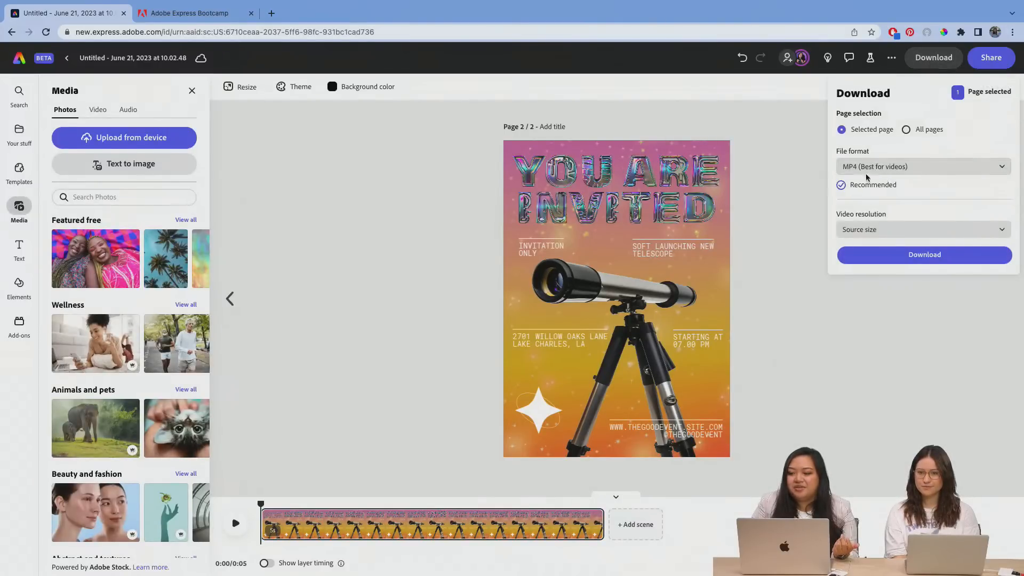
click(927, 163)
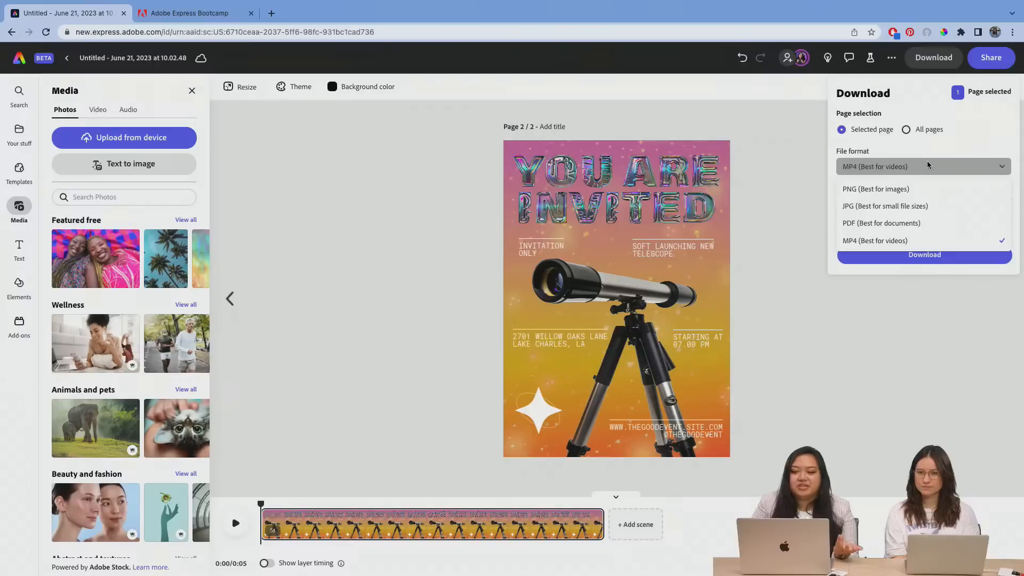
click(827, 217)
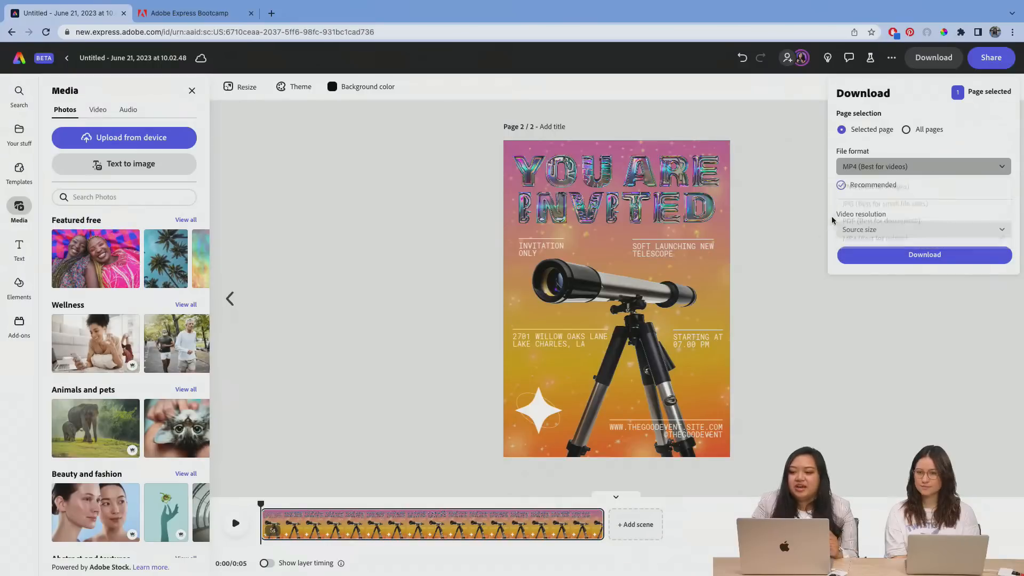
click(883, 230)
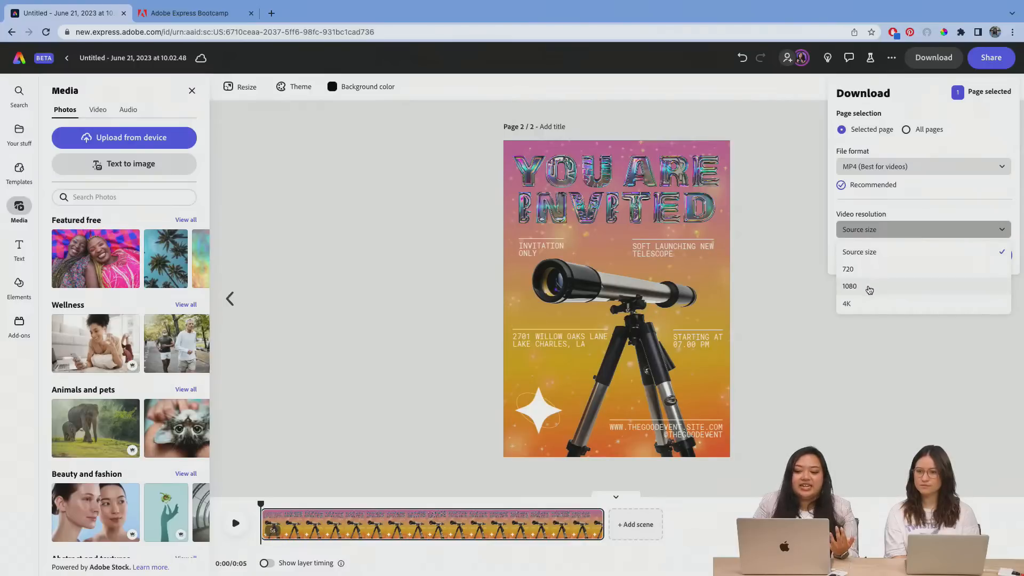
click(819, 362)
click(819, 360)
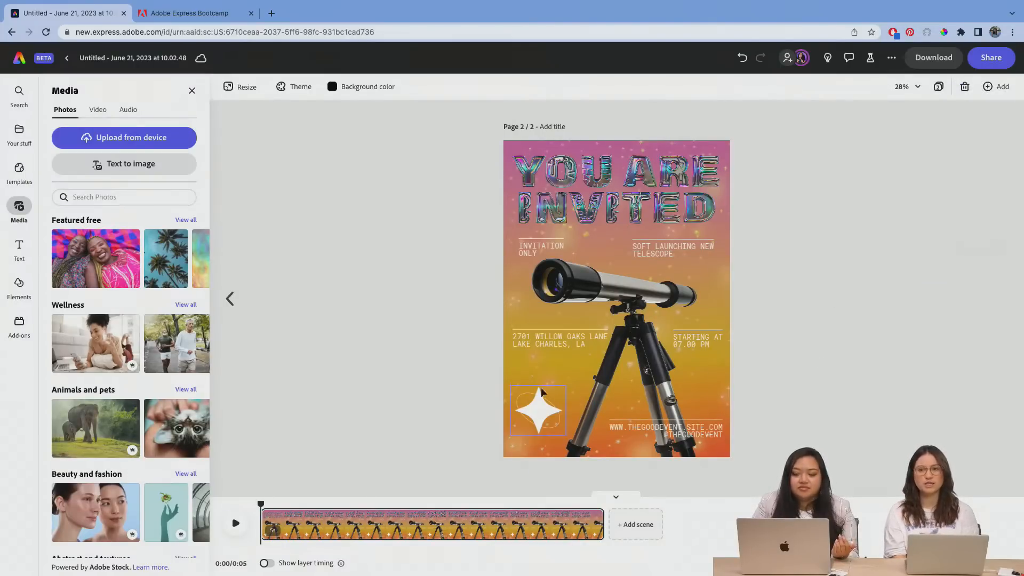
Step: Apply a Slide in animation heading right with the Smooth personality to the venue address text
click(523, 336)
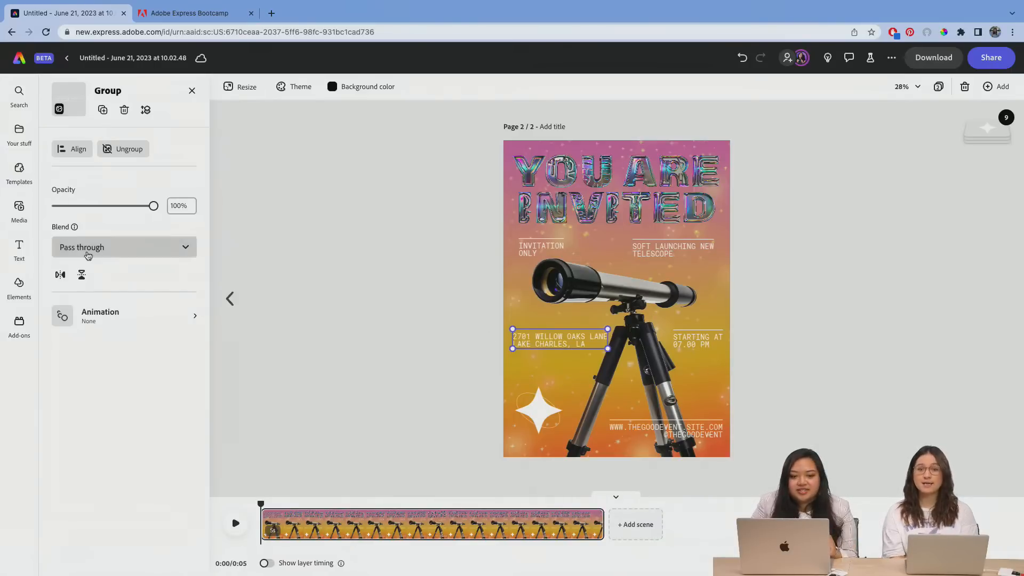
click(111, 313)
click(75, 139)
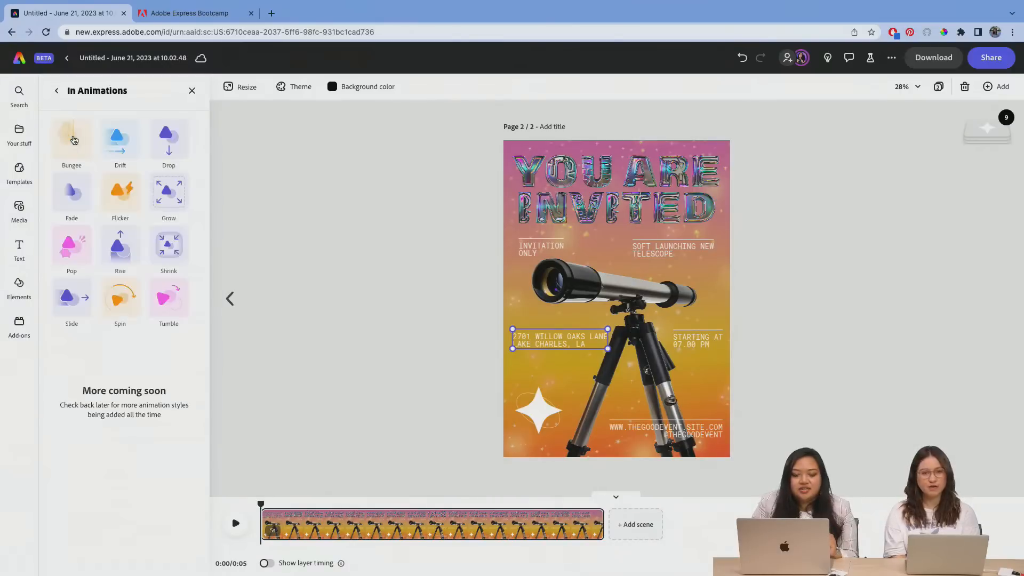
click(75, 302)
click(92, 242)
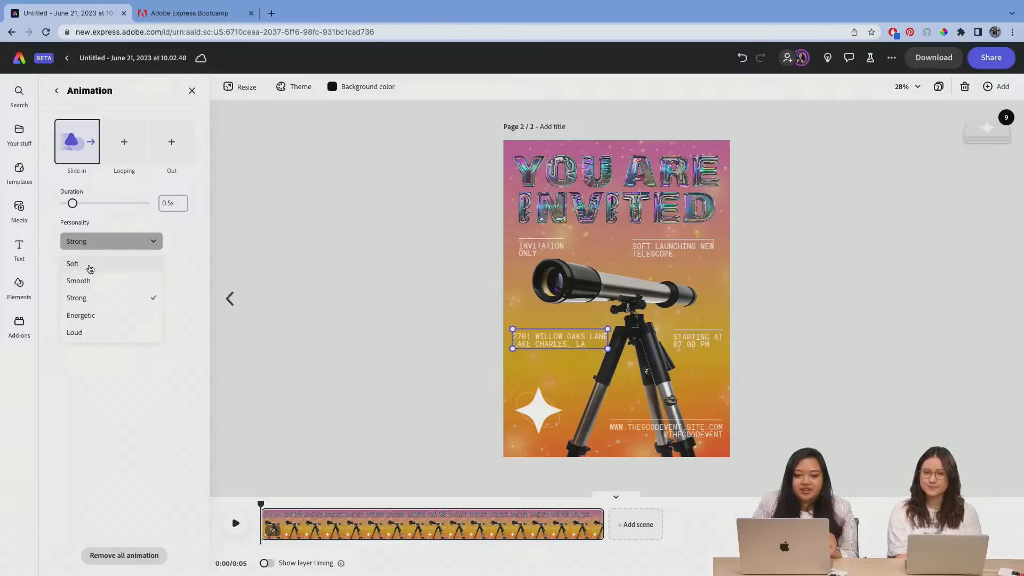
click(88, 280)
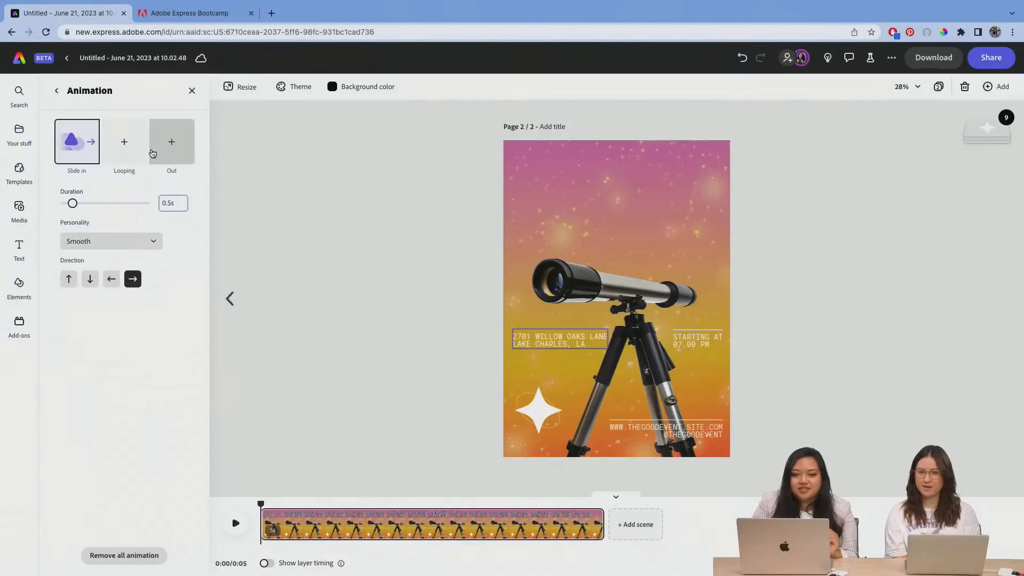
Step: Add a Slide out animation heading left to the venue address text
click(171, 141)
click(71, 299)
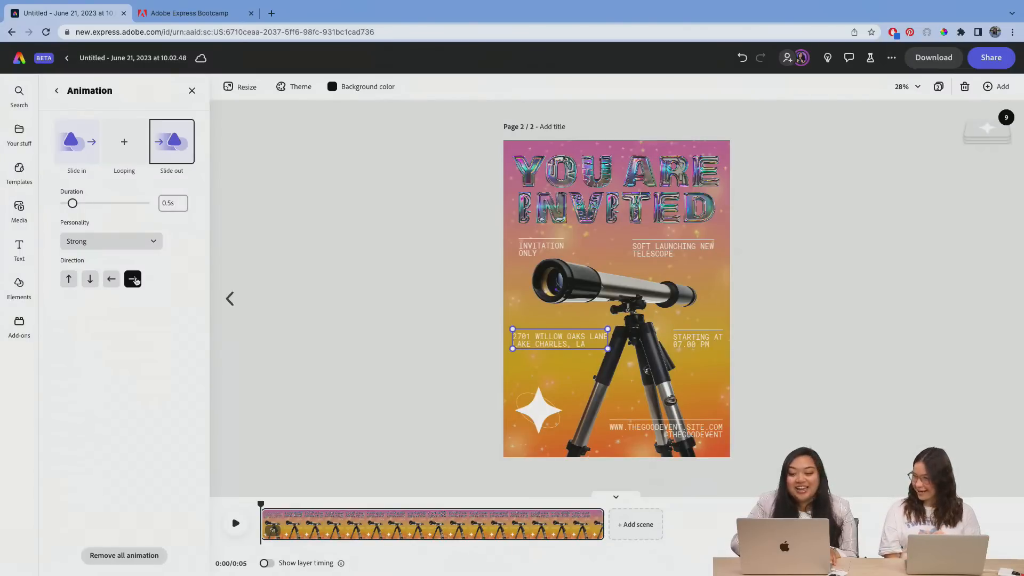
click(111, 278)
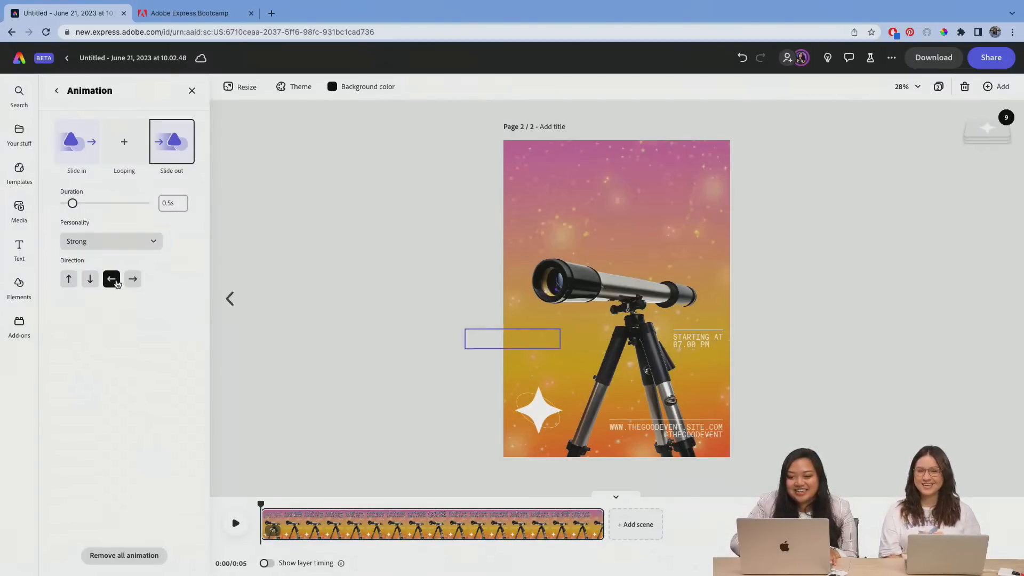
Step: Apply a Slide in animation heading left to the "STARTING AT 07.00 PM" text
click(712, 332)
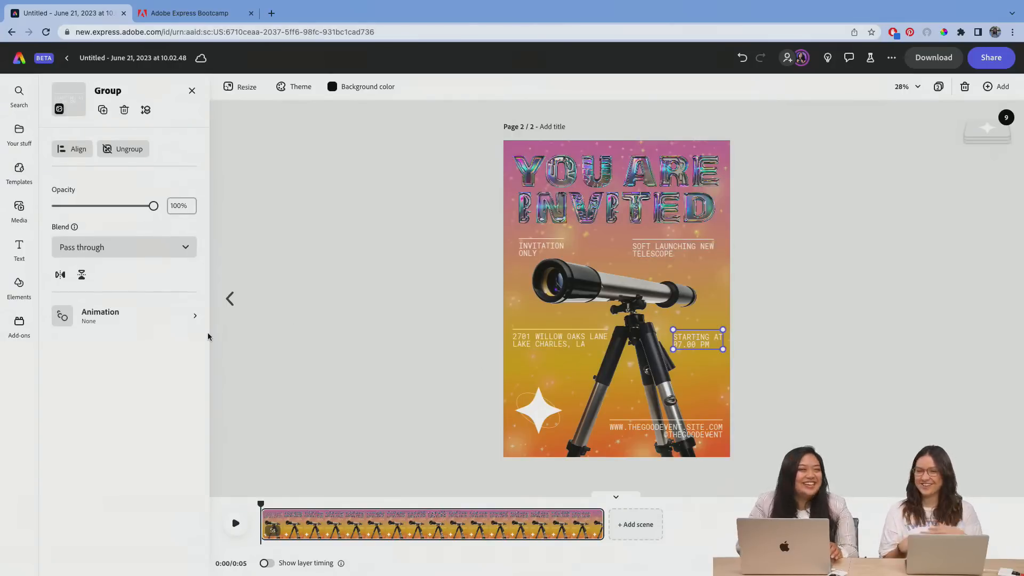
click(120, 320)
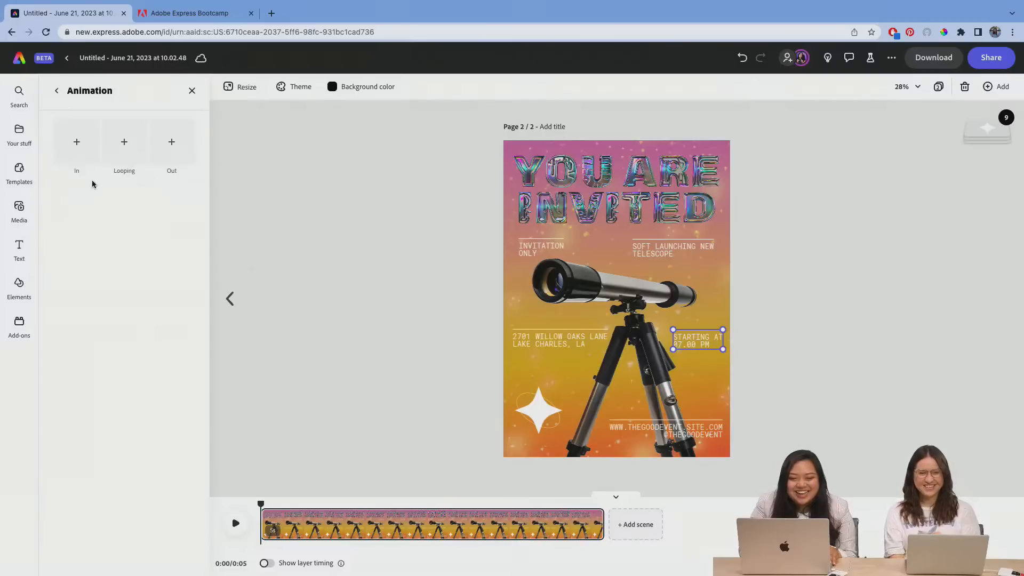
click(76, 145)
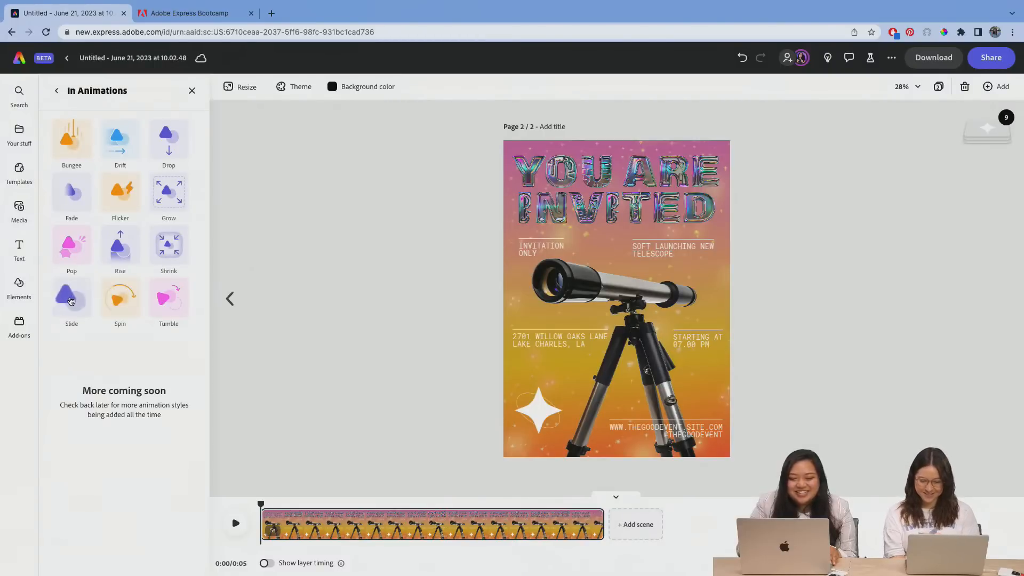
click(71, 300)
click(111, 279)
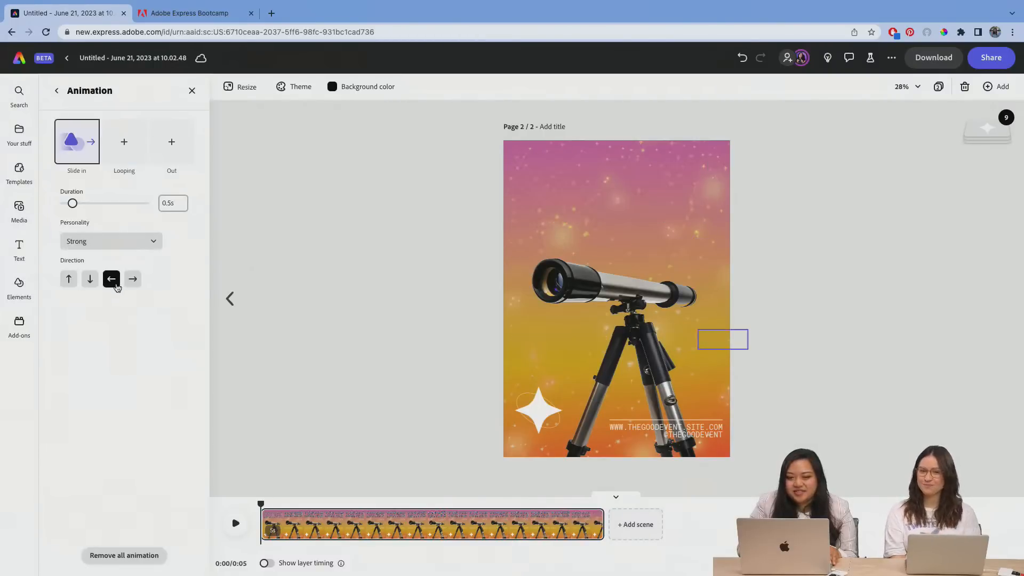
Step: Add a Slide out animation heading right to the "STARTING AT 07.00 PM" text, and clear the selection
click(174, 142)
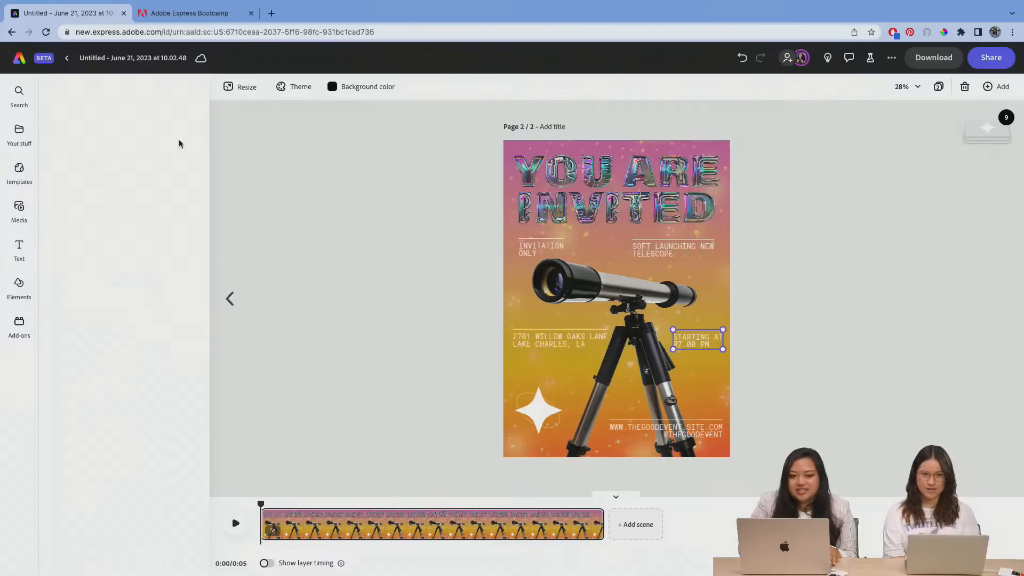
click(69, 306)
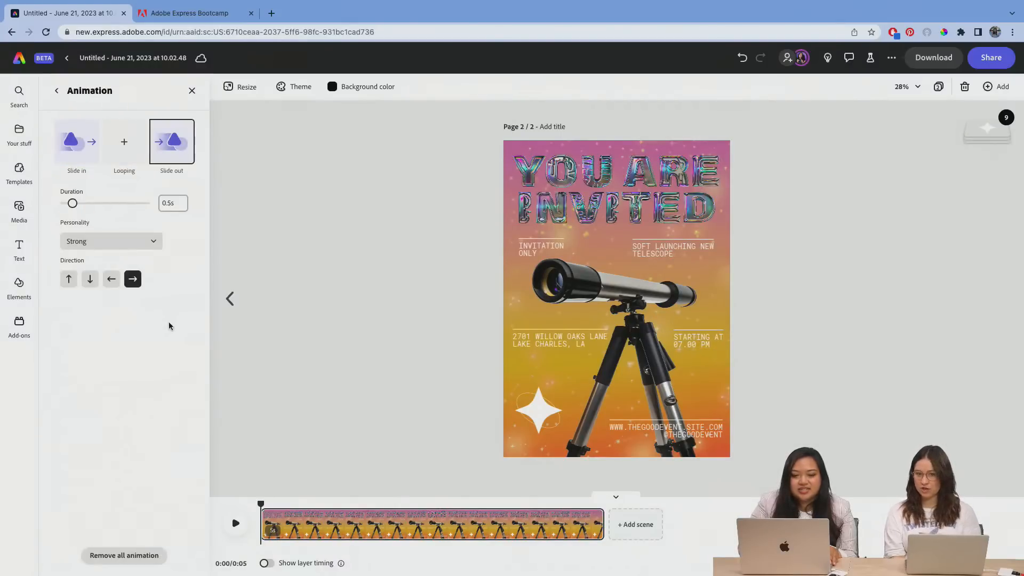
click(488, 381)
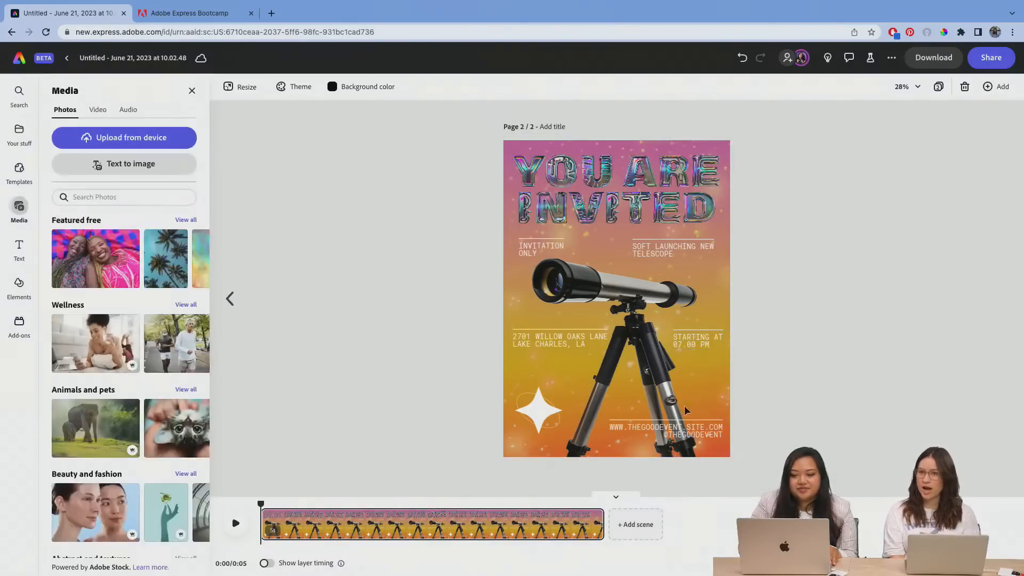
Step: Apply a Slide in animation heading up with the Smooth personality to the website and social handle text below the telescope
click(674, 425)
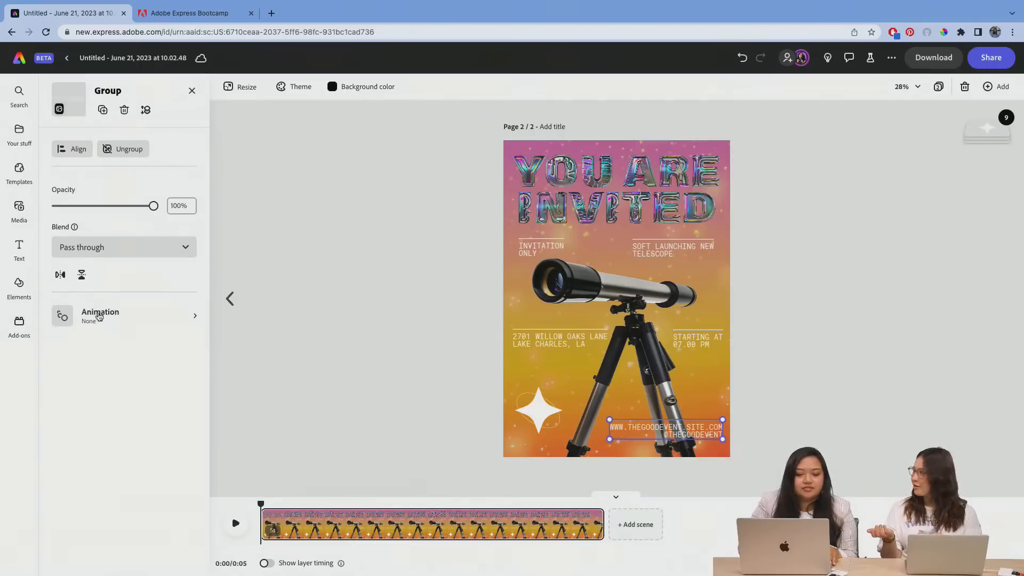
click(99, 317)
click(80, 160)
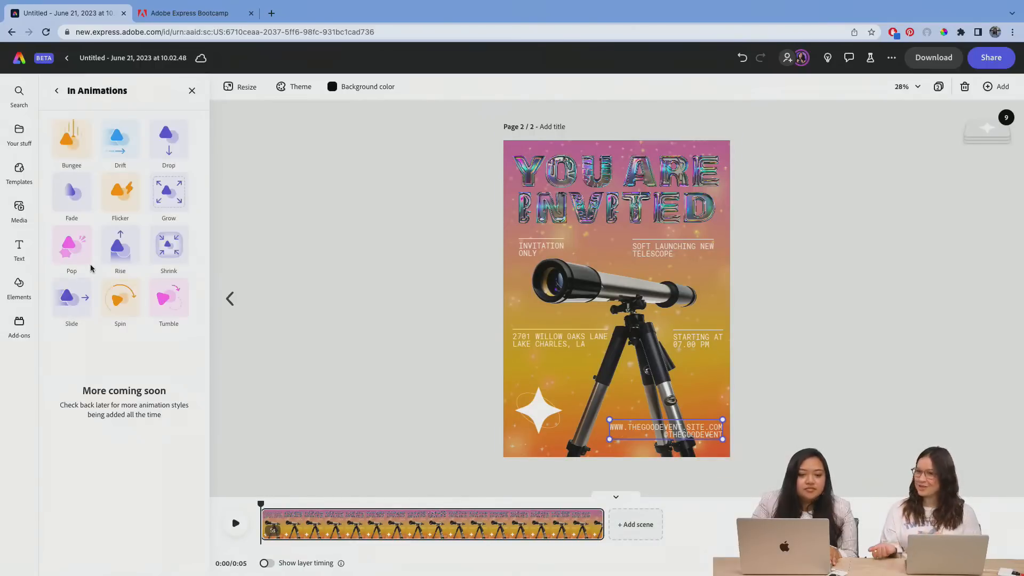
click(71, 297)
click(69, 279)
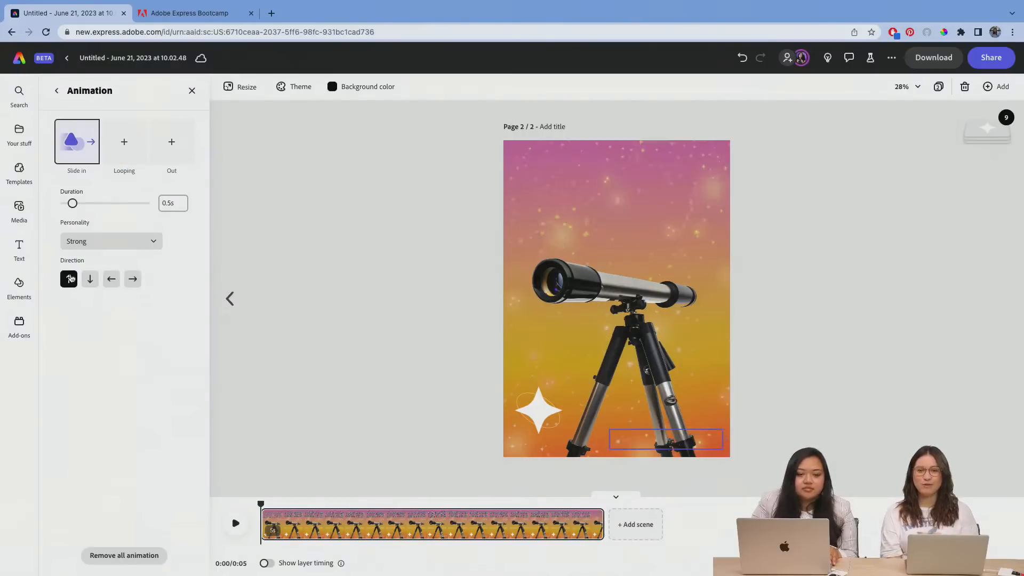
click(92, 247)
click(97, 288)
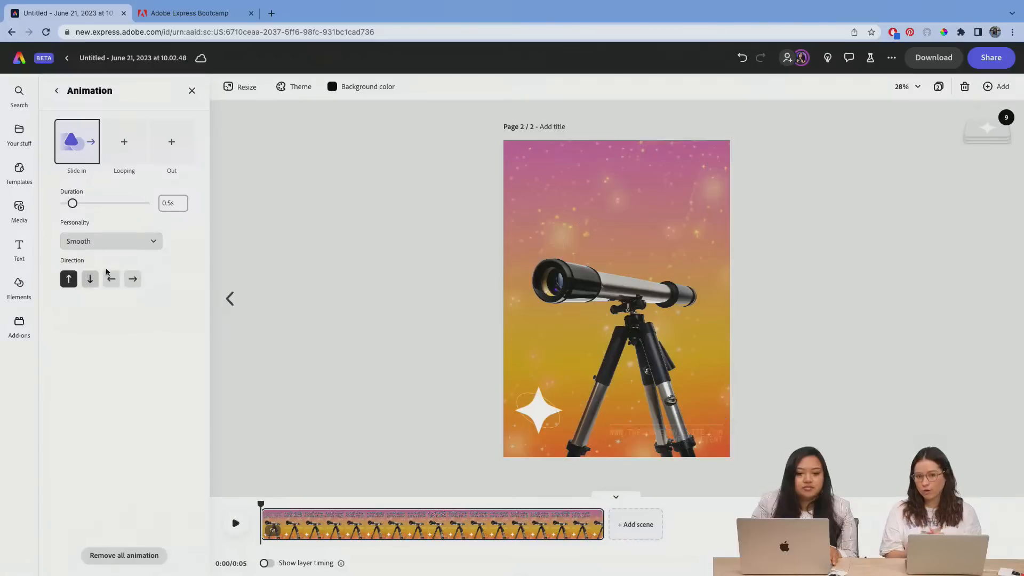
Step: Add a Slide out animation heading down to the website and social handle text, and clear the selection
click(182, 145)
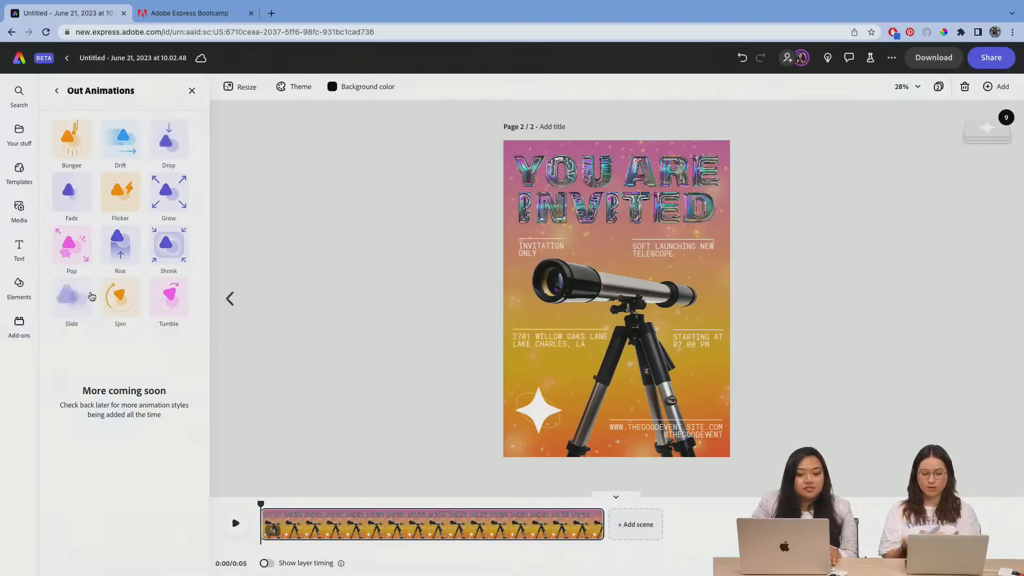
click(69, 309)
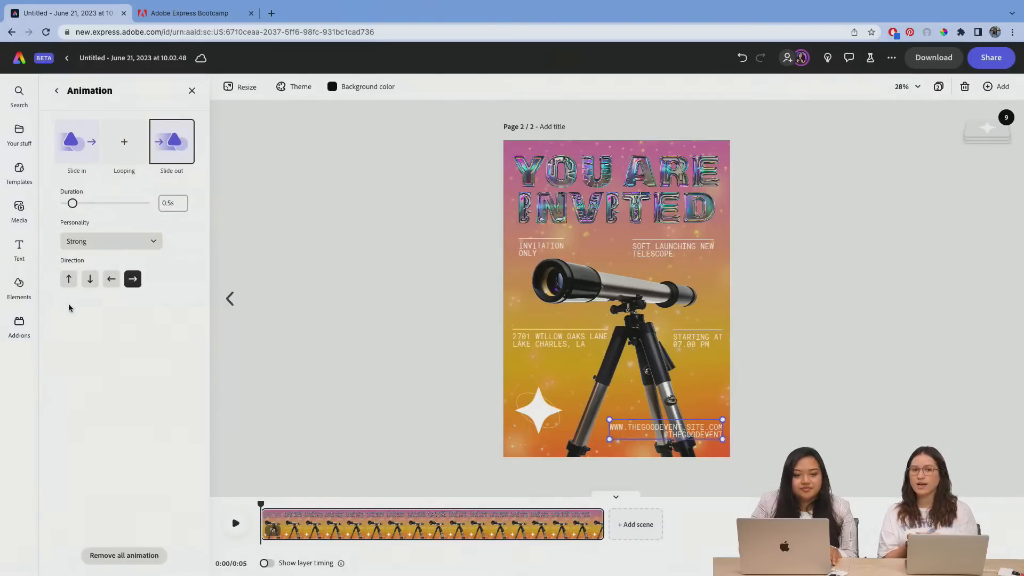
click(90, 279)
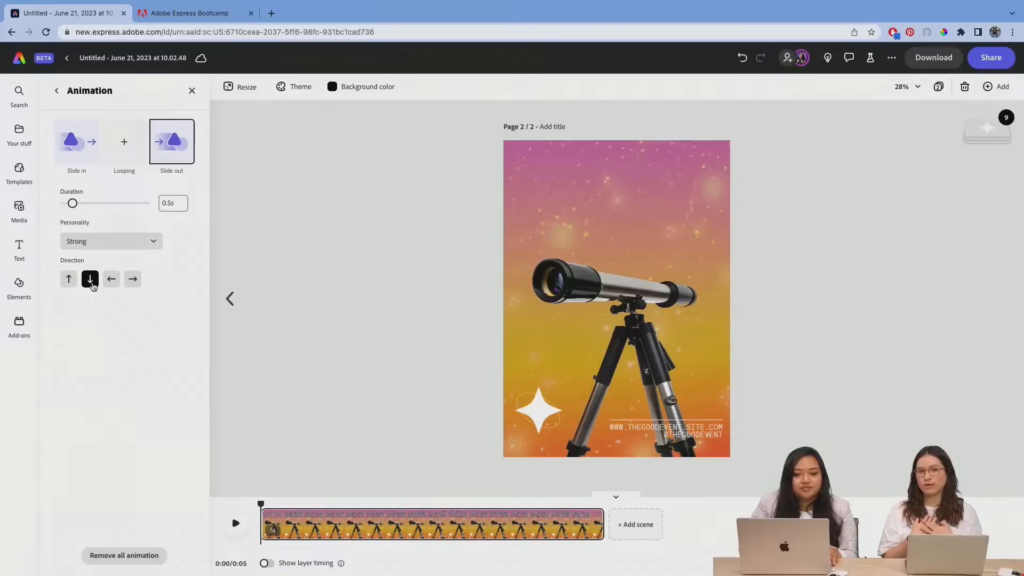
click(311, 370)
Step: Apply a Pop in animation to the telescope image
click(653, 333)
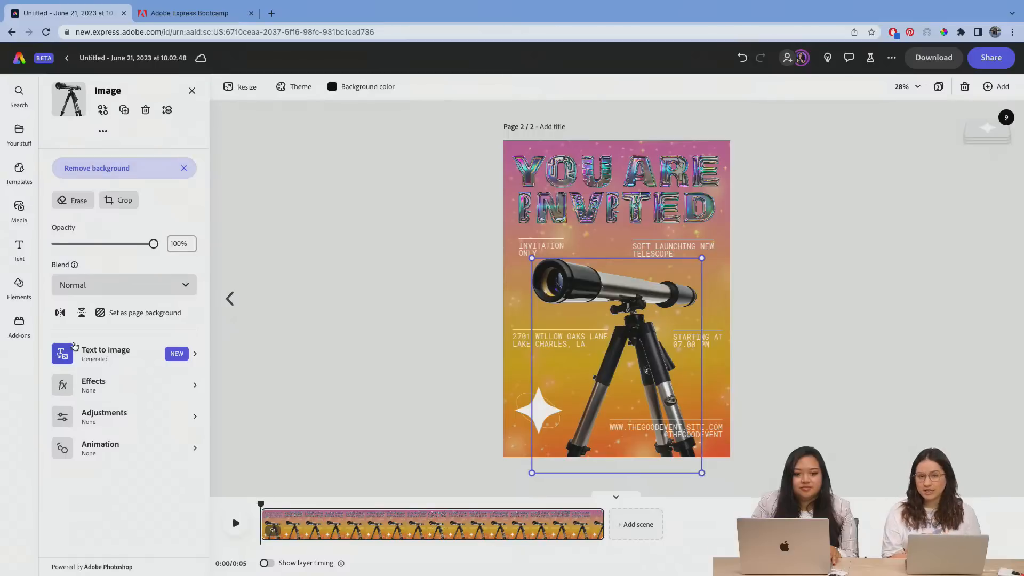
click(119, 288)
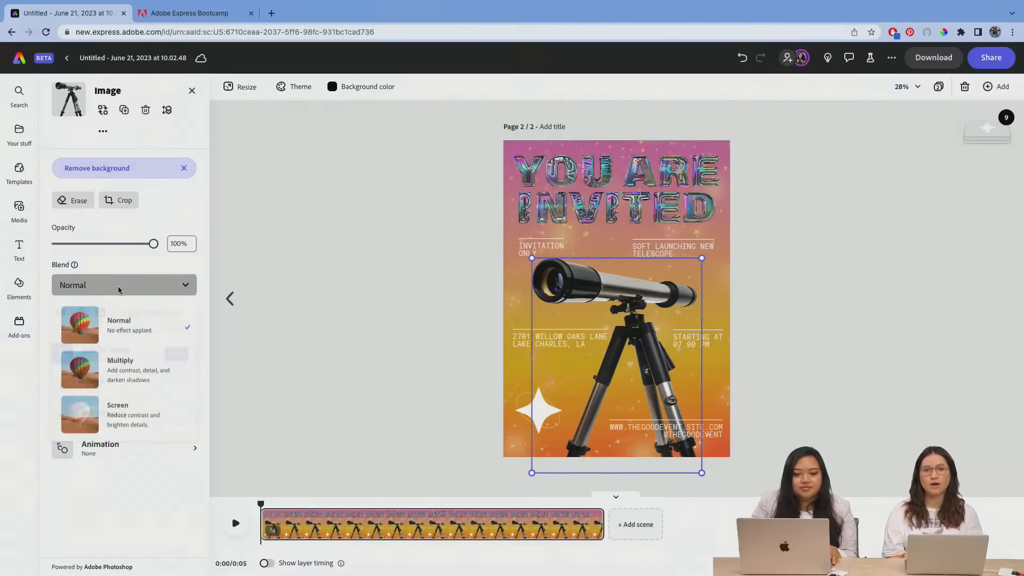
click(120, 264)
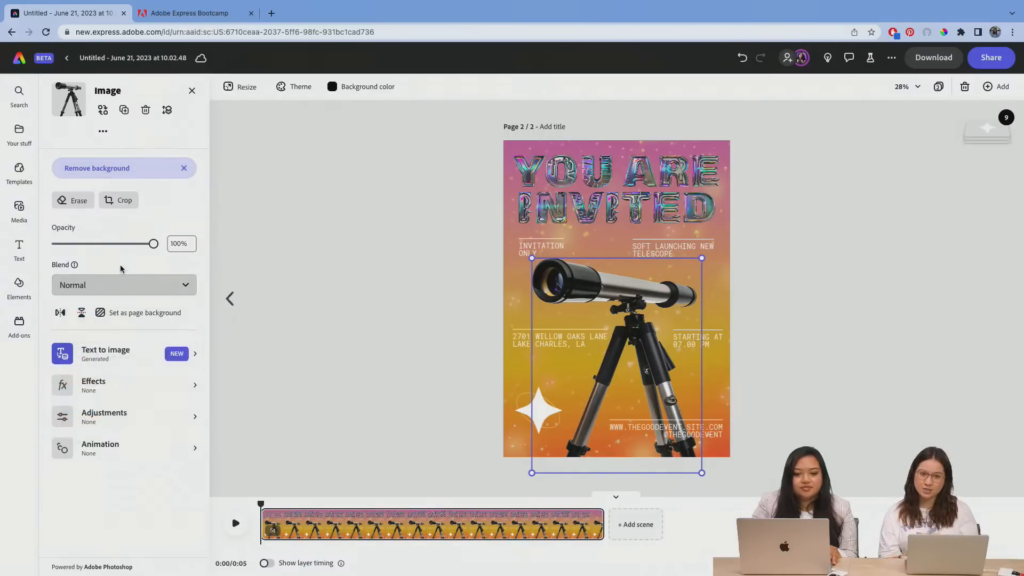
click(124, 448)
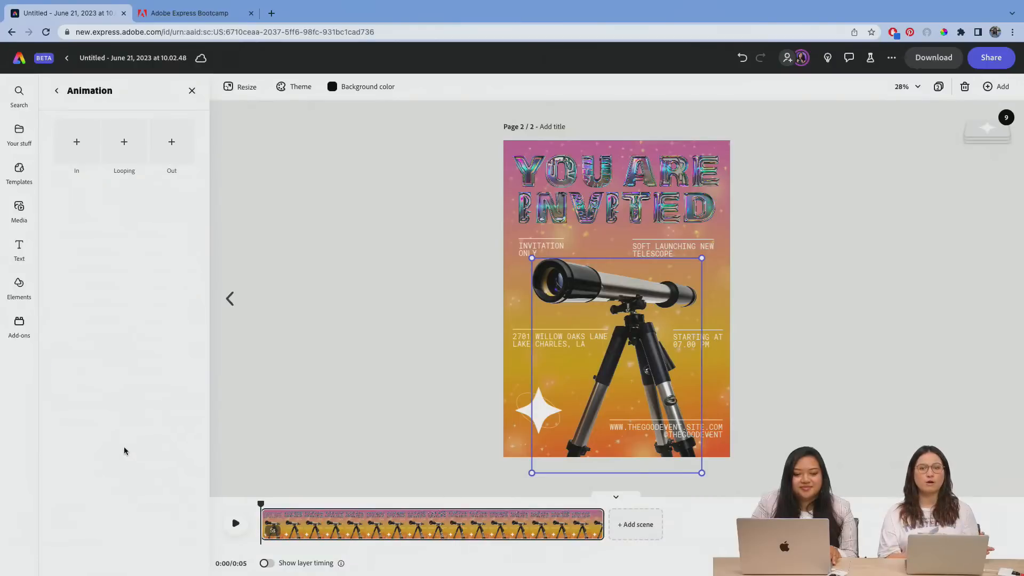
click(92, 150)
click(71, 248)
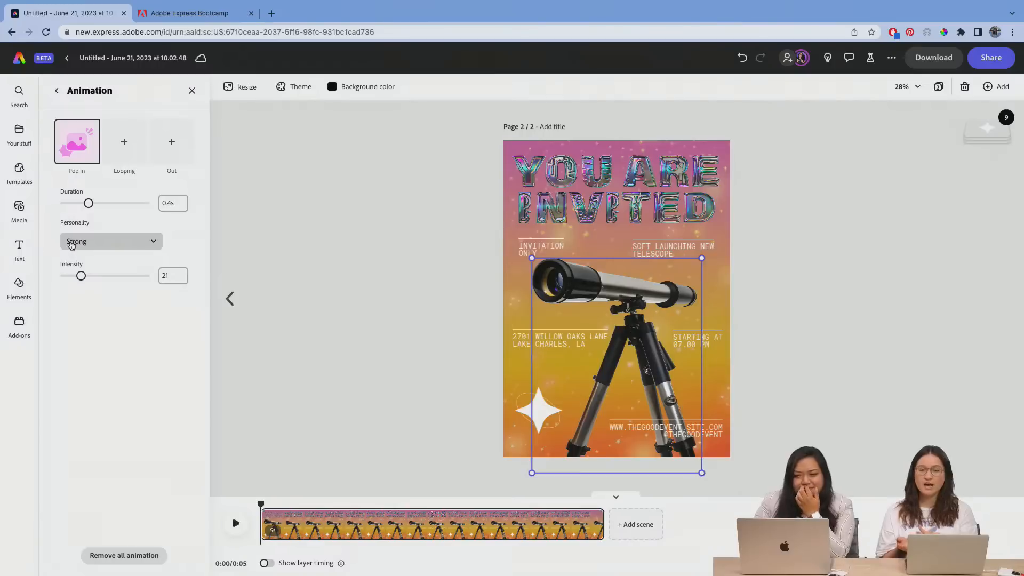
Step: Add a Breathe looping animation to the telescope image, and open its choice of out animations
click(132, 143)
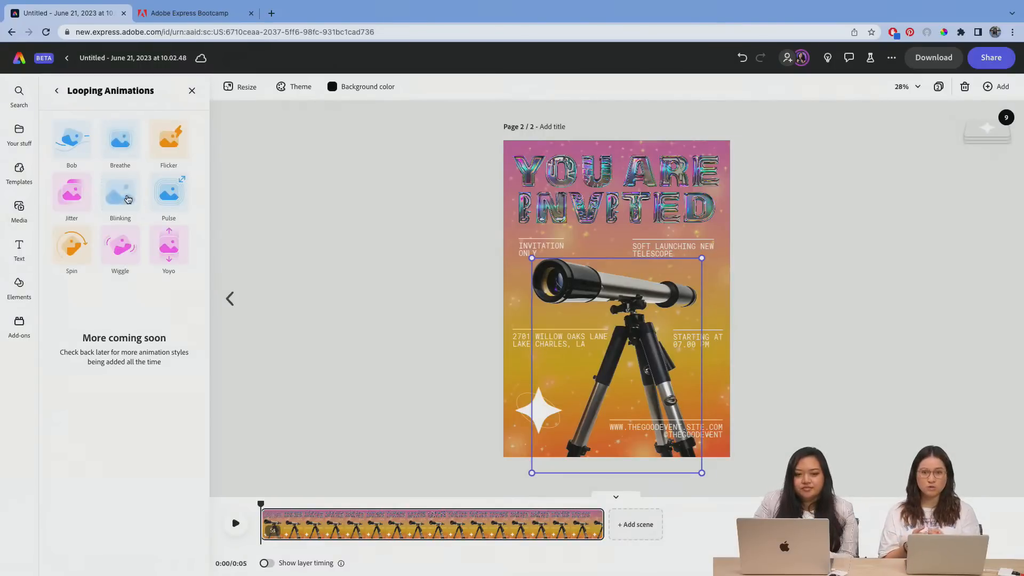
click(110, 140)
click(171, 141)
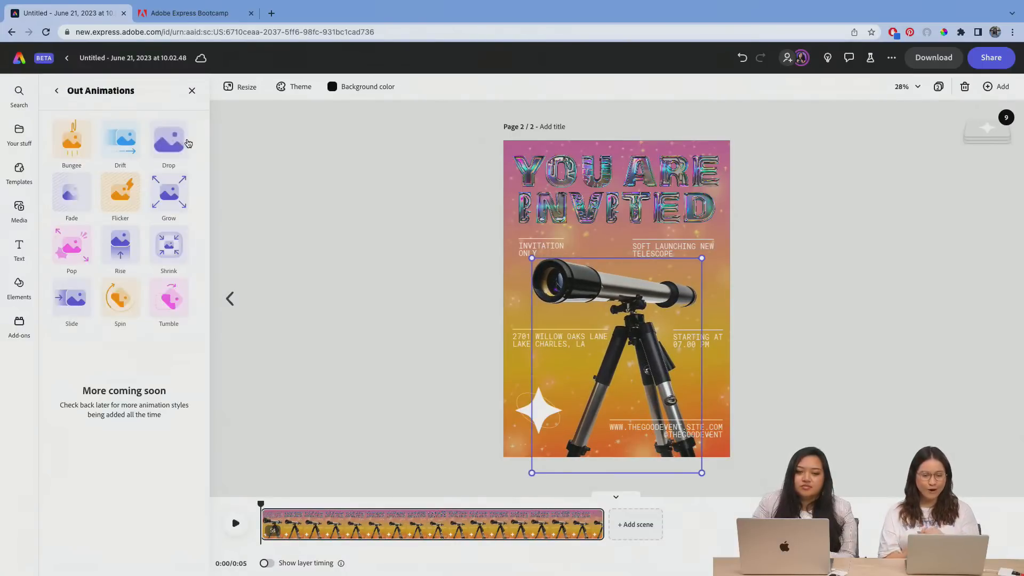
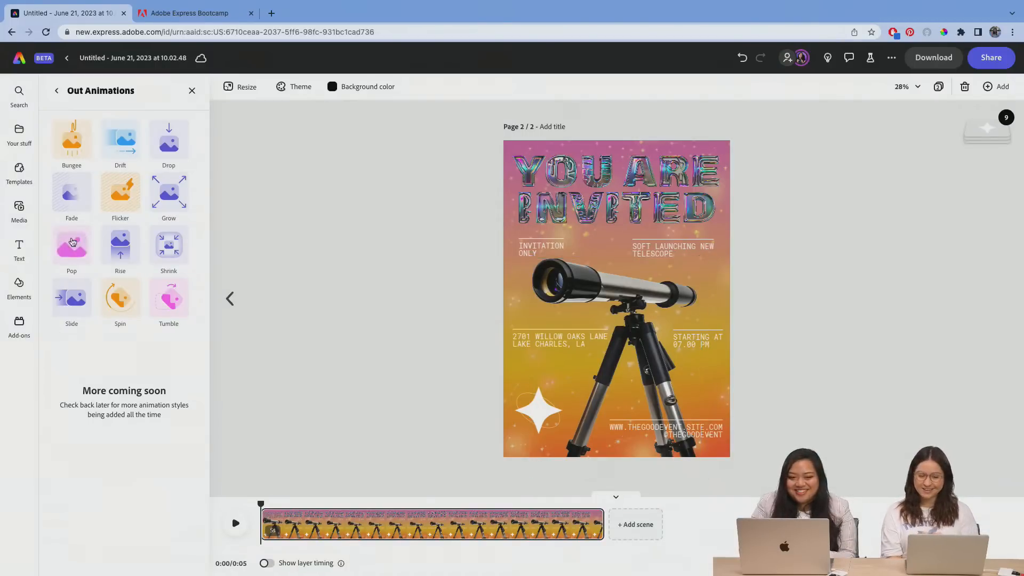
Step: Add a Pop out animation to the telescope image, and play the page to preview its animations
click(74, 249)
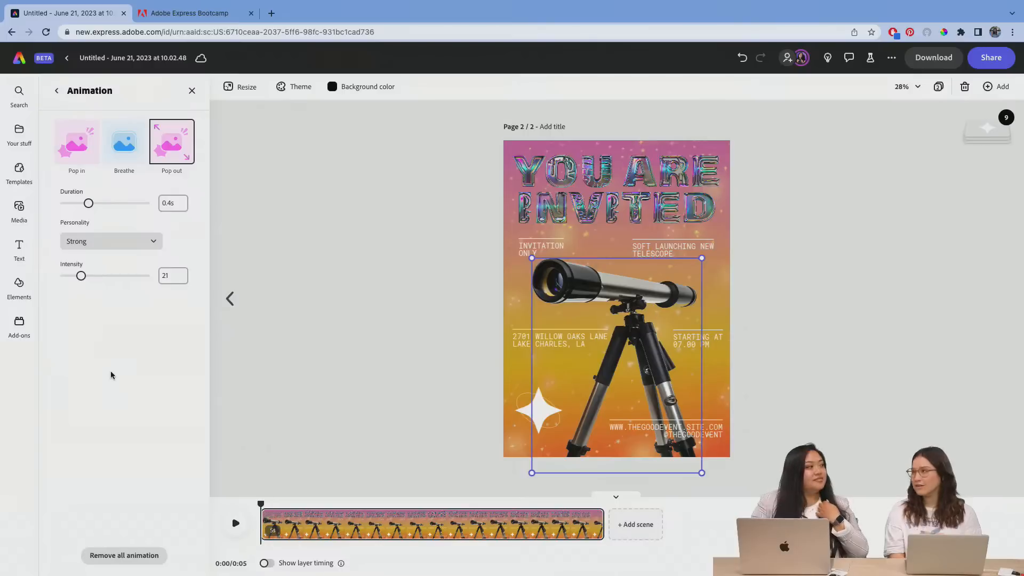
click(841, 208)
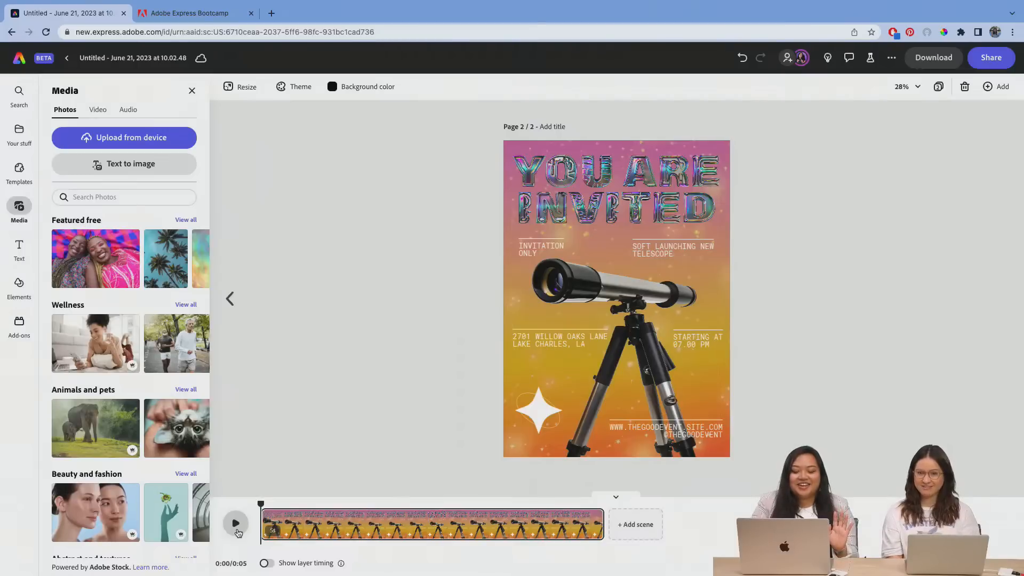
click(525, 418)
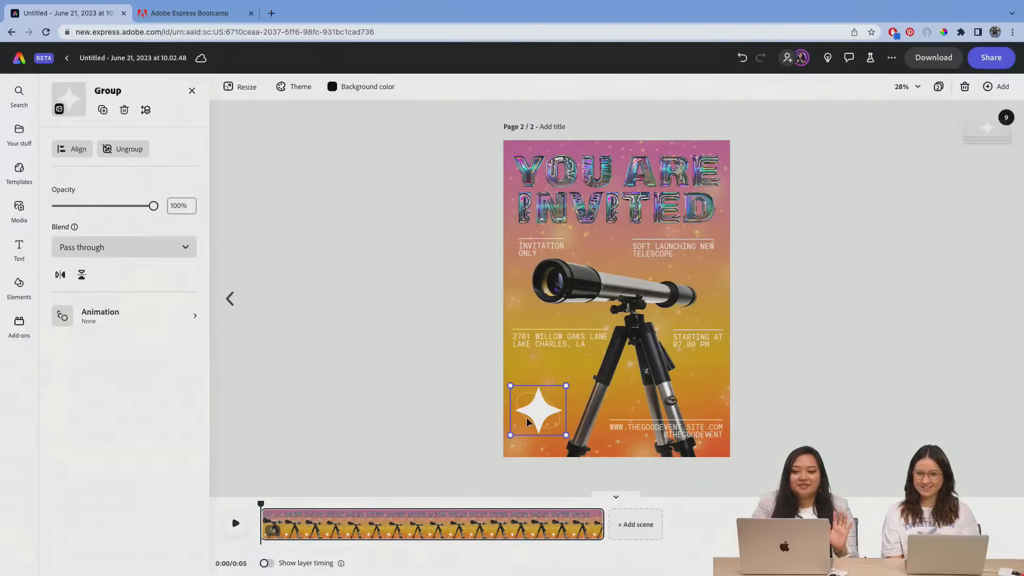
click(257, 482)
click(235, 523)
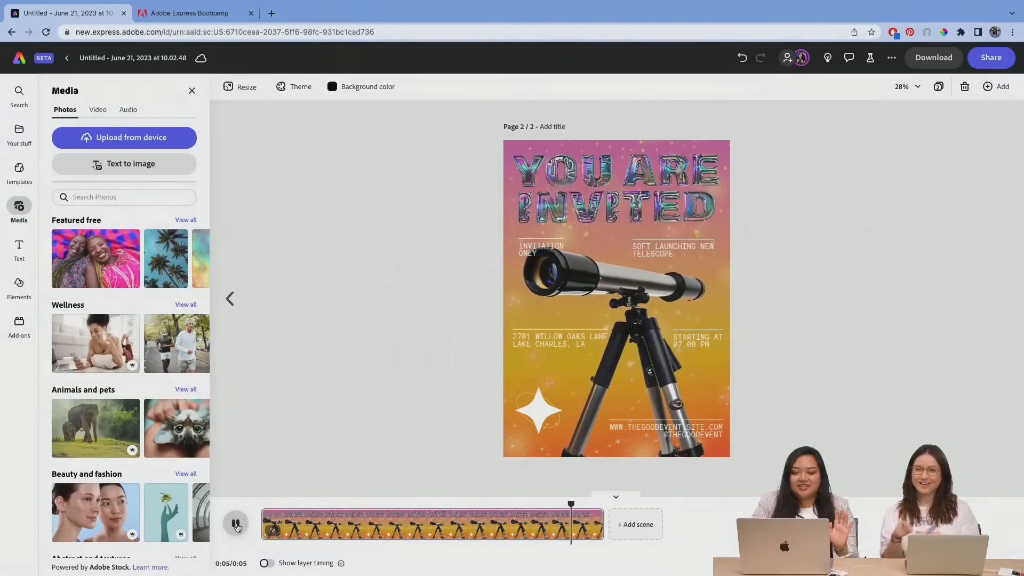
click(236, 525)
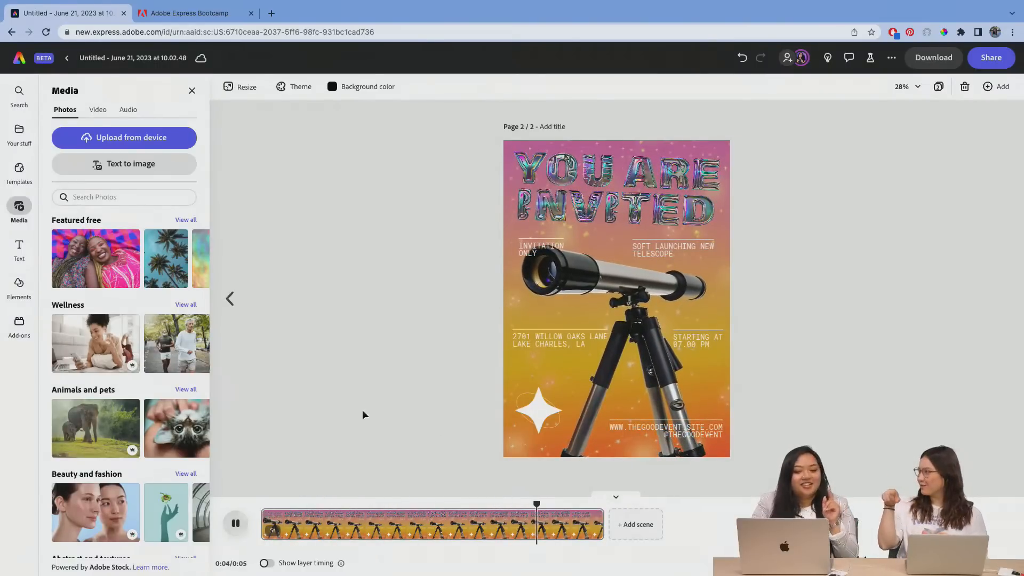
Step: Apply a Spin in animation and a Spin looping animation to the white star group
click(539, 408)
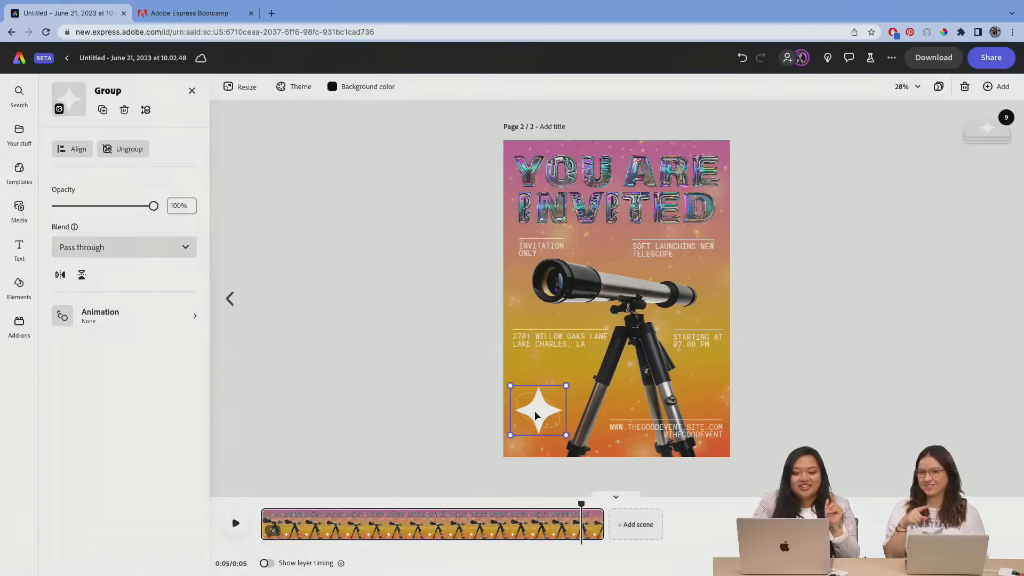
double_click(540, 413)
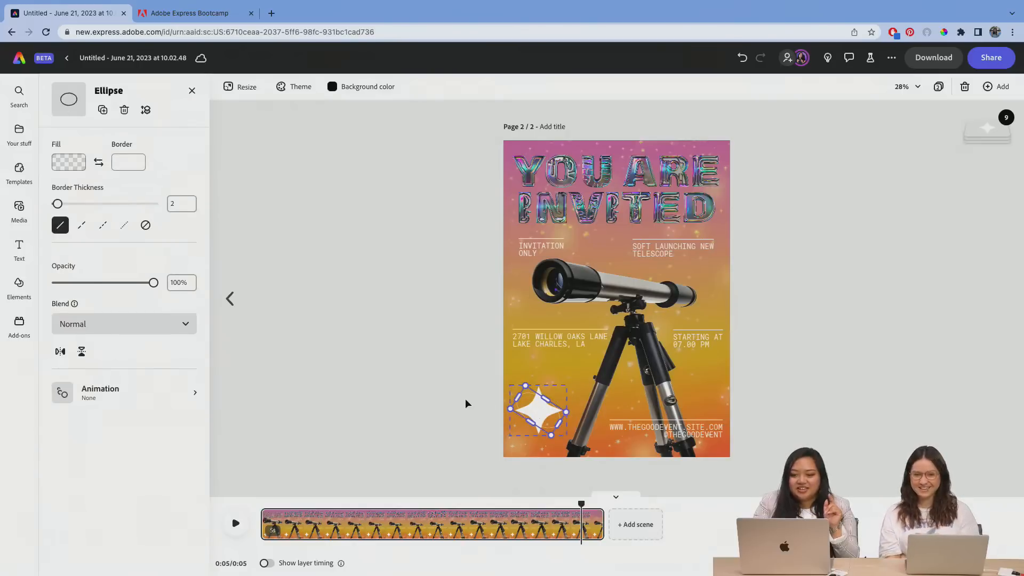
click(465, 398)
click(547, 402)
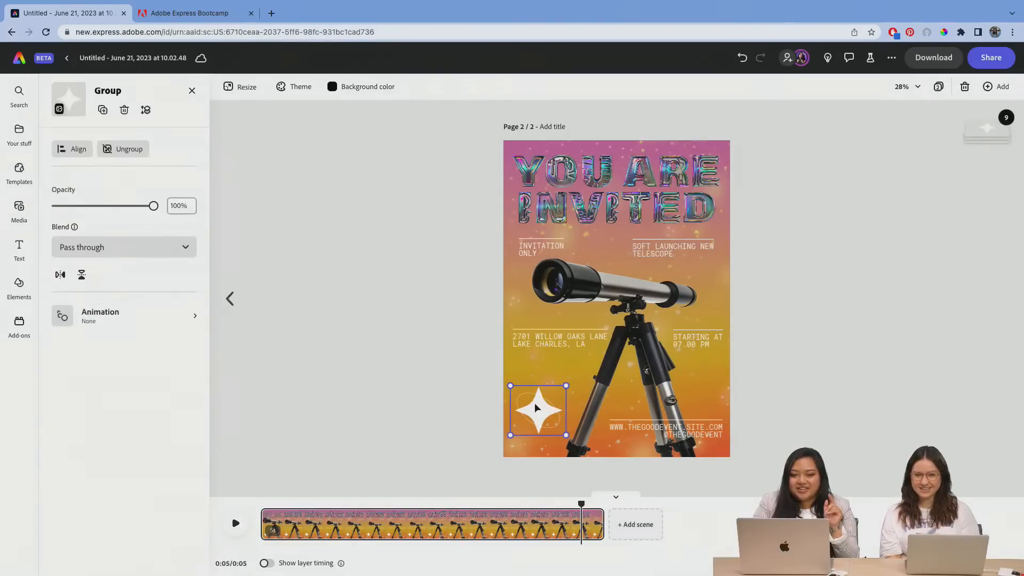
click(124, 314)
click(84, 151)
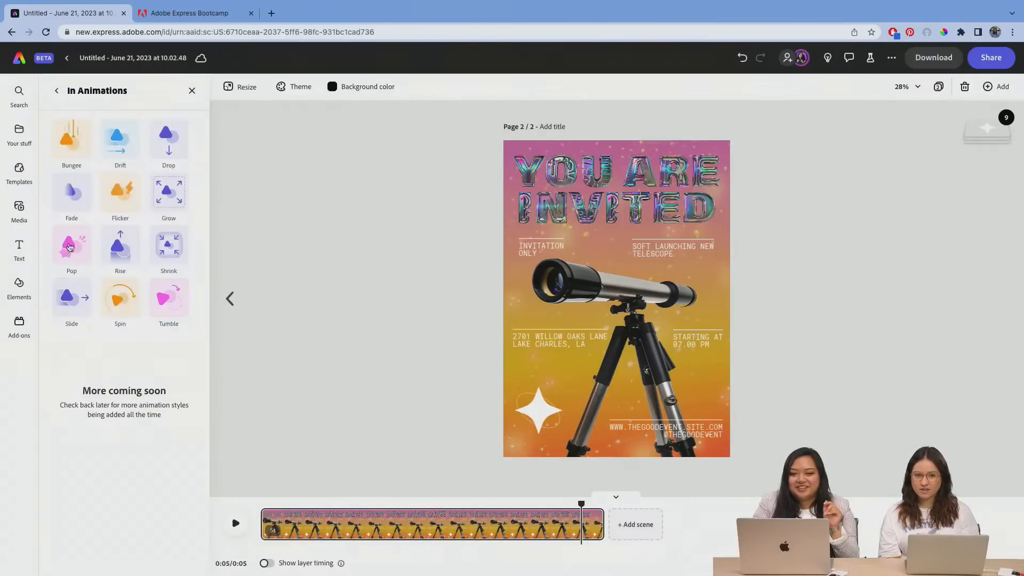
click(118, 297)
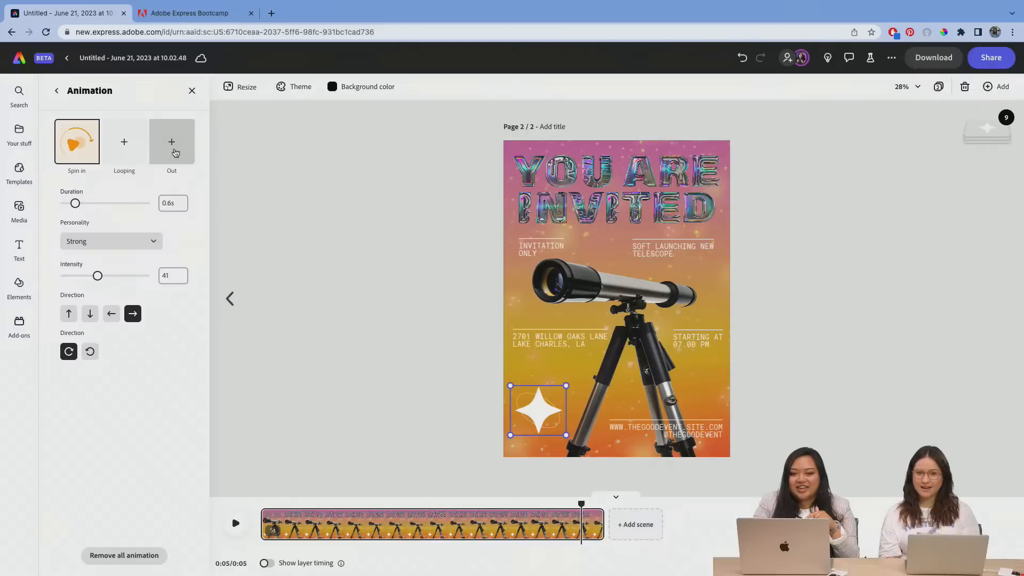
click(128, 153)
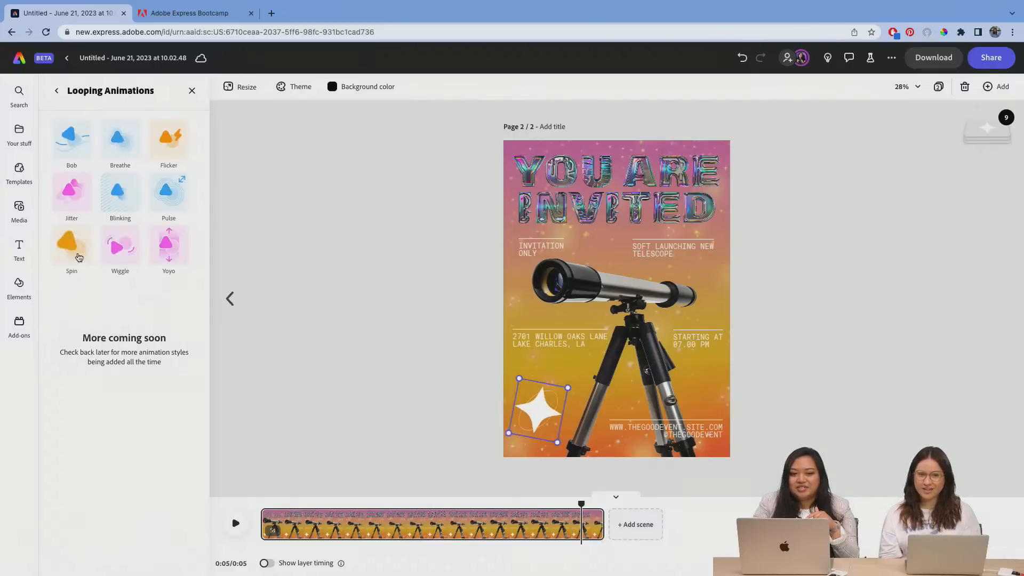
click(79, 257)
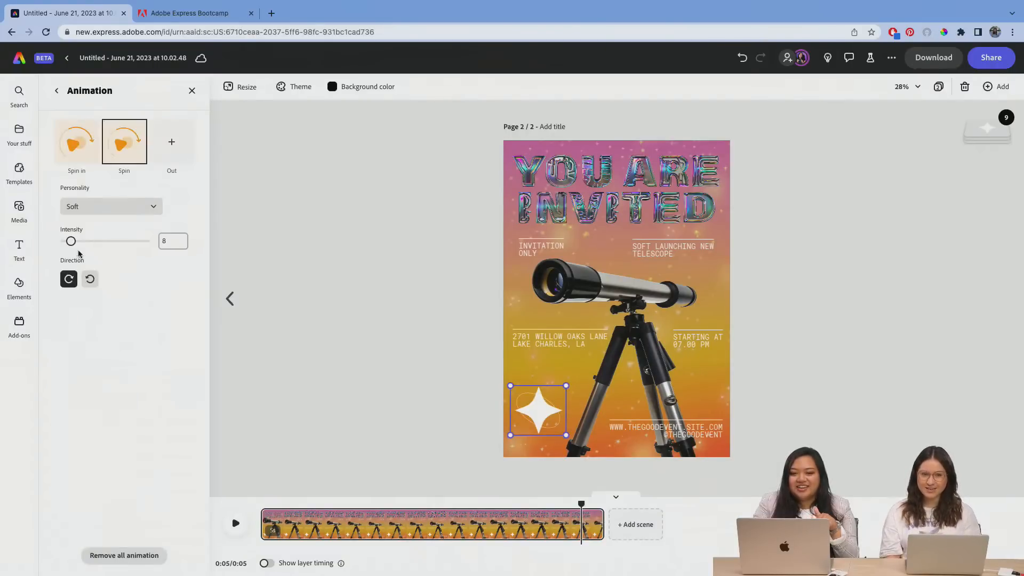
Step: Add a Spin out animation heading left to the white star group, and clear the selection
click(167, 149)
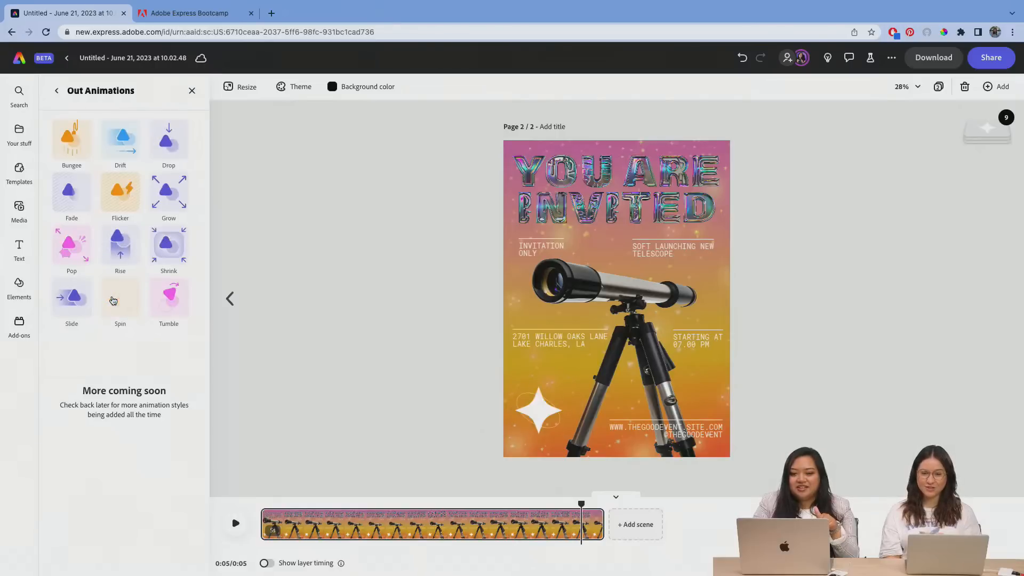
click(114, 300)
click(114, 316)
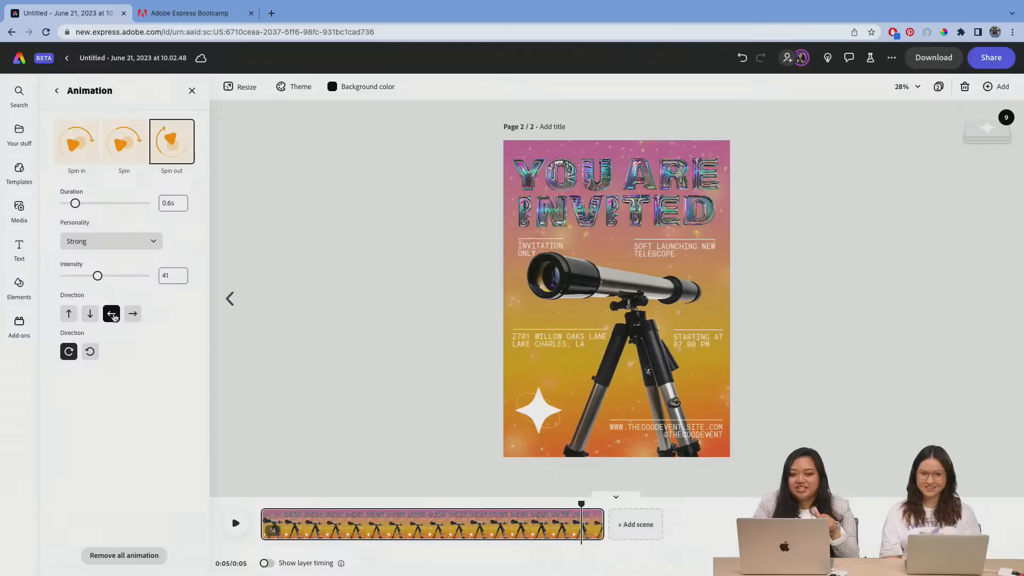
click(251, 416)
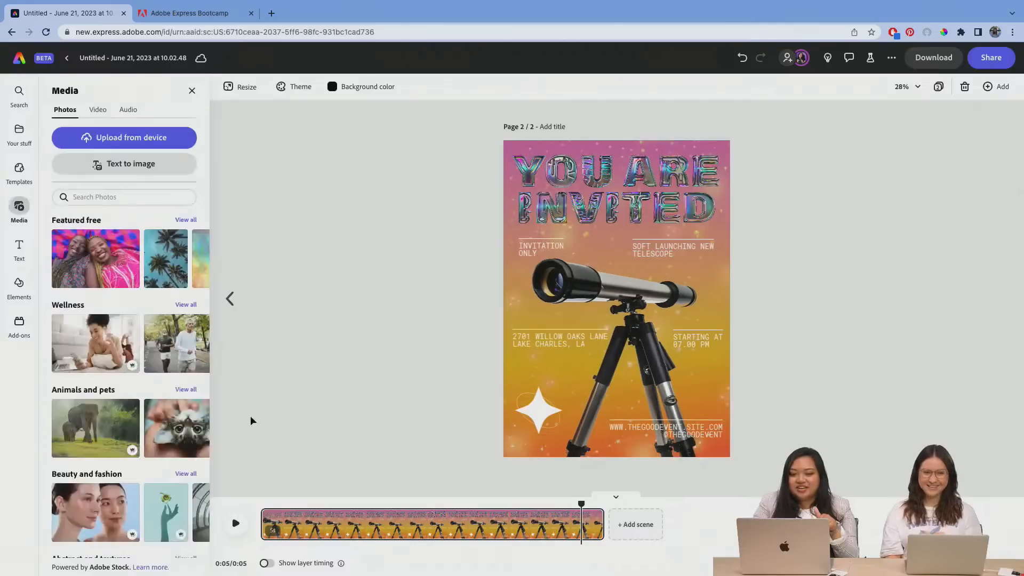
Step: Play the page's animation from the start to review all the animated elements
drag(584, 501, 260, 469)
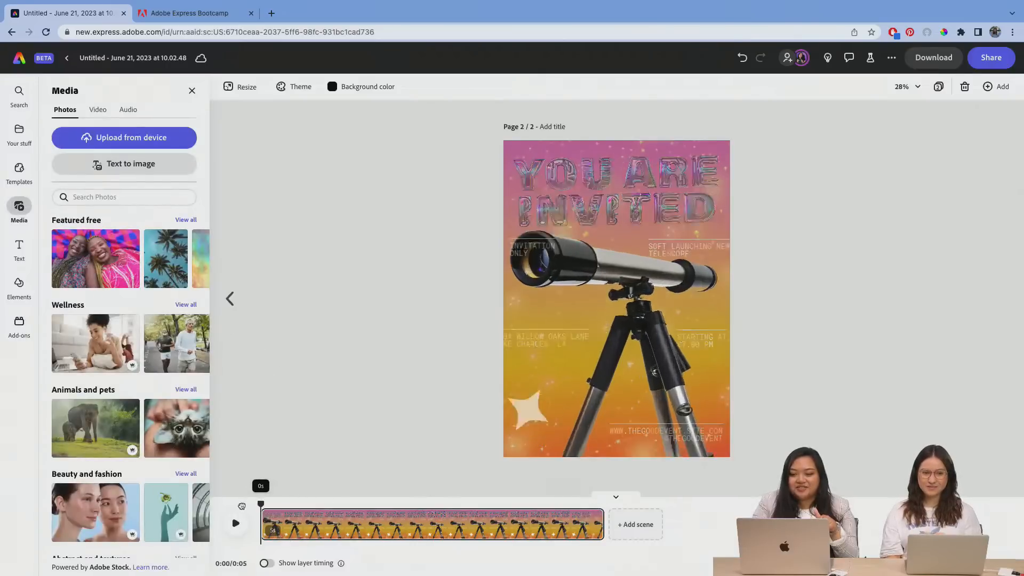
click(235, 523)
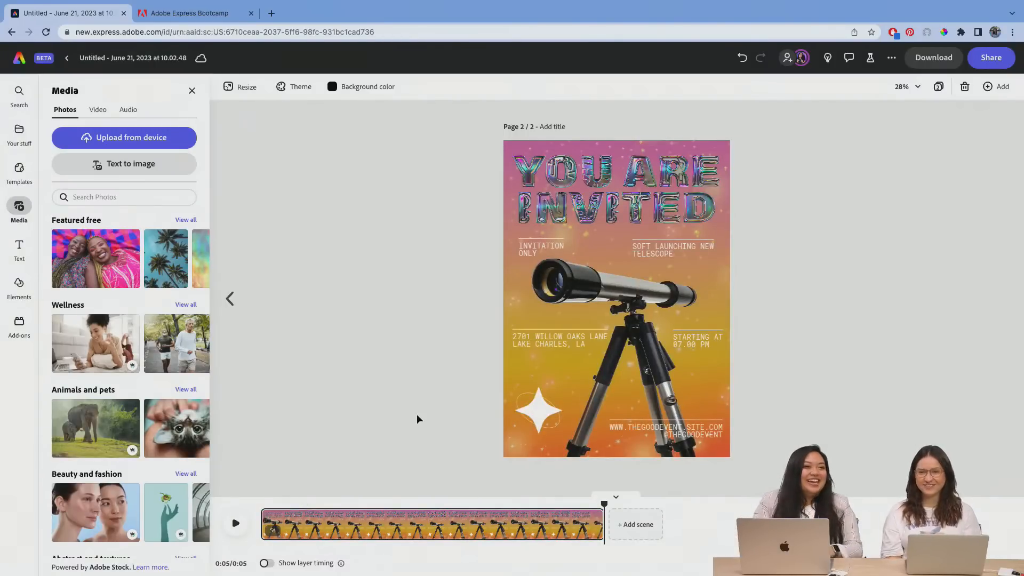
click(651, 175)
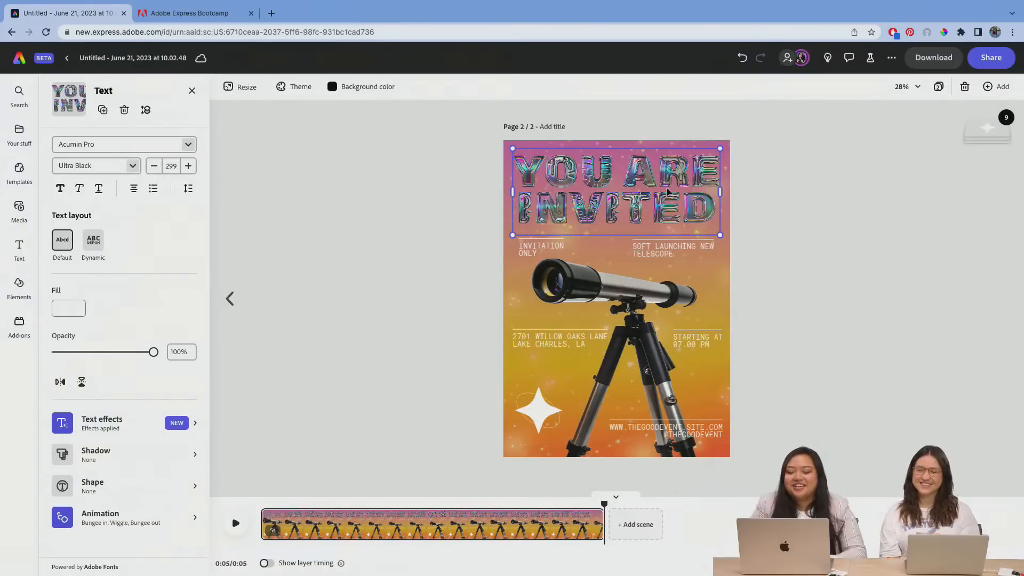
click(887, 205)
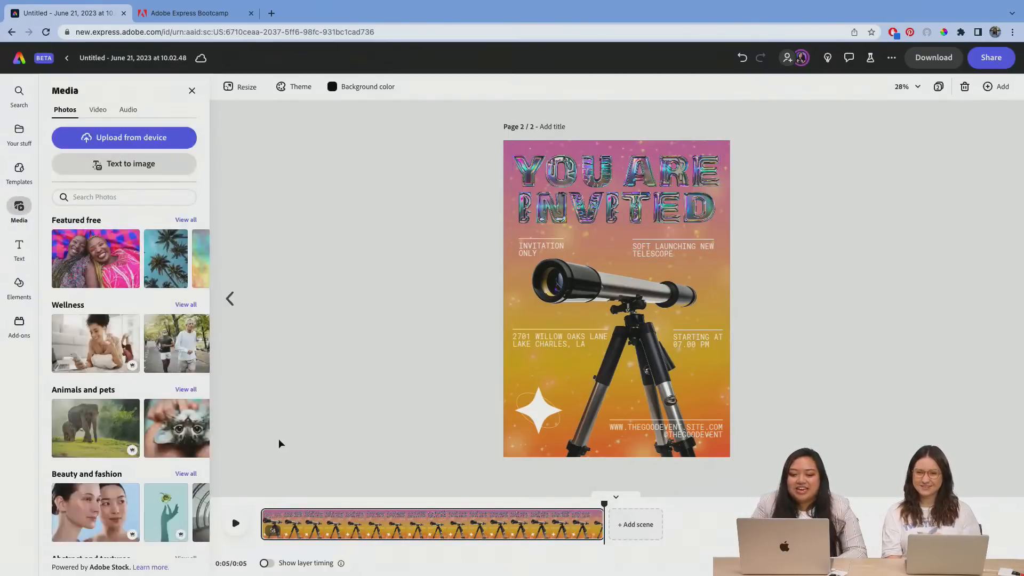
Step: Show layer timing, and view the timing of the title, the telescope image and the starting-time text
click(576, 175)
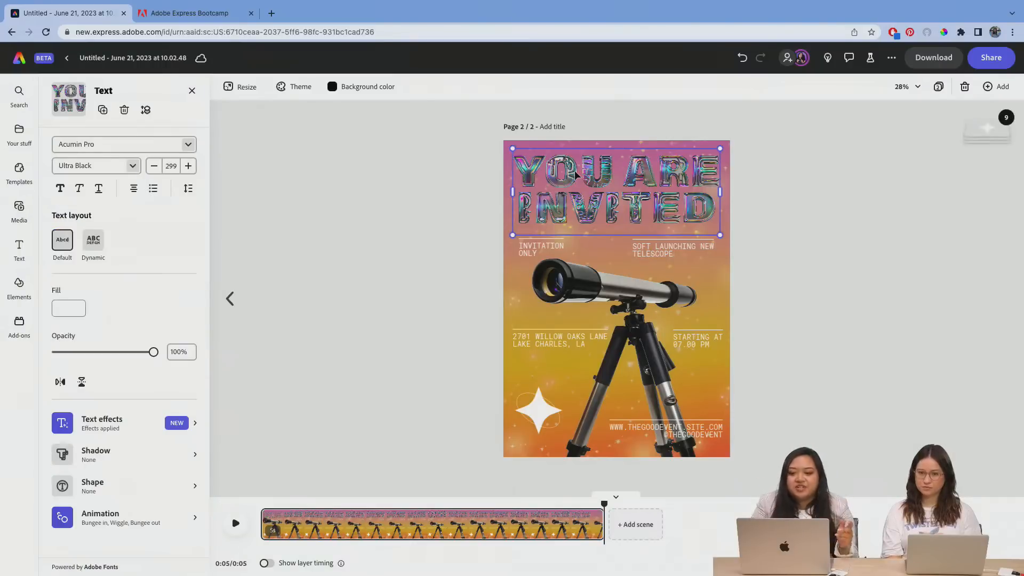
click(266, 564)
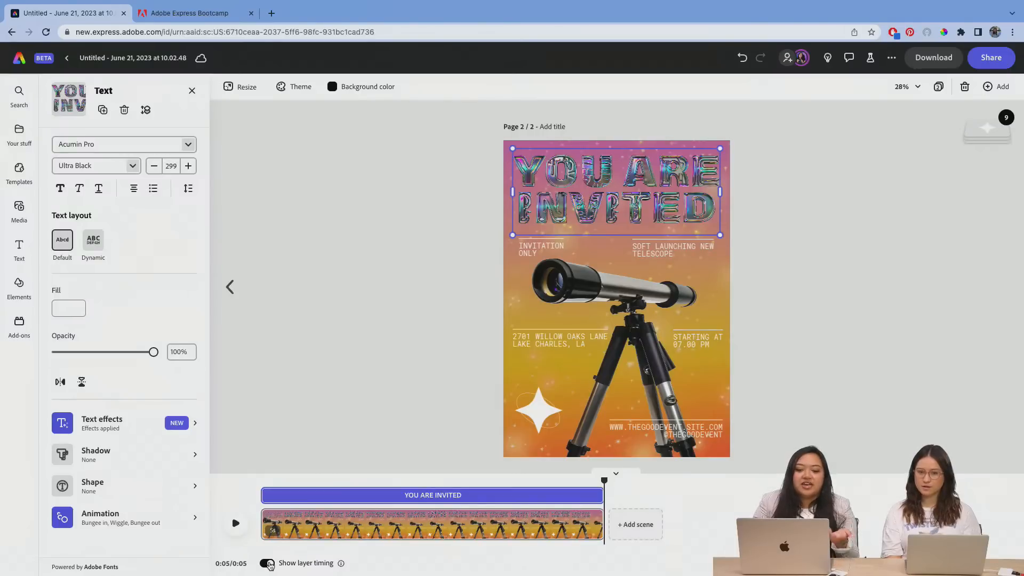
click(844, 238)
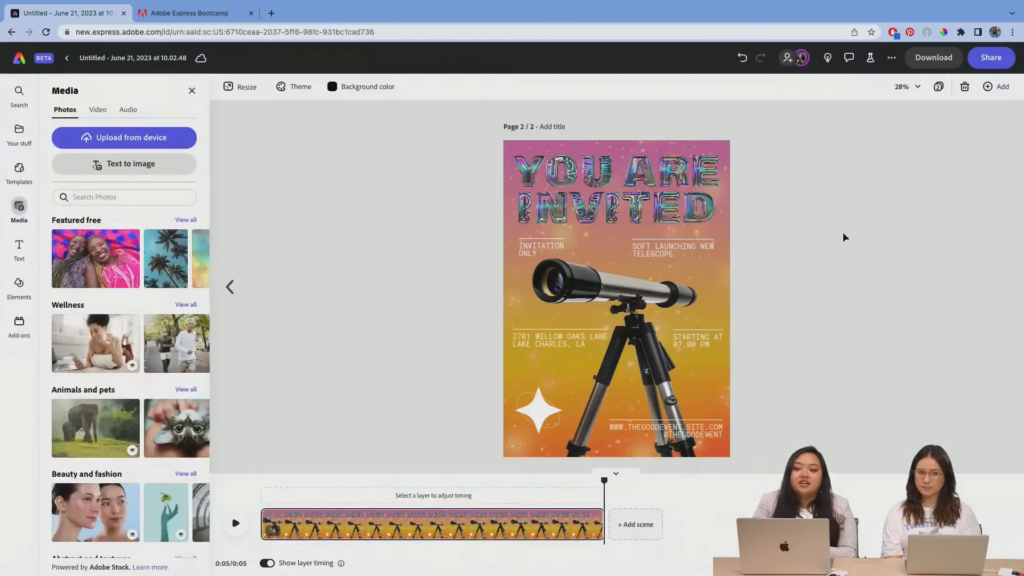
click(658, 206)
click(599, 277)
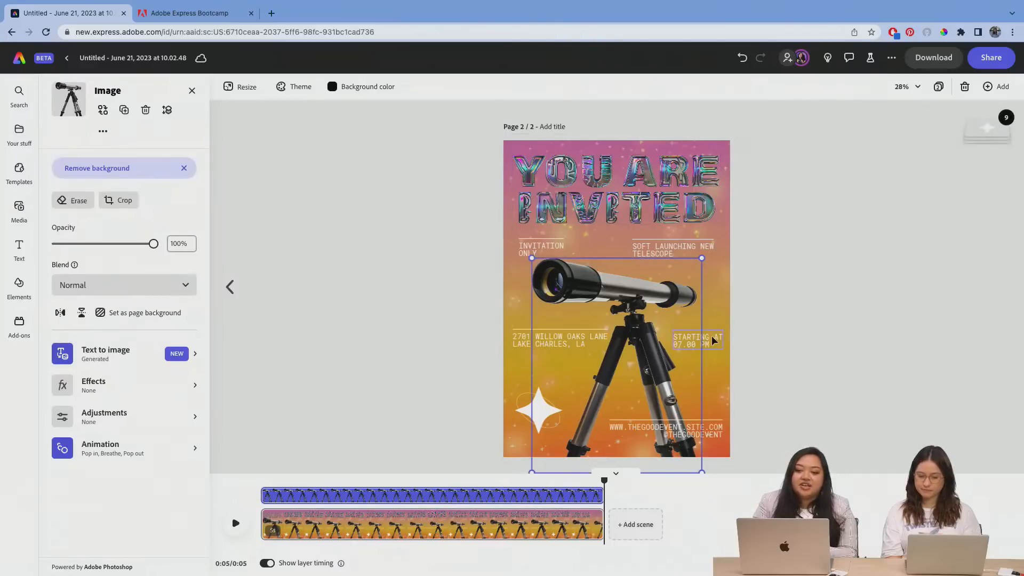
click(698, 340)
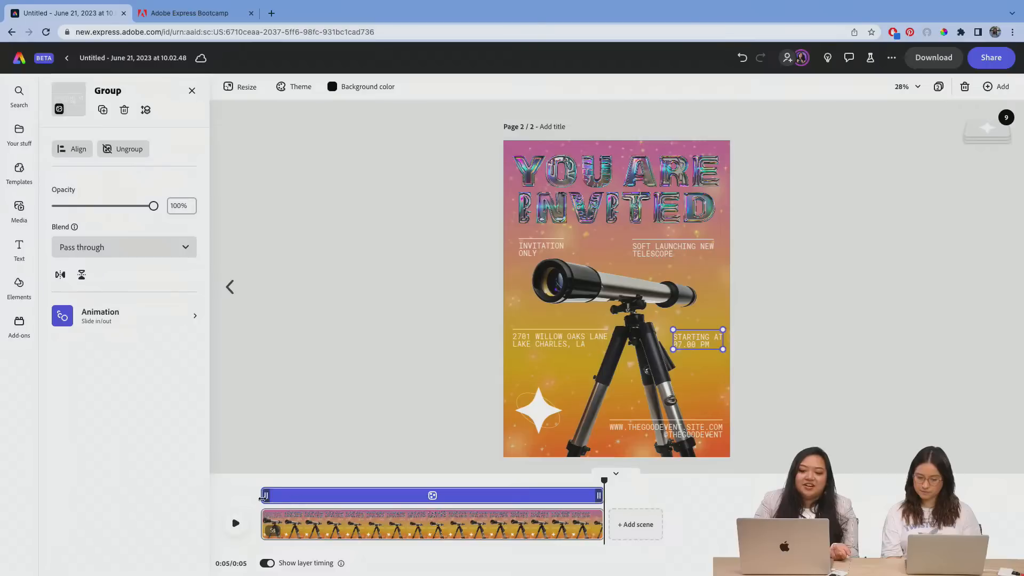
Step: Try to adjust the start and end of the starting-time text's layer timing
mouse_move(265, 494)
mouse_move(266, 495)
mouse_down()
mouse_move(313, 495)
mouse_move(261, 495)
mouse_up()
mouse_move(599, 494)
mouse_down()
mouse_move(552, 494)
mouse_move(618, 497)
mouse_up()
click(357, 482)
right_click(358, 493)
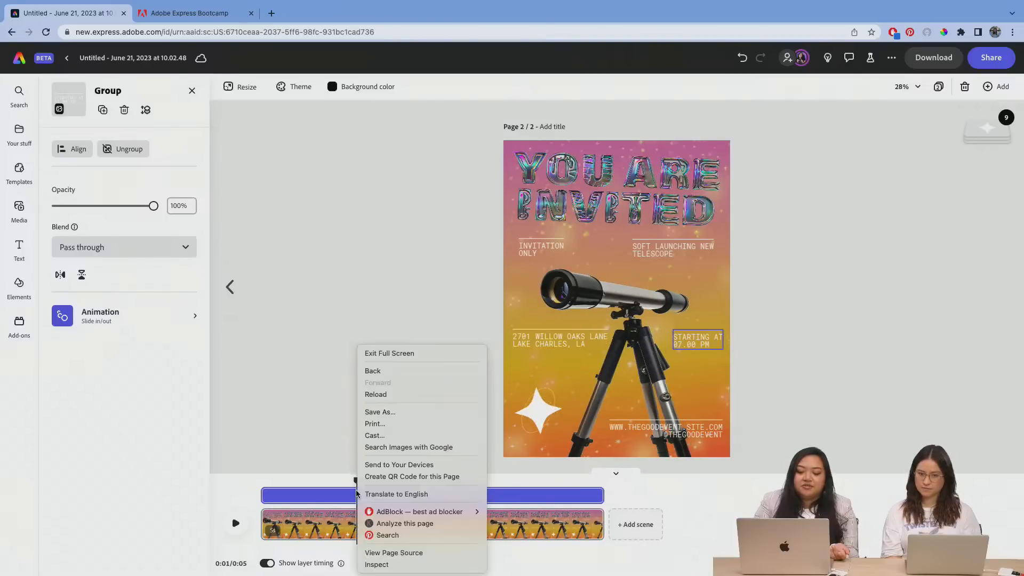
click(352, 494)
click(351, 495)
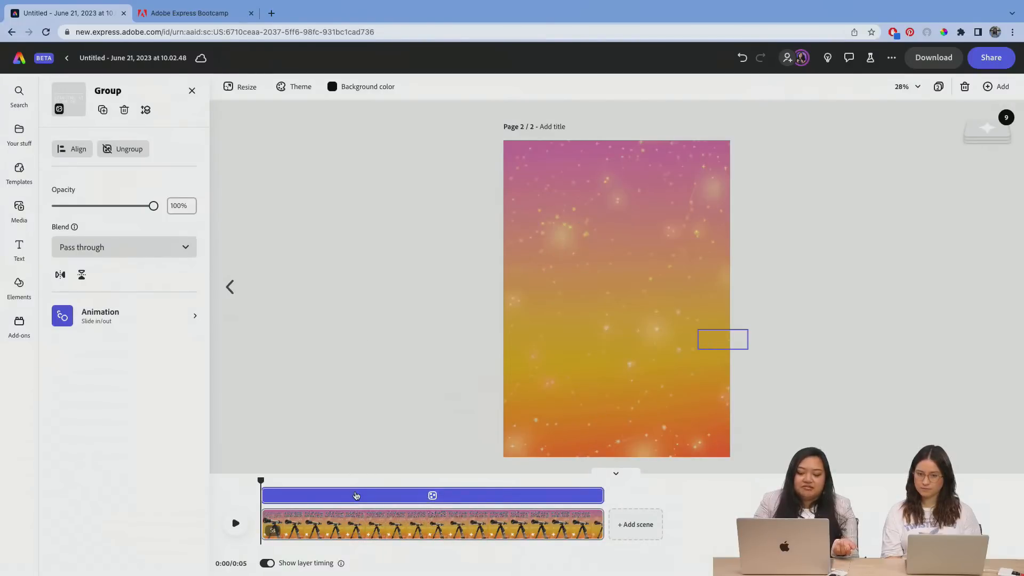
right_click(356, 495)
click(343, 490)
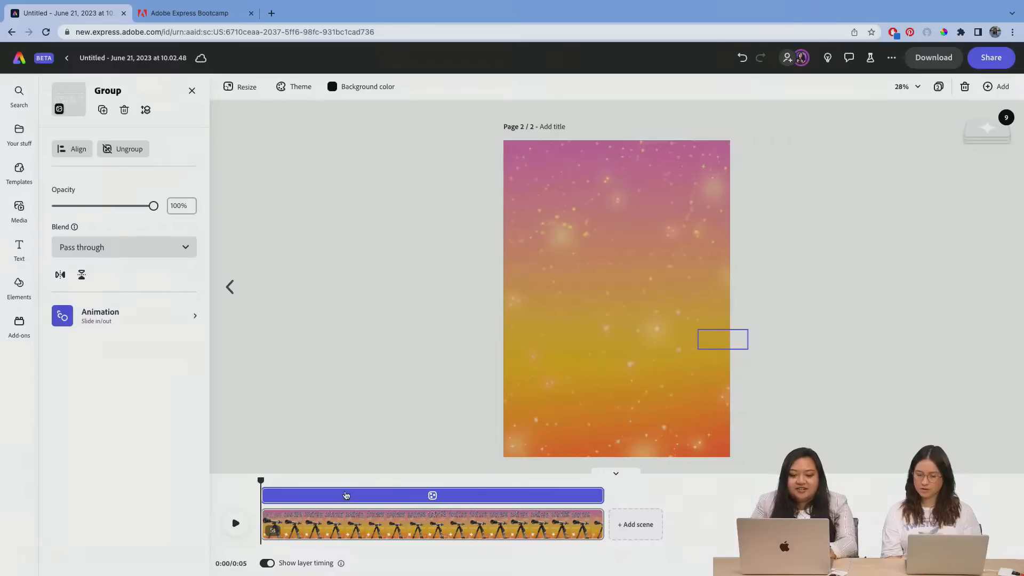
click(347, 495)
Step: Split the scene at about the one-second mark, and undo the split
click(360, 499)
click(359, 516)
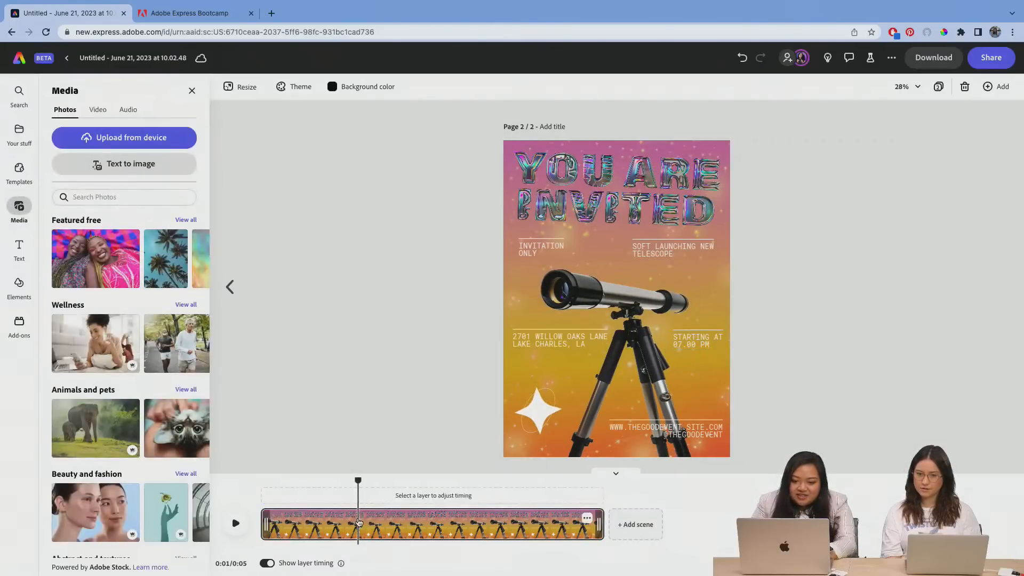
right_click(358, 523)
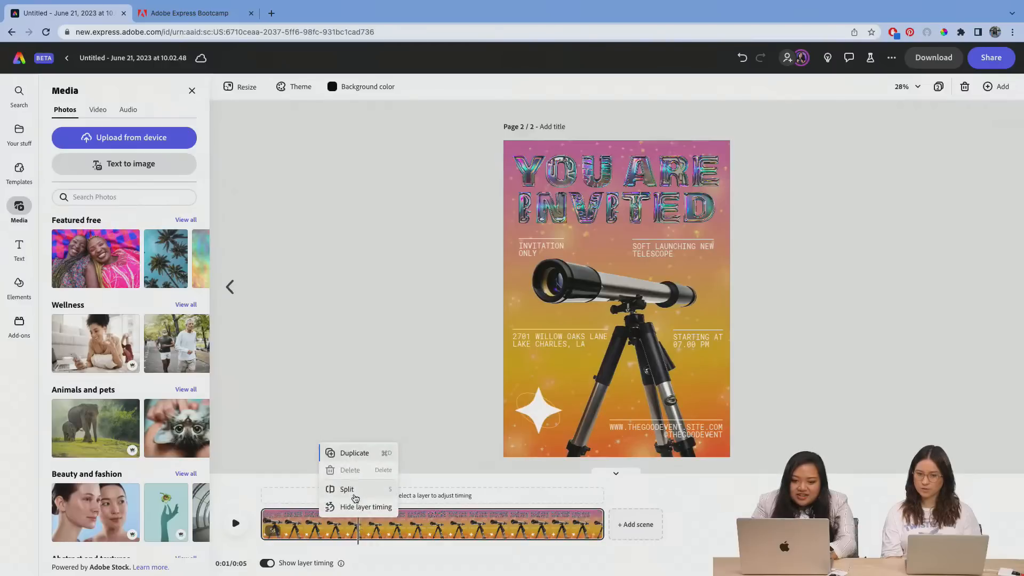
click(346, 489)
key(super+z)
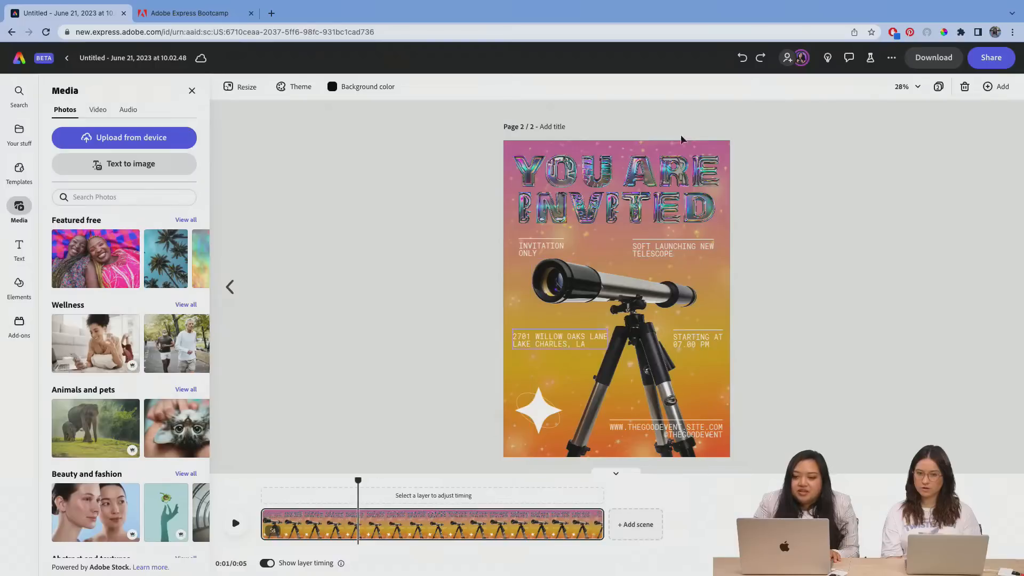
Step: Move the playhead near the start of the scene, and open the animation settings of the "YOU ARE INVITED" title
click(633, 180)
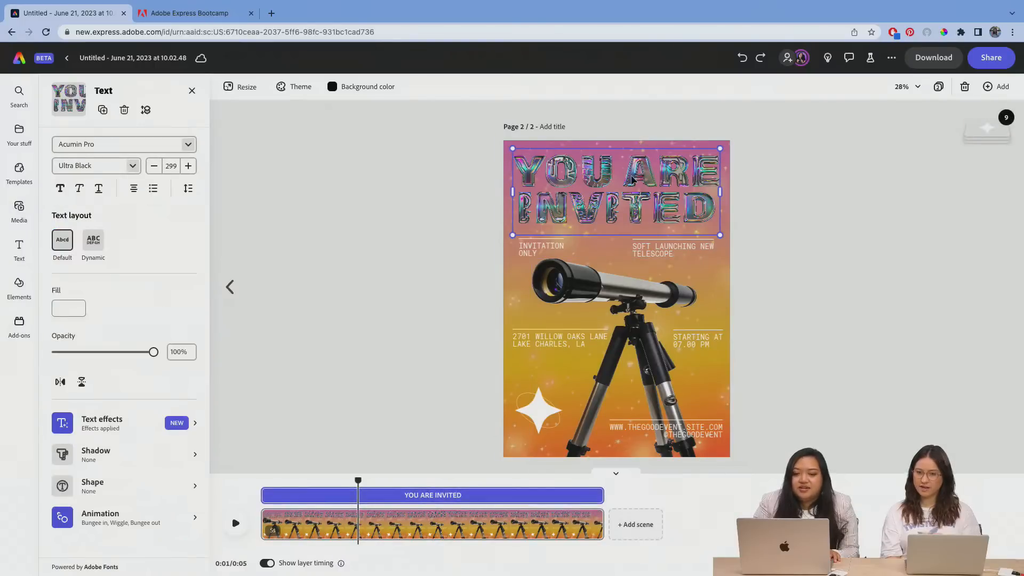
drag(334, 479, 284, 481)
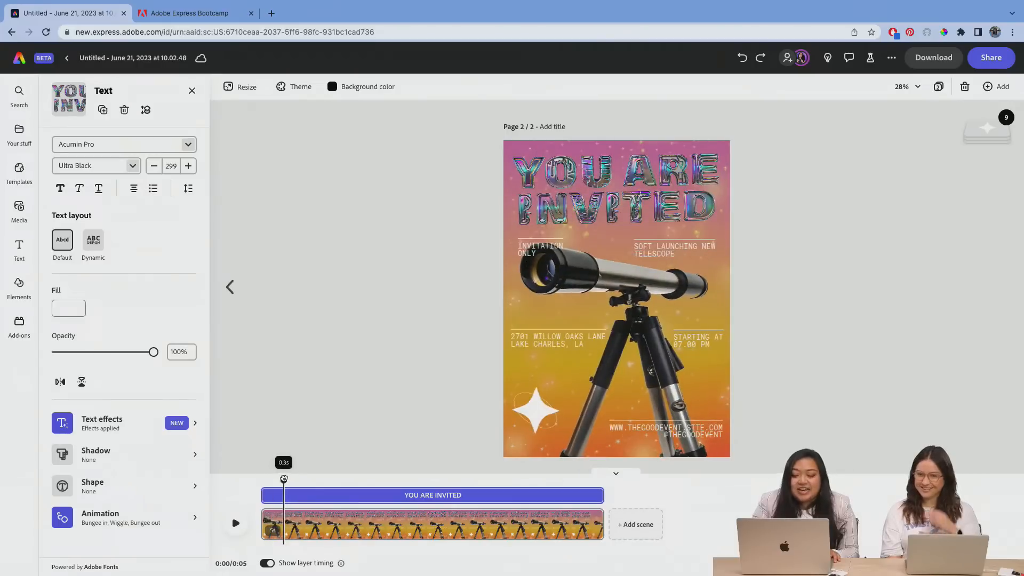
click(267, 564)
click(266, 564)
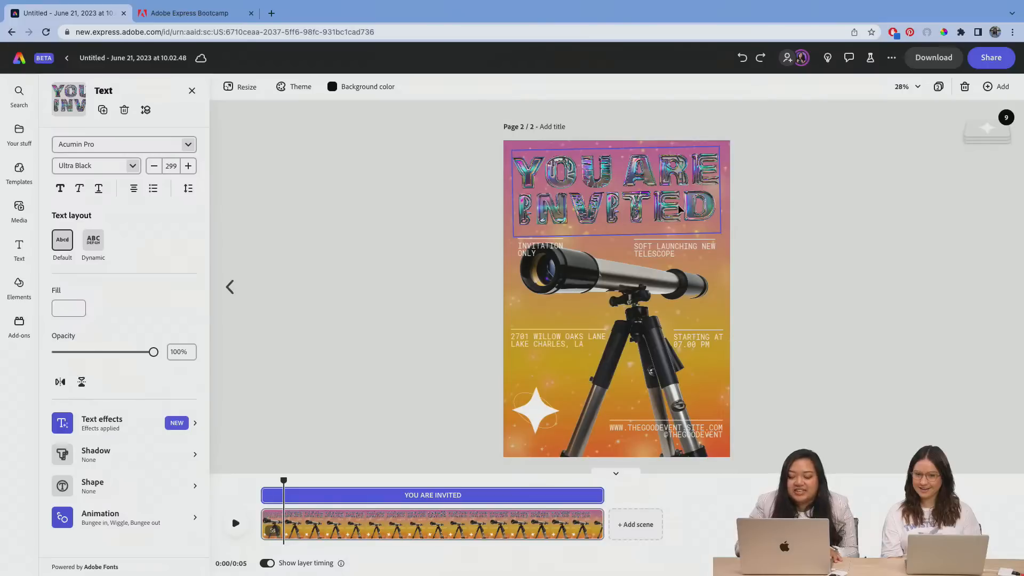
click(710, 215)
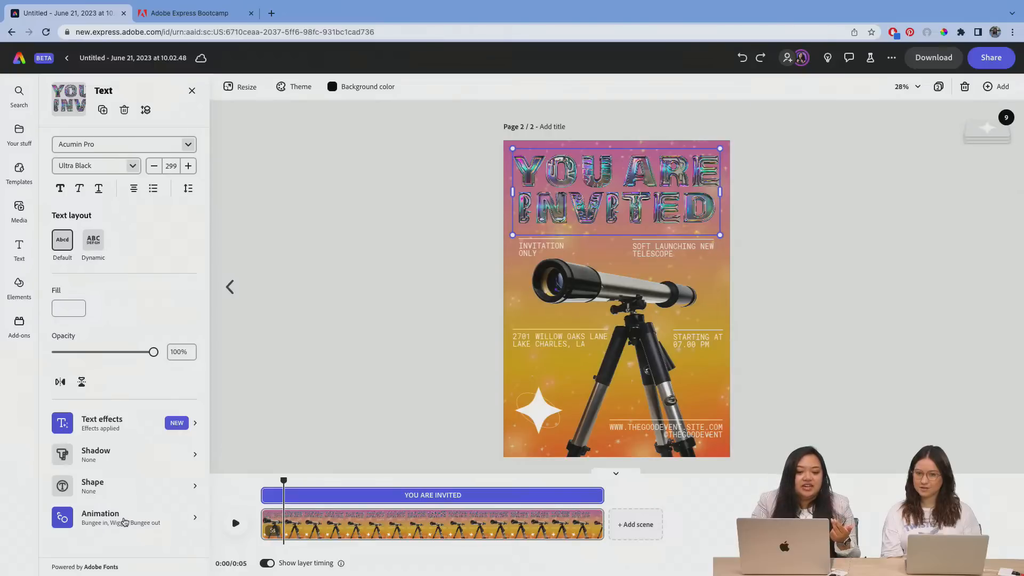
click(124, 521)
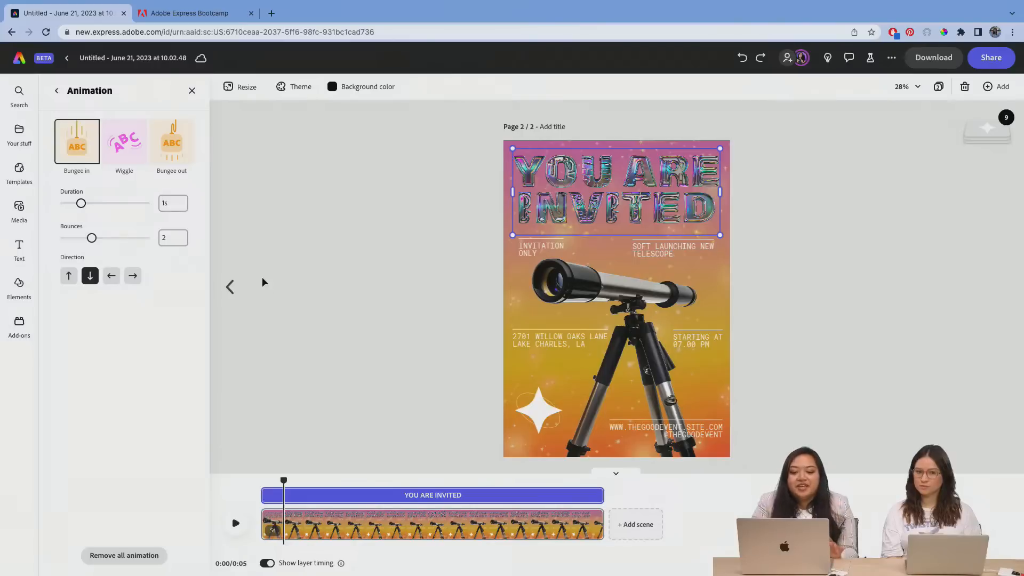
Step: Leave the title's animation settings, return the playhead to the scene start and preview the animation
click(290, 327)
click(557, 196)
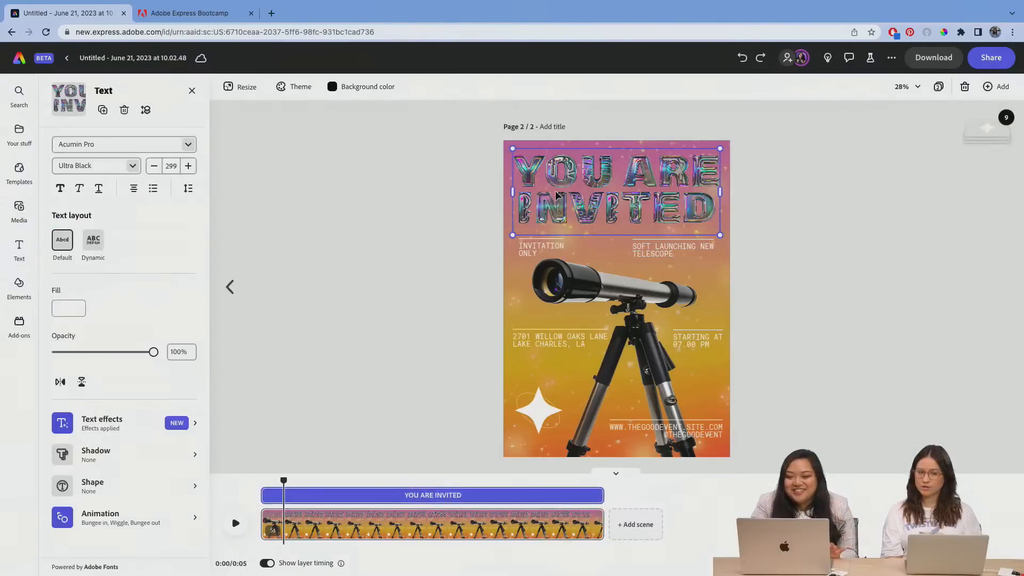
drag(284, 481, 255, 482)
click(235, 523)
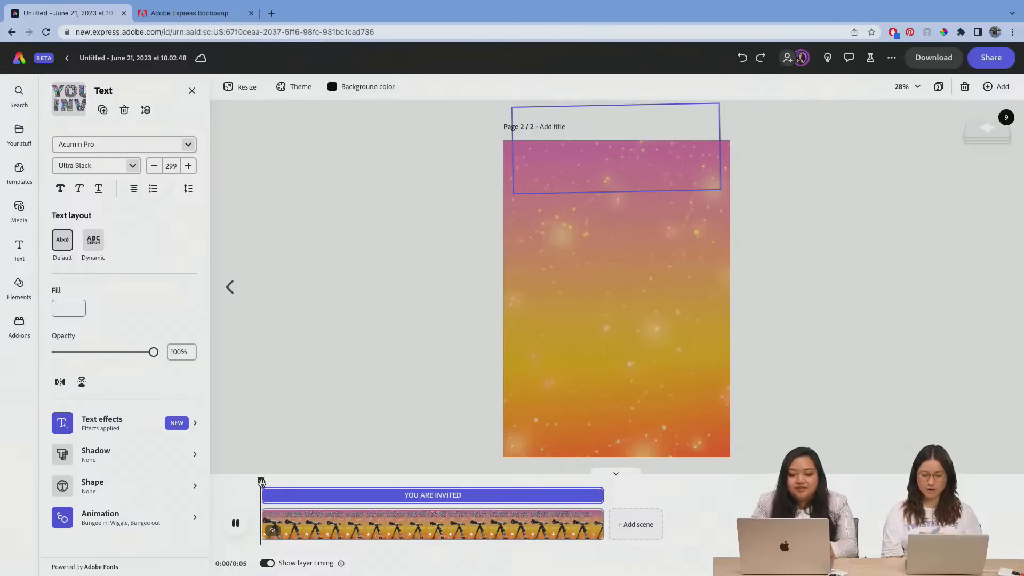
Step: Trim the telescope image's layer timing to start about 0.4 s into the scene and end about 0.4 s before the scene's end
click(605, 288)
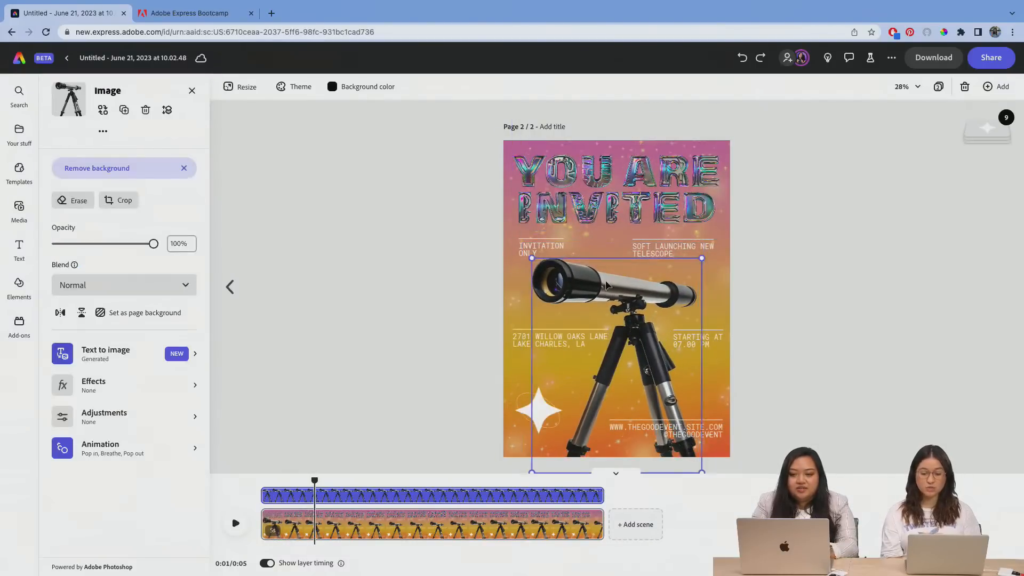
click(381, 492)
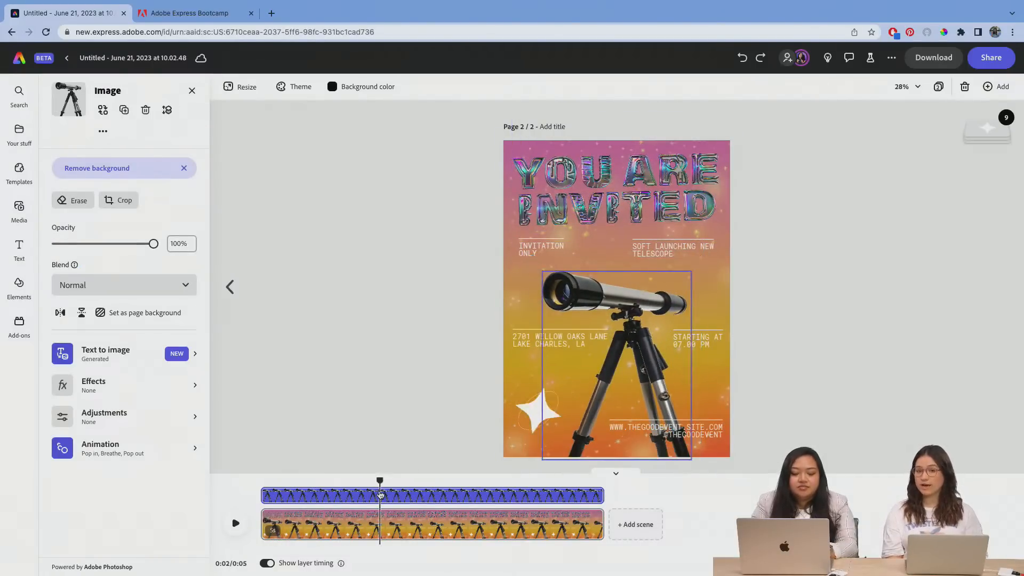
click(281, 484)
drag(281, 481, 306, 481)
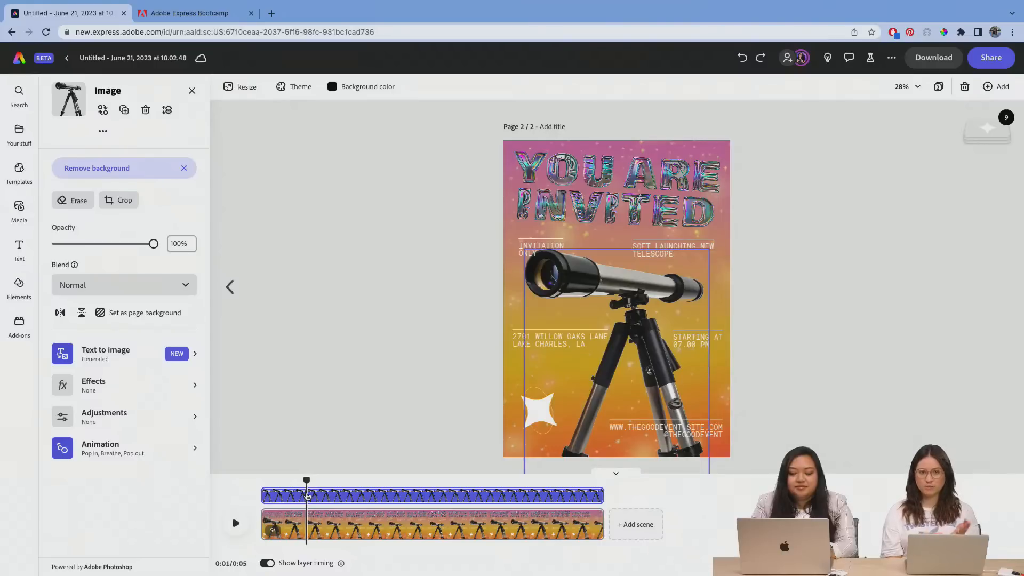
drag(307, 481, 290, 495)
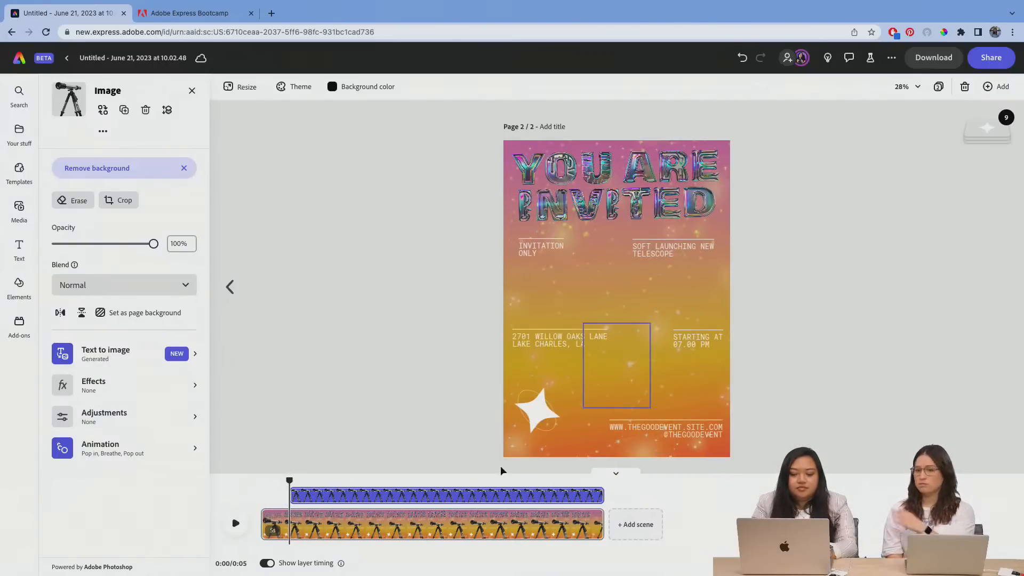
drag(603, 496, 579, 494)
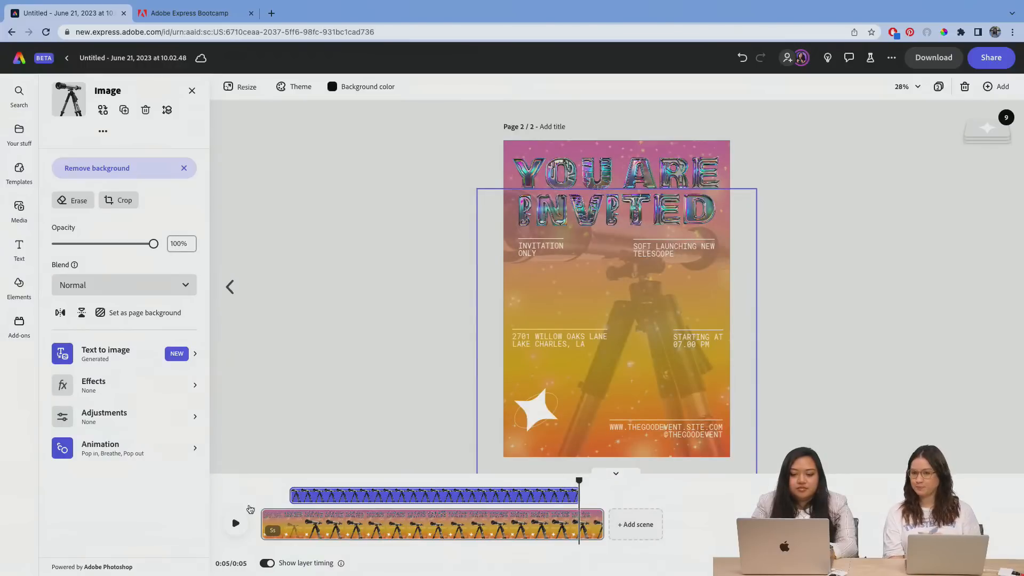
Step: Play the scene to check the telescope's trimmed timing, deselect the image and return the playhead to the start
click(235, 523)
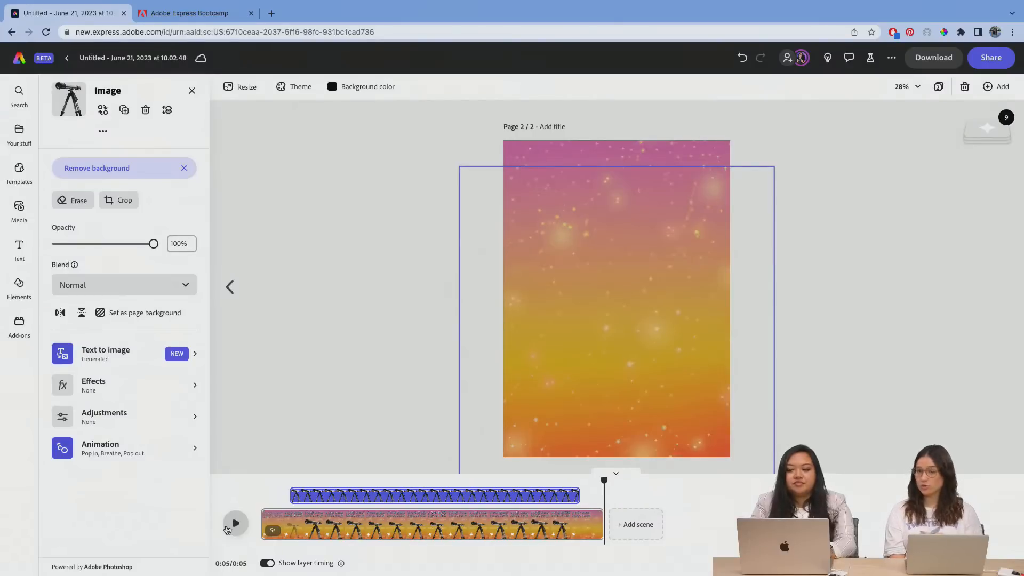
click(801, 277)
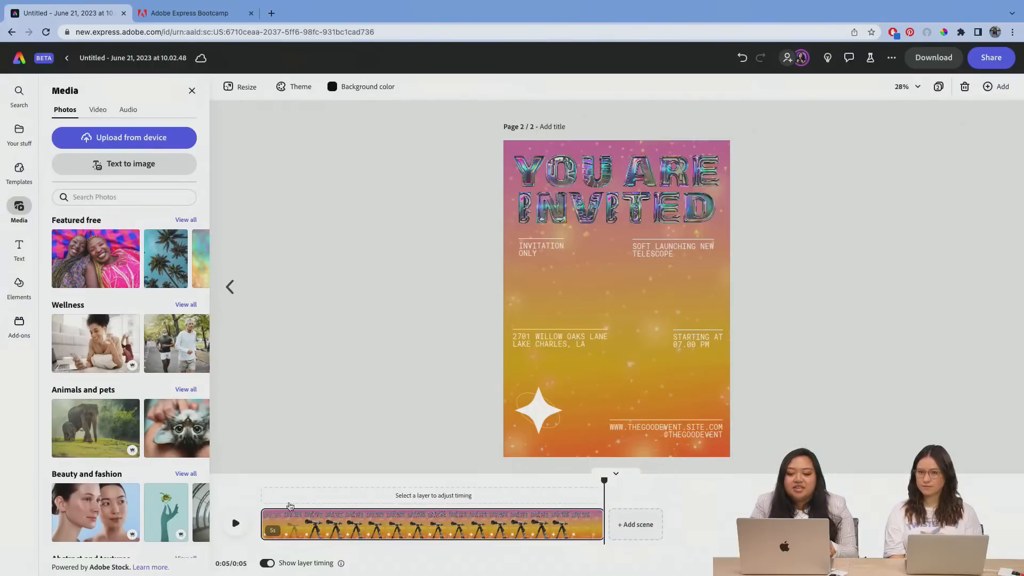
click(272, 481)
click(261, 481)
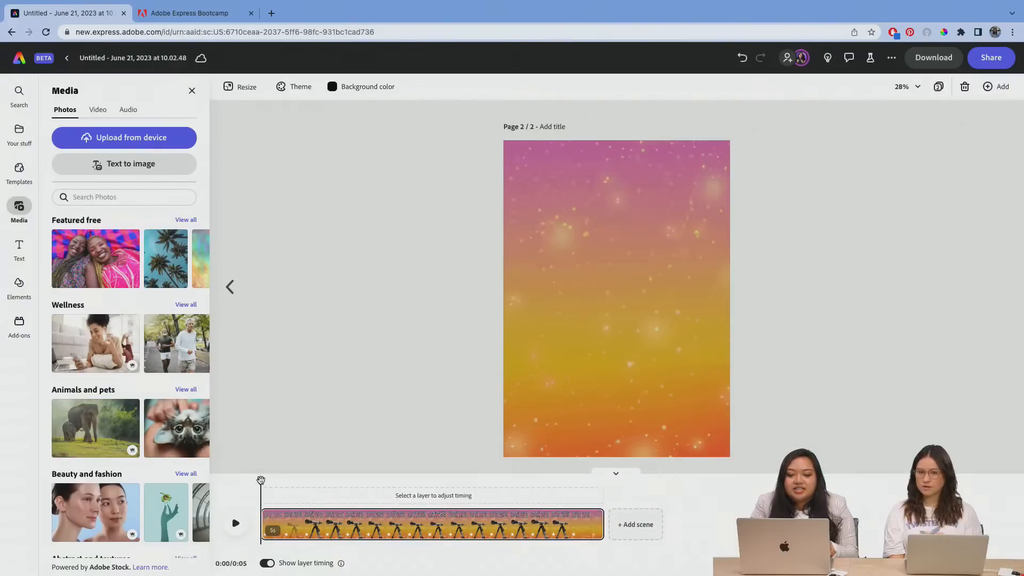
click(302, 322)
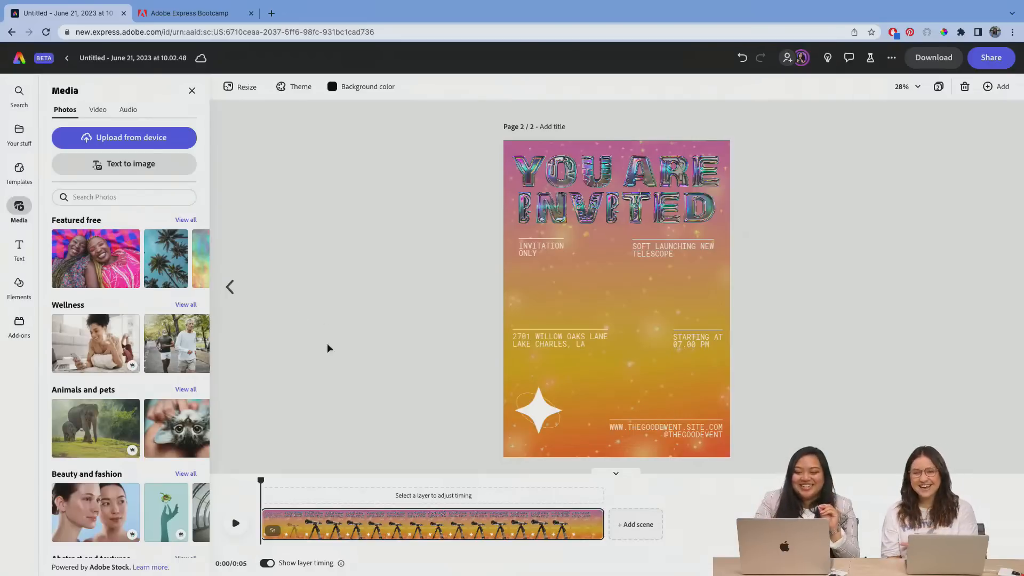
Step: Compare the static invitation's title and telescope on page 1 with the animated version on page 2
click(231, 290)
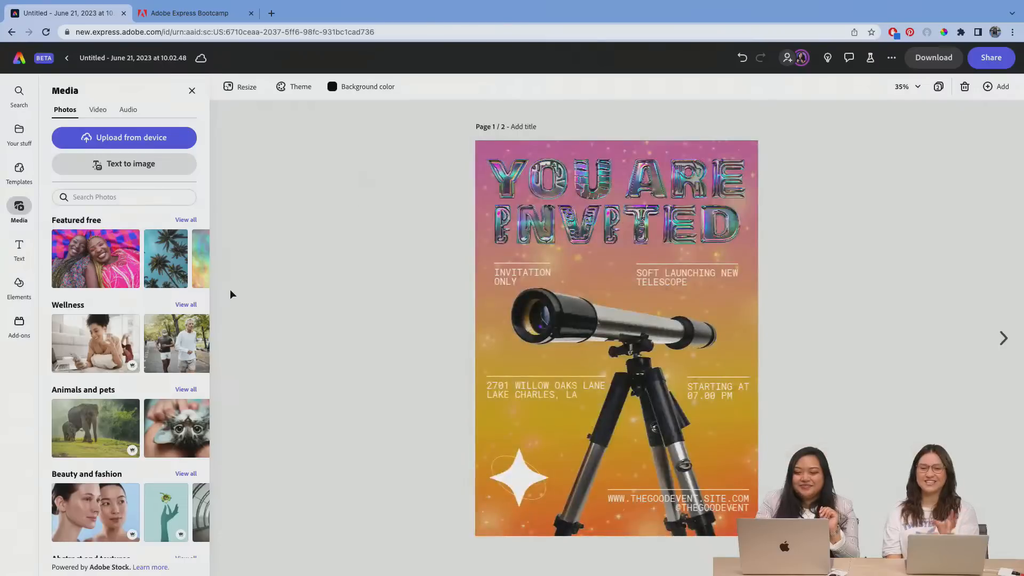
click(625, 200)
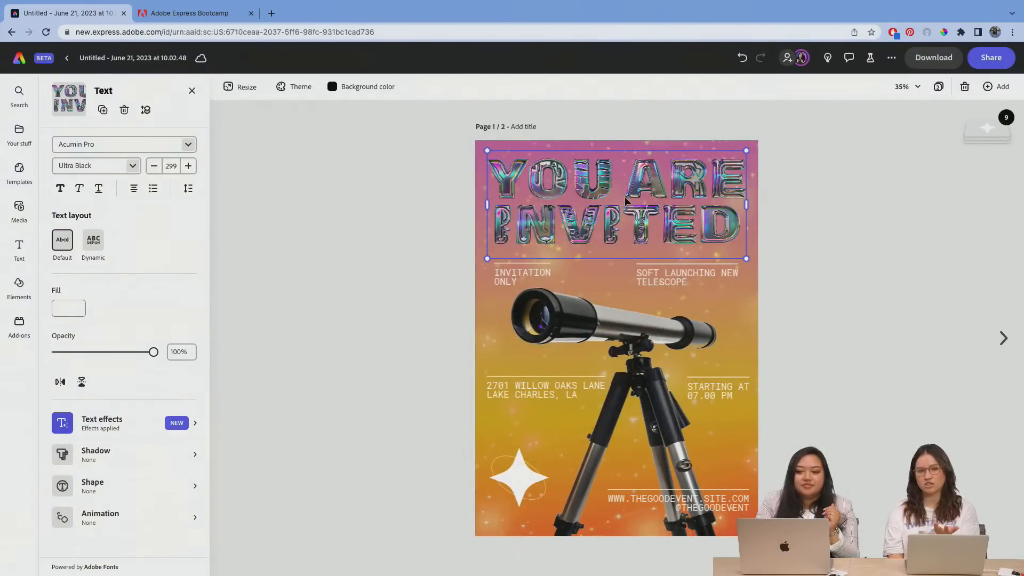
click(627, 347)
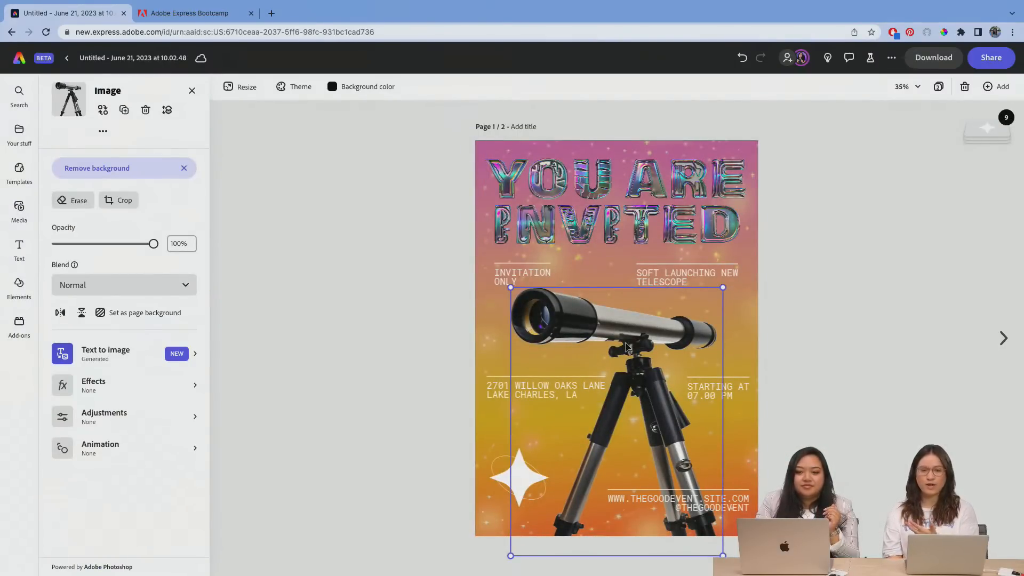
click(668, 208)
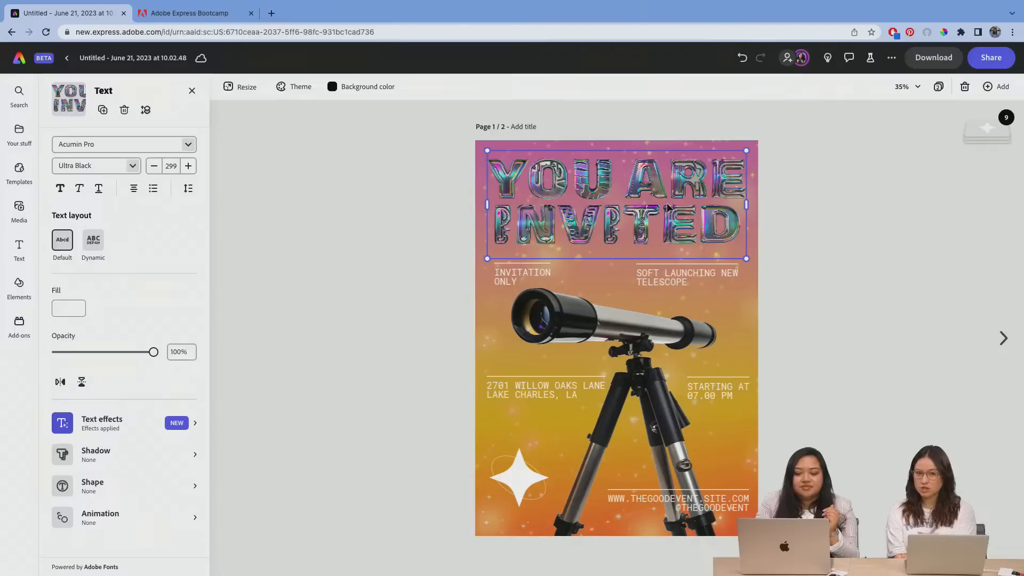
click(995, 339)
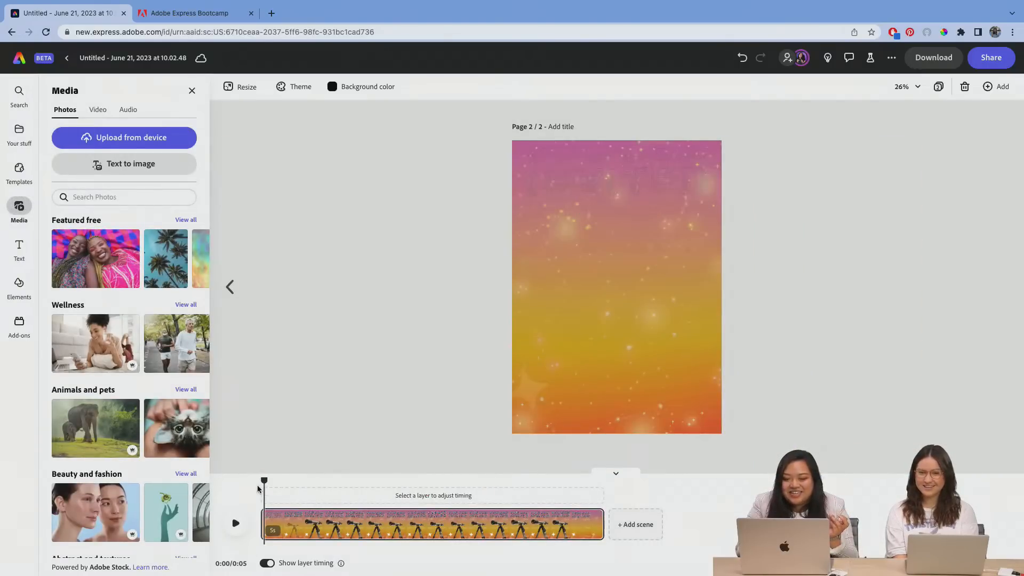
drag(264, 482, 244, 487)
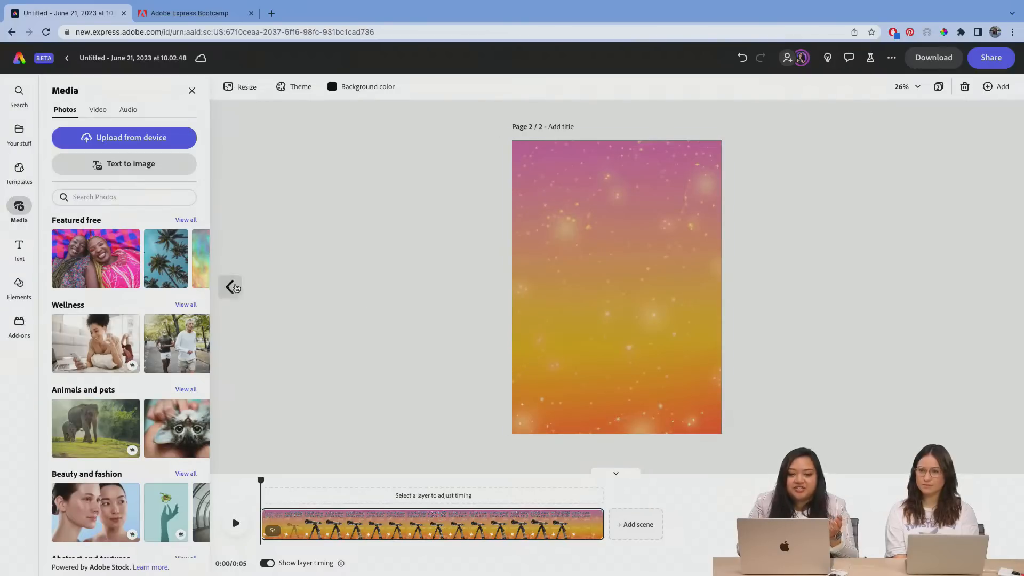
click(231, 287)
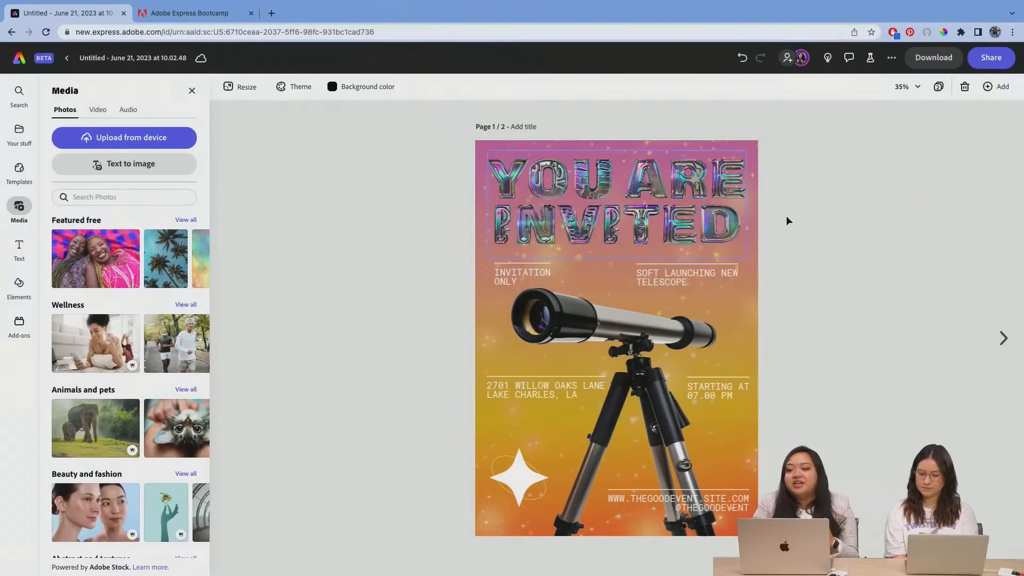
click(1002, 339)
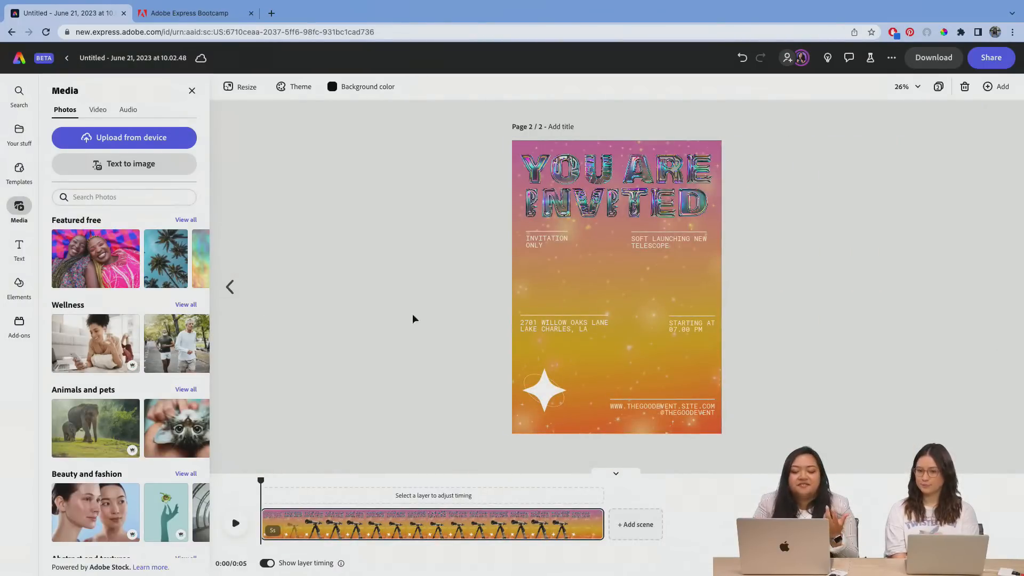
Step: Start a scheduled social media post of the page 1 invitation and select Twitter as its channel
click(230, 287)
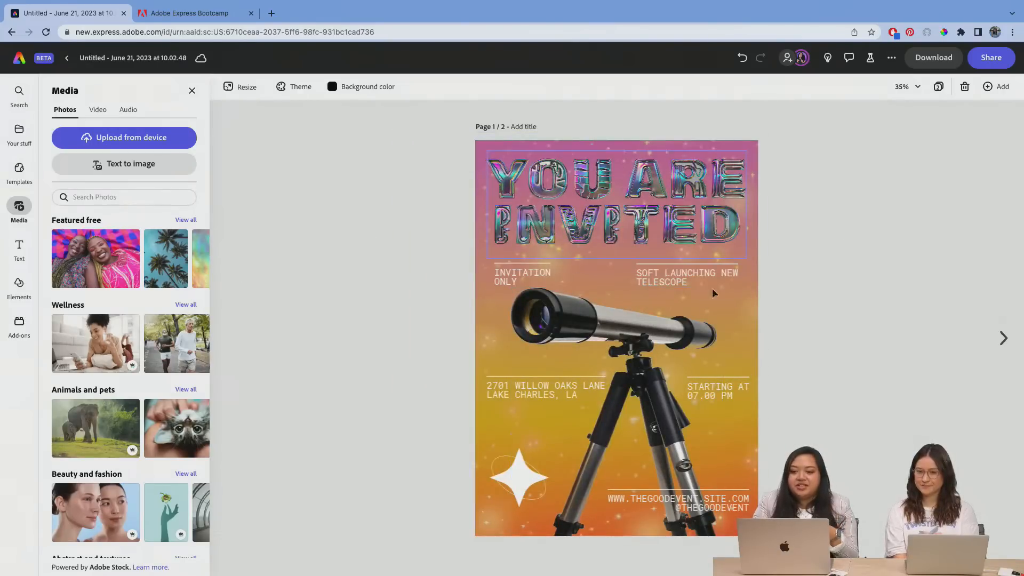
click(997, 57)
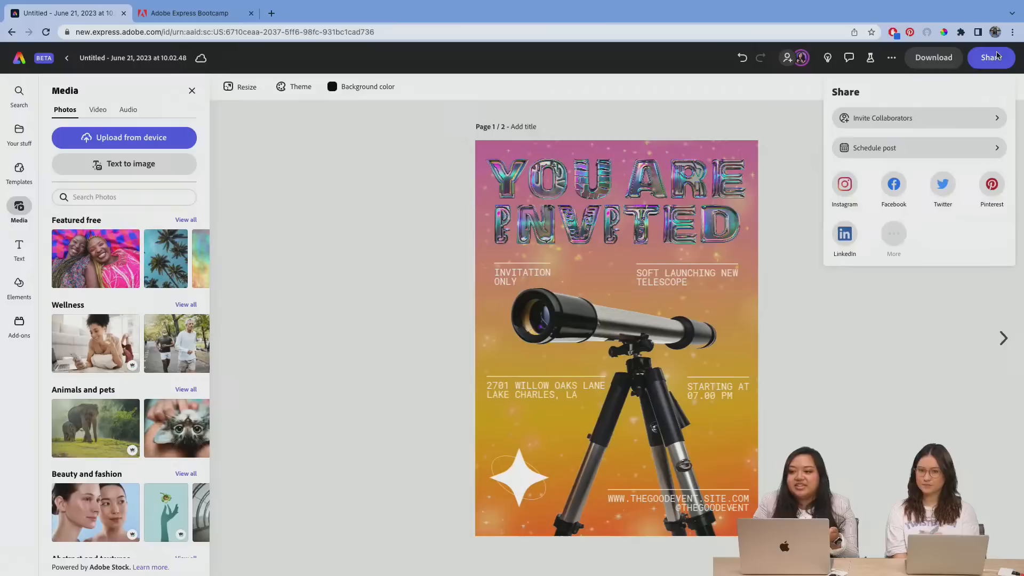
click(911, 154)
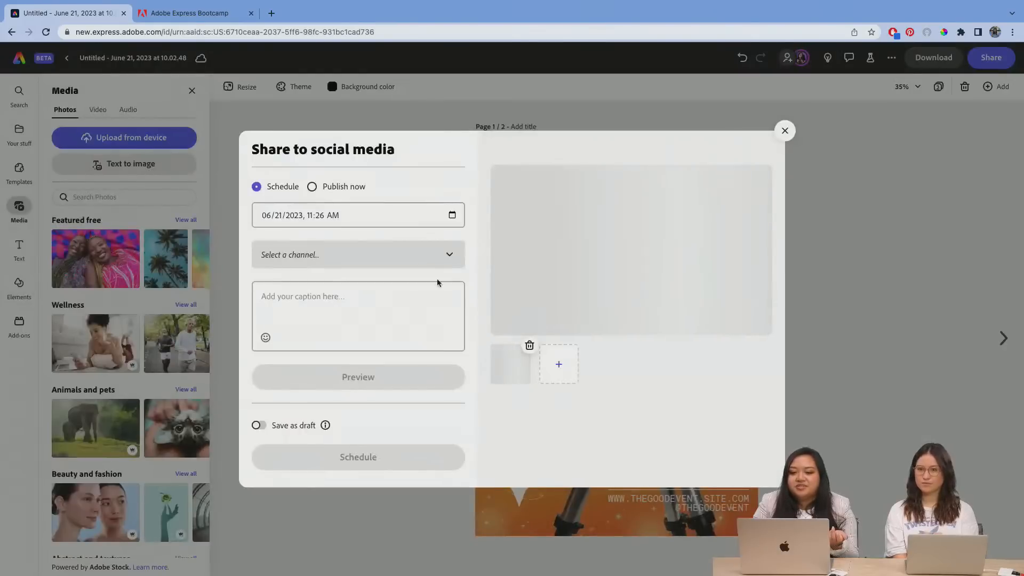
click(309, 256)
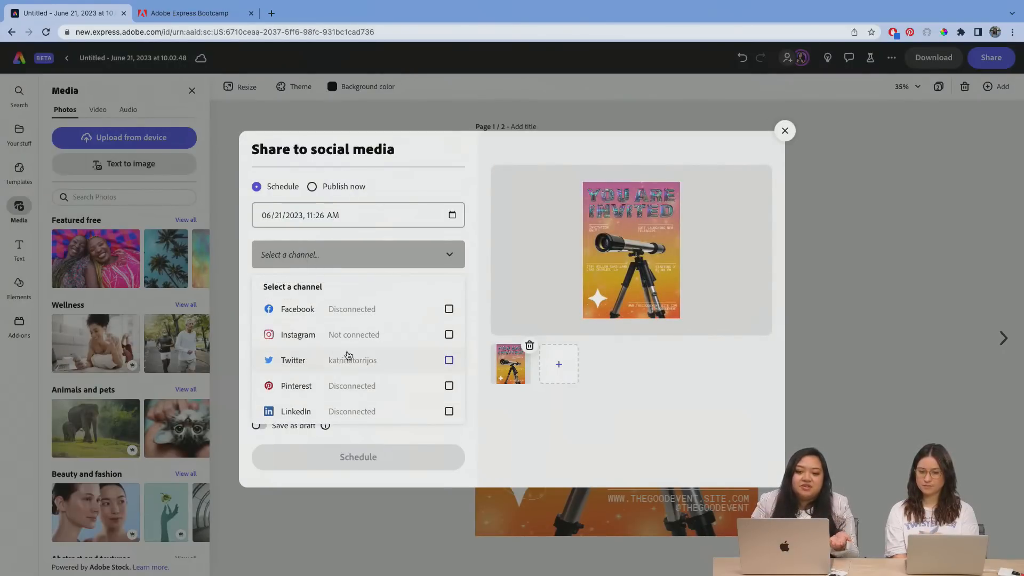
click(392, 359)
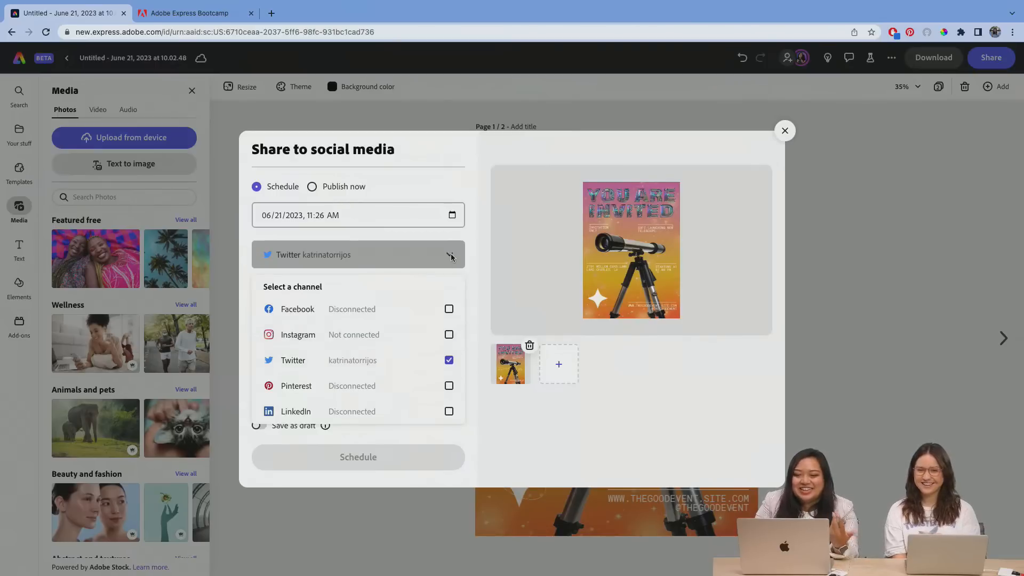
click(451, 257)
Step: Enter the post caption "Come to my telescope soft launch party.. It'll be fun. YAY. I promise."
click(350, 323)
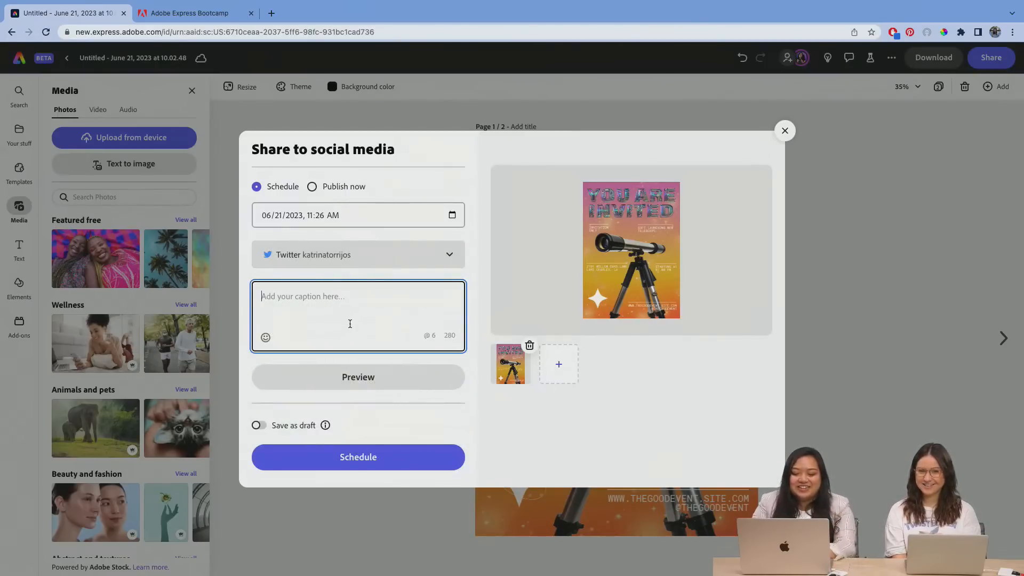
text(Come t)
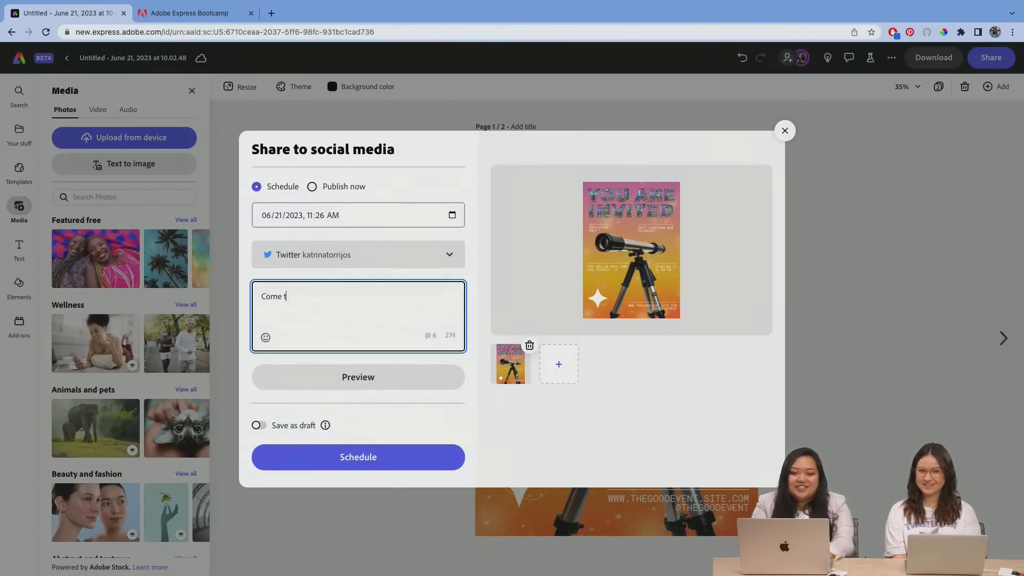
text(o my teles)
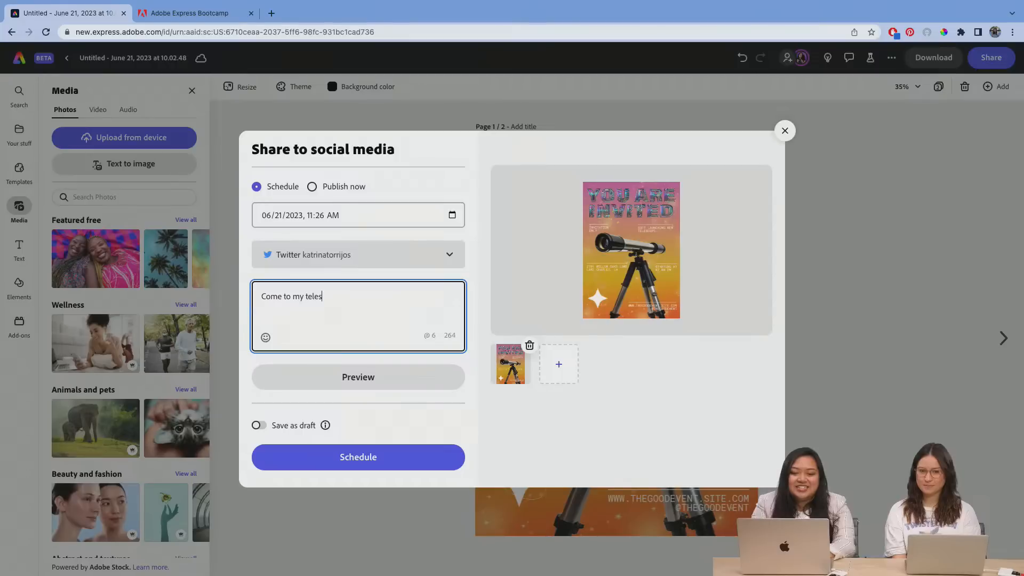
text(cope s)
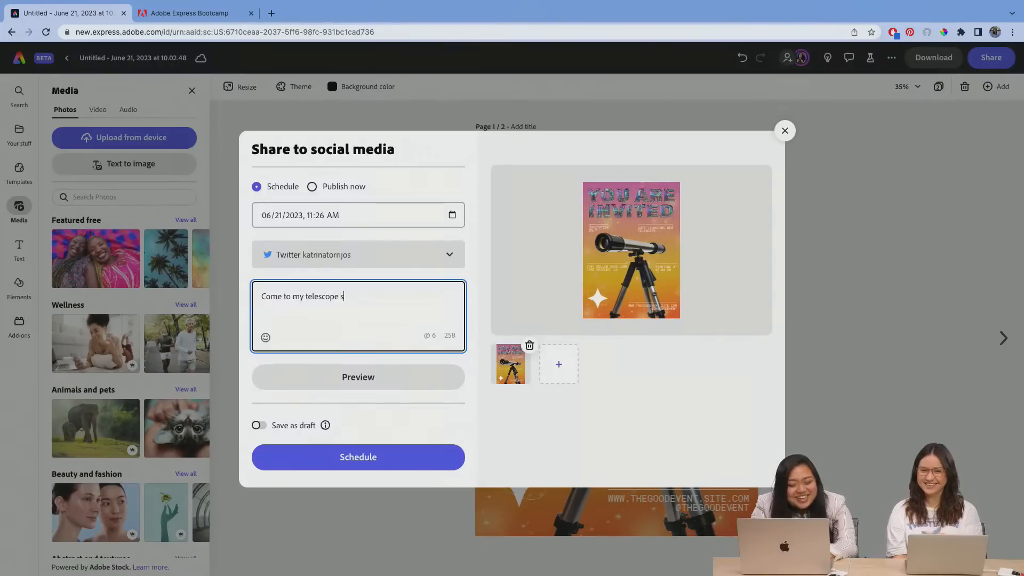
text(oft launch)
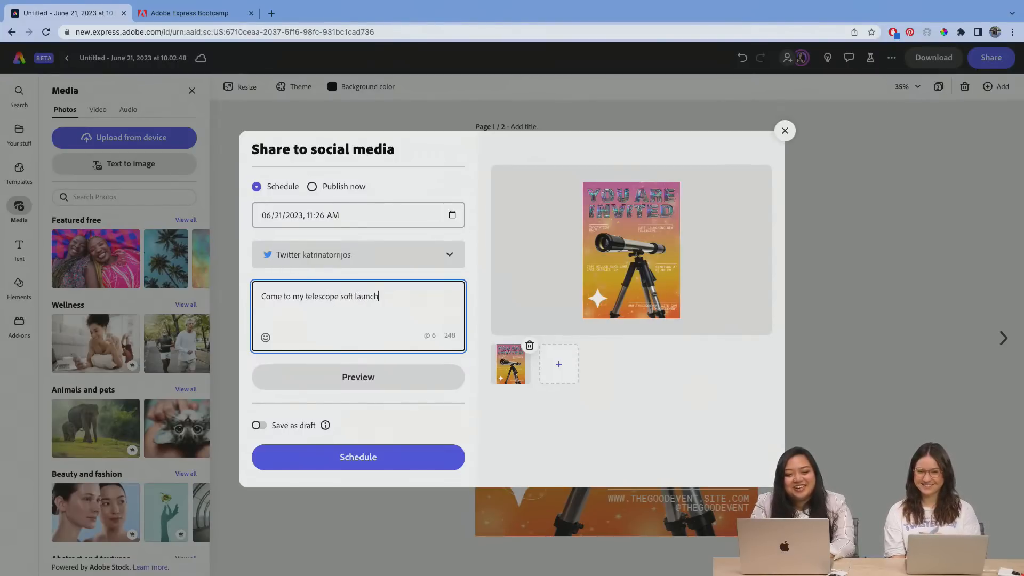
text( party)
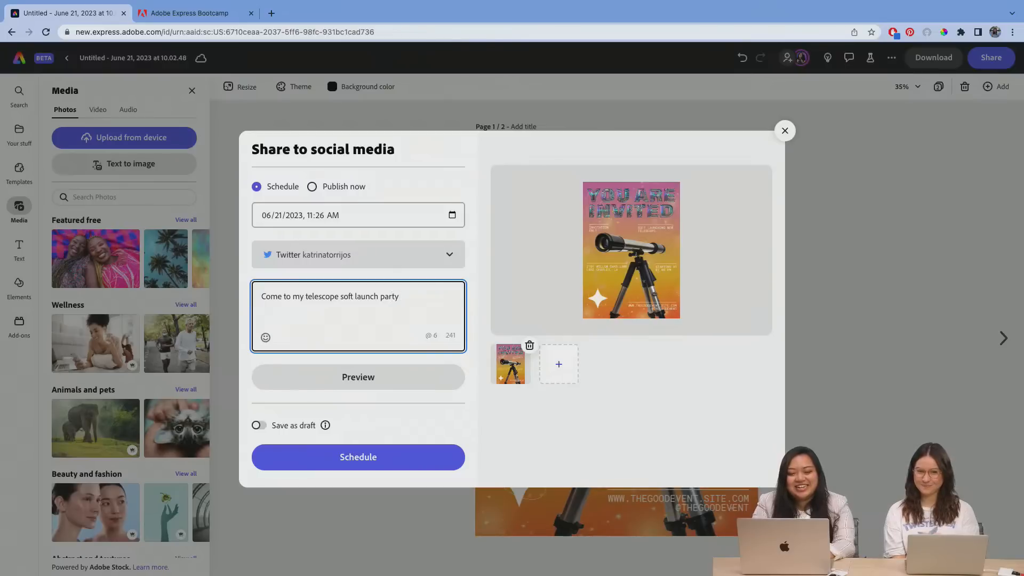
key(BackSpace)
text(.. It'll be fu)
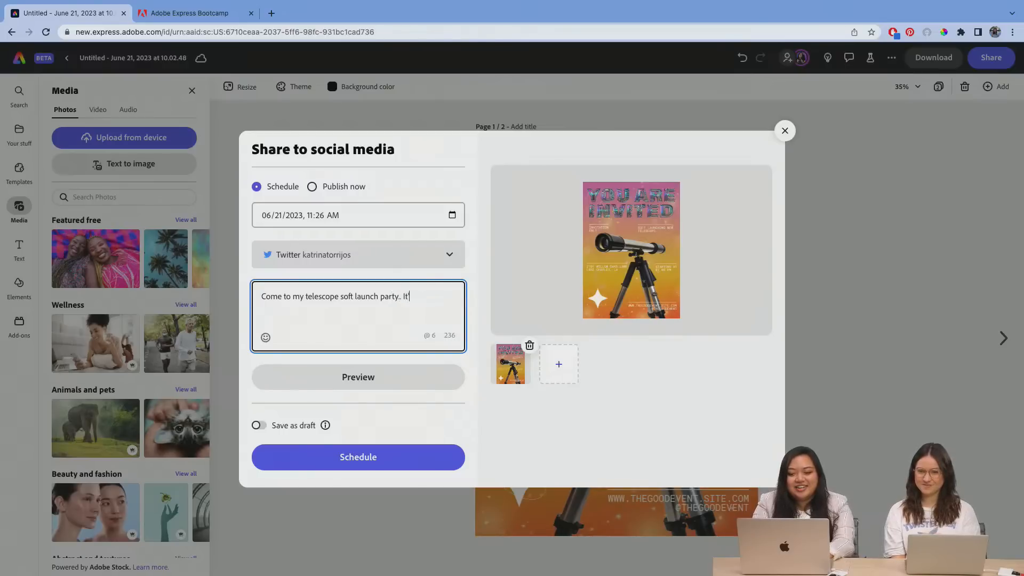
text(n. )
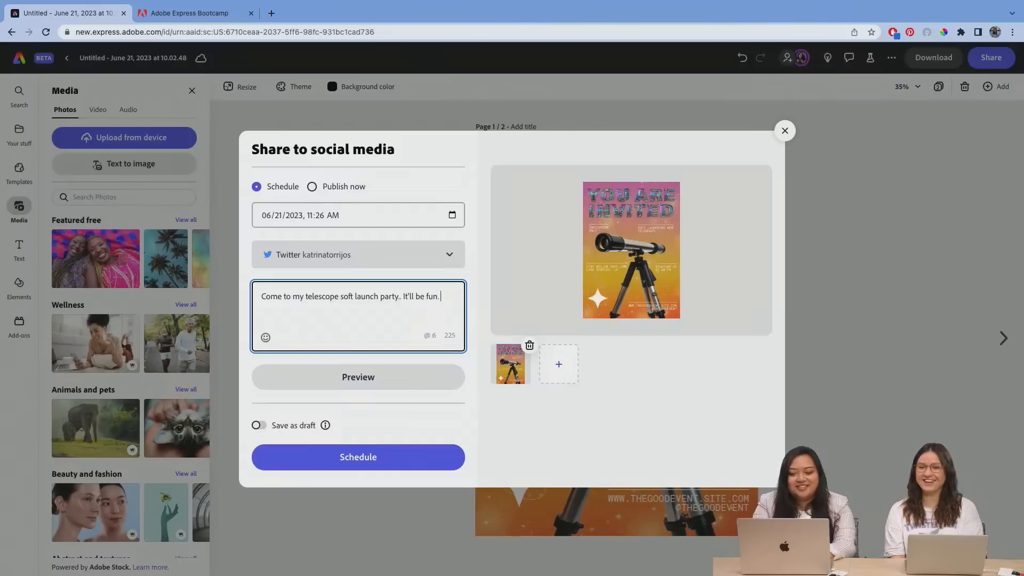
text(YAY. I)
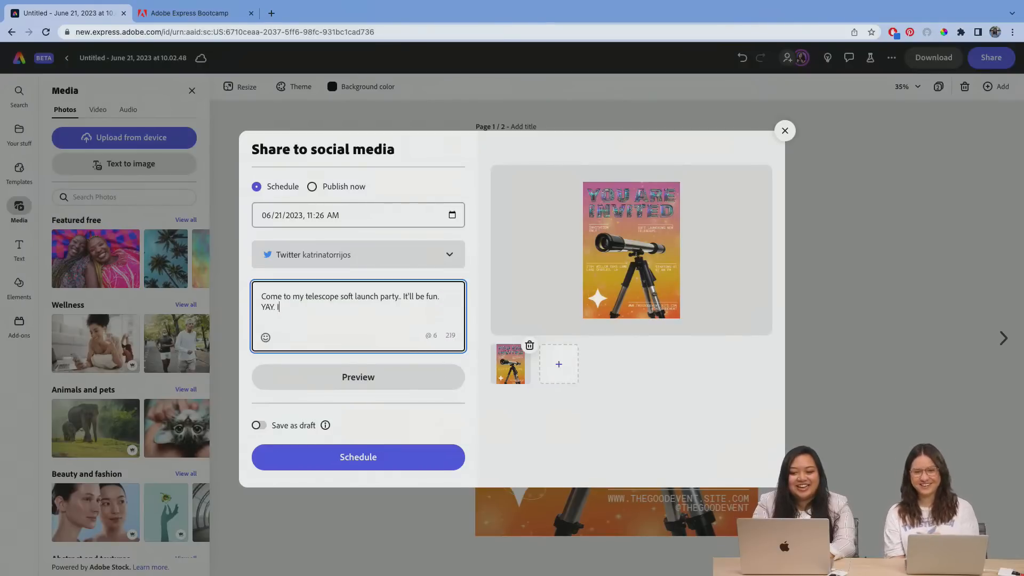
text( promise)
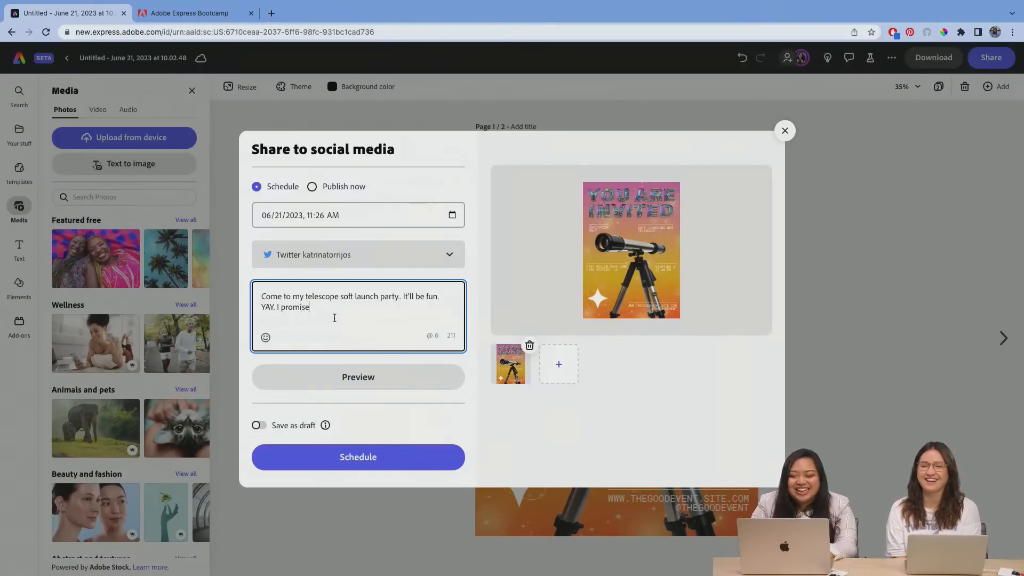
text(.)
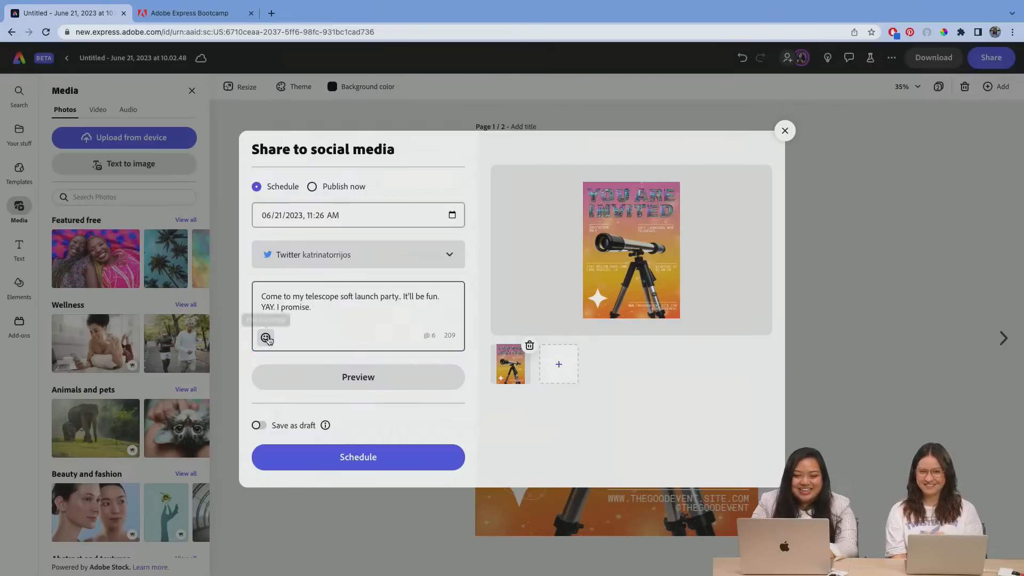
Step: Add a smiley face emoji to the end of the Twitter post's caption
click(266, 337)
scroll(353, 341, down, 5)
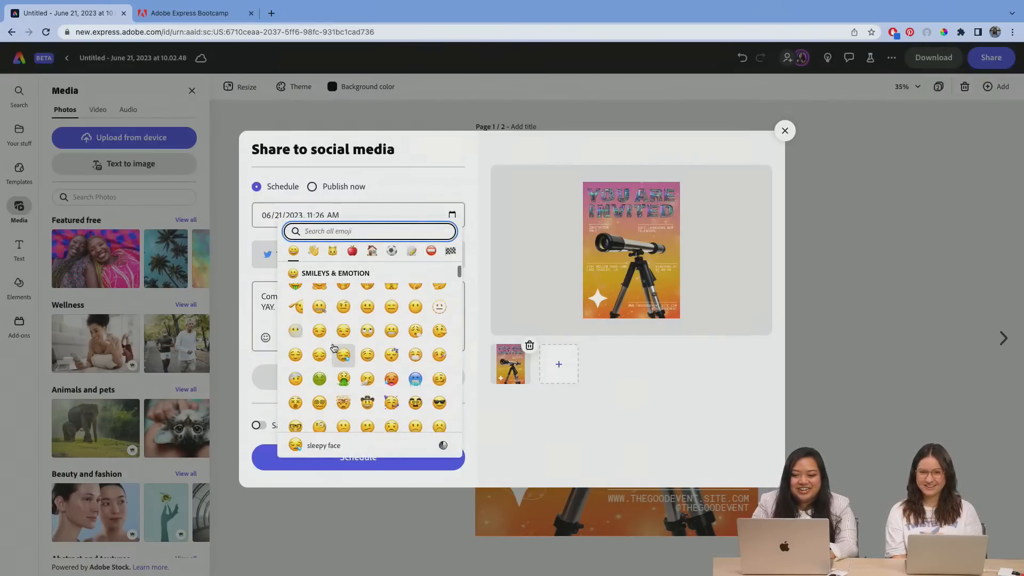
scroll(385, 331, up, 1)
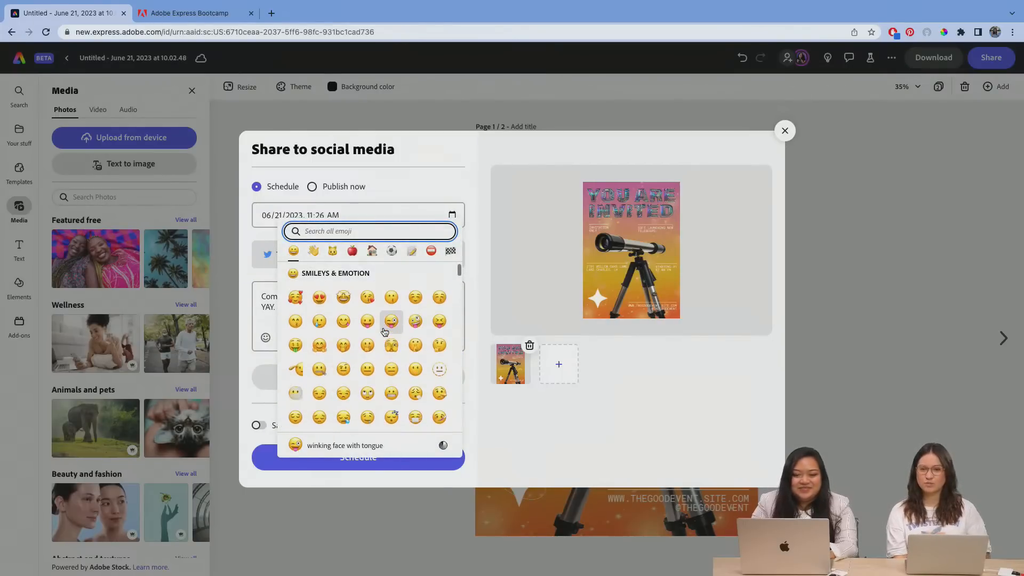
click(419, 302)
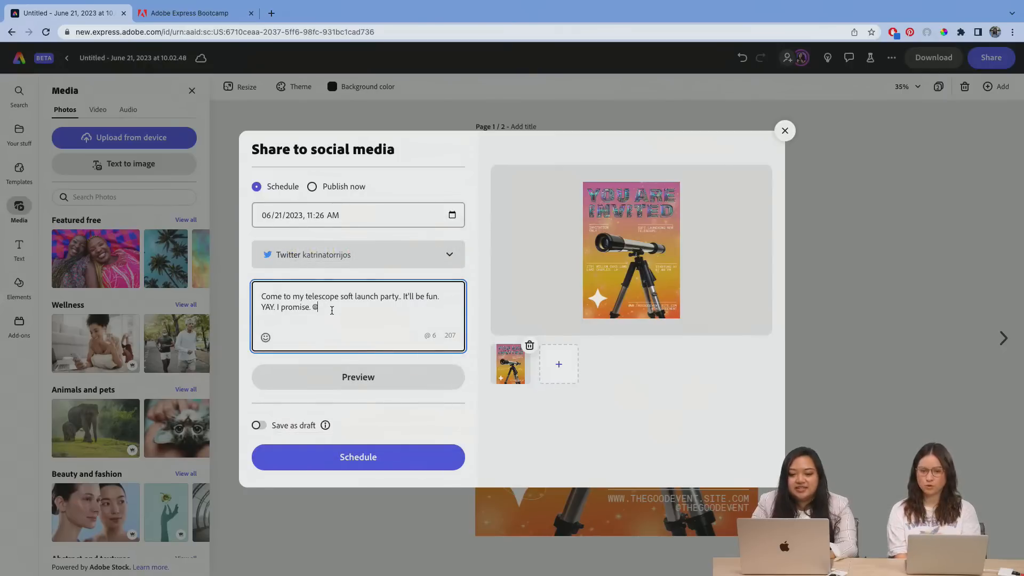
Step: Preview the captioned Twitter post, return to its settings and schedule it for 06/21/2023, 11:26 AM
click(367, 380)
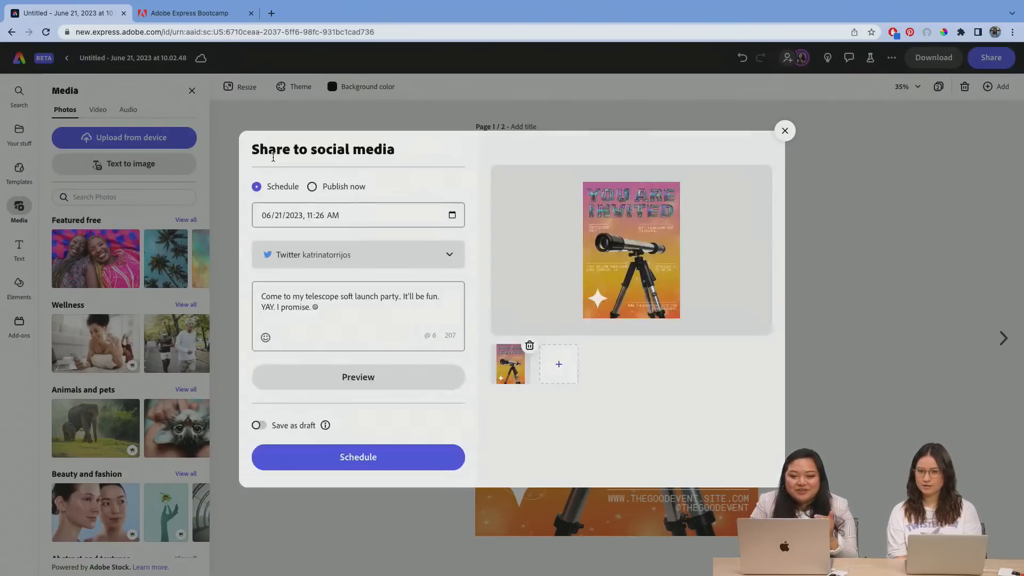
click(268, 160)
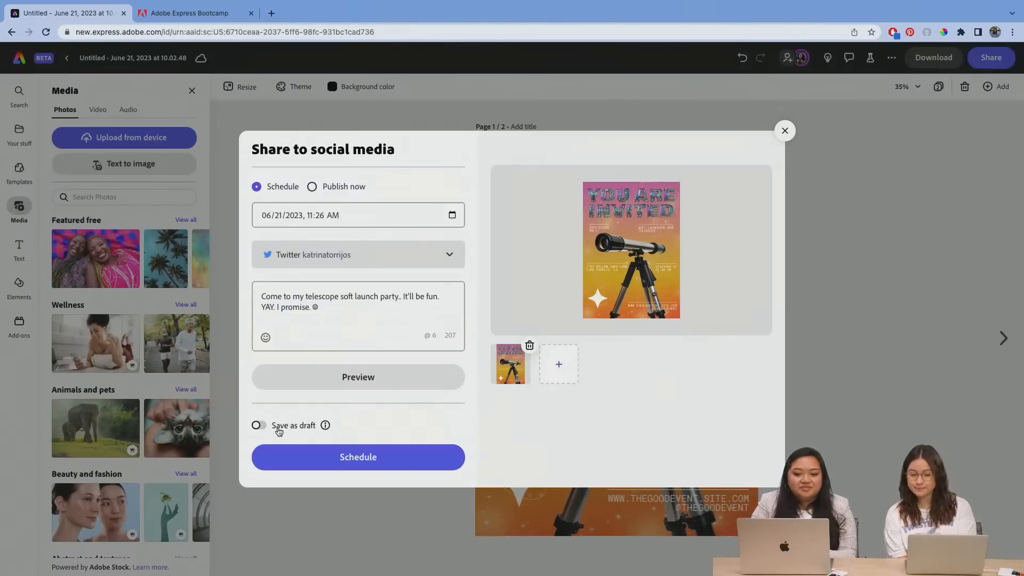
mouse_move(333, 428)
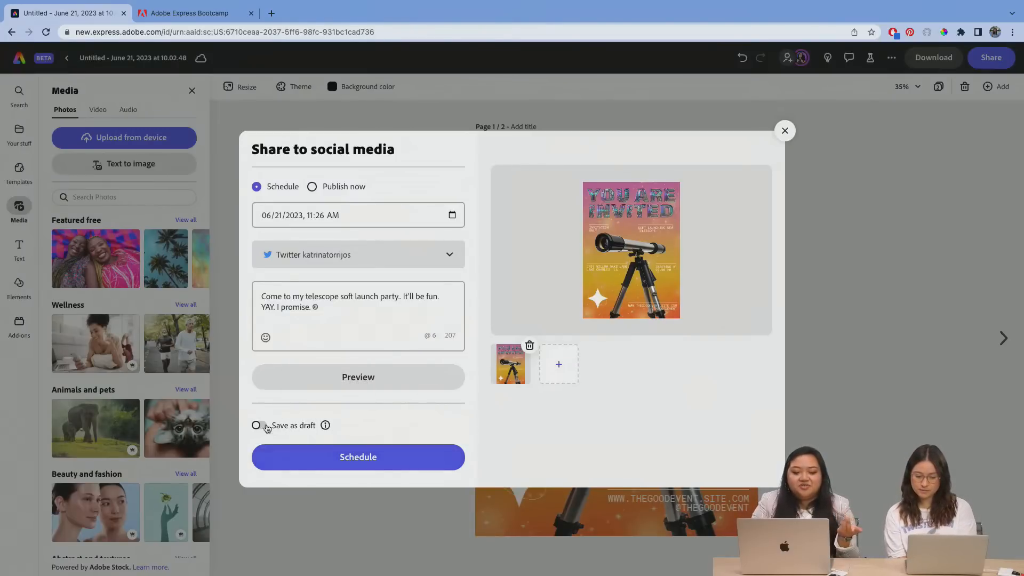
click(382, 455)
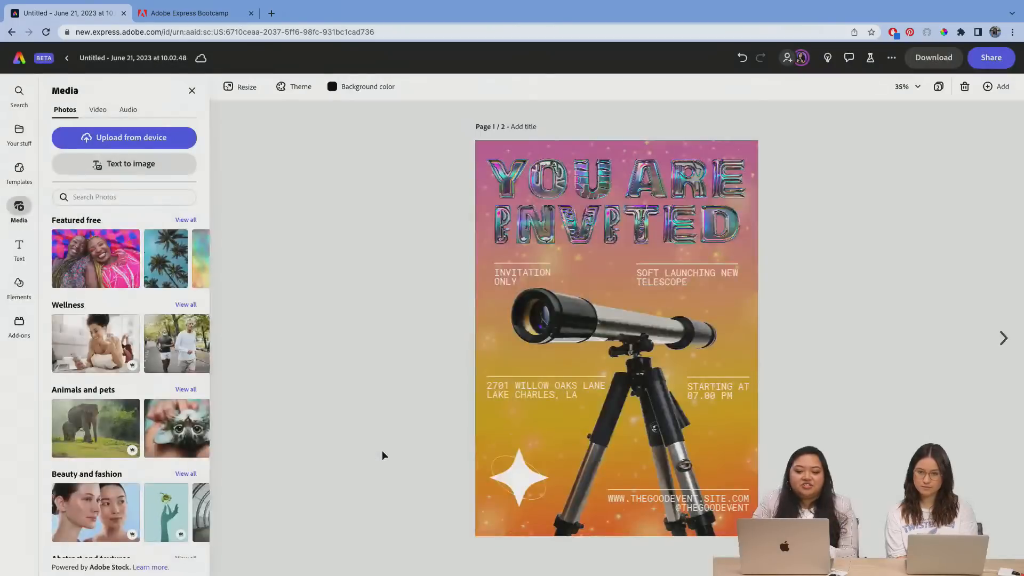
Step: Go to the June 2023 content schedule and open the telescope invitation post on Wednesday the 21st to view its details
click(19, 60)
click(19, 240)
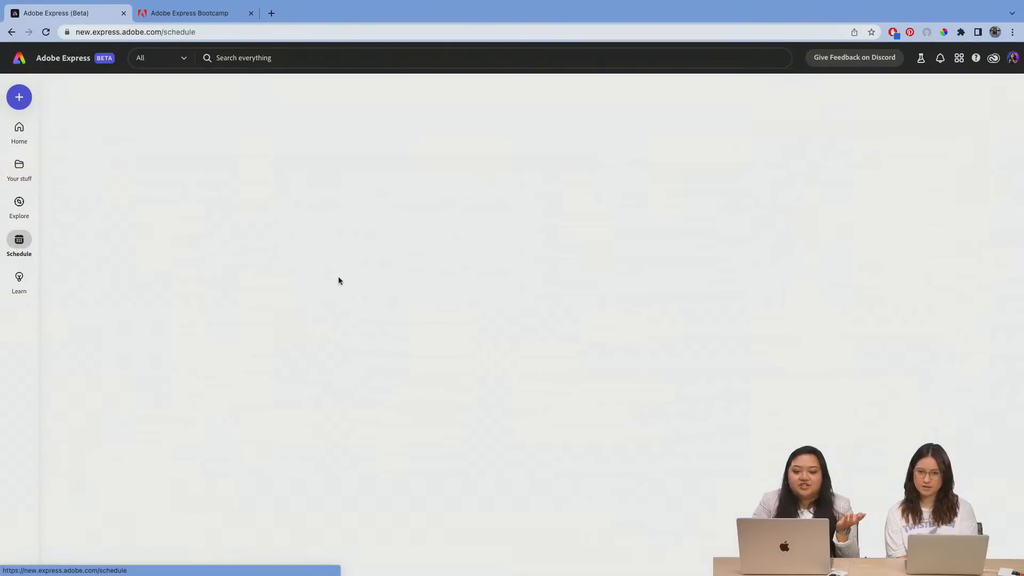
mouse_move(527, 393)
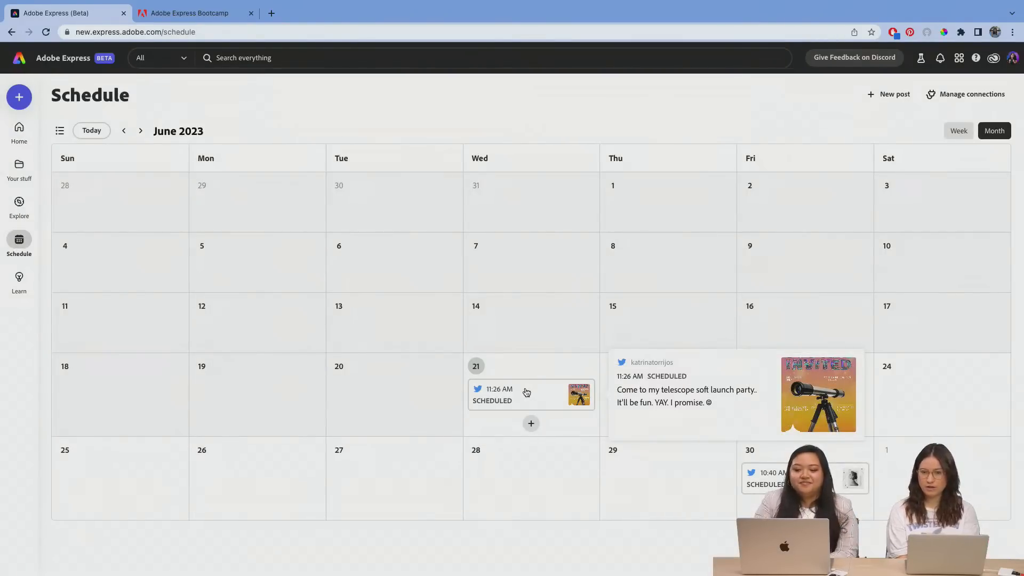
click(526, 393)
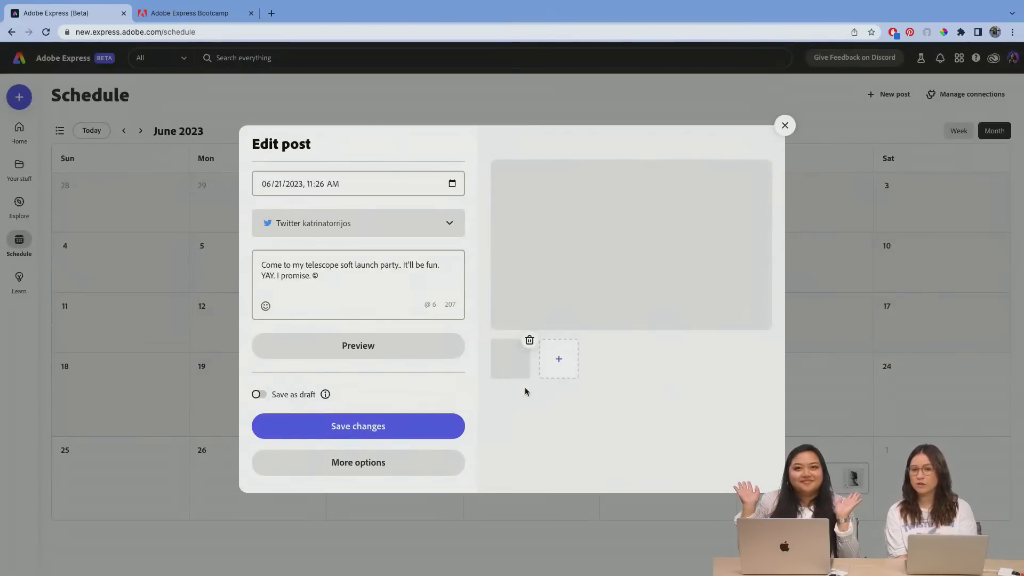